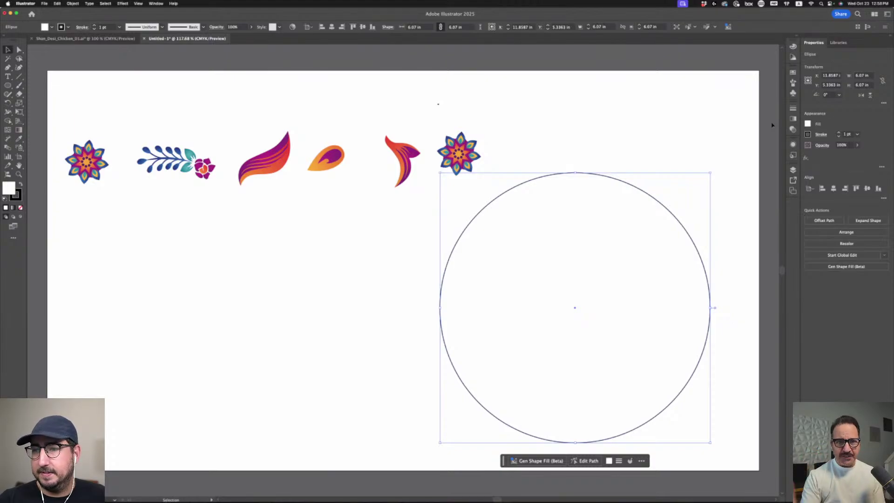
Step: Adjust the spacing of the motifs in the row by repositioning the wave, the teardrop, the end flower and the leaf sprig
{"action": "left_click", "coordinate": [312, 117]}
{"action": "mouse_move", "coordinate": [269, 160]}
{"action": "left_mouse_down"}
{"action": "mouse_move", "coordinate": [276, 172]}
{"action": "mouse_move", "coordinate": [268, 173]}
{"action": "left_mouse_up"}
{"action": "left_click_drag", "start_coordinate": [326, 158], "coordinate": [336, 157]}
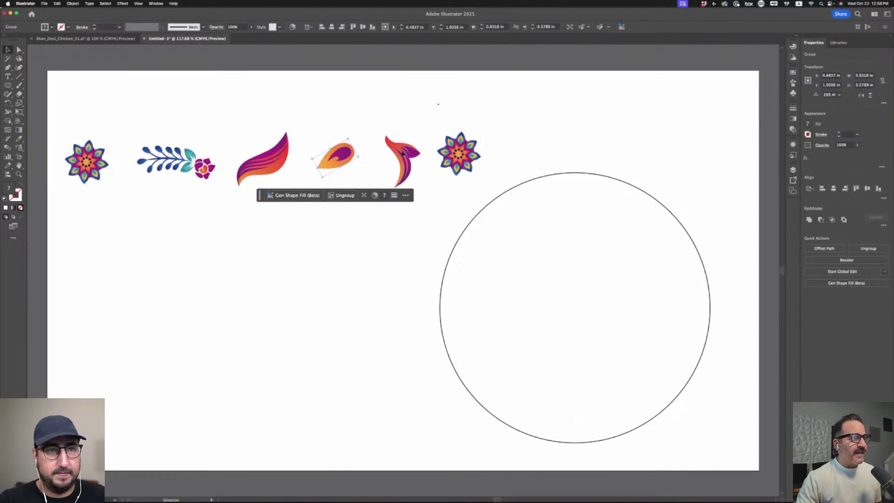
{"action": "left_click", "coordinate": [404, 154]}
{"action": "left_click_drag", "start_coordinate": [459, 154], "coordinate": [472, 154]}
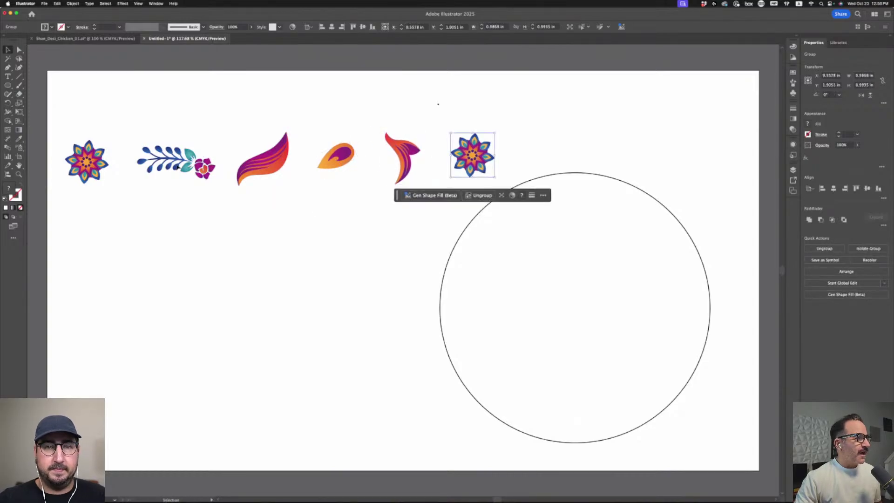
{"action": "left_click_drag", "start_coordinate": [179, 167], "coordinate": [177, 169]}
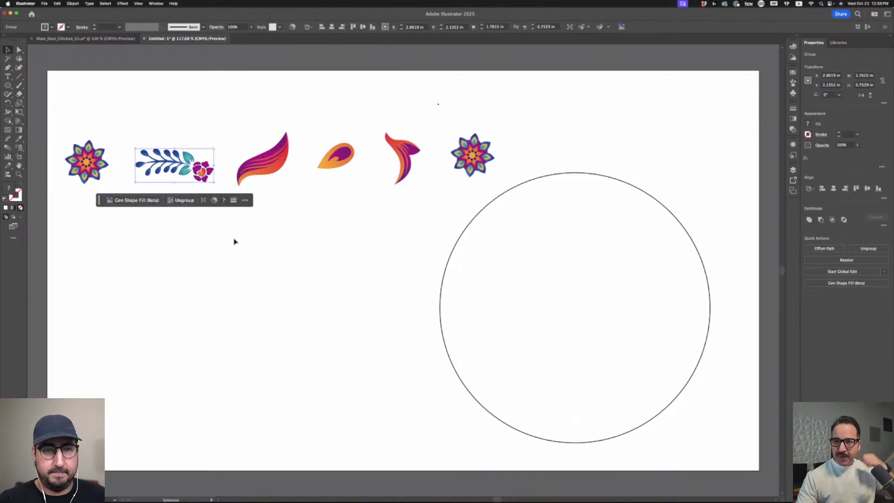
Step: Attach all six floral motifs to the large circle with Objects on Path
{"action": "left_click_drag", "start_coordinate": [74, 114], "coordinate": [470, 186]}
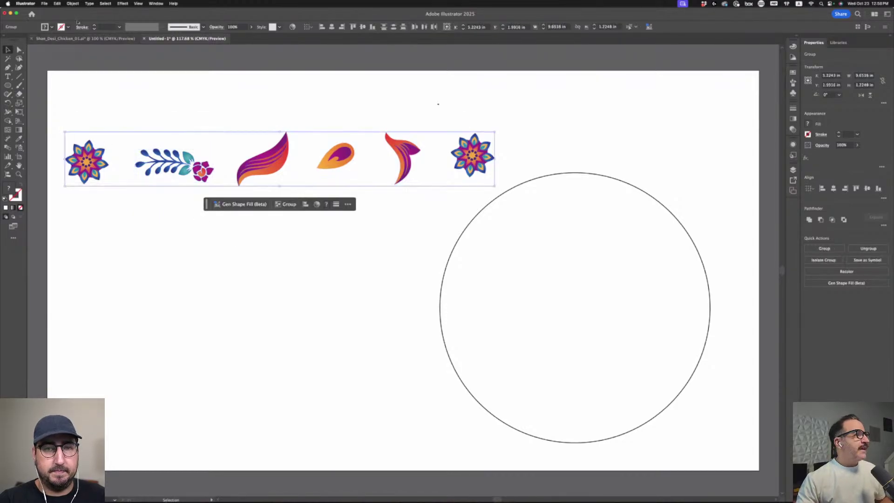
{"action": "left_click", "coordinate": [73, 4]}
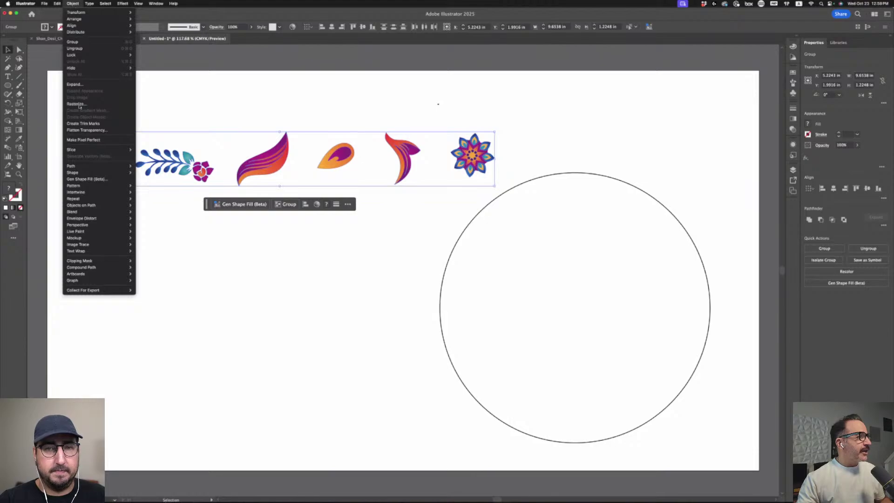
{"action": "mouse_move", "coordinate": [76, 205]}
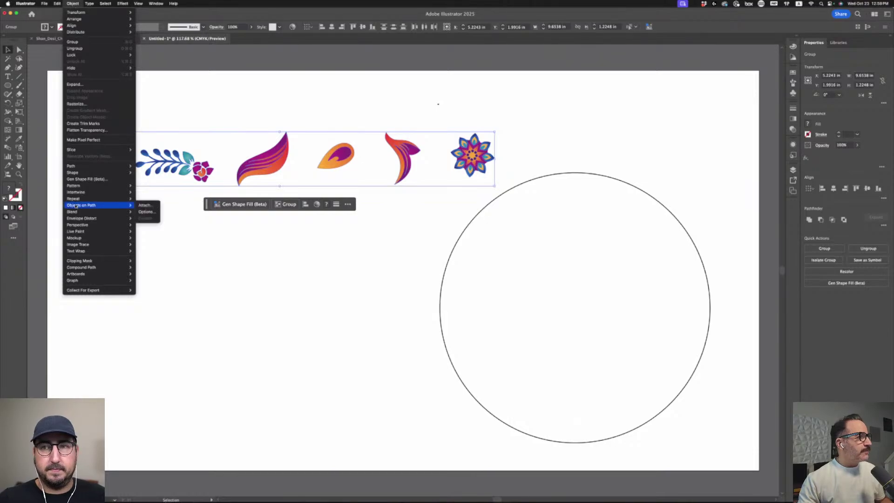
{"action": "left_click", "coordinate": [145, 205]}
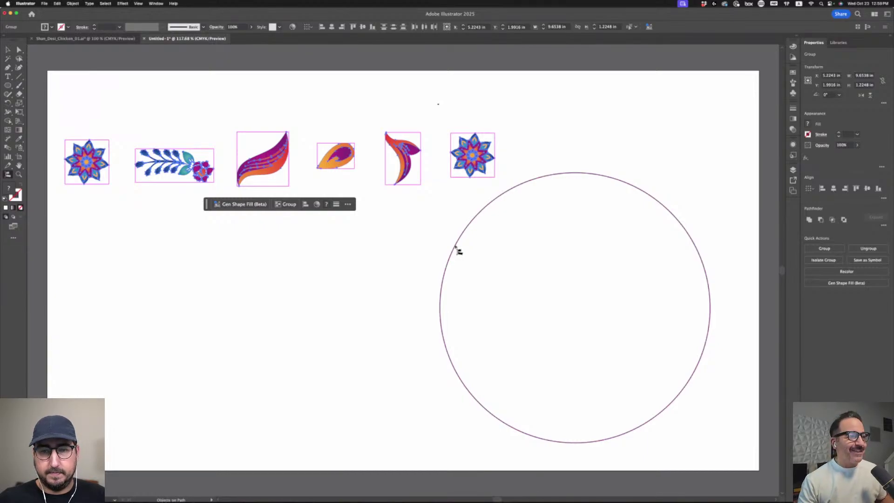
{"action": "left_click", "coordinate": [456, 247]}
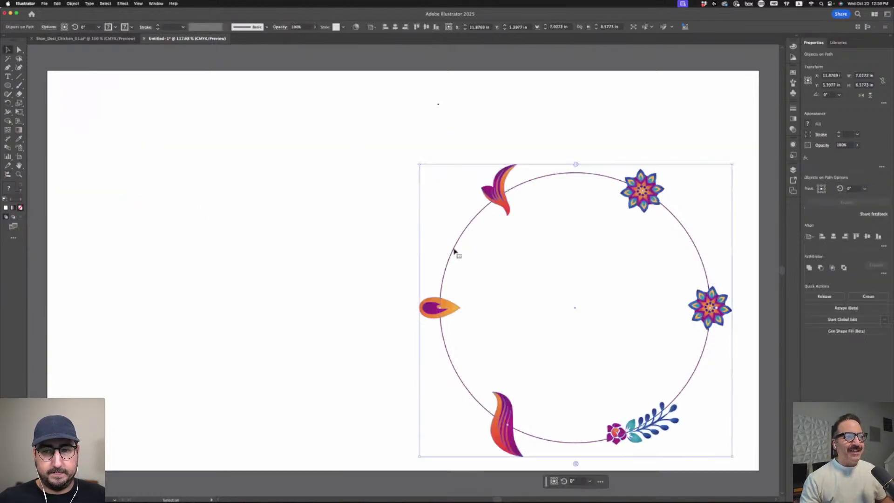
Step: Try to rotate the individual flower at the circle's right edge within the path group
{"action": "mouse_move", "coordinate": [576, 165]}
{"action": "left_mouse_down"}
{"action": "mouse_move", "coordinate": [588, 166]}
{"action": "mouse_move", "coordinate": [493, 189]}
{"action": "mouse_move", "coordinate": [507, 168]}
{"action": "mouse_move", "coordinate": [554, 163]}
{"action": "mouse_move", "coordinate": [593, 169]}
{"action": "mouse_move", "coordinate": [608, 182]}
{"action": "mouse_move", "coordinate": [592, 171]}
{"action": "left_mouse_up"}
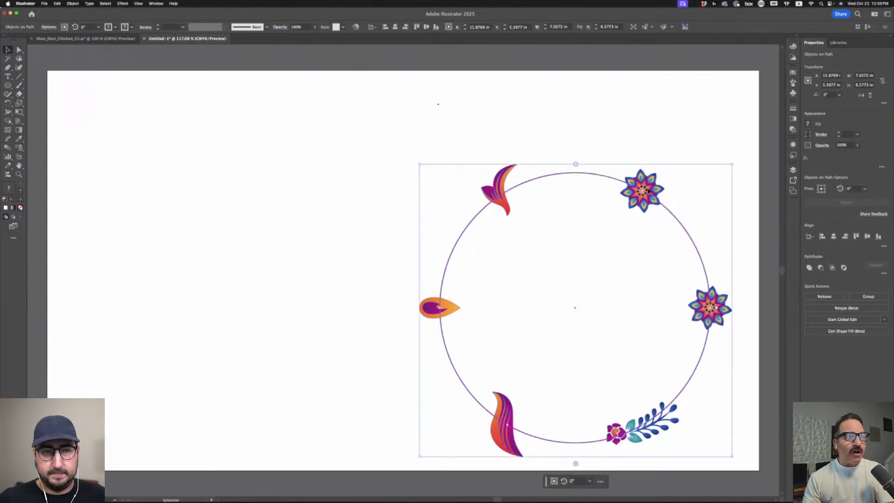
{"action": "double_click", "coordinate": [644, 190]}
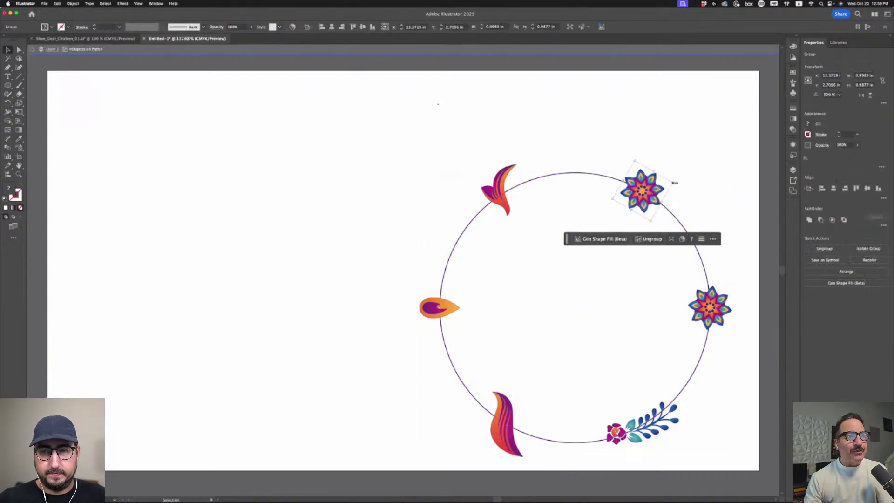
{"action": "left_click", "coordinate": [719, 318]}
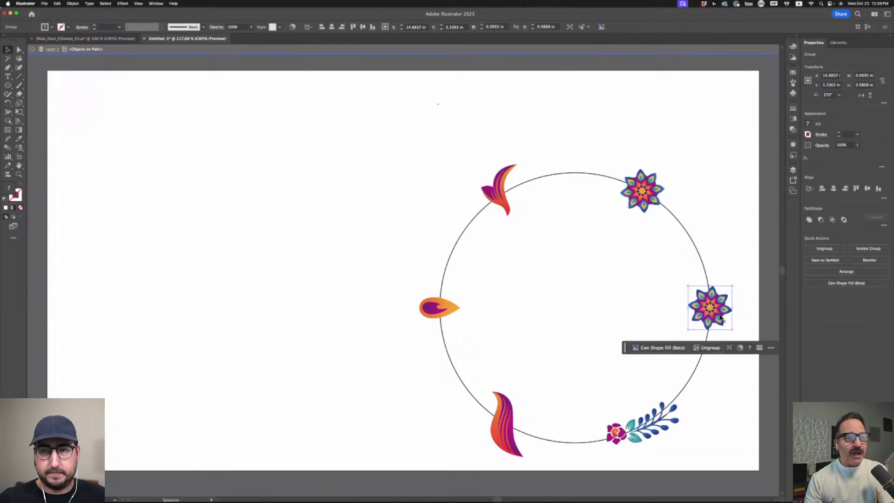
{"action": "left_click", "coordinate": [737, 296]}
{"action": "left_click", "coordinate": [723, 294]}
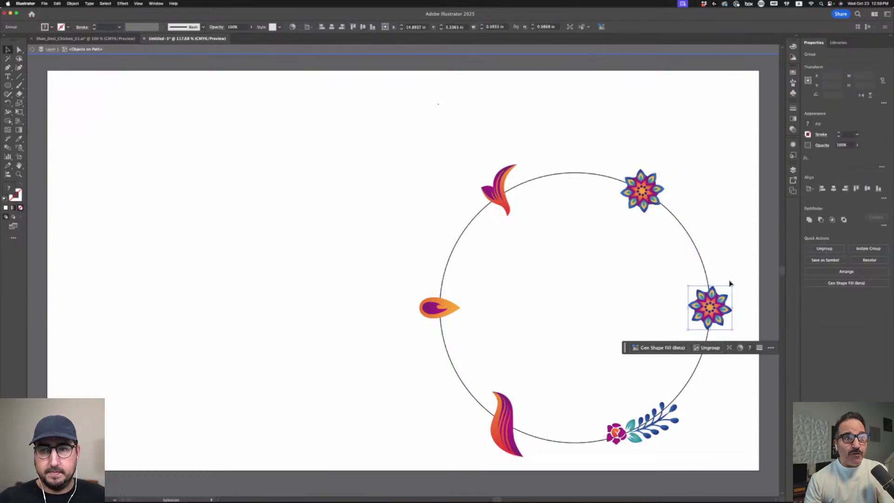
{"action": "left_click", "coordinate": [731, 293]}
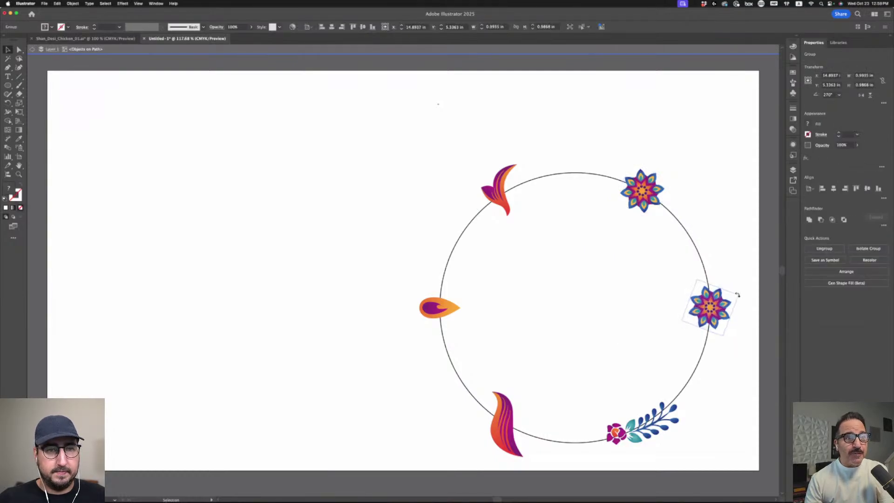
{"action": "left_click", "coordinate": [548, 178]}
{"action": "key", "text": "super+z"}
Step: Set the rotation of the motifs attached to the circle to 210° and move the arrangement toward the artboard's centre
{"action": "left_click", "coordinate": [475, 178]}
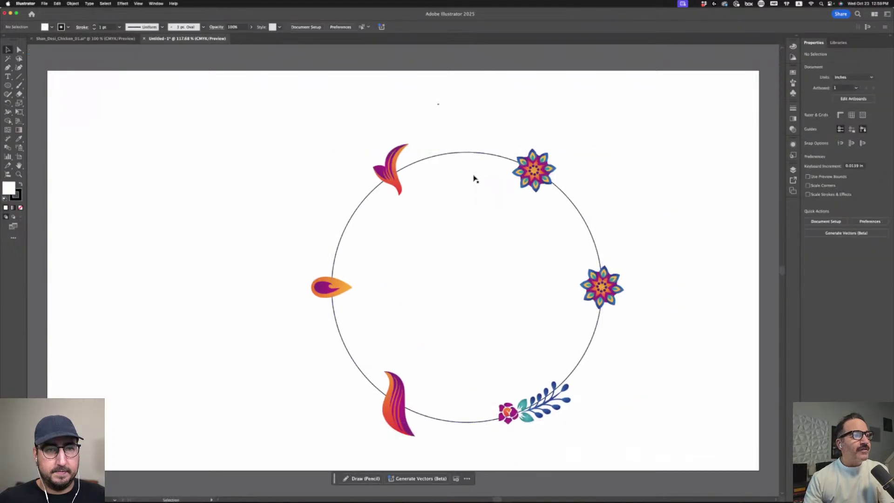
{"action": "left_click", "coordinate": [475, 153]}
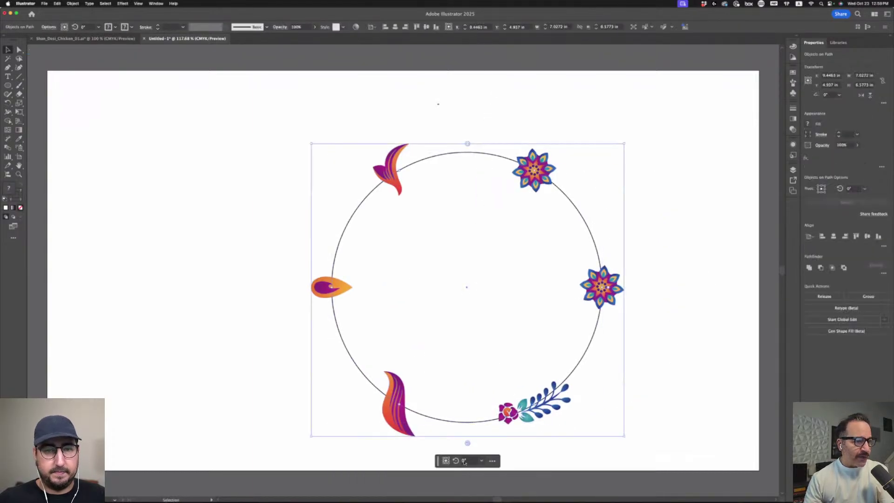
{"action": "left_click", "coordinate": [481, 461]}
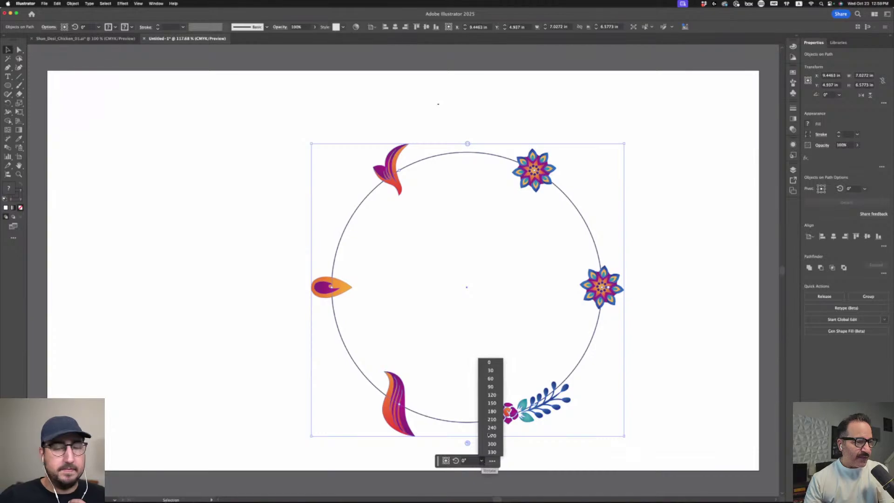
{"action": "left_click", "coordinate": [492, 420]}
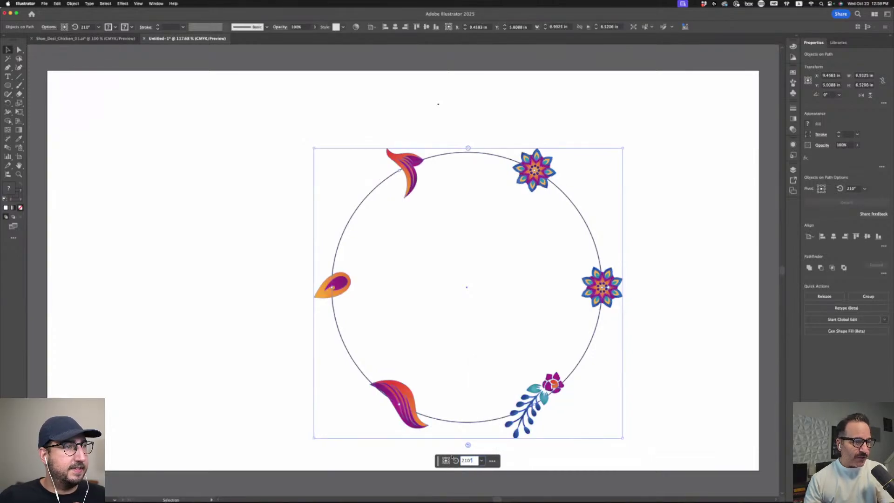
{"action": "left_click_drag", "start_coordinate": [528, 433], "coordinate": [505, 417]}
Step: Change the pivot point of the attached motifs so that they sit inside the circle's outline
{"action": "left_click", "coordinate": [433, 445]}
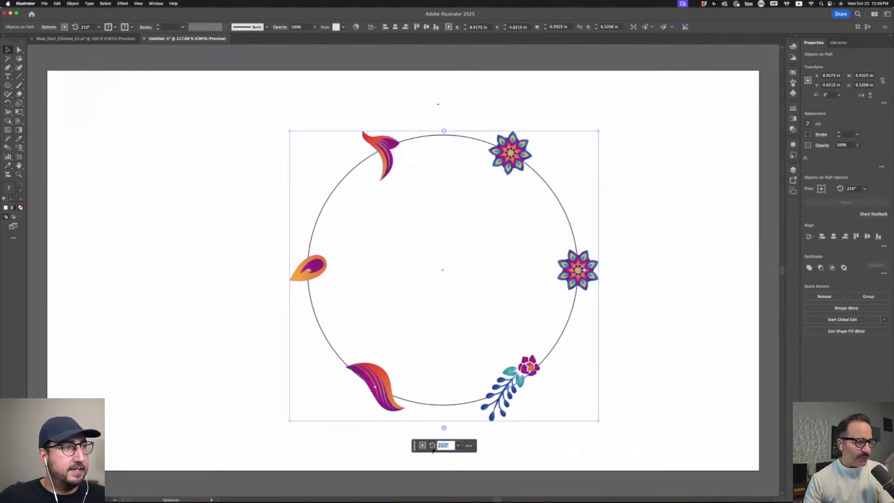
{"action": "left_click", "coordinate": [423, 445]}
{"action": "left_click_drag", "start_coordinate": [506, 370], "coordinate": [521, 354]}
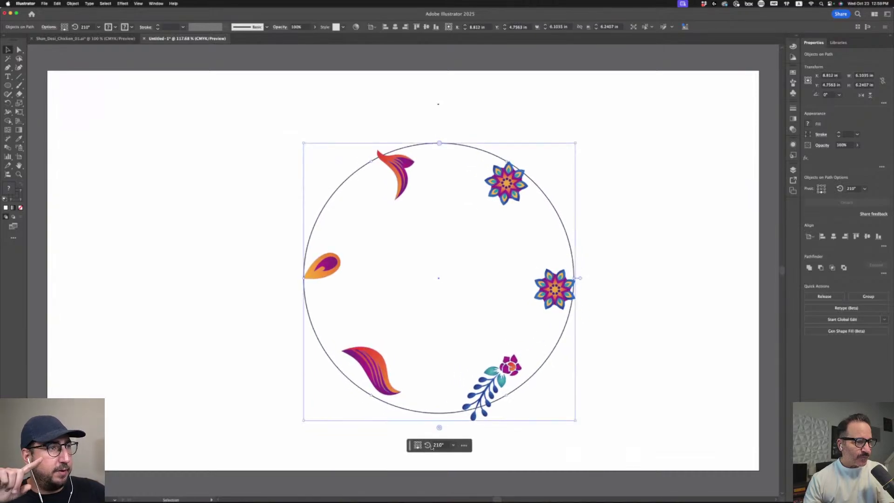
{"action": "left_click", "coordinate": [463, 445]}
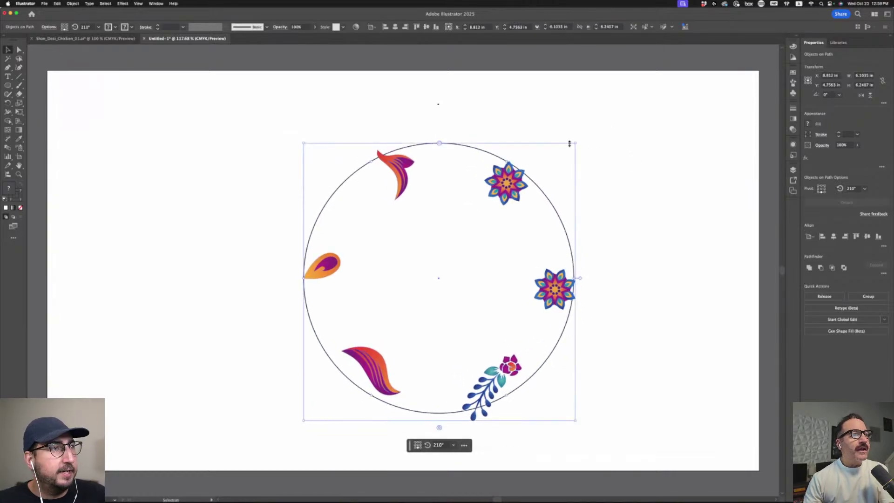
Step: Shrink the circle arrangement slightly and rotate its attached motifs to about 305.75° so that they face outward
{"action": "left_click_drag", "start_coordinate": [575, 143], "coordinate": [573, 154]}
{"action": "left_click_drag", "start_coordinate": [437, 157], "coordinate": [456, 150]}
{"action": "left_click_drag", "start_coordinate": [438, 427], "coordinate": [493, 342]}
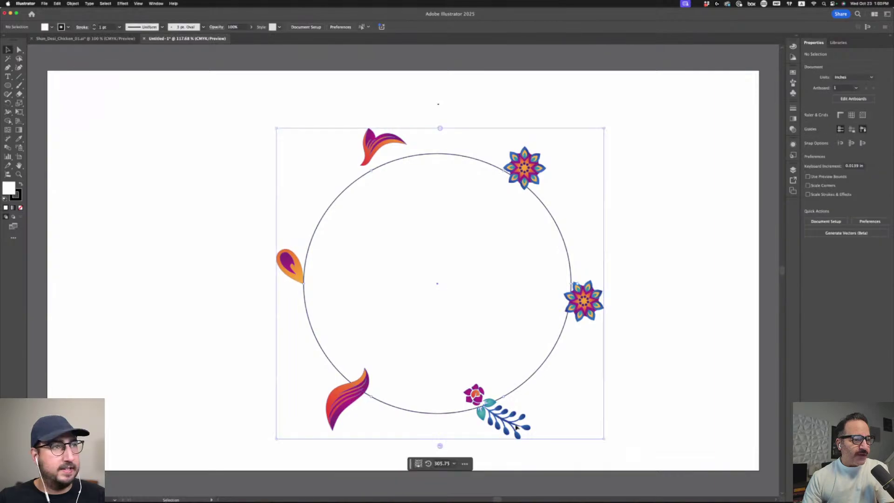
Step: Isolate the path group and scale down the leaf sprig and the wave motif individually
{"action": "double_click", "coordinate": [532, 432]}
{"action": "left_click", "coordinate": [531, 431]}
{"action": "left_click_drag", "start_coordinate": [530, 430], "coordinate": [506, 421]}
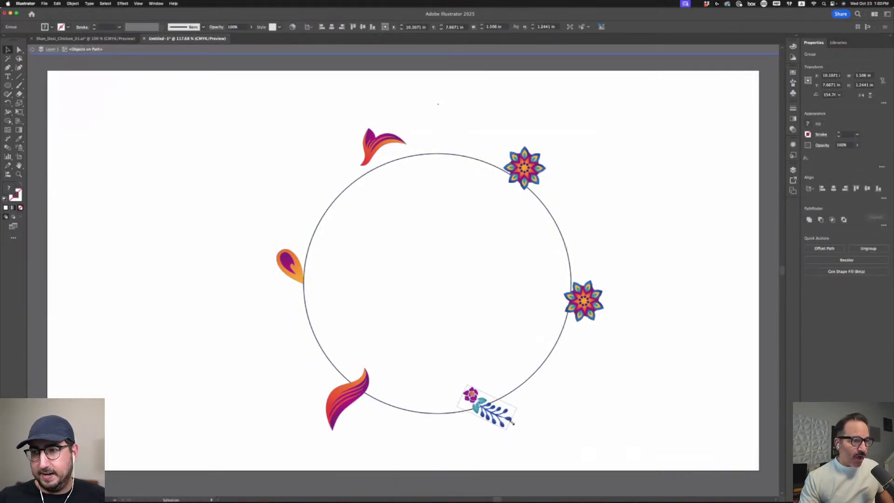
{"action": "left_click", "coordinate": [350, 411]}
{"action": "left_click_drag", "start_coordinate": [329, 432], "coordinate": [336, 423]}
{"action": "left_click", "coordinate": [261, 413]}
{"action": "left_click", "coordinate": [342, 399]}
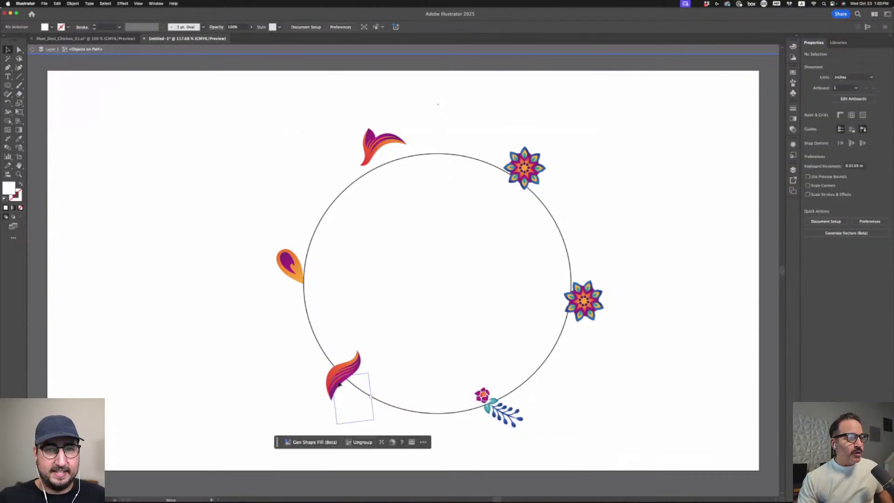
Step: Move the circle with its motifs up and to the left, and set the circle's stroke to None
{"action": "left_click_drag", "start_coordinate": [393, 413], "coordinate": [337, 380]}
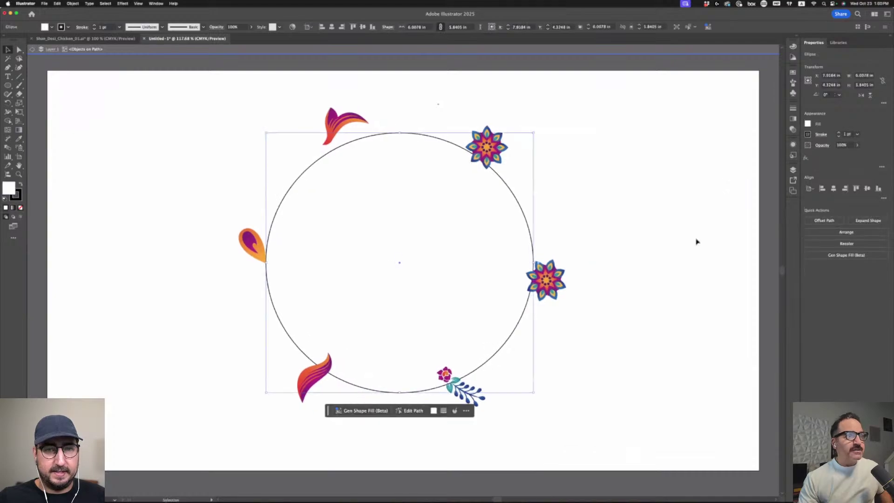
{"action": "left_click", "coordinate": [807, 135]}
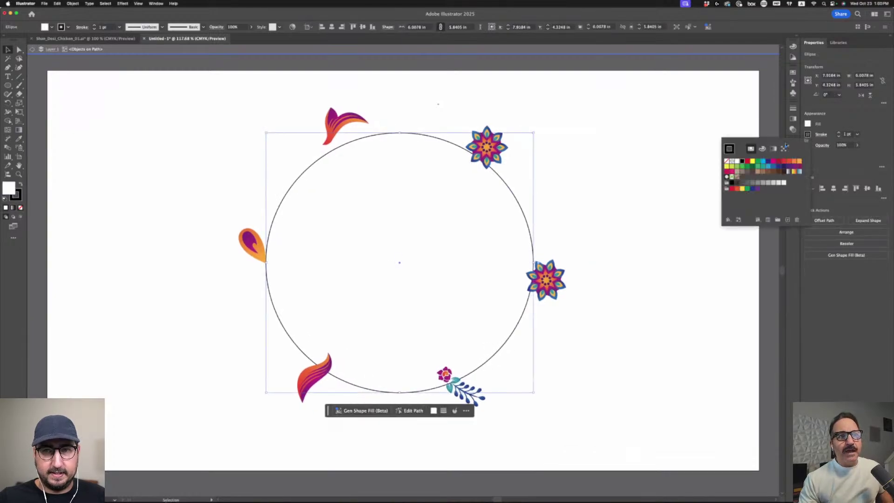
{"action": "left_click", "coordinate": [726, 161]}
{"action": "left_click", "coordinate": [626, 180]}
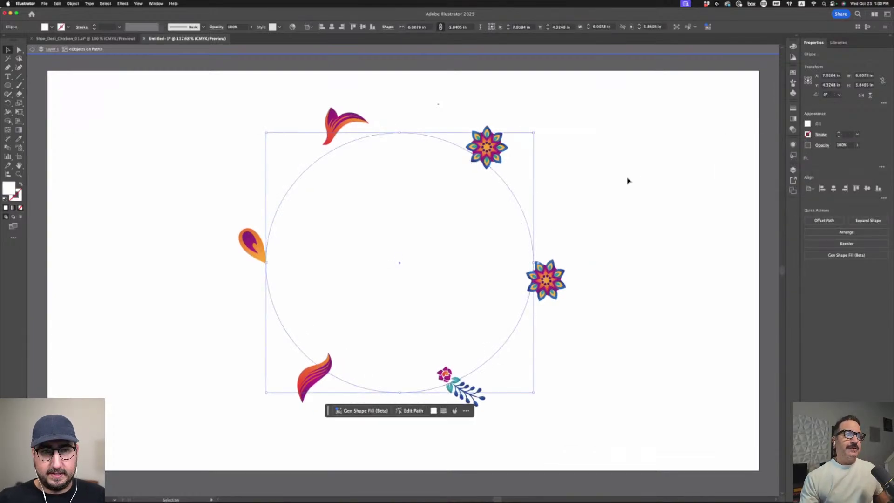
{"action": "left_click", "coordinate": [544, 47]}
{"action": "left_click", "coordinate": [580, 108]}
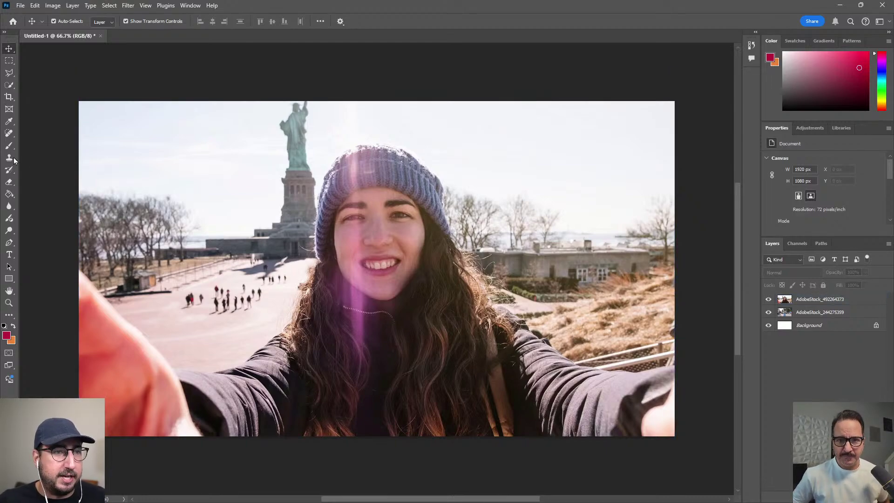
Step: Switch to the selfie document in Photoshop and activate the Remove Tool
{"action": "left_click", "coordinate": [10, 134]}
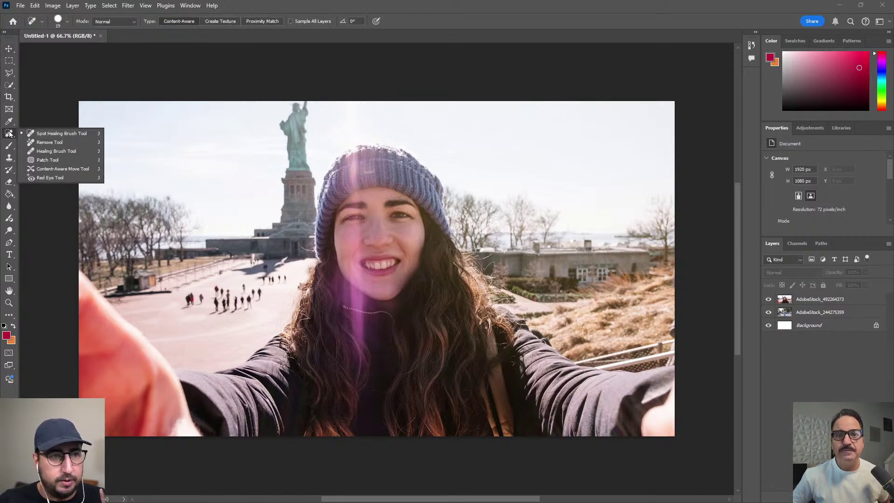
{"action": "left_click", "coordinate": [54, 142]}
{"action": "left_click", "coordinate": [537, 257]}
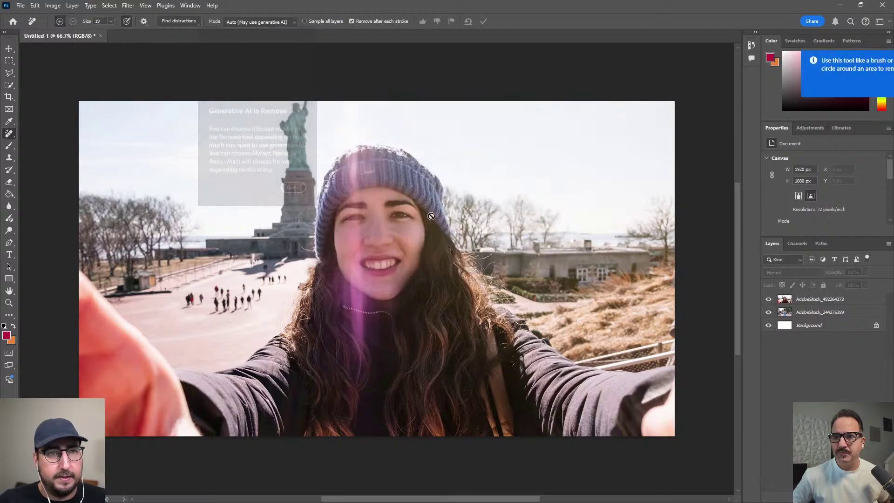
{"action": "left_click", "coordinate": [293, 186]}
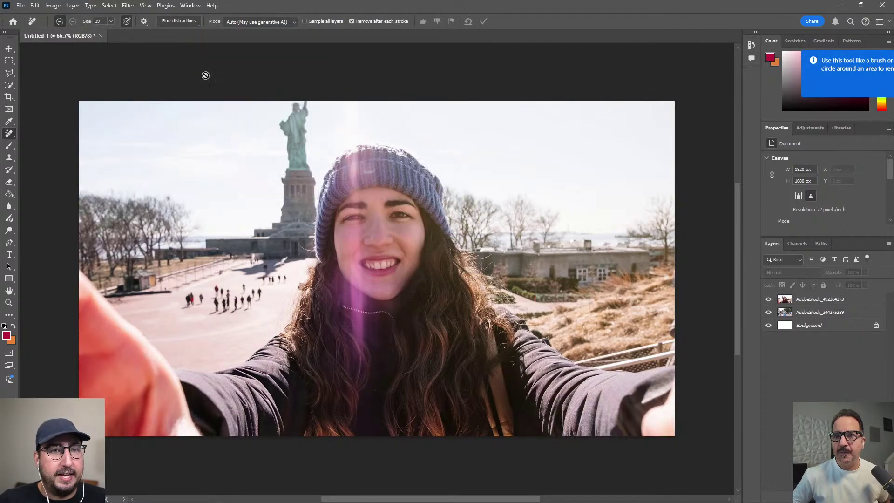
Step: Detect the background people on the AdobeStock_492264373 layer with the Find distractions People option
{"action": "left_click", "coordinate": [183, 21]}
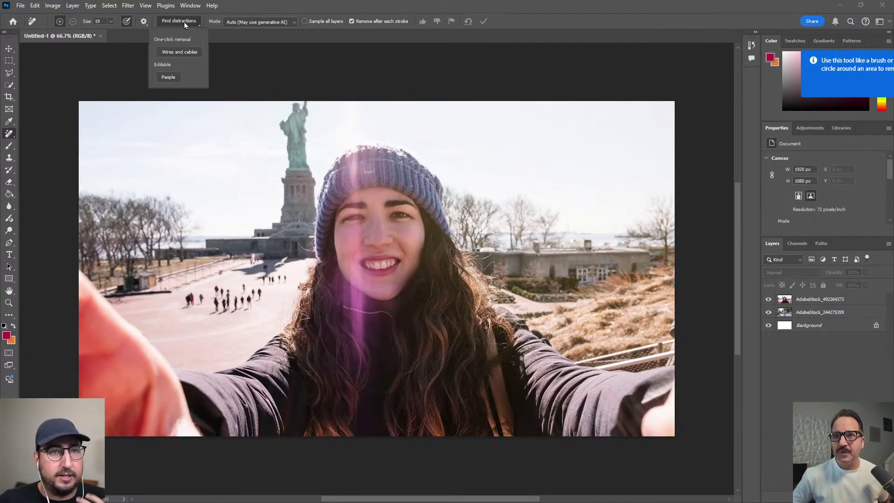
{"action": "left_click", "coordinate": [169, 76]}
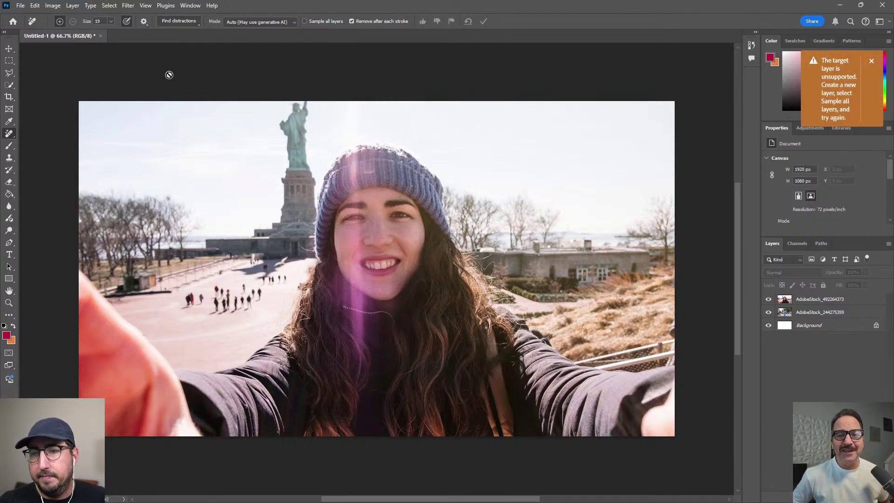
{"action": "left_click", "coordinate": [843, 299]}
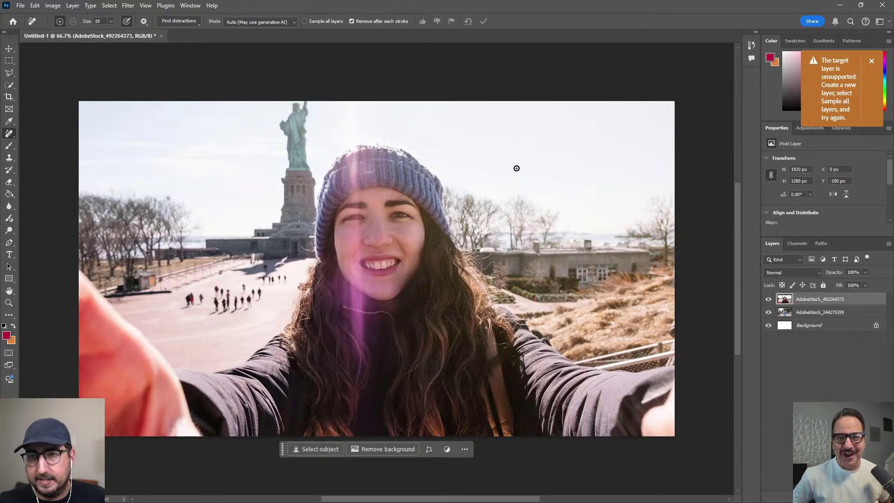
{"action": "left_click", "coordinate": [183, 21]}
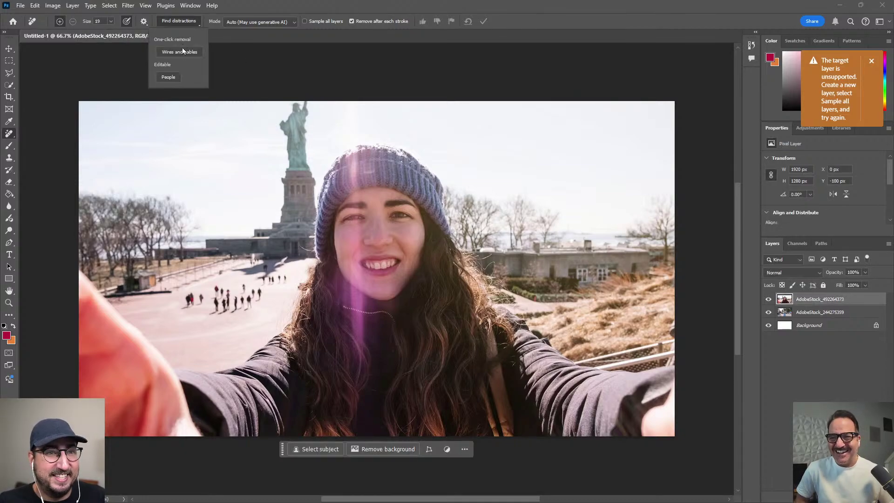
{"action": "left_click", "coordinate": [170, 79]}
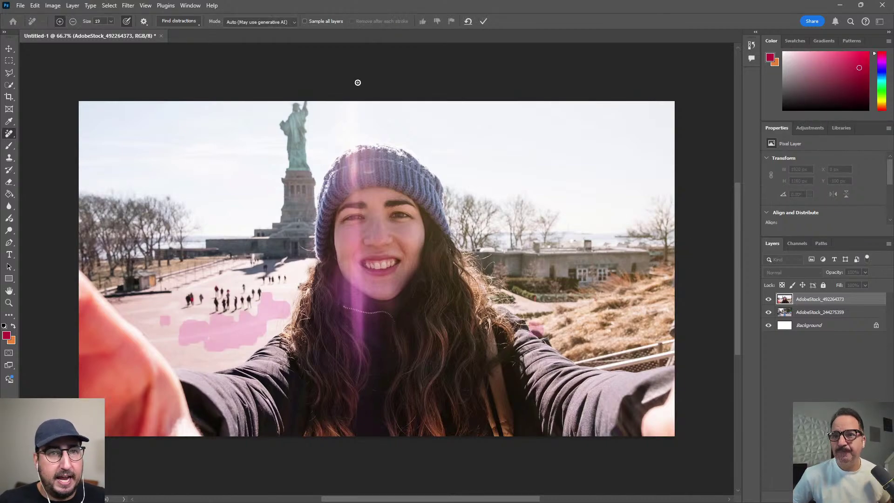
Step: Try to remove the detected background people with the mode kept at Auto (May use generative AI)
{"action": "left_click", "coordinate": [259, 23]}
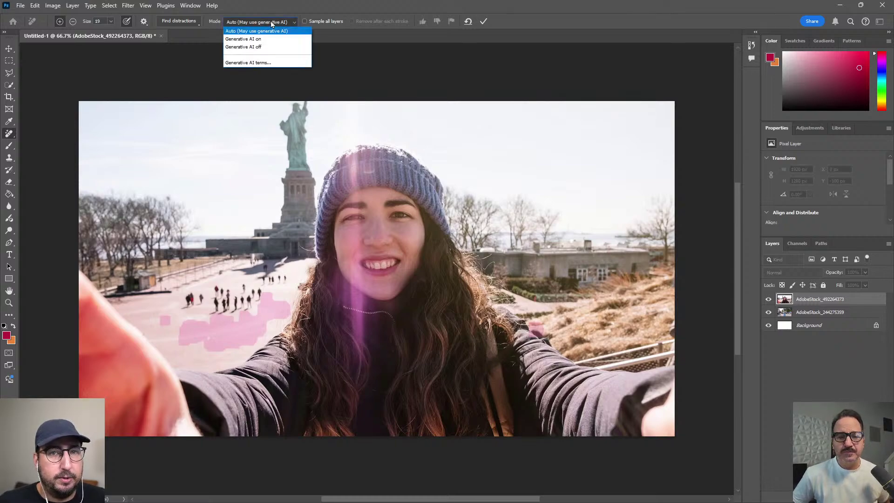
{"action": "left_click", "coordinate": [270, 21]}
{"action": "left_click", "coordinate": [484, 22]}
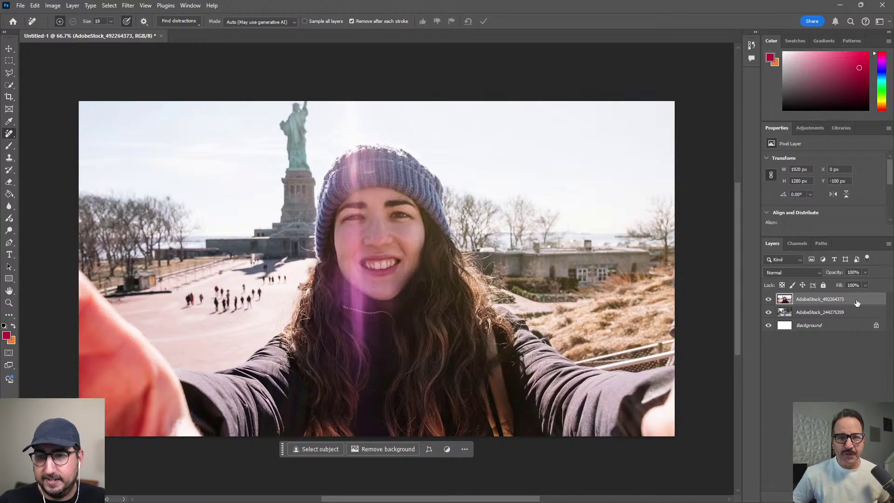
Step: Add a blank layer directly below the AdobeStock_492264373 selfie layer and merge the selfie down into it
{"action": "left_click", "coordinate": [853, 314]}
{"action": "key", "text": "ctrl+shift+n"}
{"action": "key", "text": "Return"}
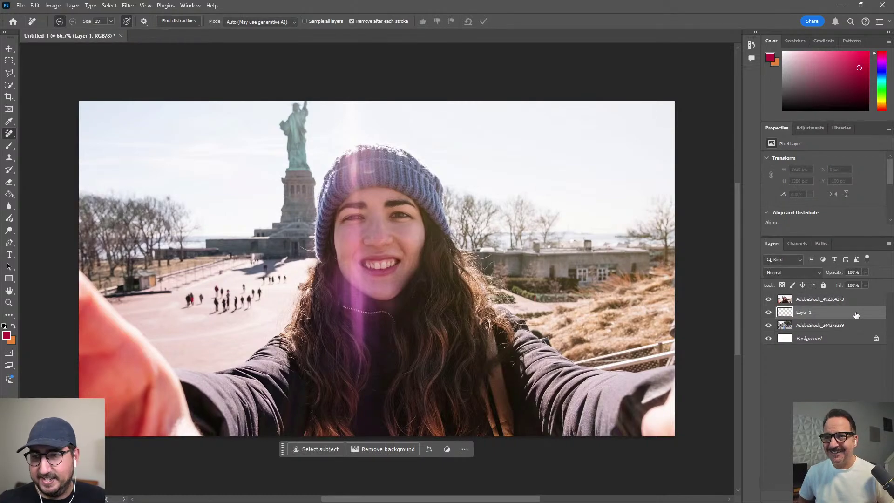
{"action": "left_click", "coordinate": [857, 299]}
{"action": "key", "text": "ctrl+e"}
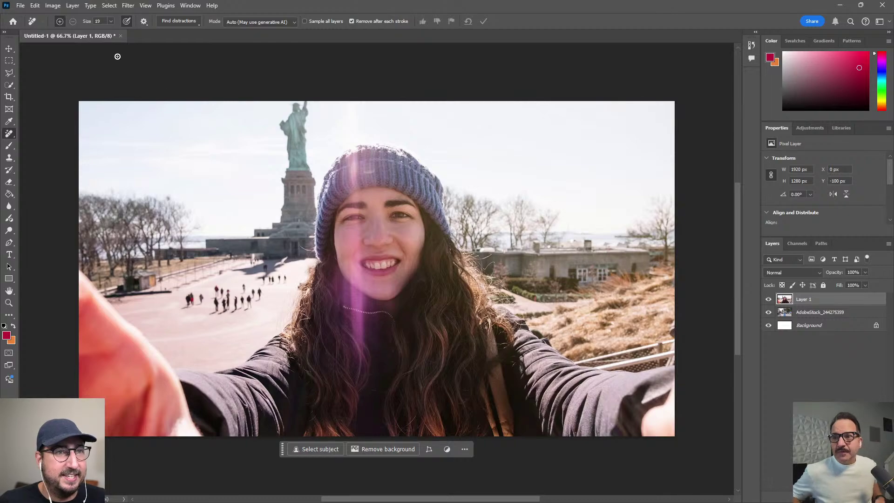
Step: Try to detect and remove the background people on the merged selfie layer with Find distractions People
{"action": "left_click", "coordinate": [187, 22]}
{"action": "left_click", "coordinate": [168, 77]}
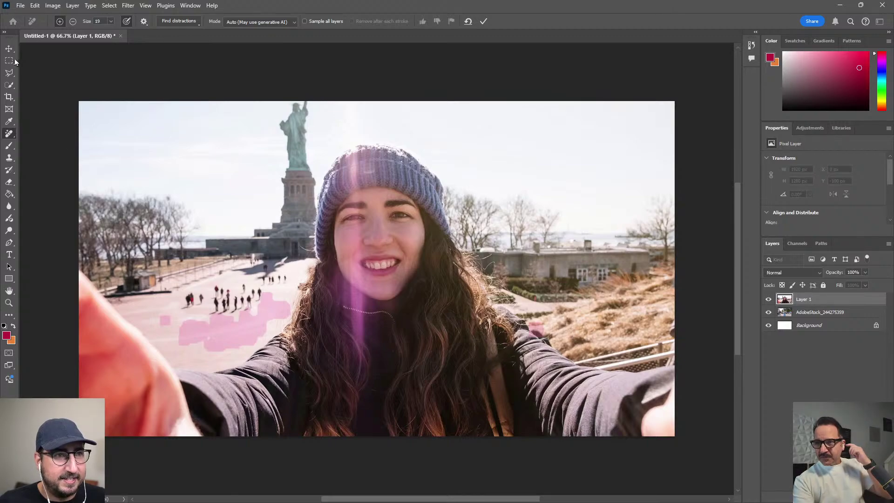
{"action": "key", "text": "Return"}
{"action": "key", "text": "z"}
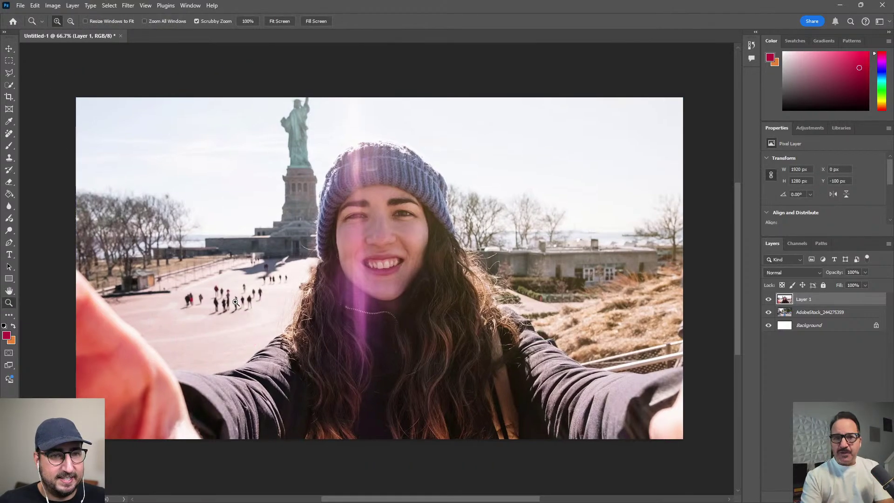
{"action": "left_click", "coordinate": [235, 302]}
{"action": "left_click", "coordinate": [235, 302]}
Step: Delete the AdobeStock_244275359 layer and merge the selfie layer down into the Background
{"action": "left_click", "coordinate": [819, 313]}
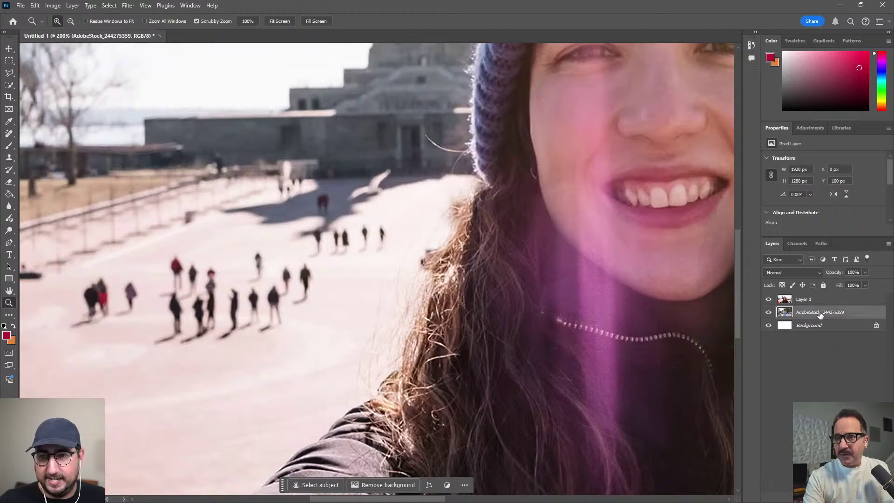
{"action": "key", "text": "Delete"}
{"action": "left_click", "coordinate": [822, 303]}
{"action": "key", "text": "ctrl+e"}
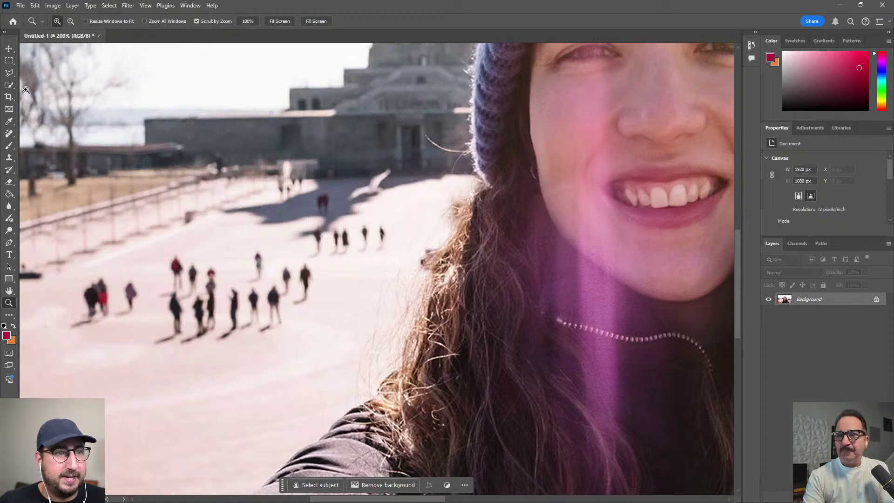
Step: Detect the people on the plaza with the Remove Tool's Find distractions People option and remove them from the selfie
{"action": "left_click", "coordinate": [9, 159]}
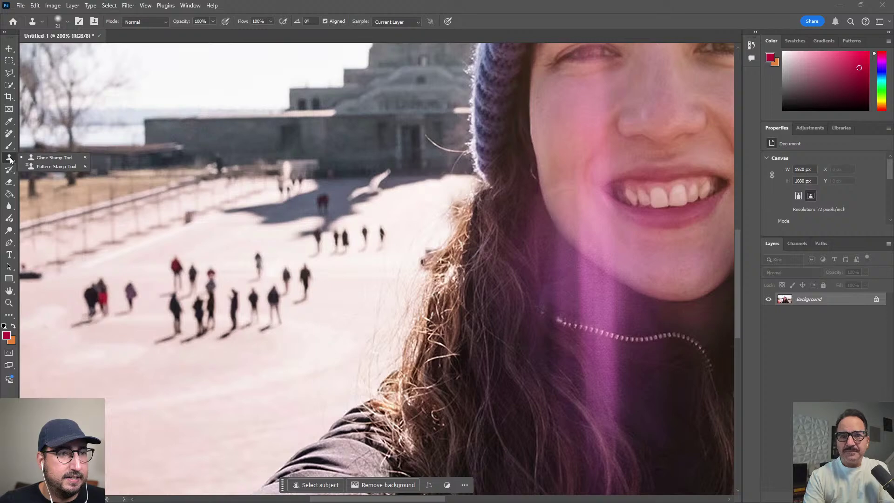
{"action": "left_click", "coordinate": [10, 134]}
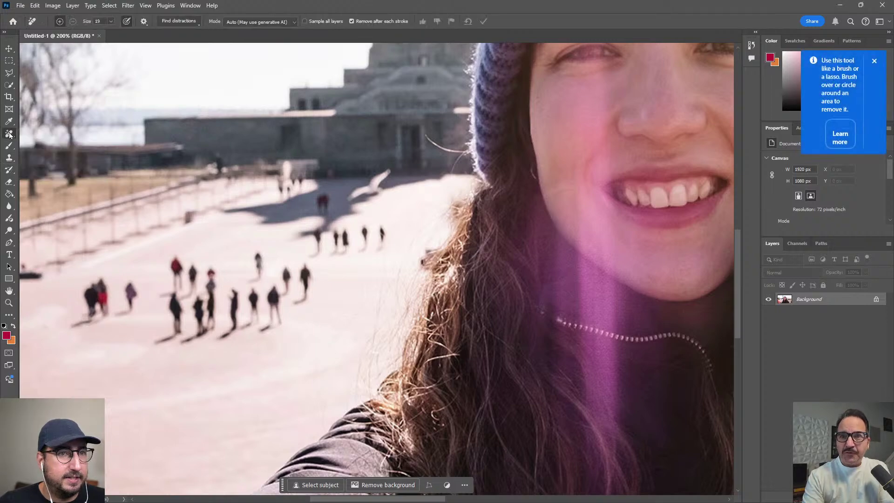
{"action": "left_click", "coordinate": [180, 21]}
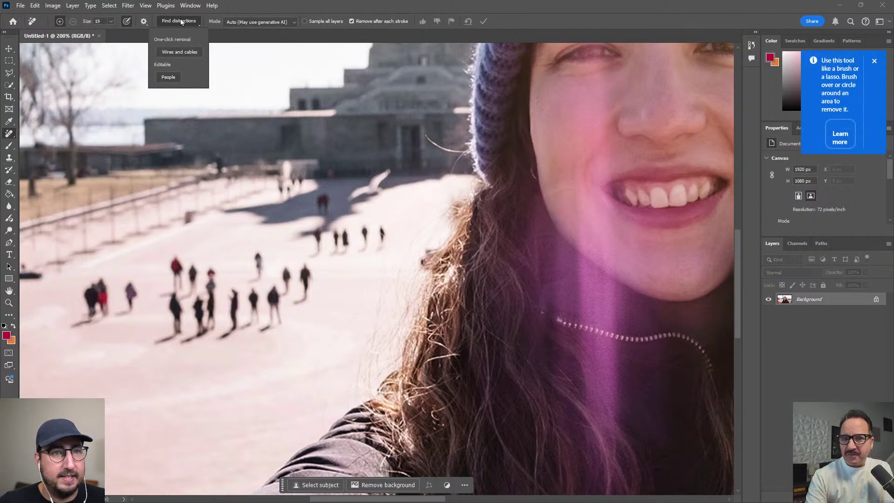
{"action": "left_click", "coordinate": [167, 76]}
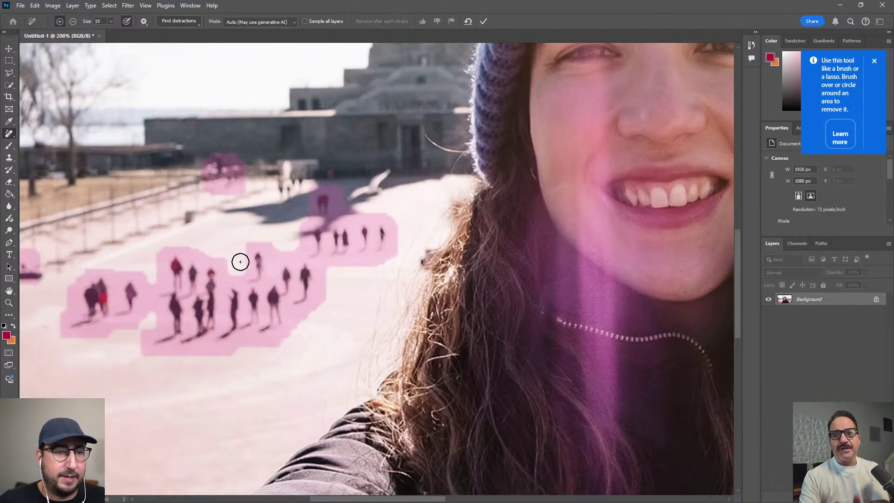
{"action": "left_click", "coordinate": [482, 21]}
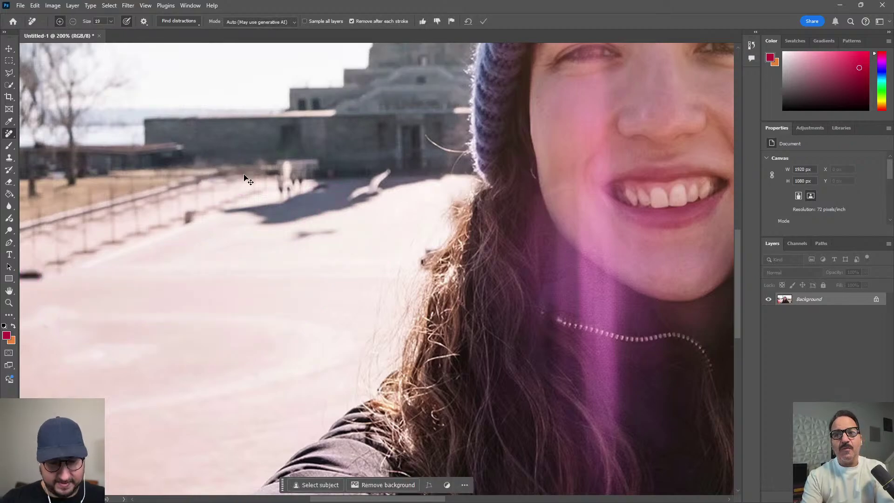
Step: Compare the selfie before and after the people removal by undoing and redoing it
{"action": "key", "text": "ctrl+minus"}
{"action": "key", "text": "ctrl+minus"}
{"action": "key", "text": "ctrl+z"}
{"action": "key", "text": "ctrl+shift+z"}
{"action": "key", "text": "ctrl+z"}
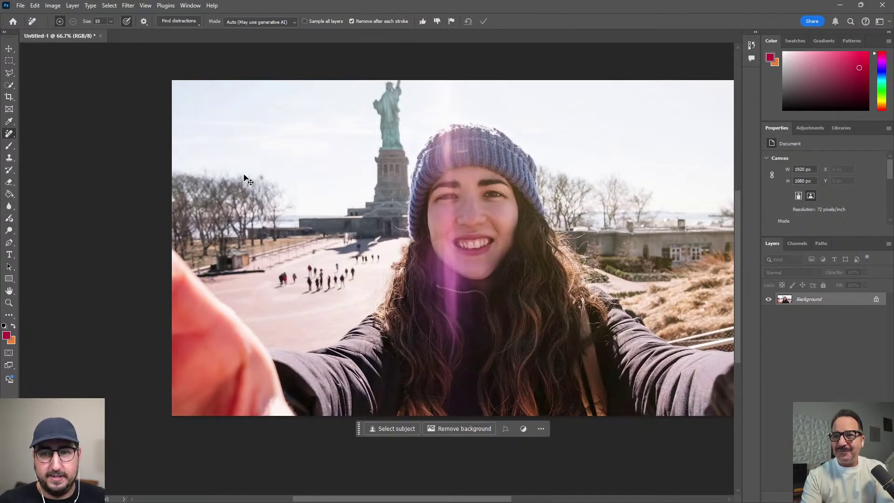
{"action": "key", "text": "ctrl+shift+z"}
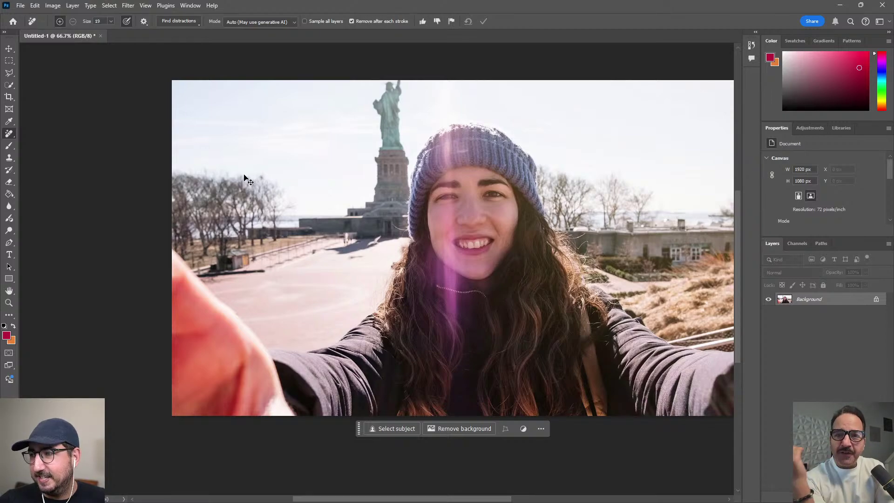
Step: Undo back to the separate layers, delete the selfie layer, and merge the AdobeStock_244275359 street photo into the Background
{"action": "key", "text": "ctrl+z"}
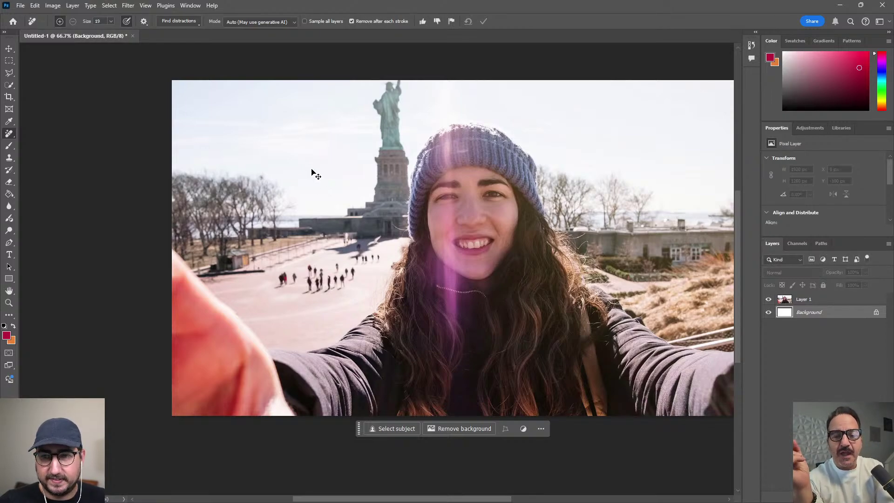
{"action": "key", "text": "Delete"}
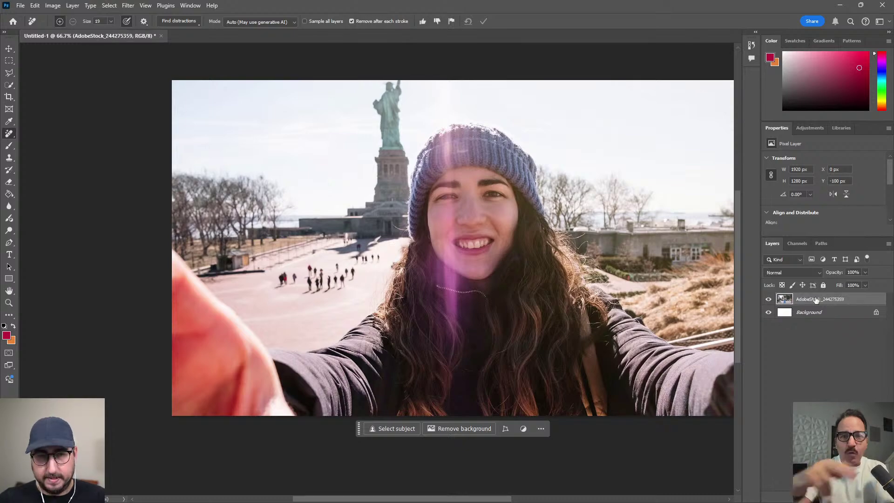
{"action": "key", "text": "ctrl+e"}
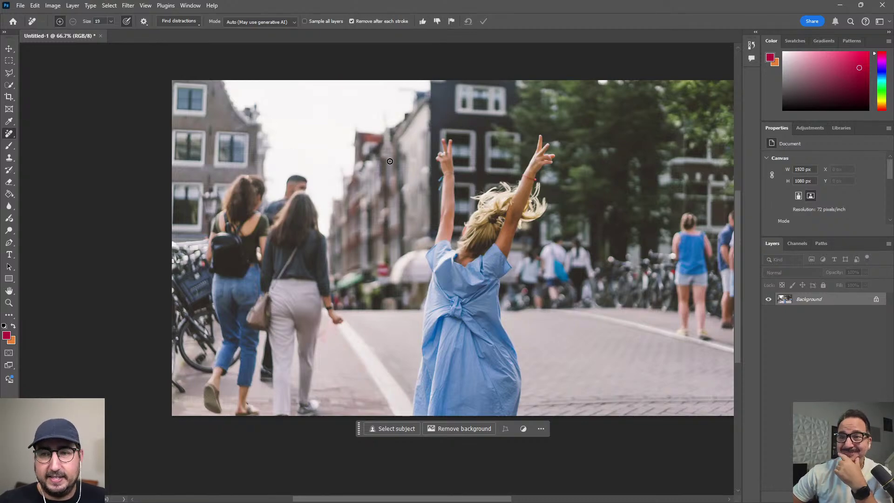
Step: Detect the background people in the street photo with Find distractions People, and enlarge the Remove Tool brush to size 80
{"action": "left_click", "coordinate": [173, 23]}
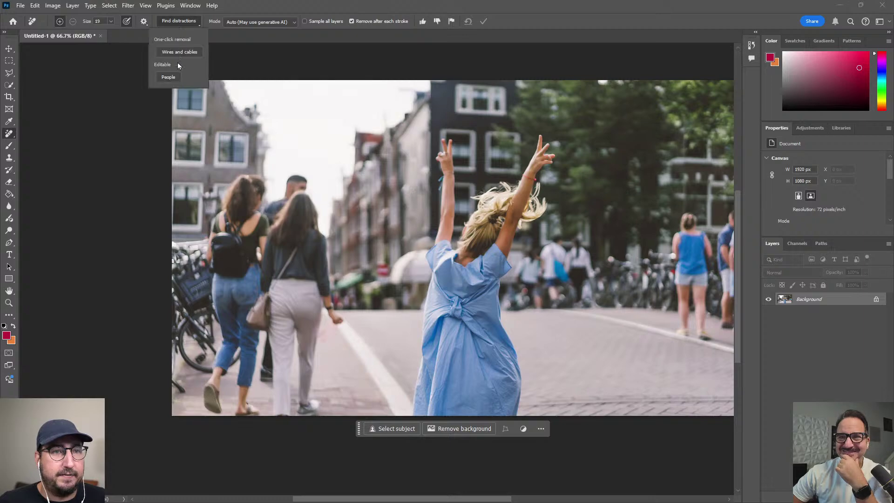
{"action": "left_click", "coordinate": [179, 59]}
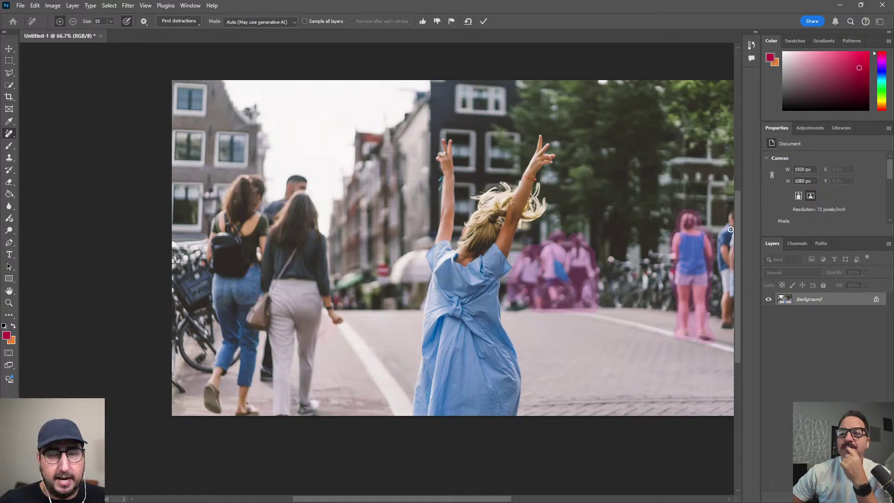
{"action": "key", "text": "bracketright"}
{"action": "key", "text": "bracketright"}
{"action": "key", "text": "bracketright"}
{"action": "key", "text": "bracketright"}
{"action": "key", "text": "bracketright"}
{"action": "key", "text": "bracketright"}
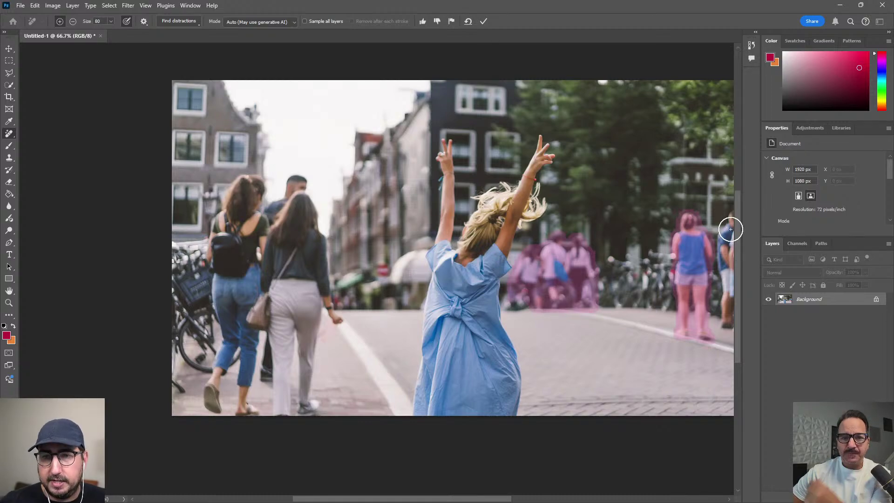
Step: Add the man at the photo's right edge and the three walkers on the left to the marked area, and remove everyone marked
{"action": "left_click", "coordinate": [733, 223], "text": "shift"}
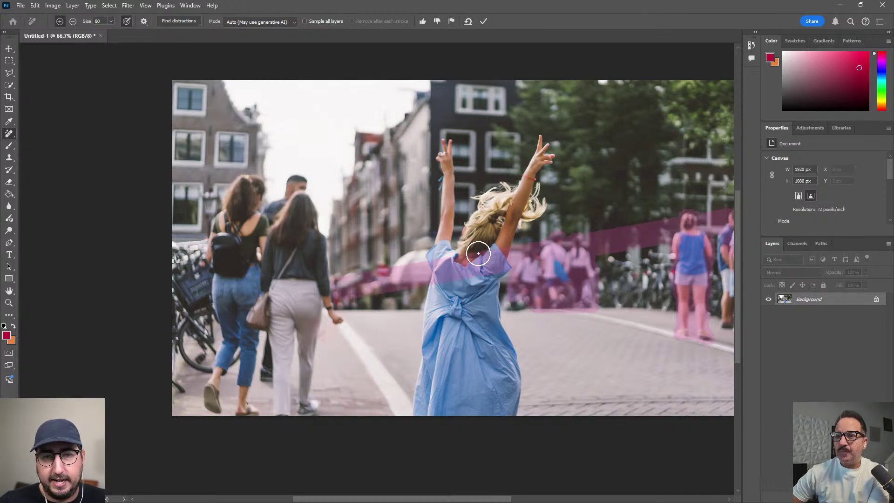
{"action": "key", "text": "ctrl+z"}
{"action": "mouse_move", "coordinate": [711, 228]}
{"action": "left_mouse_down"}
{"action": "mouse_move", "coordinate": [724, 235]}
{"action": "mouse_move", "coordinate": [731, 317]}
{"action": "mouse_move", "coordinate": [730, 219]}
{"action": "left_mouse_up"}
{"action": "mouse_move", "coordinate": [302, 185]}
{"action": "left_mouse_down"}
{"action": "mouse_move", "coordinate": [267, 193]}
{"action": "mouse_move", "coordinate": [242, 185]}
{"action": "mouse_move", "coordinate": [214, 231]}
{"action": "mouse_move", "coordinate": [220, 373]}
{"action": "mouse_move", "coordinate": [210, 406]}
{"action": "mouse_move", "coordinate": [244, 326]}
{"action": "mouse_move", "coordinate": [249, 409]}
{"action": "mouse_move", "coordinate": [247, 323]}
{"action": "mouse_move", "coordinate": [236, 309]}
{"action": "mouse_move", "coordinate": [270, 300]}
{"action": "mouse_move", "coordinate": [284, 373]}
{"action": "mouse_move", "coordinate": [262, 376]}
{"action": "mouse_move", "coordinate": [279, 355]}
{"action": "mouse_move", "coordinate": [275, 404]}
{"action": "mouse_move", "coordinate": [299, 387]}
{"action": "mouse_move", "coordinate": [304, 405]}
{"action": "mouse_move", "coordinate": [309, 285]}
{"action": "mouse_move", "coordinate": [314, 329]}
{"action": "mouse_move", "coordinate": [325, 306]}
{"action": "mouse_move", "coordinate": [331, 315]}
{"action": "mouse_move", "coordinate": [312, 259]}
{"action": "mouse_move", "coordinate": [323, 254]}
{"action": "mouse_move", "coordinate": [295, 187]}
{"action": "mouse_move", "coordinate": [260, 237]}
{"action": "mouse_move", "coordinate": [237, 244]}
{"action": "mouse_move", "coordinate": [225, 222]}
{"action": "mouse_move", "coordinate": [227, 258]}
{"action": "mouse_move", "coordinate": [263, 270]}
{"action": "mouse_move", "coordinate": [264, 330]}
{"action": "mouse_move", "coordinate": [287, 339]}
{"action": "mouse_move", "coordinate": [260, 407]}
{"action": "mouse_move", "coordinate": [274, 365]}
{"action": "mouse_move", "coordinate": [294, 382]}
{"action": "mouse_move", "coordinate": [298, 352]}
{"action": "mouse_move", "coordinate": [306, 366]}
{"action": "mouse_move", "coordinate": [301, 376]}
{"action": "mouse_move", "coordinate": [270, 364]}
{"action": "mouse_move", "coordinate": [265, 297]}
{"action": "left_mouse_up"}
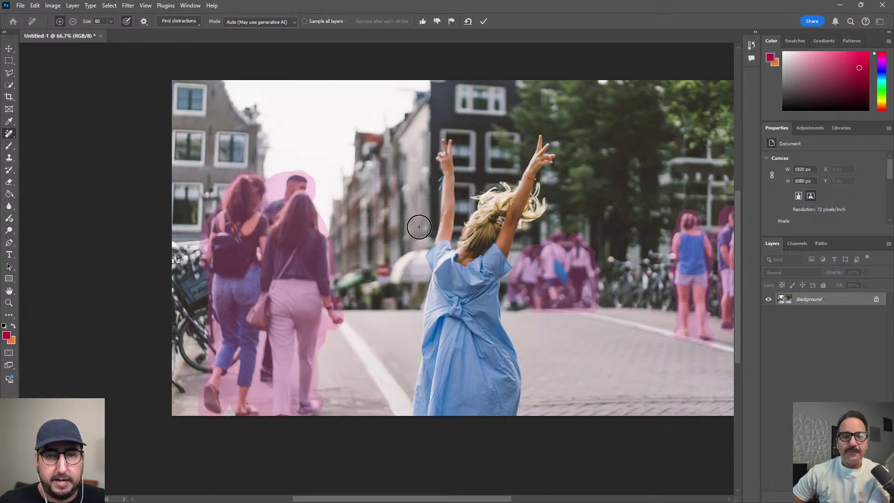
{"action": "left_click", "coordinate": [484, 21]}
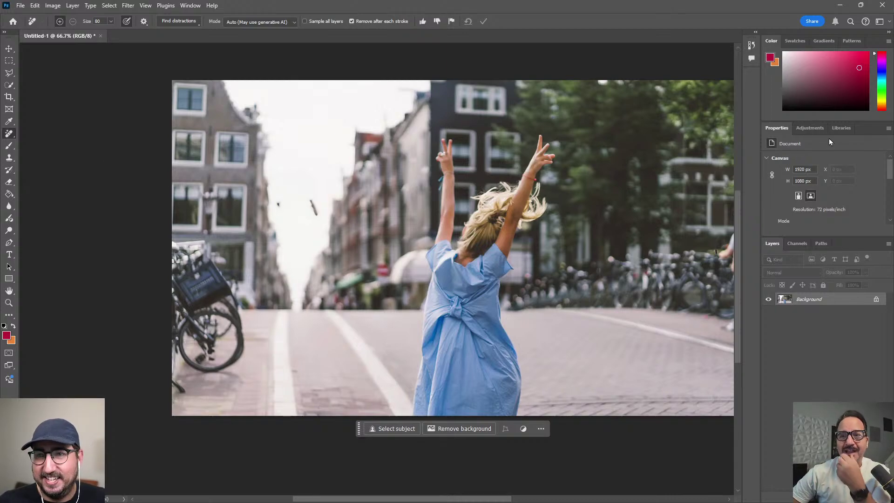
Step: Brush over the two leftover dark specks in the sky between the buildings to remove them
{"action": "left_click", "coordinate": [818, 131]}
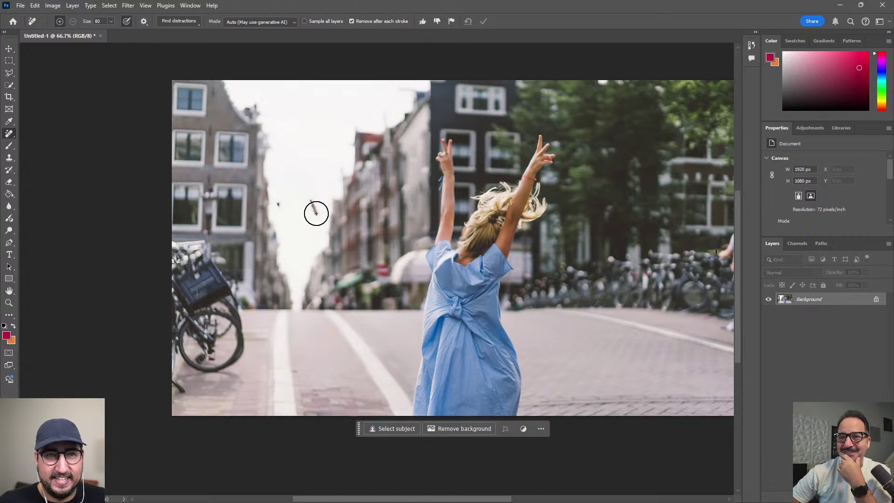
{"action": "mouse_move", "coordinate": [316, 213]}
{"action": "left_mouse_down"}
{"action": "mouse_move", "coordinate": [281, 199]}
{"action": "mouse_move", "coordinate": [275, 206]}
{"action": "left_mouse_up"}
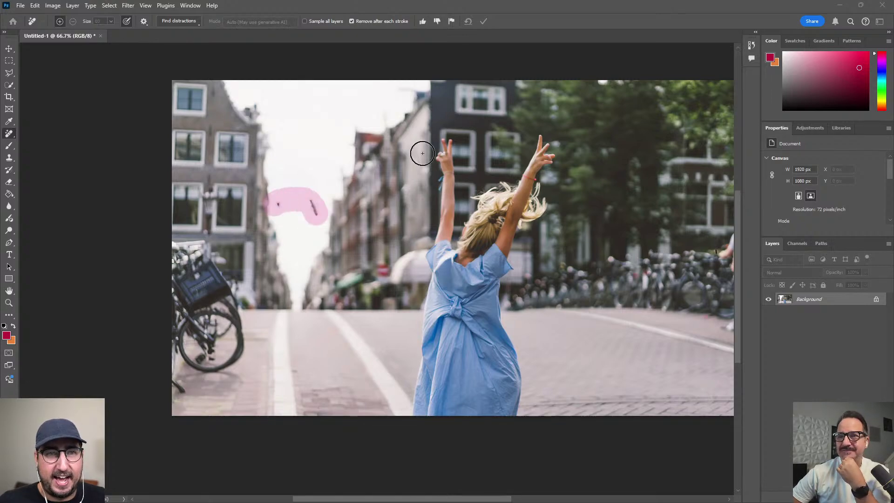
{"action": "left_click", "coordinate": [484, 21]}
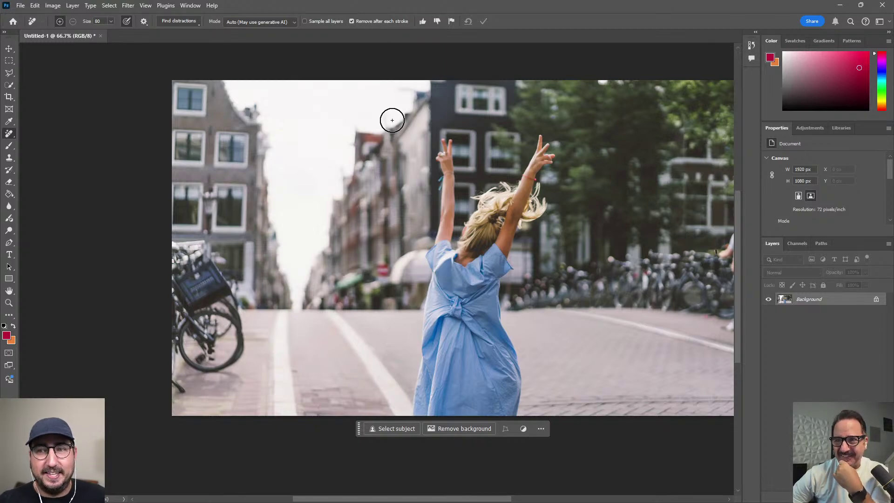
Step: Apply the Moody Blues adjustment preset from the Portraits category to the street photo
{"action": "left_click", "coordinate": [800, 129]}
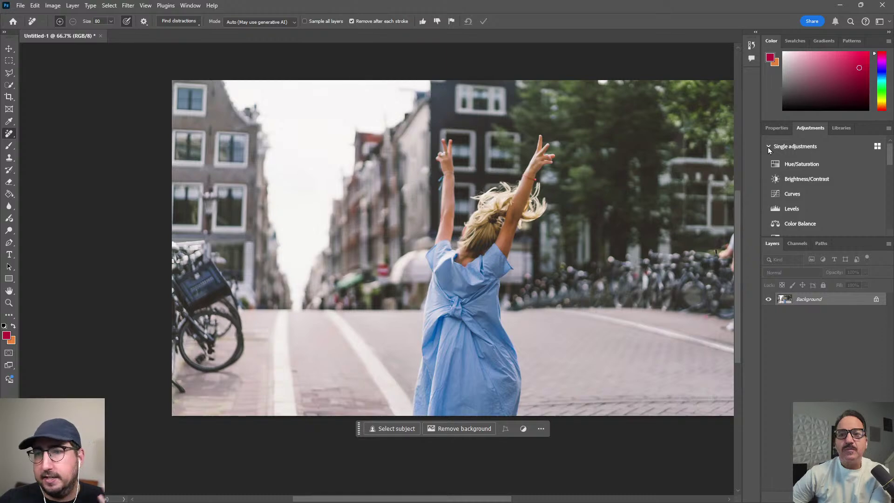
{"action": "left_click", "coordinate": [767, 147]}
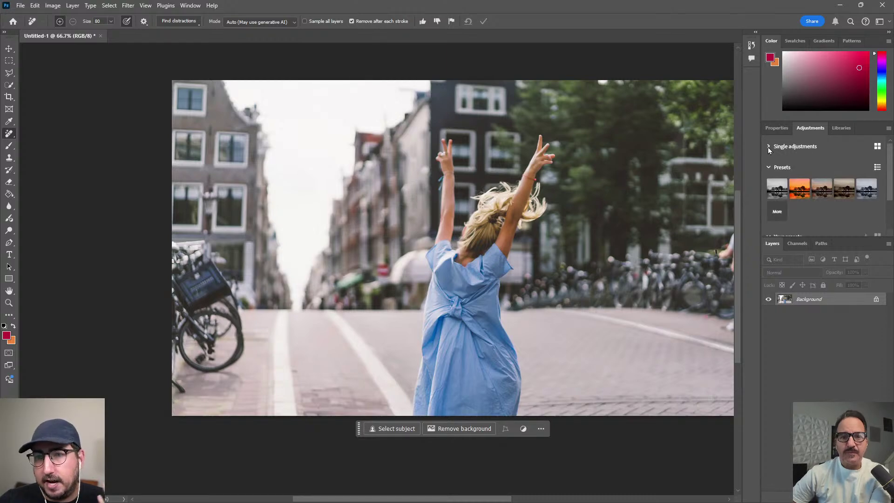
{"action": "left_click", "coordinate": [780, 214]}
{"action": "left_click", "coordinate": [820, 185]}
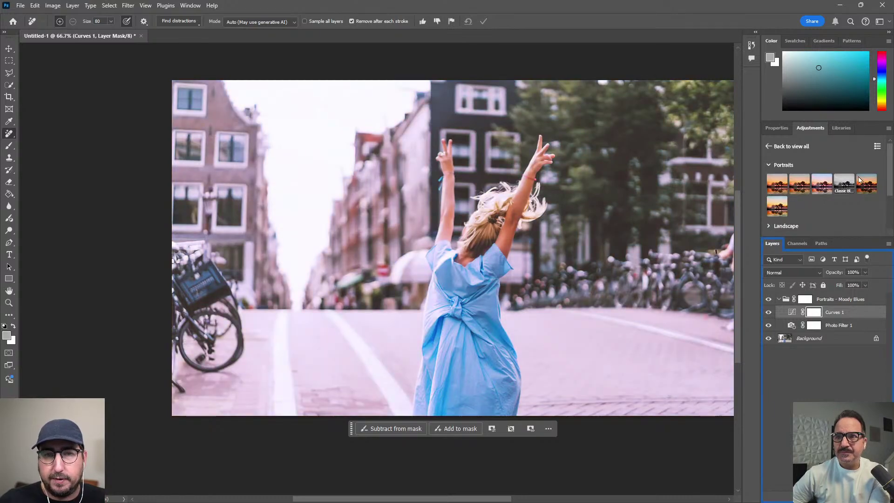
Step: Add the Color Pop adjustment preset from the Creative category on top of the photo
{"action": "scroll", "coordinate": [825, 193], "scroll_direction": "down", "scroll_amount": 3}
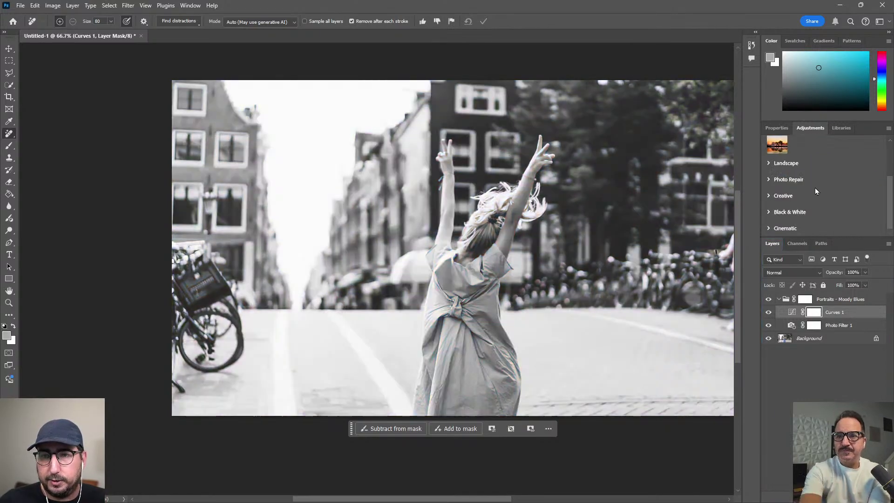
{"action": "left_click", "coordinate": [770, 195]}
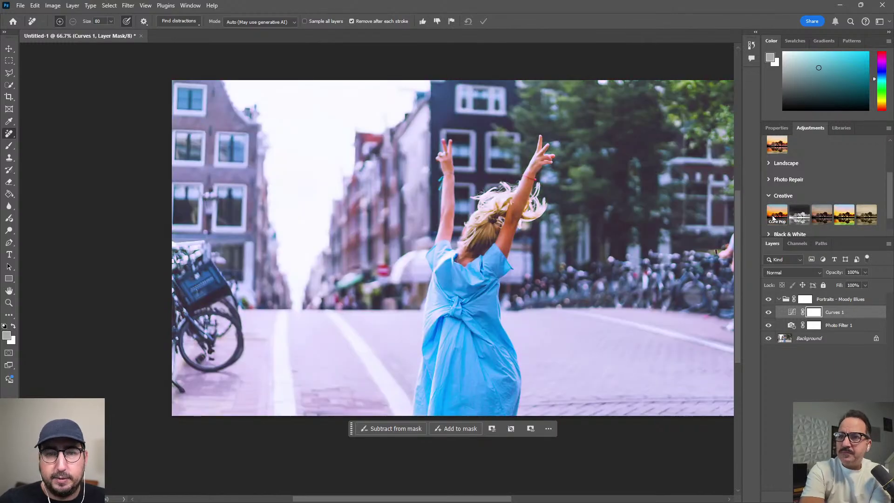
{"action": "left_click", "coordinate": [774, 215]}
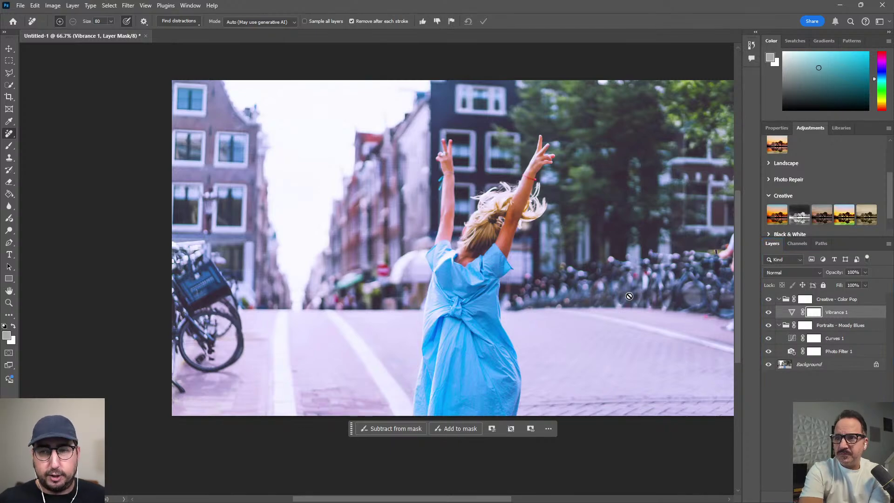
Step: Group the Color Pop and Moody Blues adjustment layers together, and toggle the group's visibility to compare before and after
{"action": "left_click", "coordinate": [832, 302]}
{"action": "left_click", "coordinate": [837, 352], "text": "shift"}
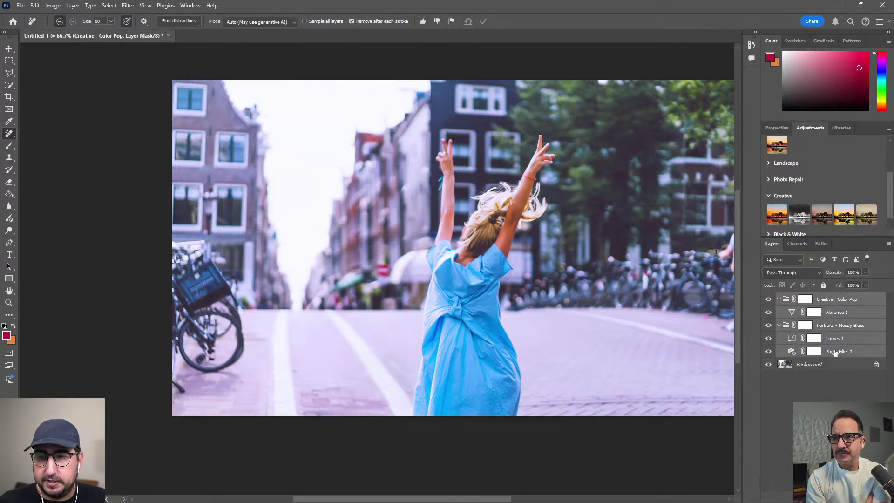
{"action": "key", "text": "ctrl+g"}
{"action": "left_click", "coordinate": [768, 299]}
{"action": "left_click", "coordinate": [768, 299]}
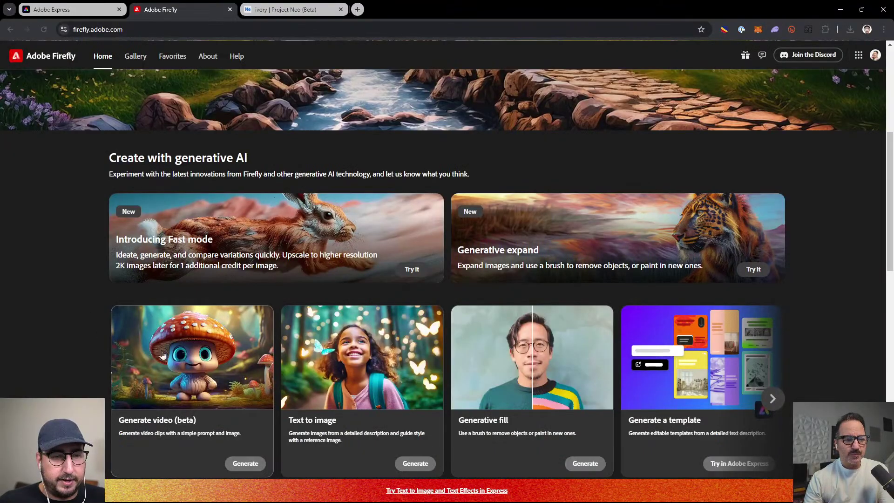
Step: Open Firefly's Generate video (beta), accept the image upload terms, and enter the prompt "flying bikes over green hills"
{"action": "left_click", "coordinate": [205, 381]}
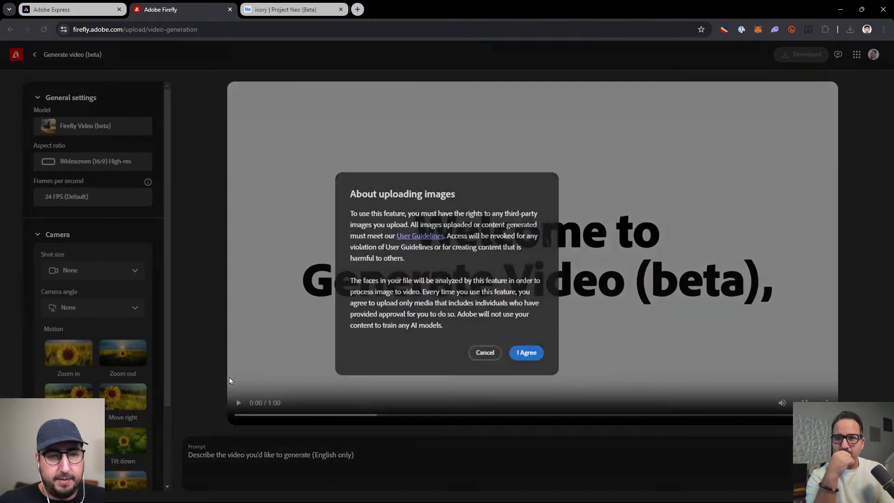
{"action": "left_click", "coordinate": [521, 354]}
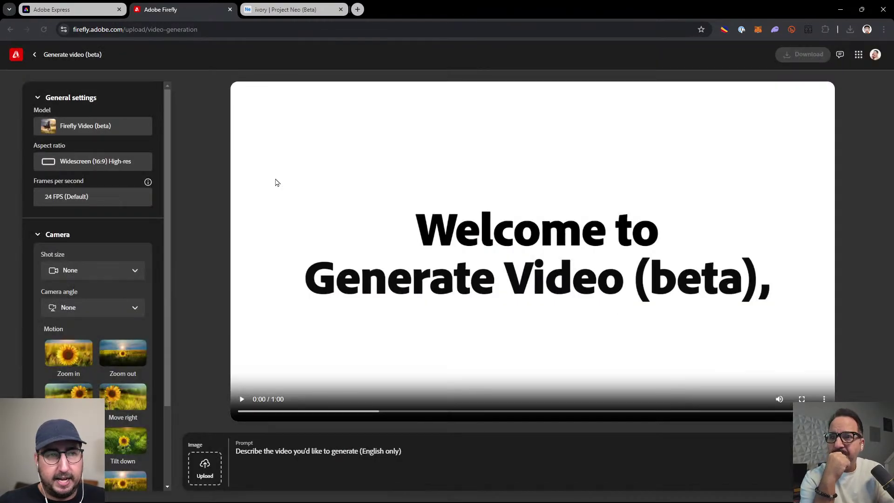
{"action": "left_click", "coordinate": [316, 451]}
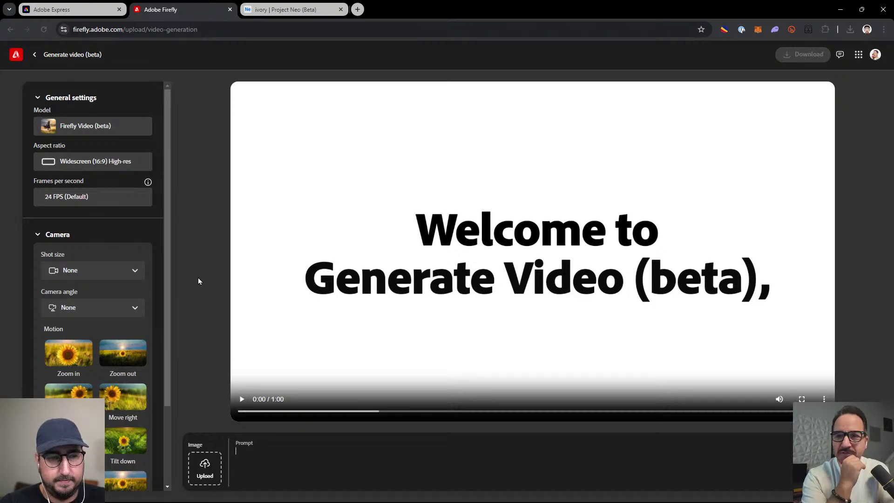
{"action": "type", "text": "flying bikes of"}
{"action": "type", "text": "er green hills"}
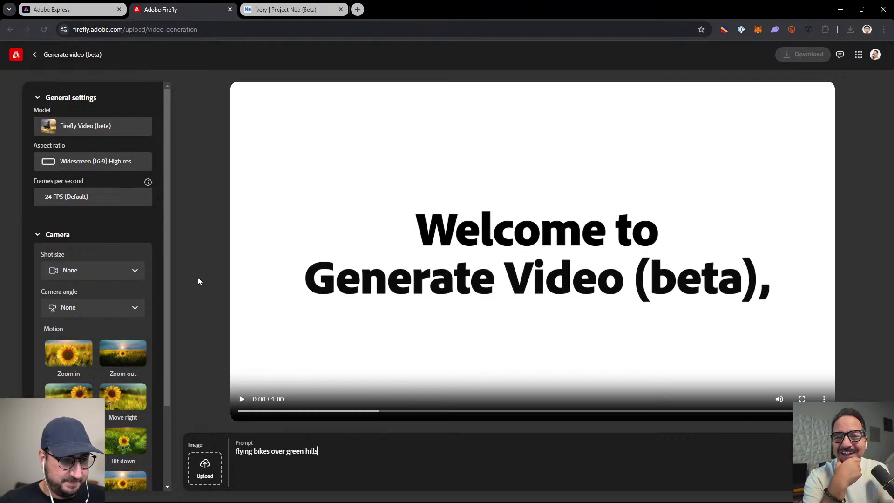
Step: Set the camera to Zoom out motion, Low angle shot and Long shot size, and generate the video
{"action": "scroll", "coordinate": [100, 330], "scroll_direction": "down", "scroll_amount": 1}
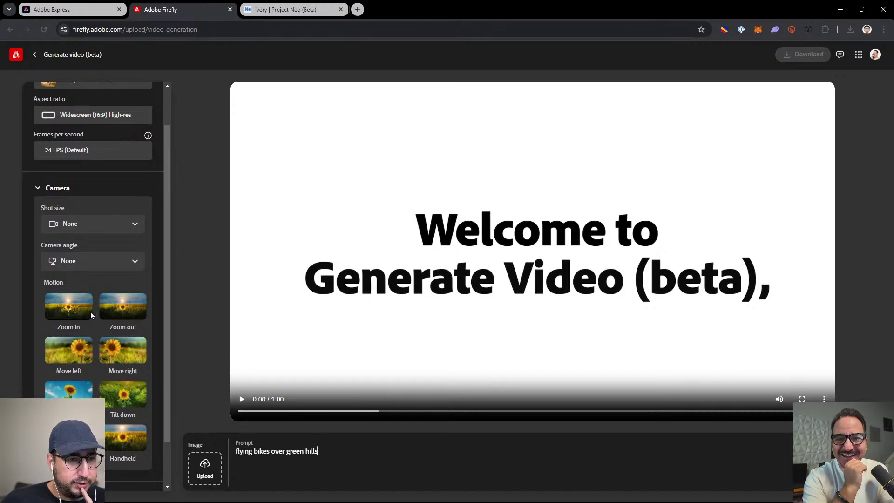
{"action": "left_click", "coordinate": [120, 308]}
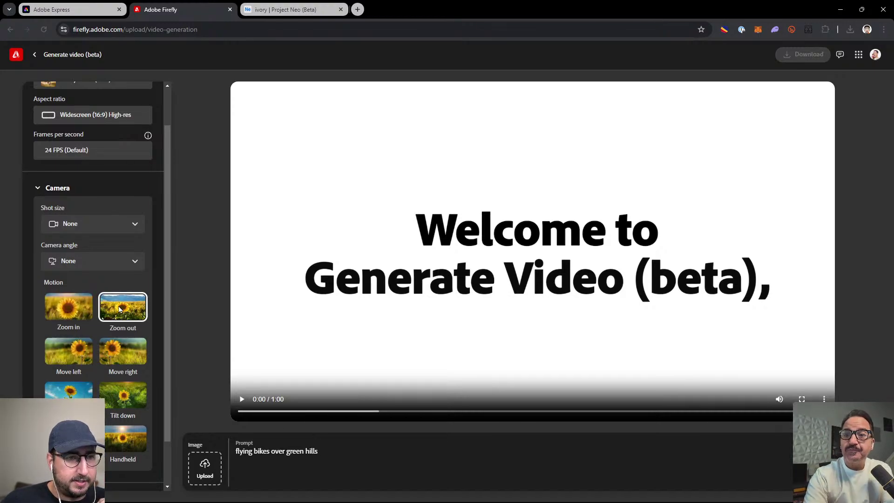
{"action": "left_click", "coordinate": [111, 263]}
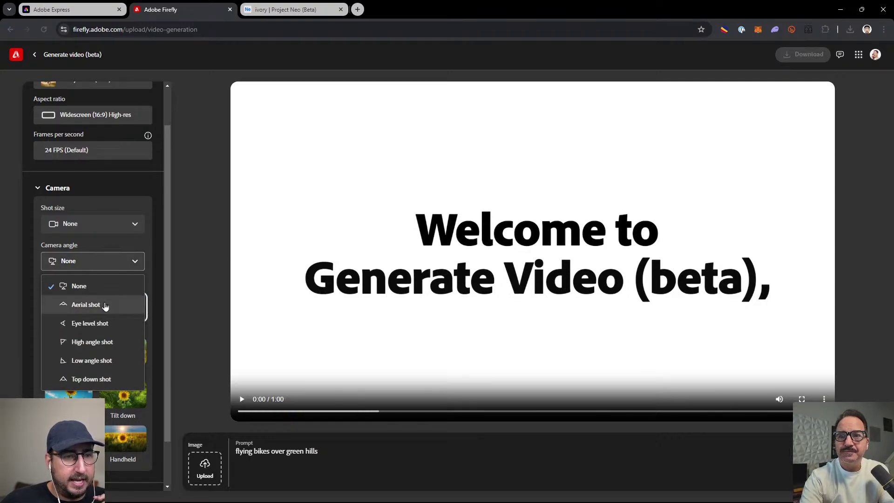
{"action": "left_click", "coordinate": [103, 361]}
{"action": "left_click", "coordinate": [97, 228]}
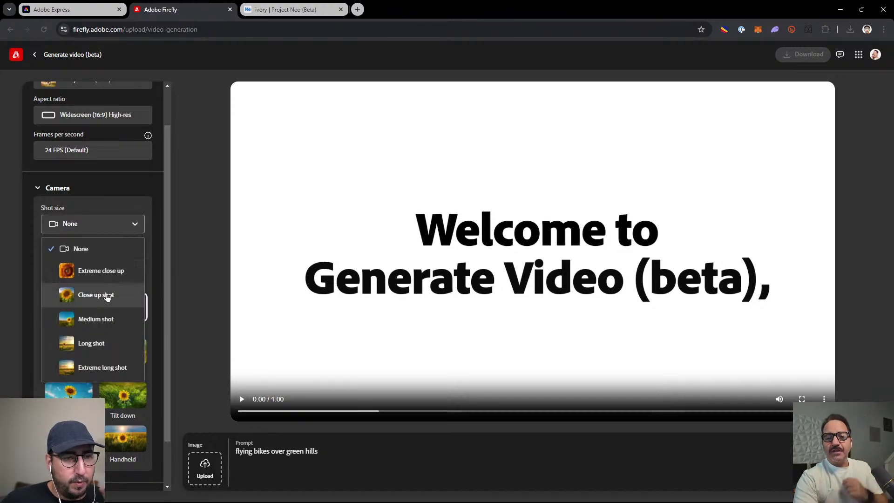
{"action": "left_click", "coordinate": [91, 344]}
{"action": "scroll", "coordinate": [133, 196], "scroll_direction": "up", "scroll_amount": 2}
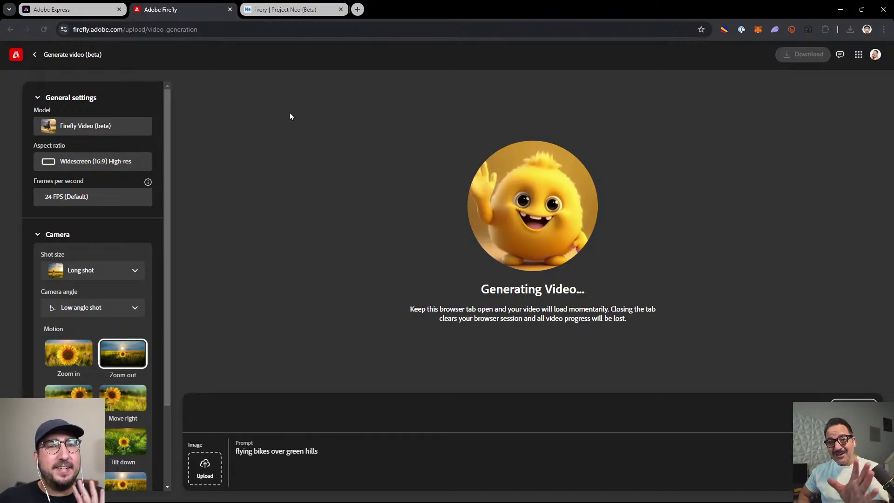
Step: Switch to the ivory scene in Project Neo and delete the white cube from the base plate
{"action": "left_click", "coordinate": [276, 13]}
{"action": "left_click", "coordinate": [370, 254]}
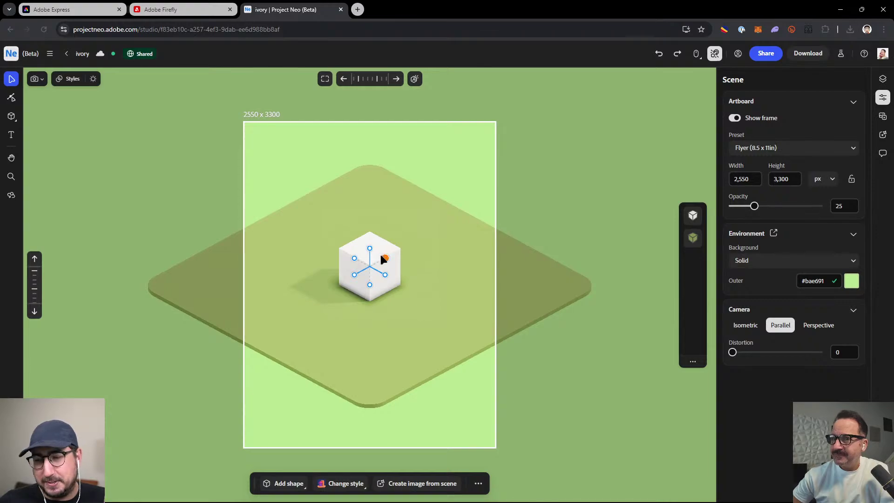
{"action": "left_click", "coordinate": [384, 240]}
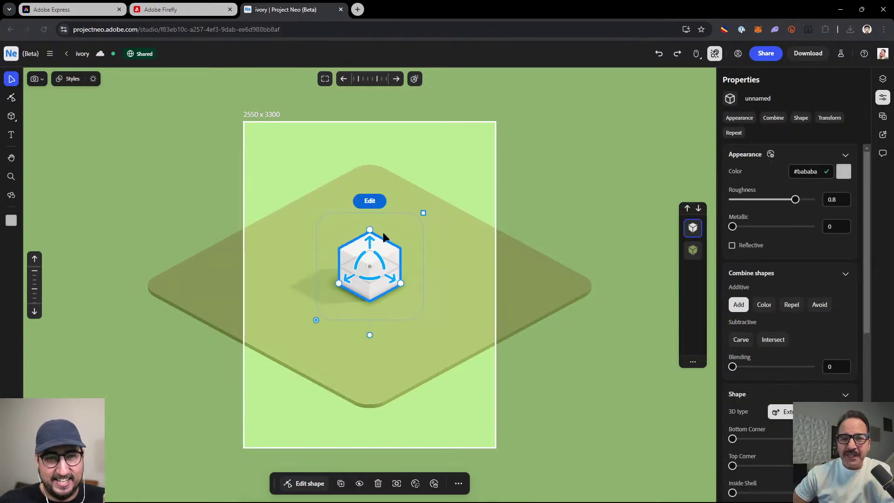
{"action": "key", "text": "Delete"}
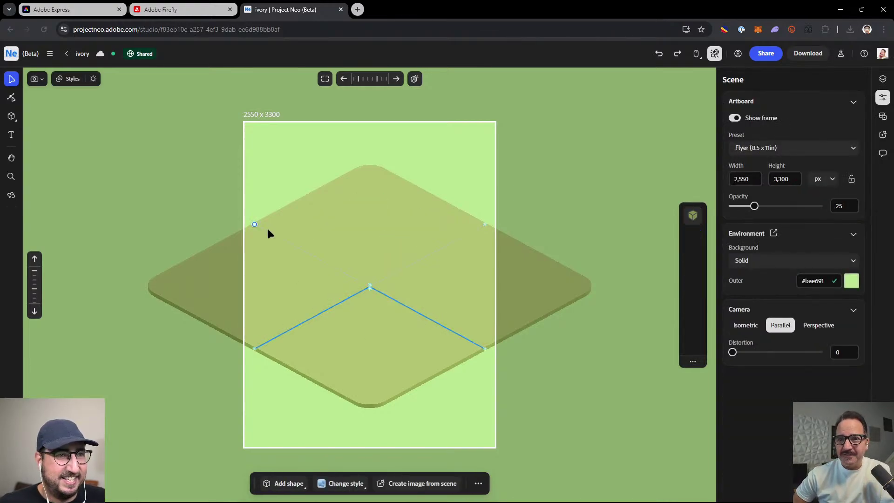
Step: Add a cylinder at the centre of the base plate
{"action": "left_click", "coordinate": [12, 118]}
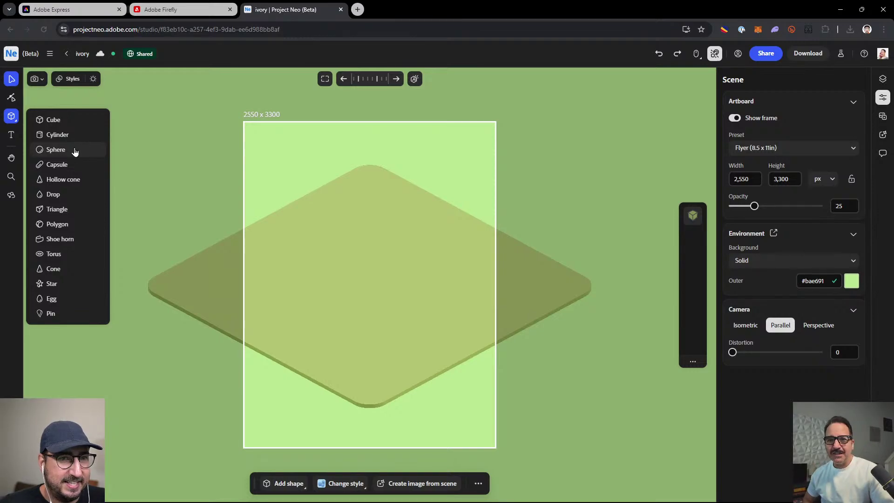
{"action": "left_click", "coordinate": [55, 135]}
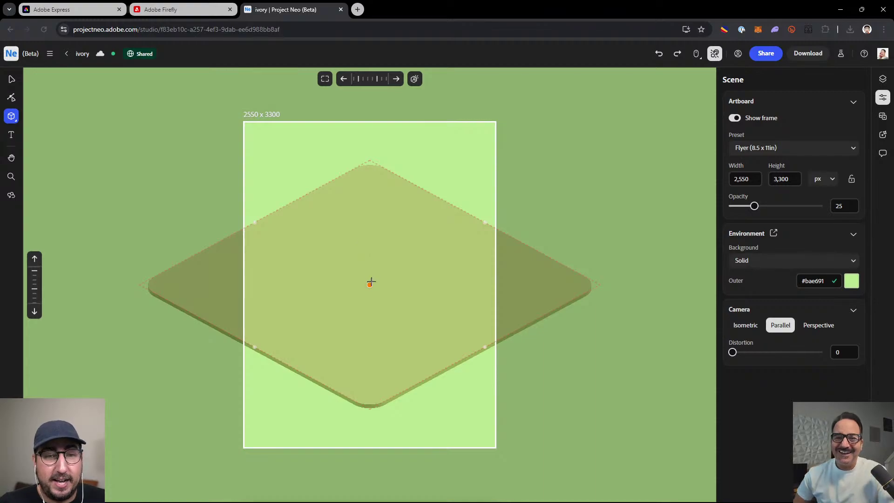
{"action": "left_click", "coordinate": [369, 247]}
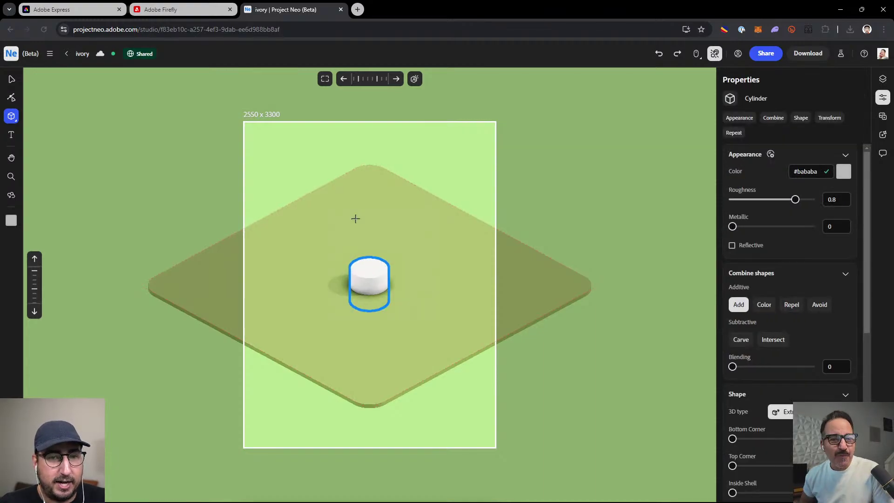
{"action": "key", "text": "Escape"}
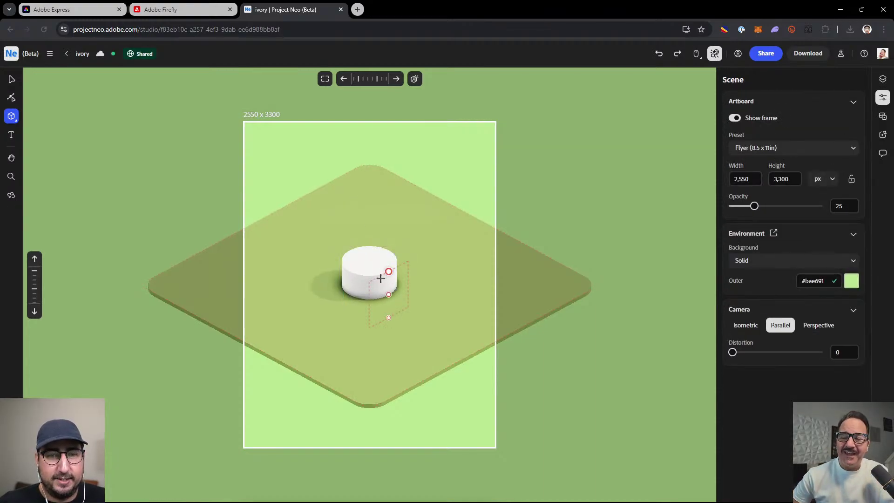
{"action": "key", "text": "v"}
Step: Raise the cylinder onto the base plate and stretch it upward into a tall column
{"action": "left_click", "coordinate": [378, 270]}
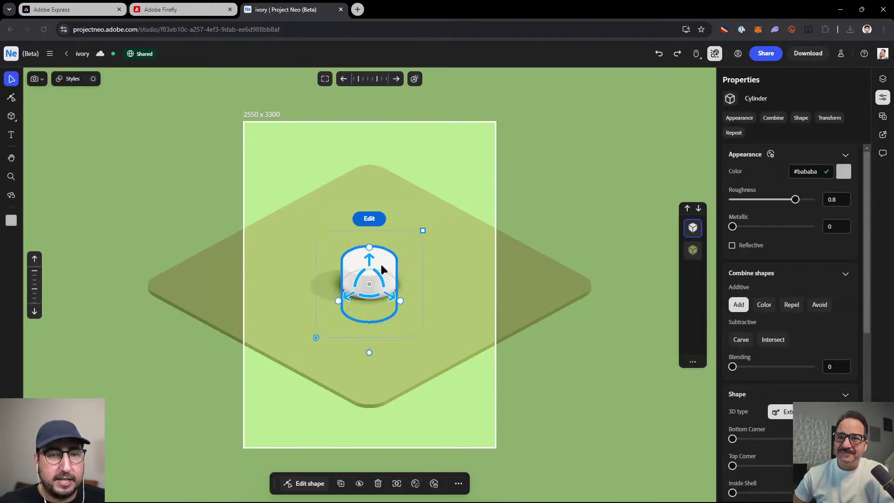
{"action": "left_click_drag", "start_coordinate": [382, 264], "coordinate": [378, 248]}
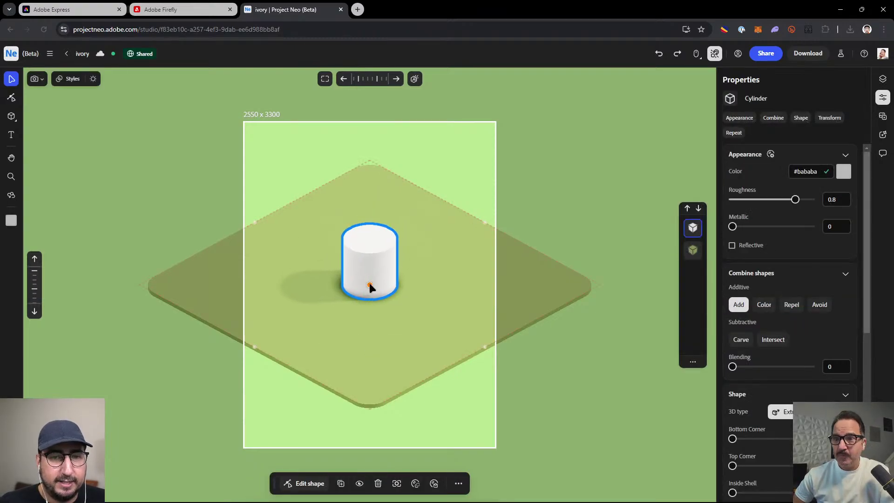
{"action": "left_click_drag", "start_coordinate": [369, 236], "coordinate": [370, 145]}
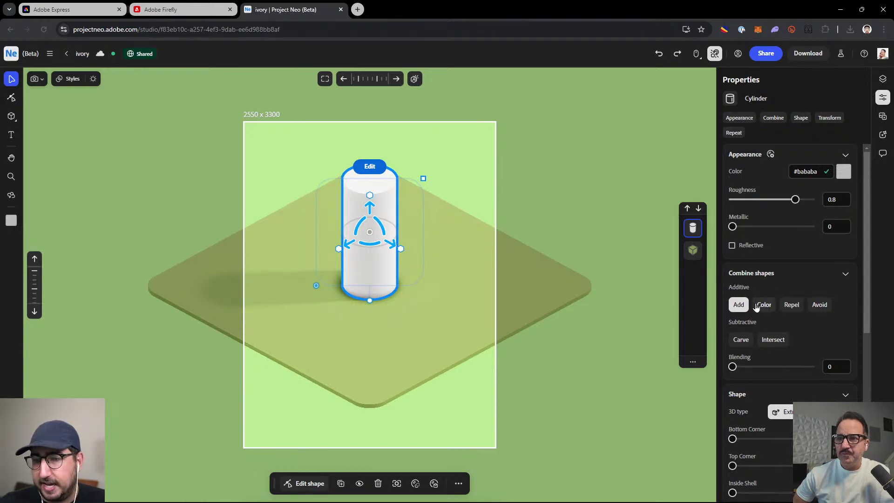
Step: Round the cylinder's top with a Top Corner value of 0.25 and stretch its height to about 0.766
{"action": "scroll", "coordinate": [755, 307], "scroll_direction": "down", "scroll_amount": 3}
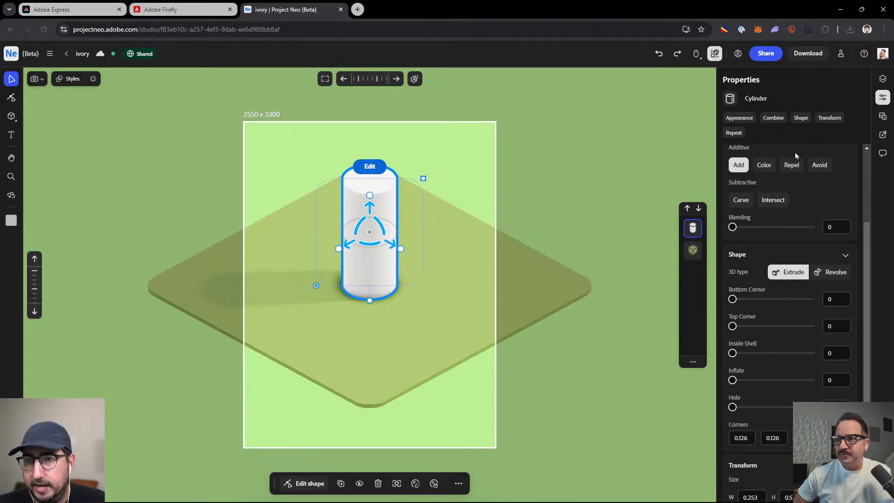
{"action": "left_click", "coordinate": [800, 119]}
{"action": "left_click_drag", "start_coordinate": [732, 199], "coordinate": [820, 229]}
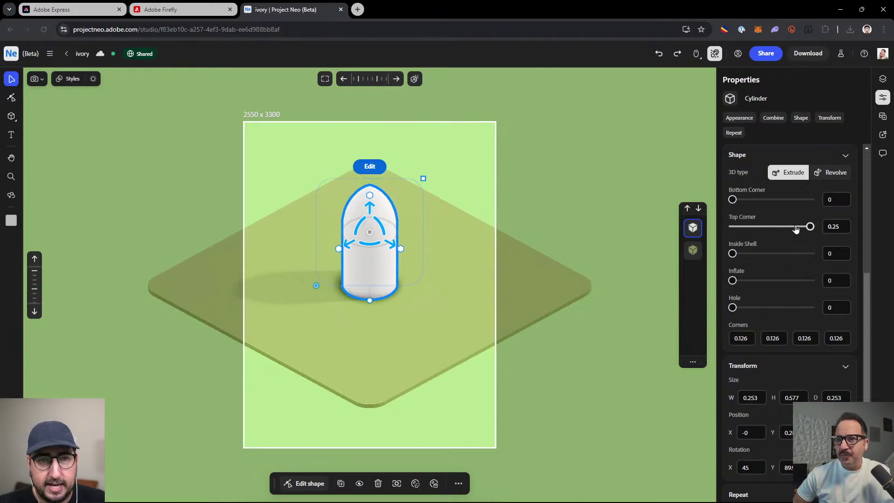
{"action": "left_click_drag", "start_coordinate": [370, 195], "coordinate": [373, 170]}
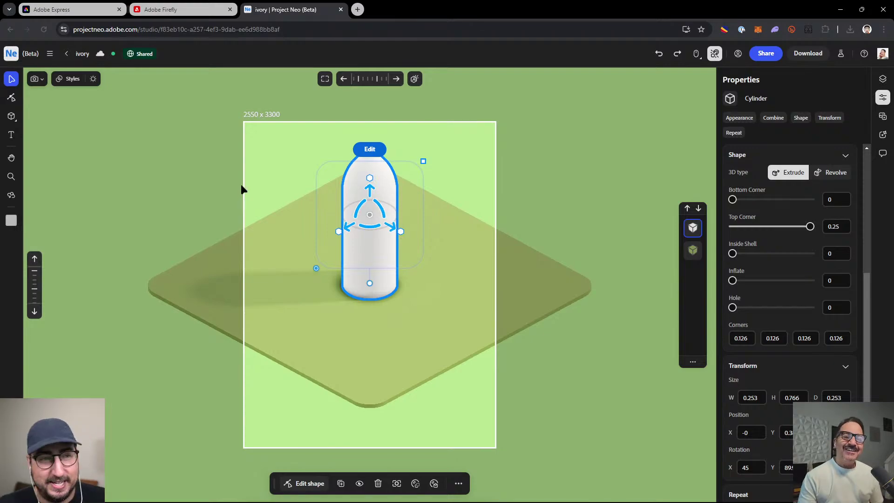
Step: Add an extruded star shape on the base plate in front of the cylinder
{"action": "left_click", "coordinate": [12, 115]}
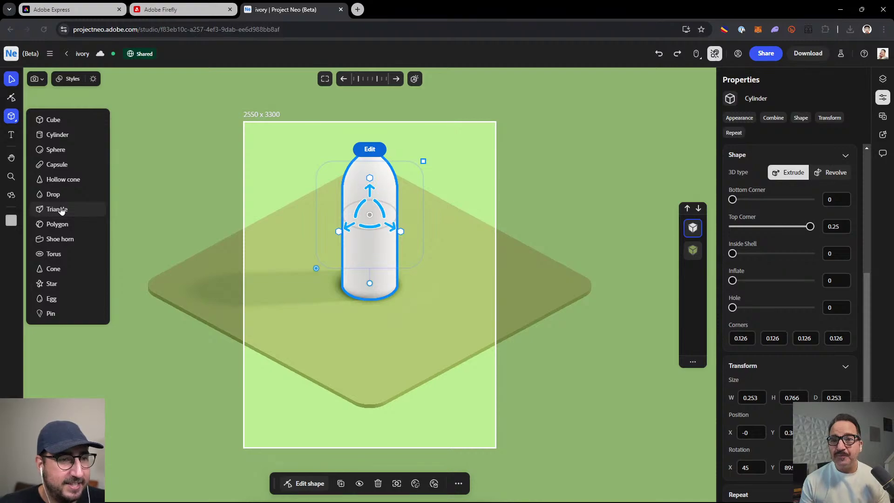
{"action": "left_click", "coordinate": [55, 285]}
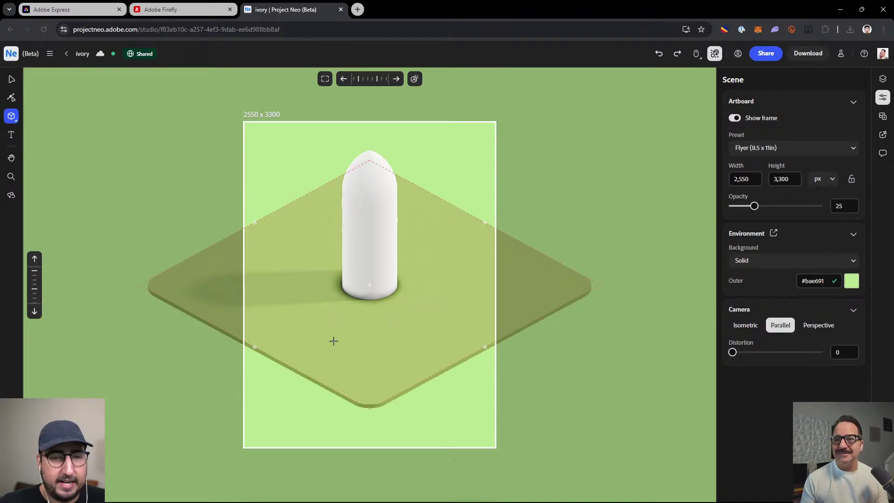
{"action": "left_click", "coordinate": [399, 344]}
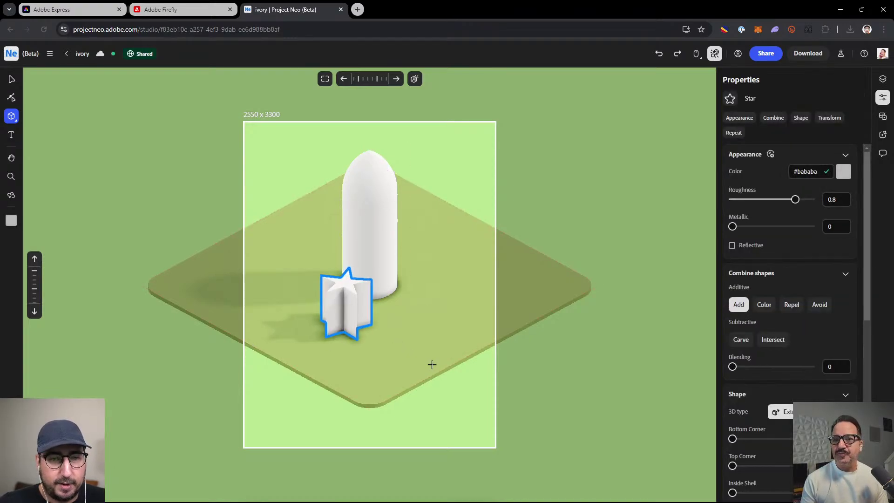
{"action": "key", "text": "Escape"}
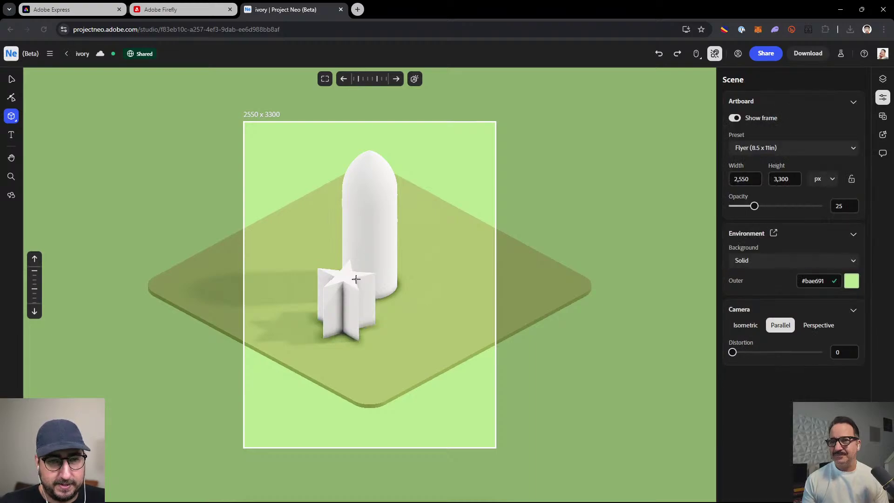
{"action": "key", "text": "v"}
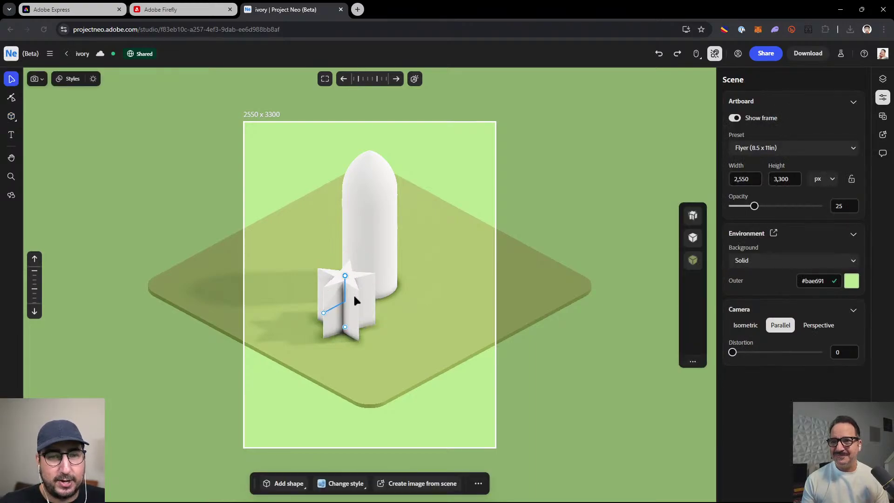
Step: Move the star onto the rounded top of the cylinder and shorten its extrusion
{"action": "left_click", "coordinate": [354, 298]}
{"action": "left_click_drag", "start_coordinate": [361, 285], "coordinate": [381, 158]}
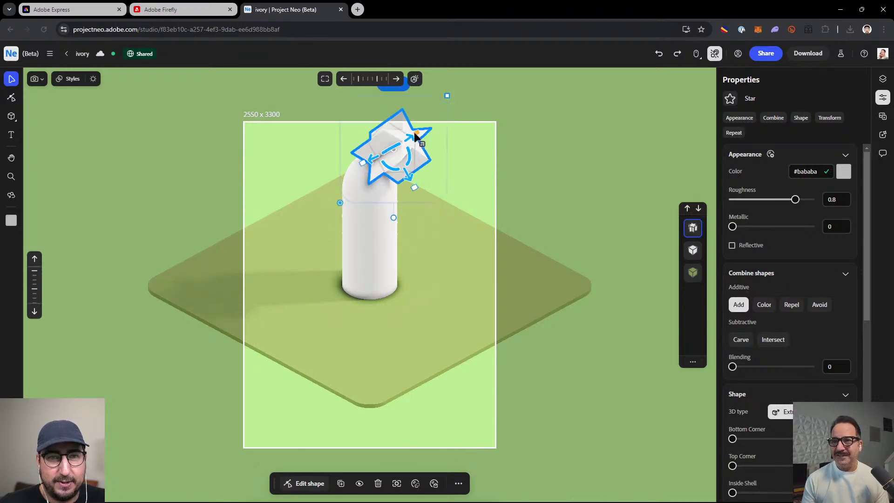
{"action": "left_click_drag", "start_coordinate": [417, 133], "coordinate": [392, 151]}
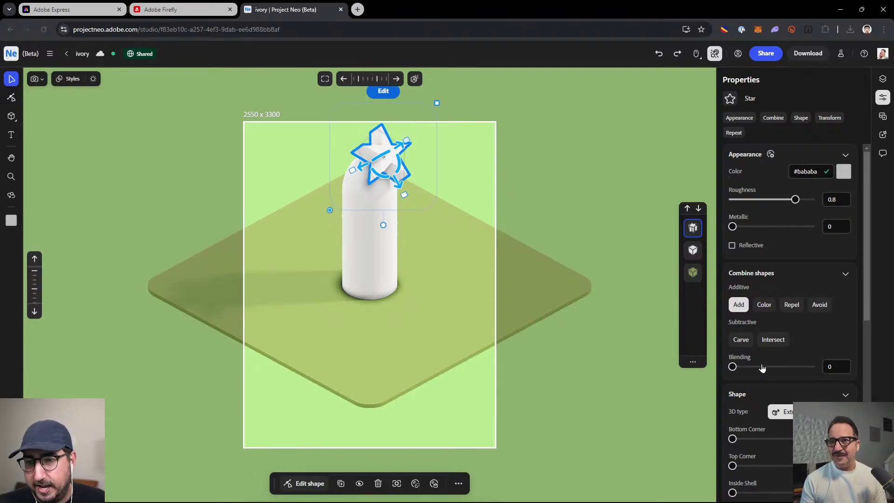
Step: Set the star's Blending to 0.611 so it merges with the cylinder, and increase its Top Corner rounding
{"action": "left_click_drag", "start_coordinate": [762, 367], "coordinate": [781, 359]}
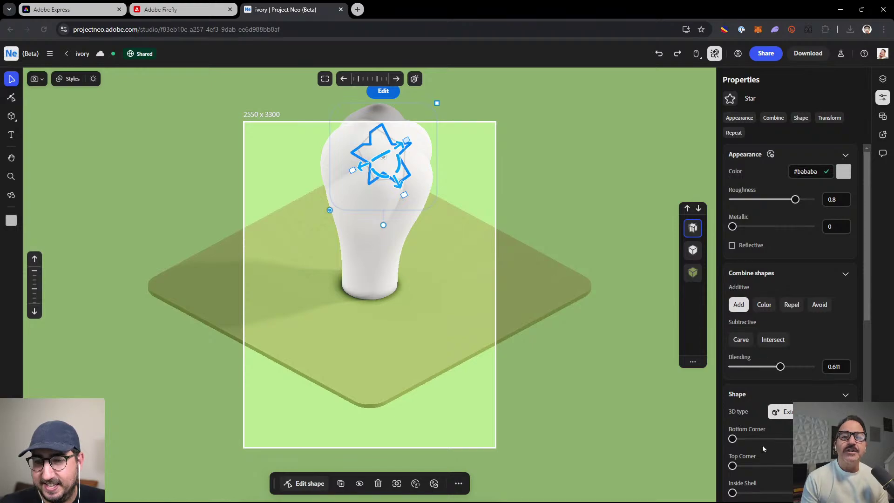
{"action": "left_click_drag", "start_coordinate": [732, 466], "coordinate": [800, 465]}
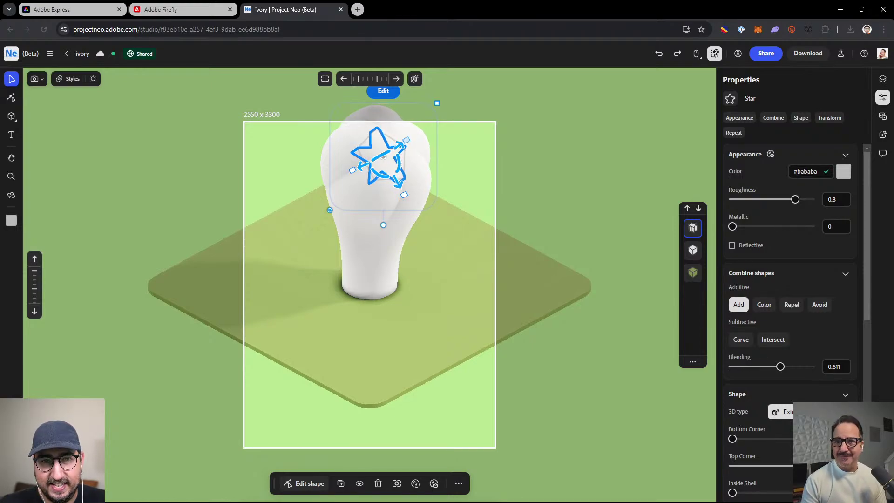
Step: Change the star's solid color to bright green (#3fde1f)
{"action": "left_click", "coordinate": [844, 173]}
{"action": "left_click", "coordinate": [814, 302]}
{"action": "left_click", "coordinate": [843, 248]}
{"action": "left_click", "coordinate": [843, 250]}
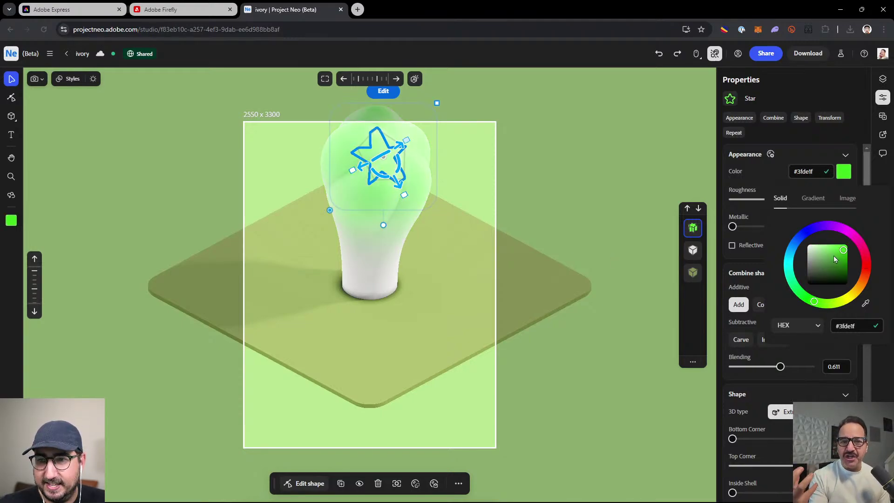
Step: Select the cylinder and set its solid color to dark brown (#422d1b)
{"action": "left_click", "coordinate": [364, 280]}
{"action": "left_click", "coordinate": [843, 171]}
{"action": "left_click", "coordinate": [860, 283]}
{"action": "left_click_drag", "start_coordinate": [849, 257], "coordinate": [833, 277]}
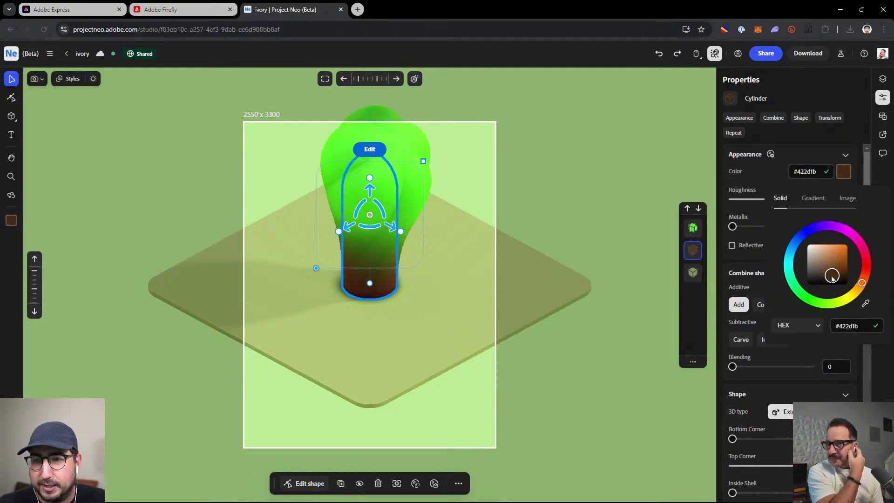
Step: Change the cylinder's color to dark green (#1b360a) and deselect it
{"action": "left_click", "coordinate": [822, 304]}
{"action": "left_click", "coordinate": [841, 277]}
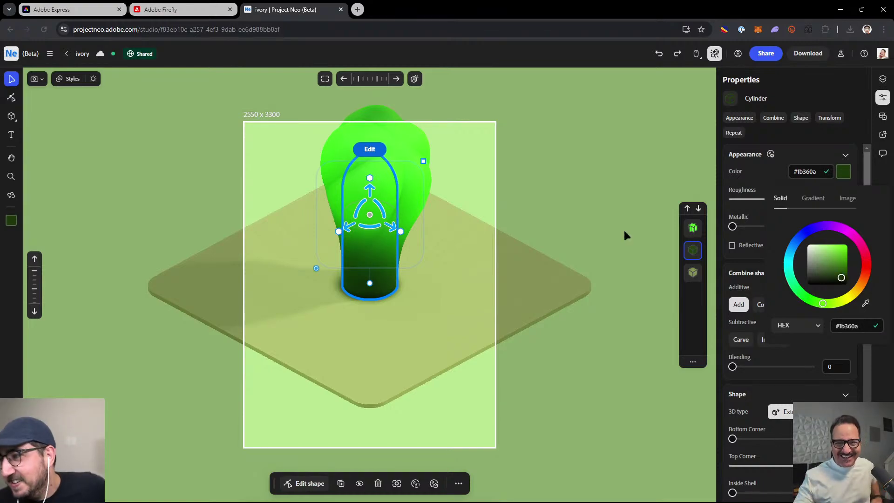
{"action": "left_click", "coordinate": [579, 216]}
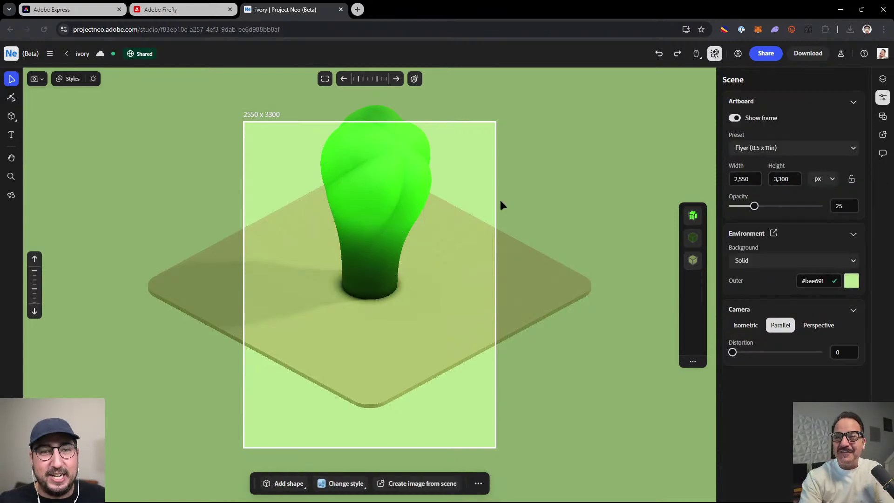
Step: Add a pin shape on the base, beside the foot of the green cylinder
{"action": "left_click_drag", "start_coordinate": [419, 255], "coordinate": [419, 319]}
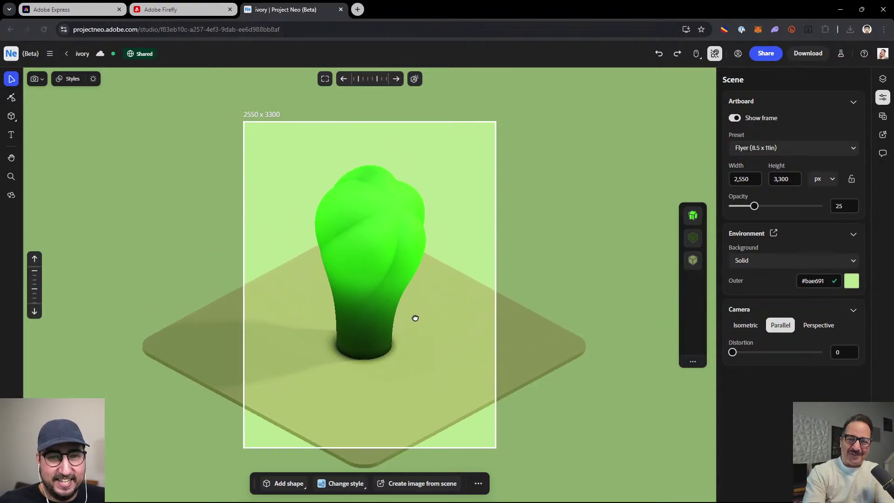
{"action": "left_click", "coordinate": [11, 115]}
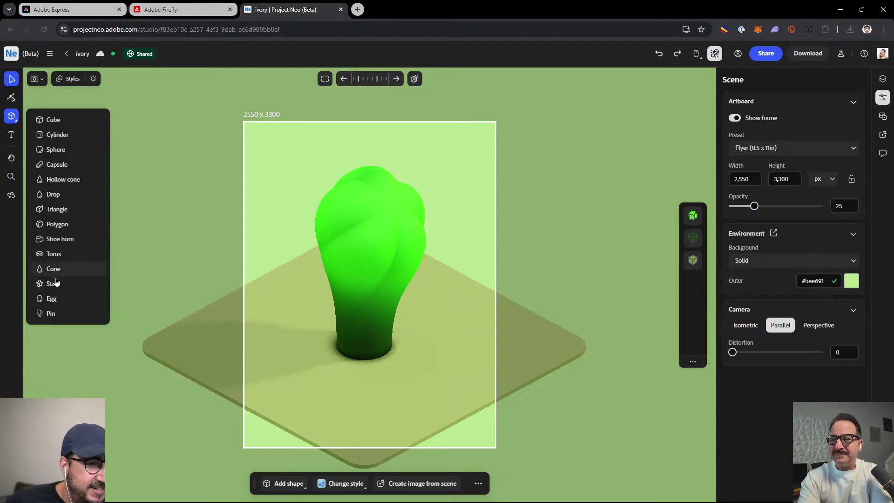
{"action": "left_click", "coordinate": [52, 313]}
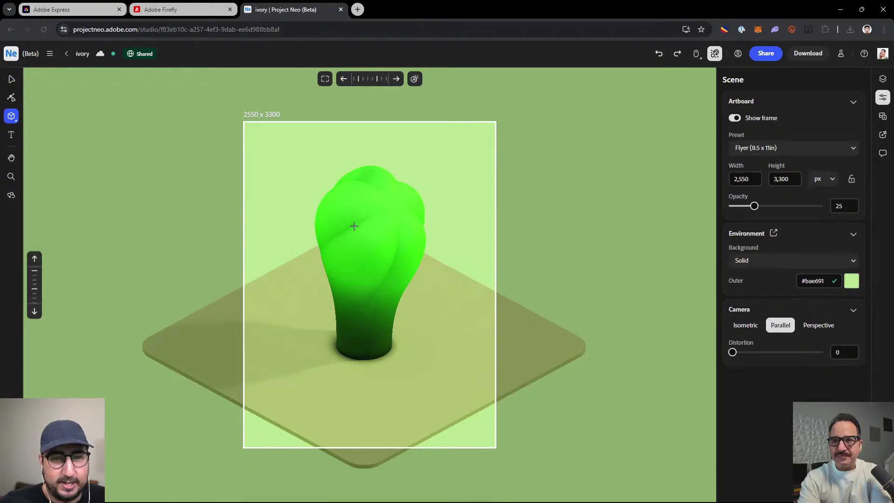
{"action": "left_click_drag", "start_coordinate": [347, 339], "coordinate": [320, 325]}
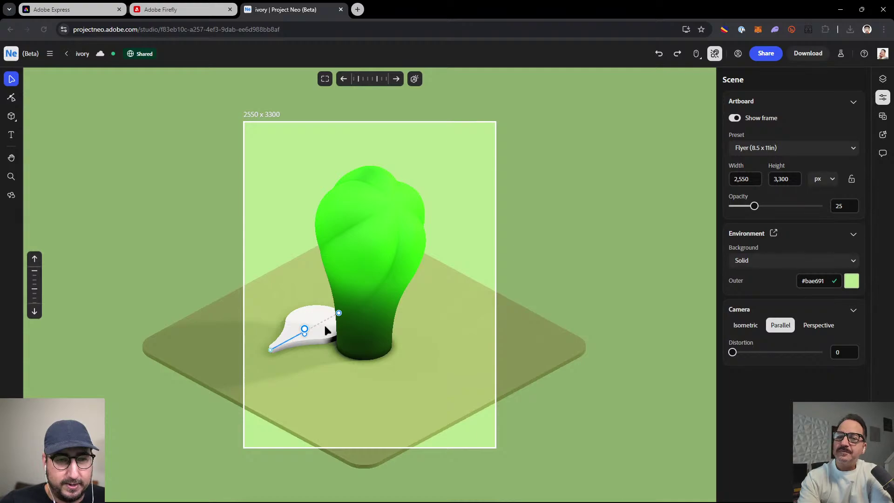
Step: Raise and rotate the pin against the upper side of the green shape, and set its Blending to 0.33
{"action": "left_click", "coordinate": [321, 339]}
{"action": "left_click_drag", "start_coordinate": [311, 344], "coordinate": [291, 213]}
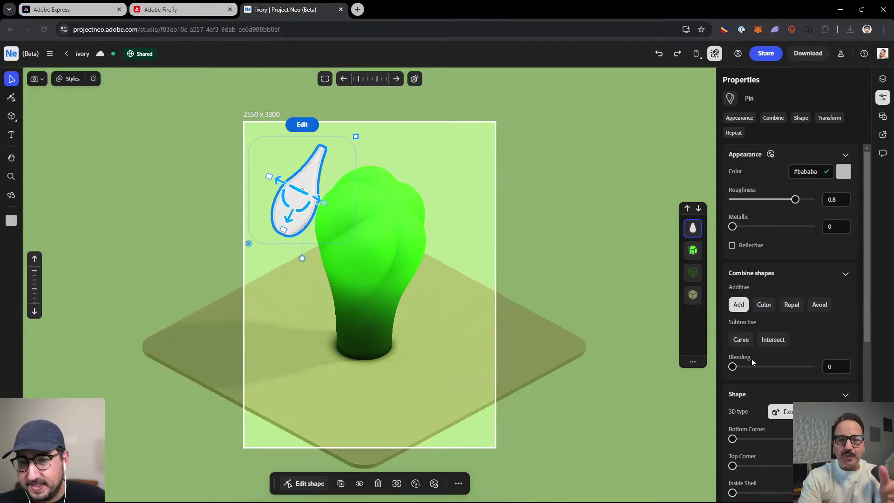
{"action": "left_click_drag", "start_coordinate": [733, 366], "coordinate": [758, 367]}
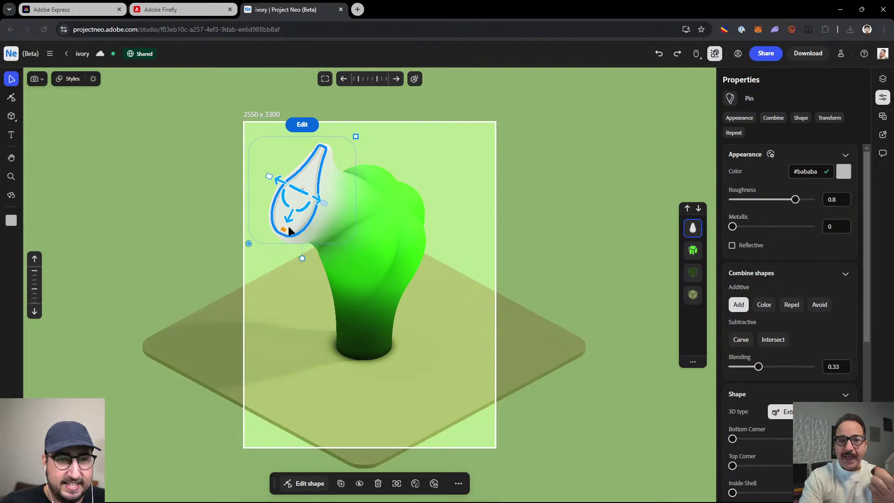
{"action": "left_click_drag", "start_coordinate": [288, 210], "coordinate": [303, 146]}
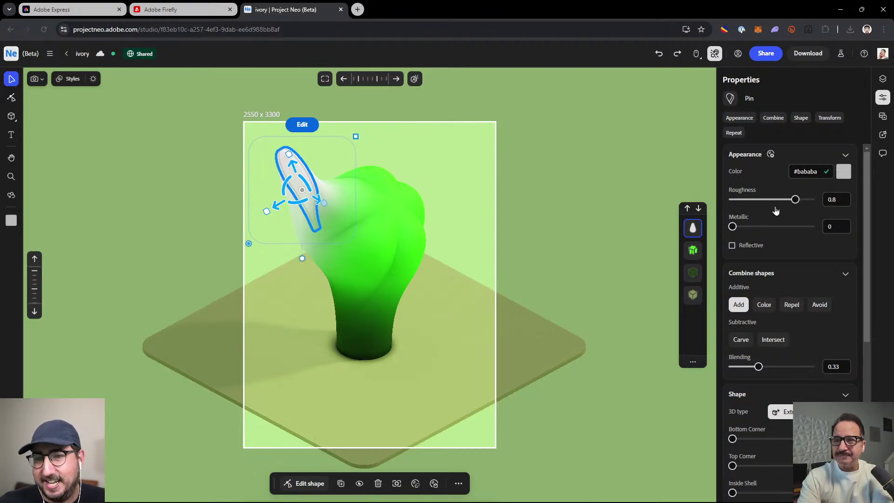
Step: Set the pin's solid color to dark olive (#615c00)
{"action": "left_click", "coordinate": [843, 172]}
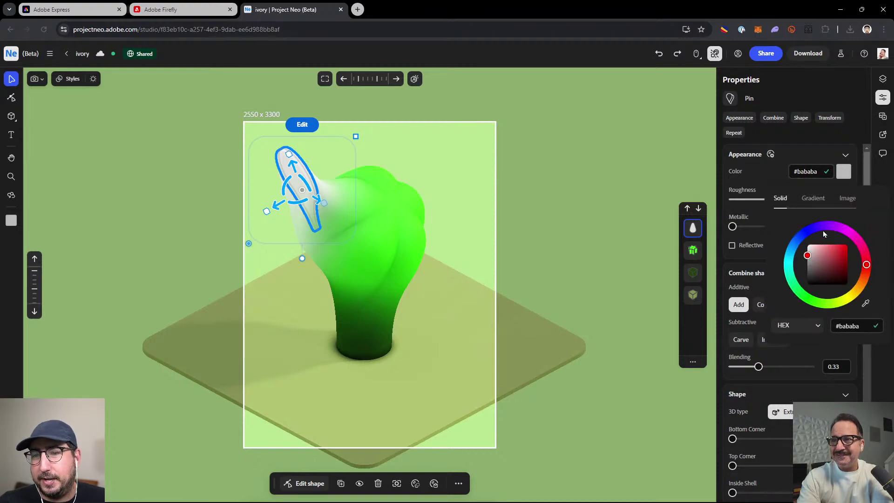
{"action": "left_click", "coordinate": [815, 304]}
{"action": "left_click", "coordinate": [857, 274]}
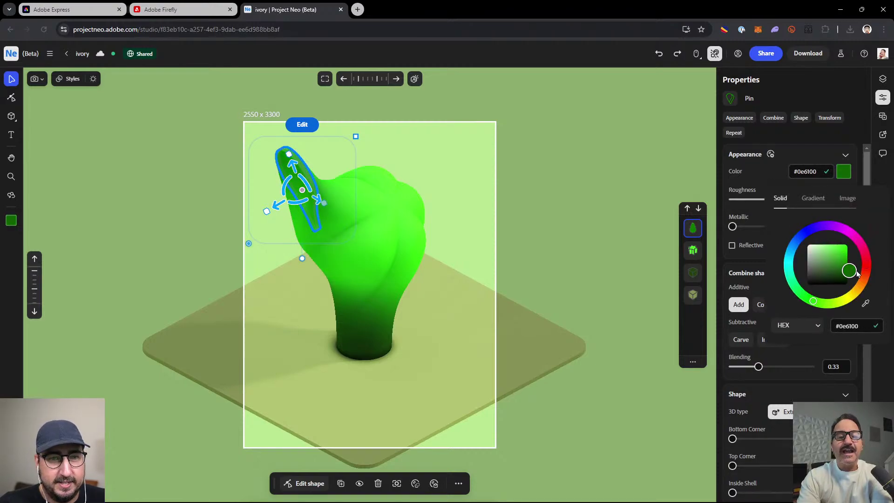
{"action": "left_click", "coordinate": [843, 301]}
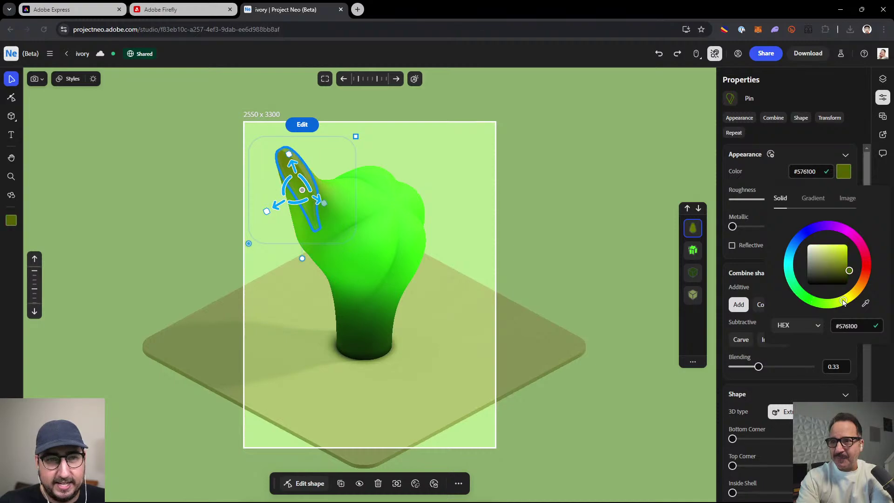
{"action": "left_click", "coordinate": [848, 297]}
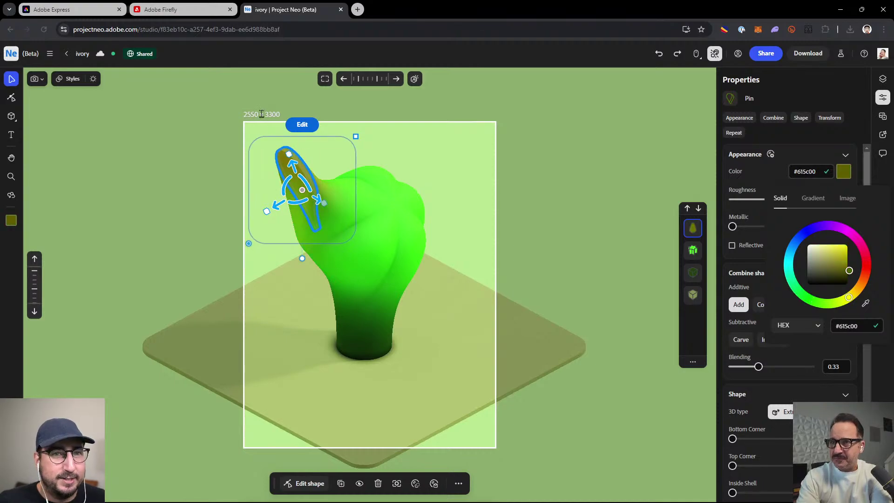
Step: Apply the Vector Art style to the scene and deselect the pin
{"action": "left_click", "coordinate": [70, 79]}
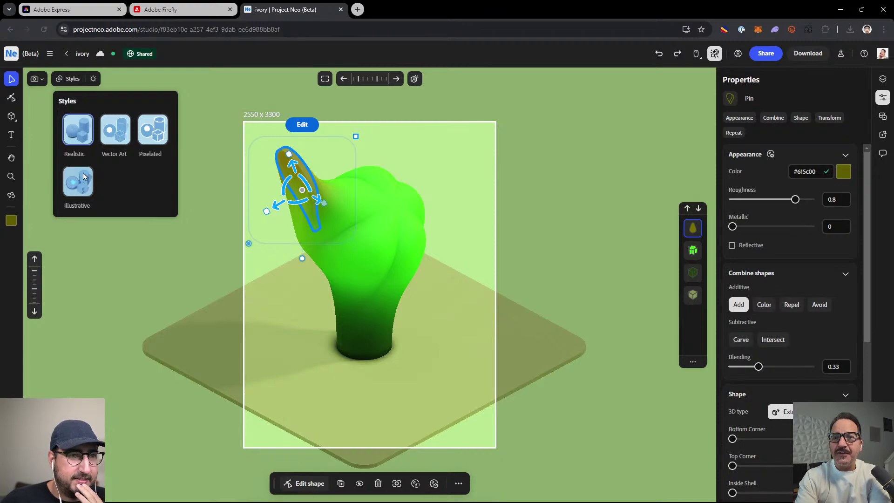
{"action": "left_click", "coordinate": [115, 130]}
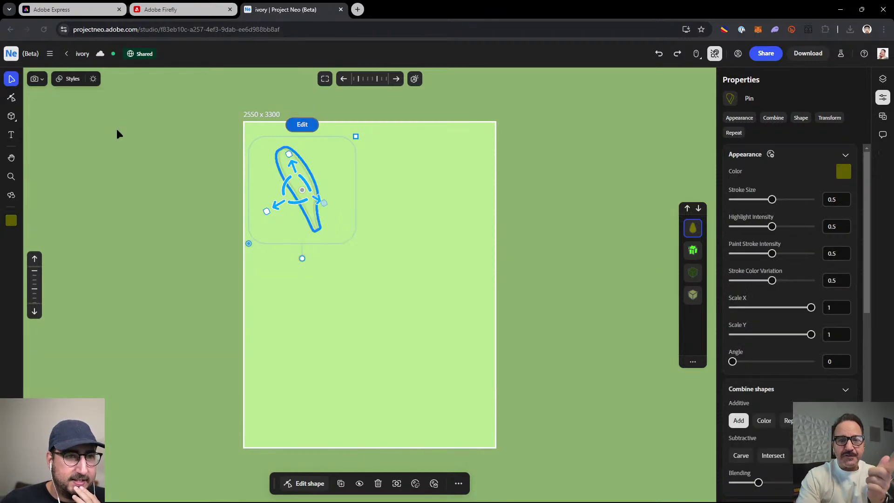
{"action": "left_click", "coordinate": [215, 187]}
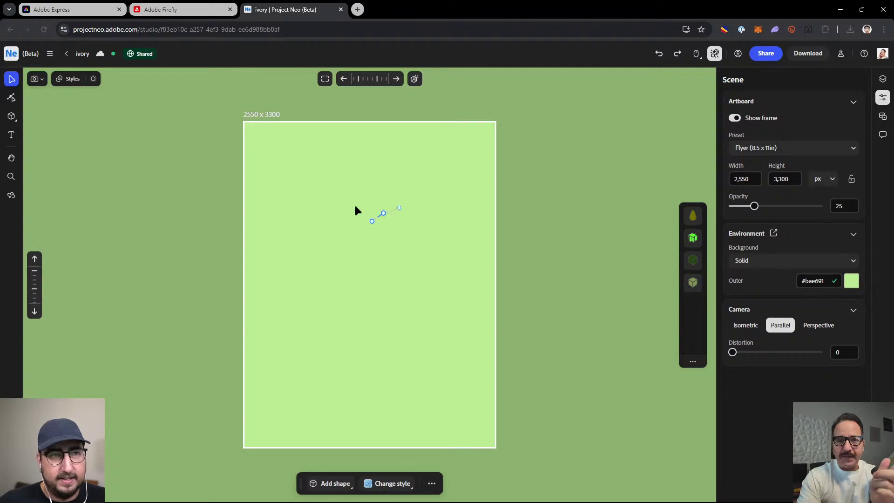
Step: Apply the Illustrative style to the scene and set its Texture style to 3
{"action": "left_click", "coordinate": [72, 80]}
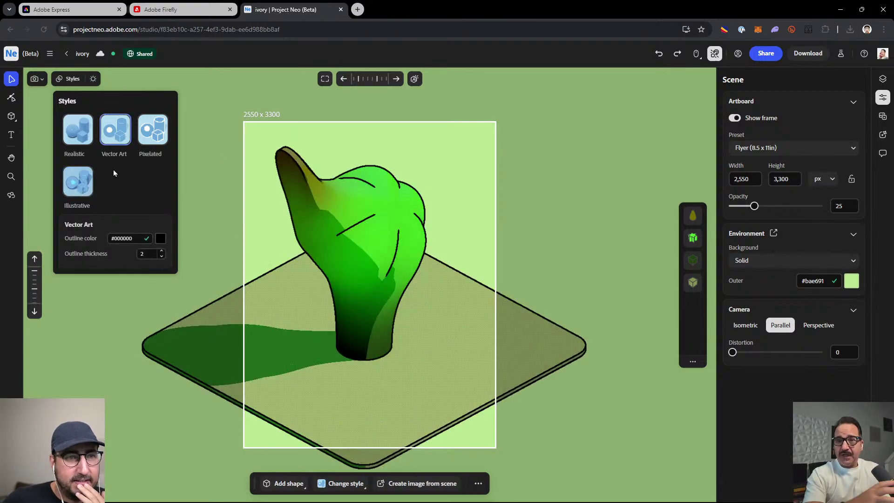
{"action": "left_click", "coordinate": [80, 192]}
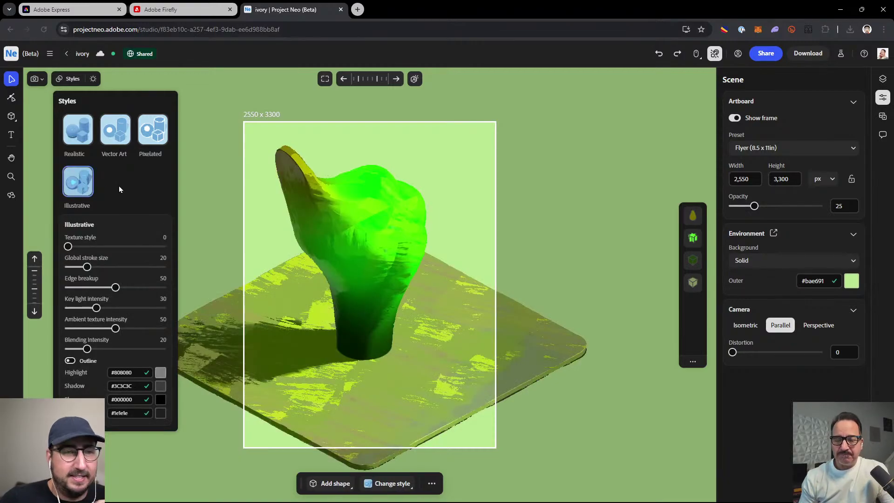
{"action": "left_click_drag", "start_coordinate": [82, 250], "coordinate": [96, 248]}
{"action": "left_click", "coordinate": [111, 248]}
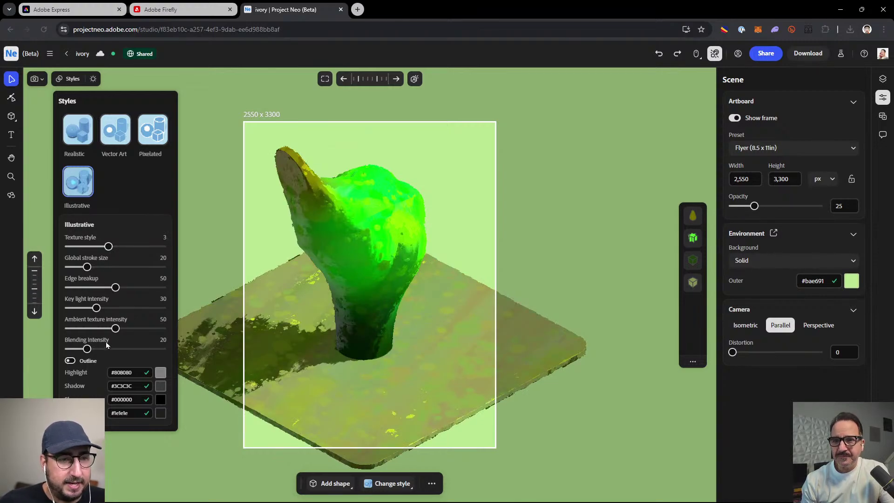
Step: Set the environment light's Rotation to 78.1
{"action": "left_click", "coordinate": [93, 79]}
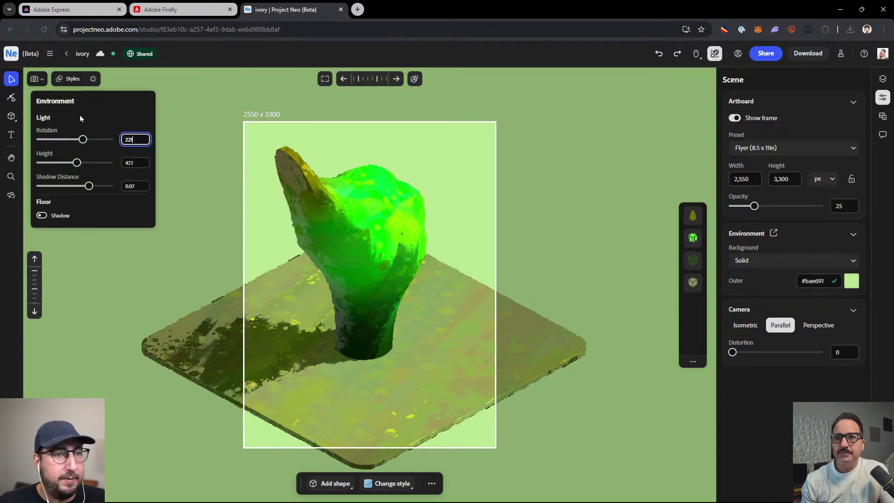
{"action": "left_click_drag", "start_coordinate": [82, 139], "coordinate": [55, 138]}
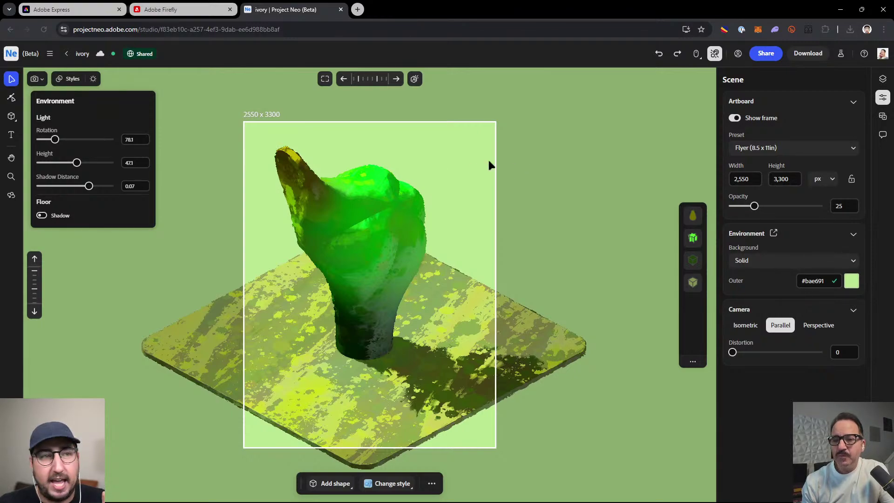
{"action": "left_click", "coordinate": [42, 80]}
{"action": "left_click", "coordinate": [41, 81]}
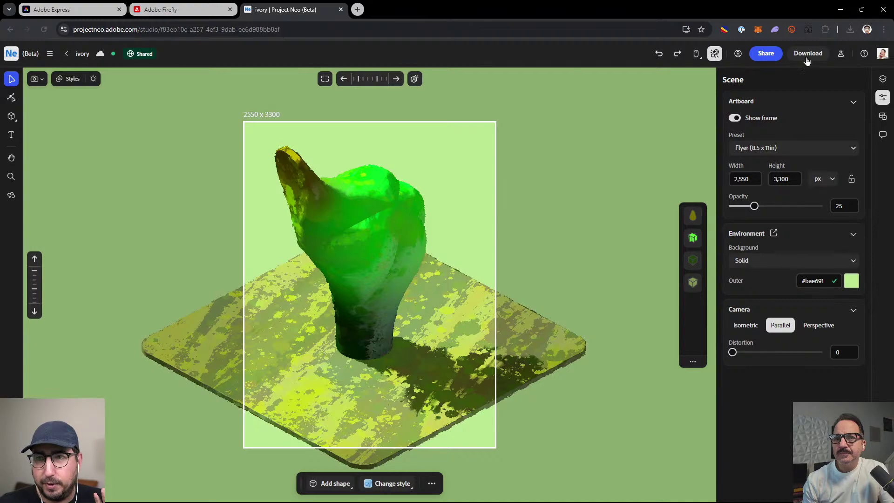
Step: Configure the download as an MP4 turntable video with Medium quality, 3 rotations and a duration of 8 seconds
{"action": "left_click", "coordinate": [804, 55]}
{"action": "left_click", "coordinate": [770, 126]}
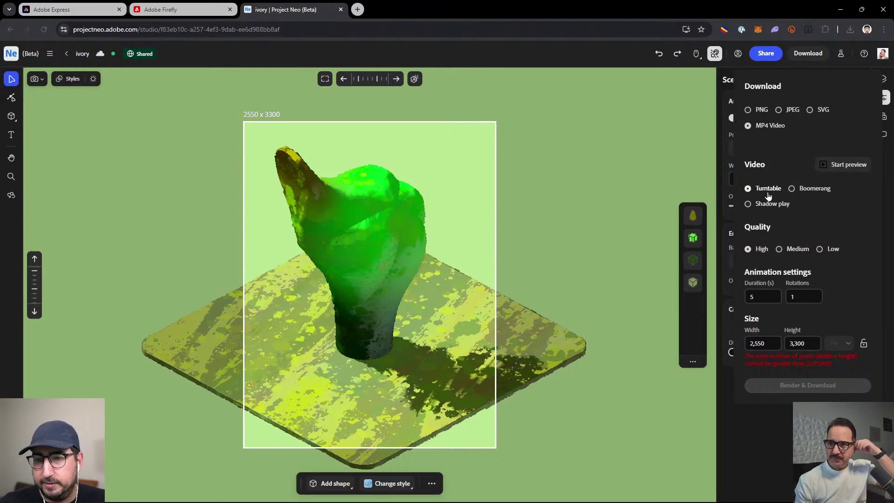
{"action": "left_click", "coordinate": [796, 250]}
{"action": "left_click", "coordinate": [802, 296]}
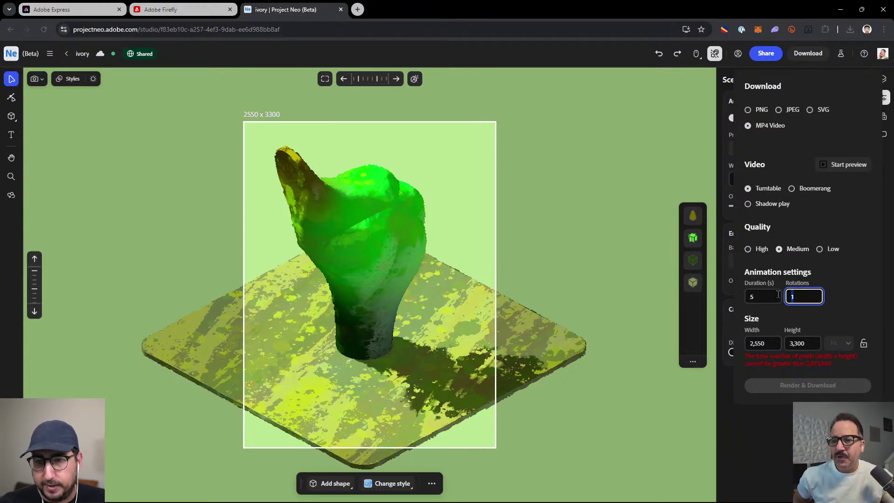
{"action": "type", "text": "3"}
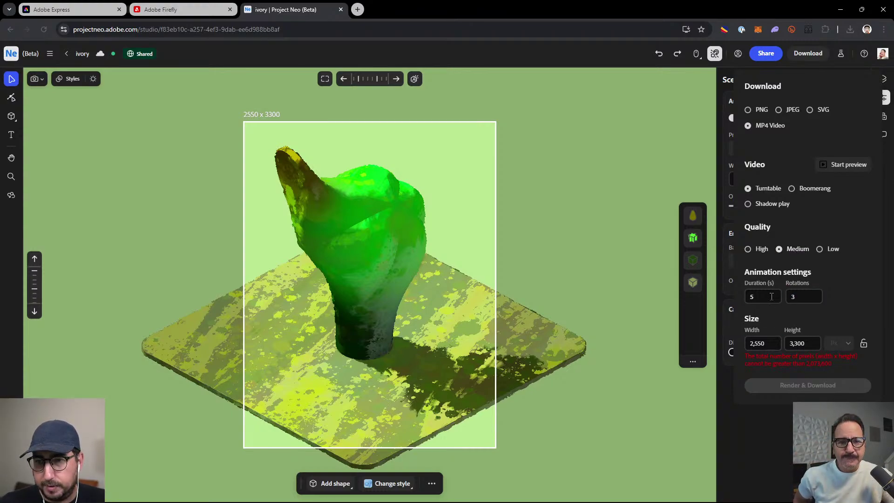
{"action": "left_click", "coordinate": [756, 297]}
{"action": "type", "text": "8"}
{"action": "left_click", "coordinate": [840, 292]}
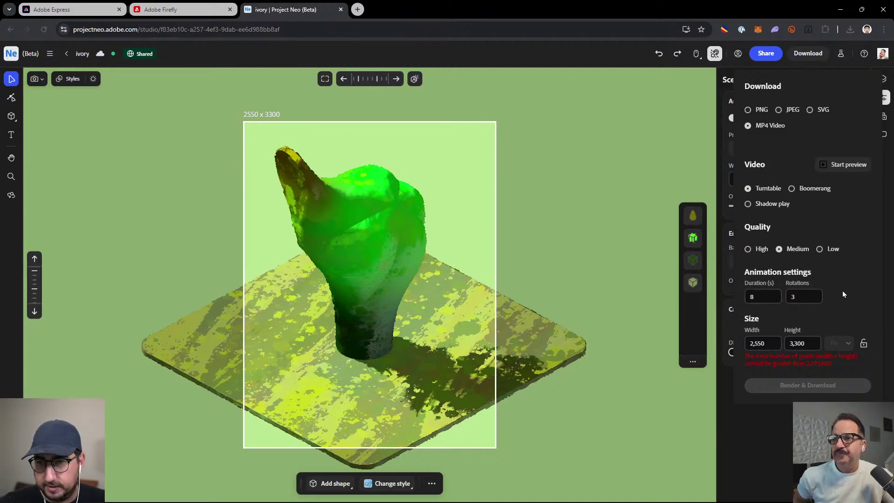
Step: Try reducing the video size by entering a width of 1000, a height of 1000, and a width of 500
{"action": "double_click", "coordinate": [758, 343]}
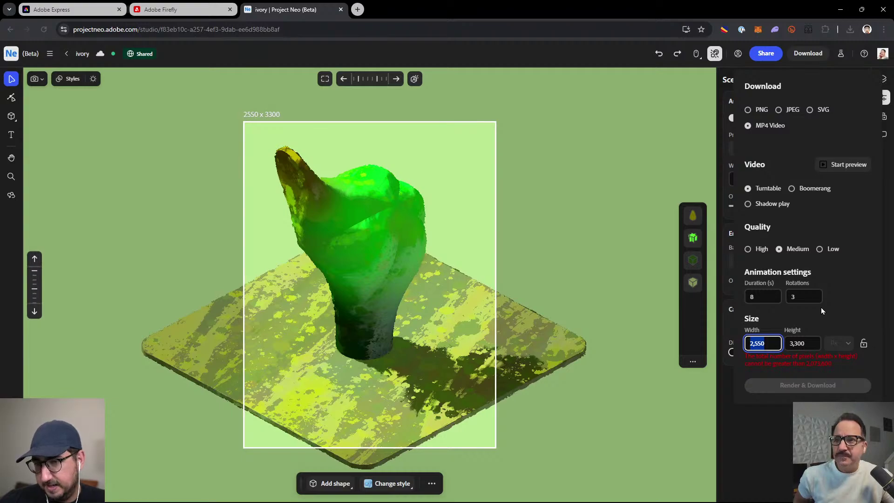
{"action": "type", "text": "1000"}
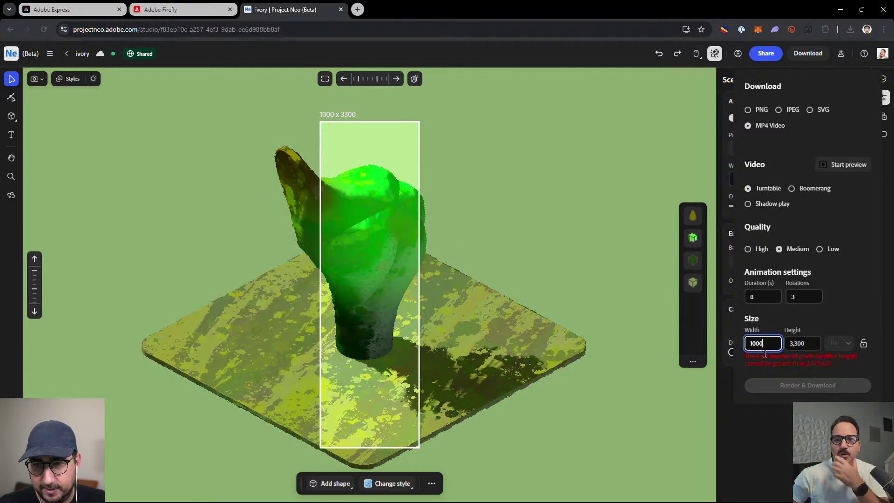
{"action": "left_click", "coordinate": [799, 343]}
{"action": "type", "text": "1000"}
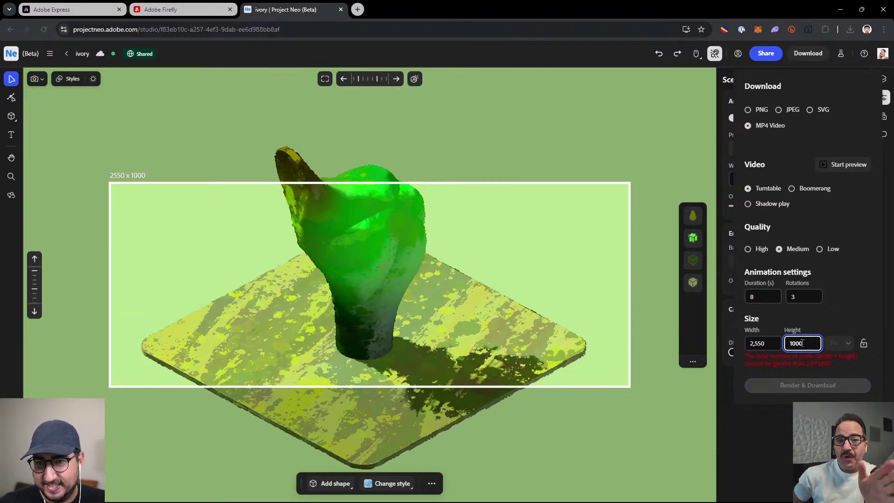
{"action": "left_click", "coordinate": [772, 343]}
{"action": "type", "text": "500"}
{"action": "key", "text": "ctrl+a"}
{"action": "type", "text": "500"}
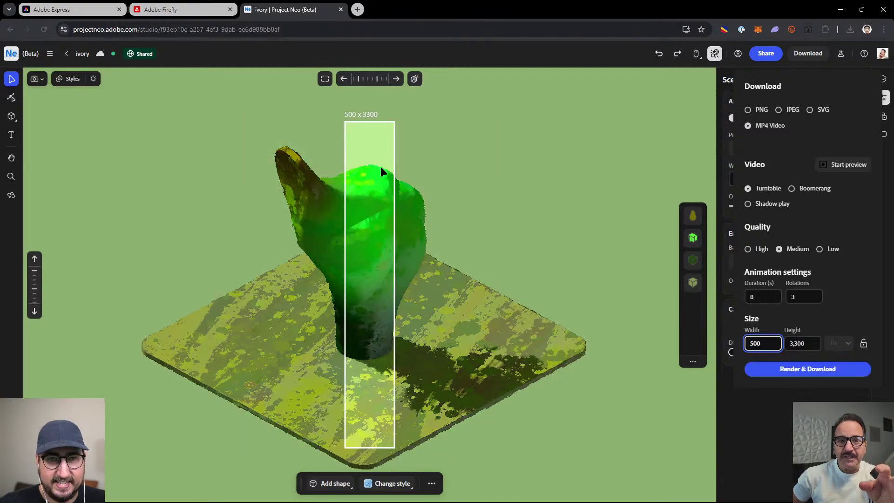
{"action": "key", "text": "Escape"}
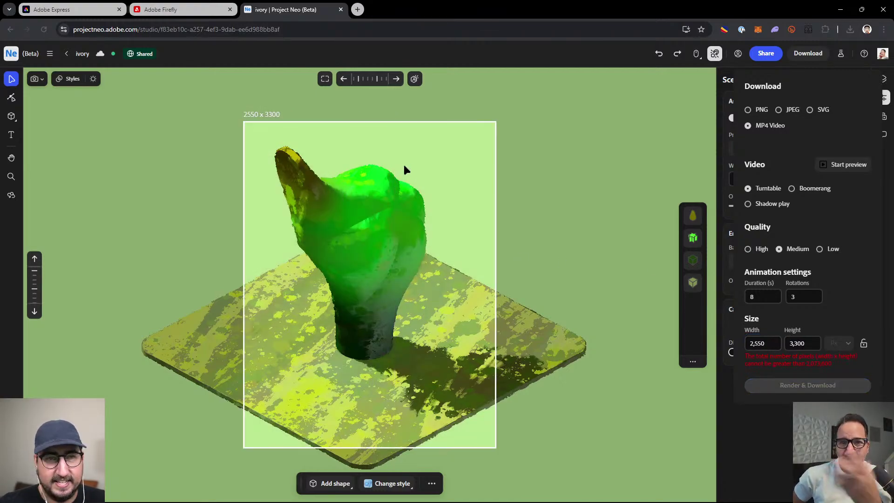
Step: Select all shapes in the scene, scale them down to fit inside the artboard, and deselect them
{"action": "left_click", "coordinate": [254, 176]}
{"action": "key", "text": "ctrl+a"}
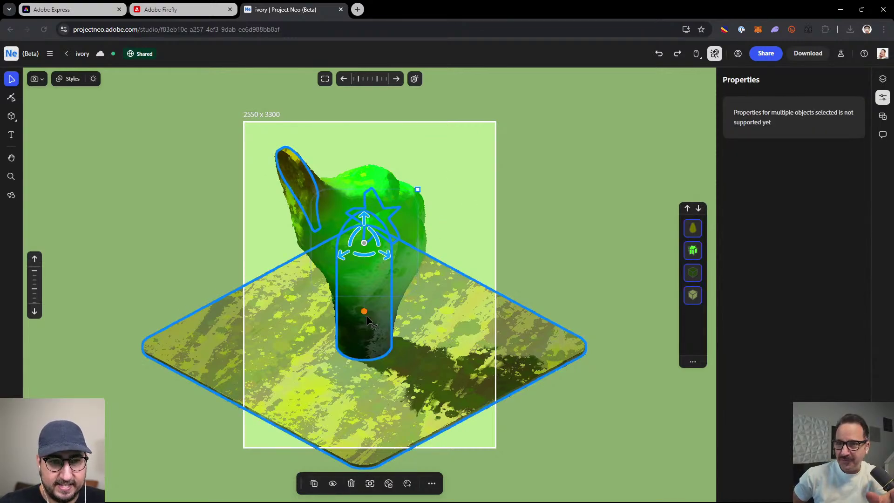
{"action": "left_click_drag", "start_coordinate": [418, 189], "coordinate": [387, 216]}
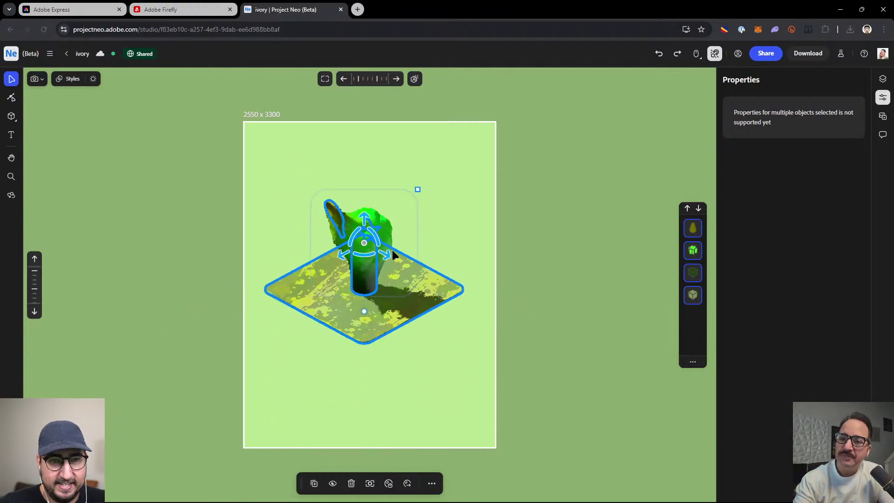
{"action": "left_click", "coordinate": [392, 249]}
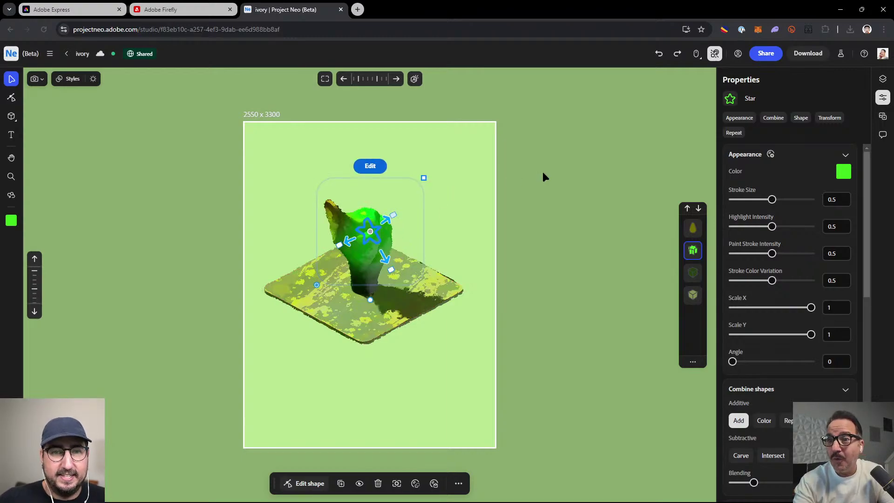
{"action": "left_click", "coordinate": [419, 281]}
{"action": "left_click", "coordinate": [439, 308]}
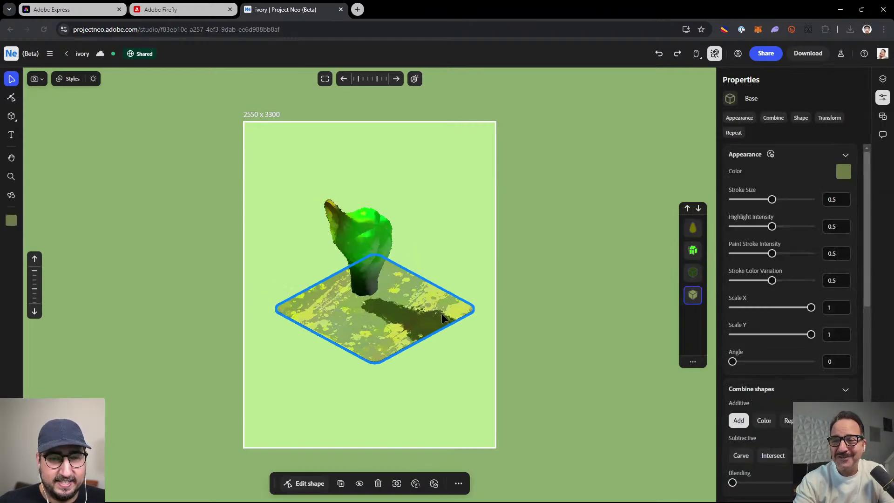
{"action": "left_click", "coordinate": [526, 243]}
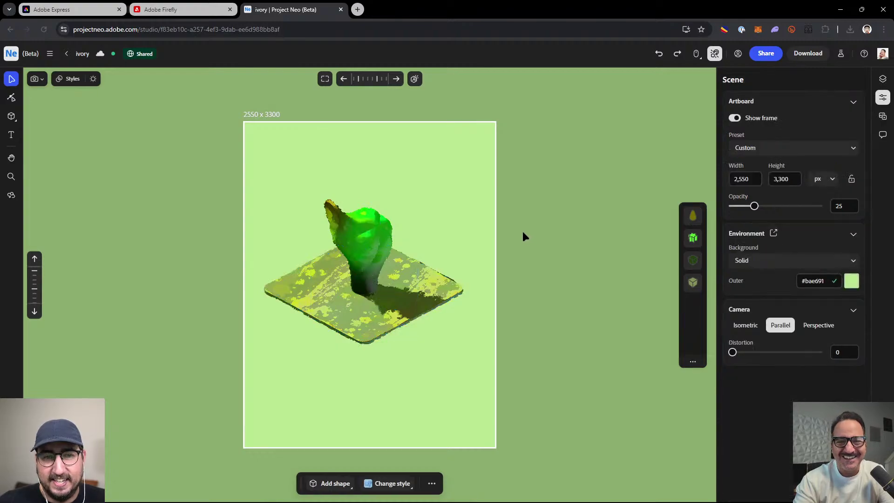
Step: Set the MP4 video's width to 1000 px in the download settings
{"action": "left_click", "coordinate": [804, 58]}
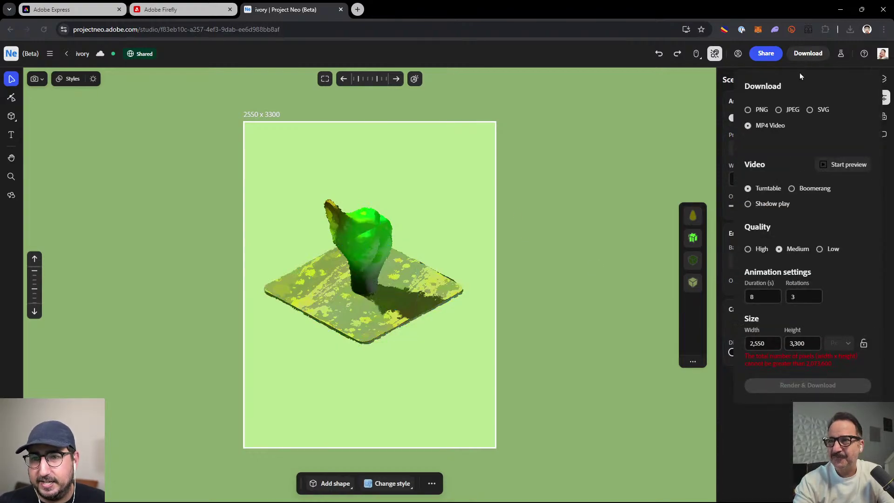
{"action": "left_click", "coordinate": [762, 343]}
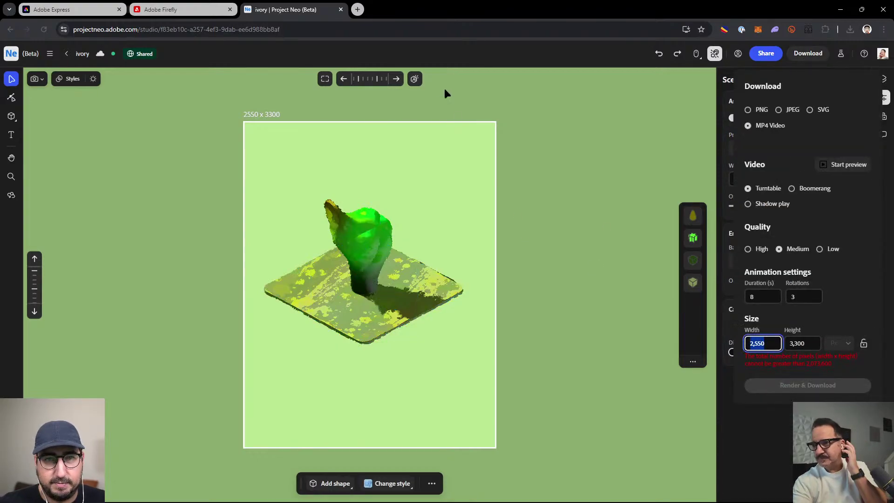
{"action": "key", "text": "BackSpace"}
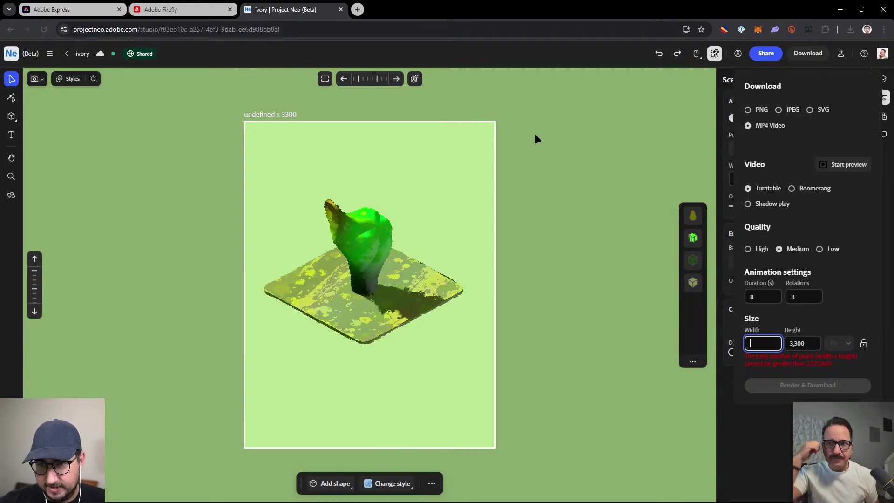
{"action": "type", "text": "100"}
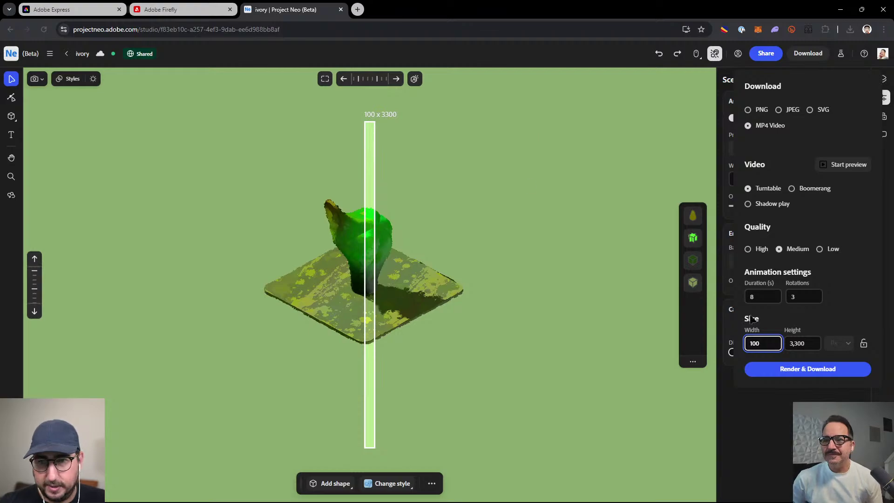
{"action": "type", "text": "0"}
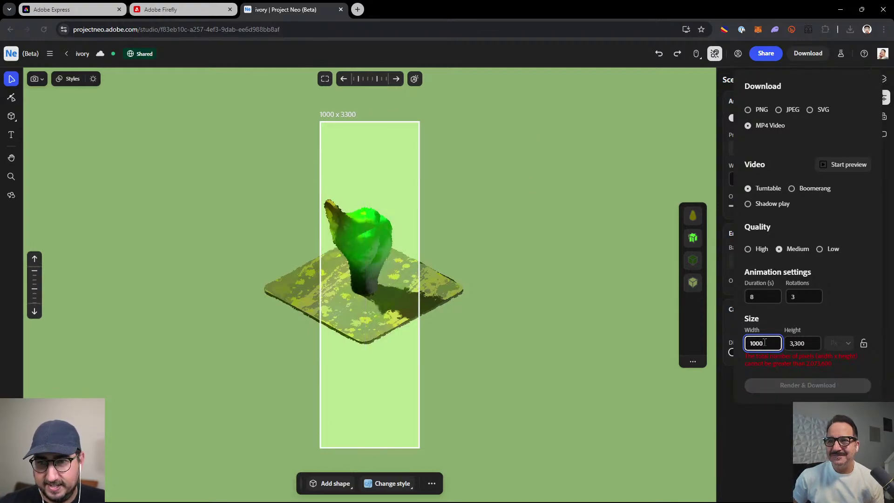
{"action": "double_click", "coordinate": [768, 344]}
Step: Try video heights of 300 and 500 px in the download settings, undoing each entry
{"action": "double_click", "coordinate": [801, 343]}
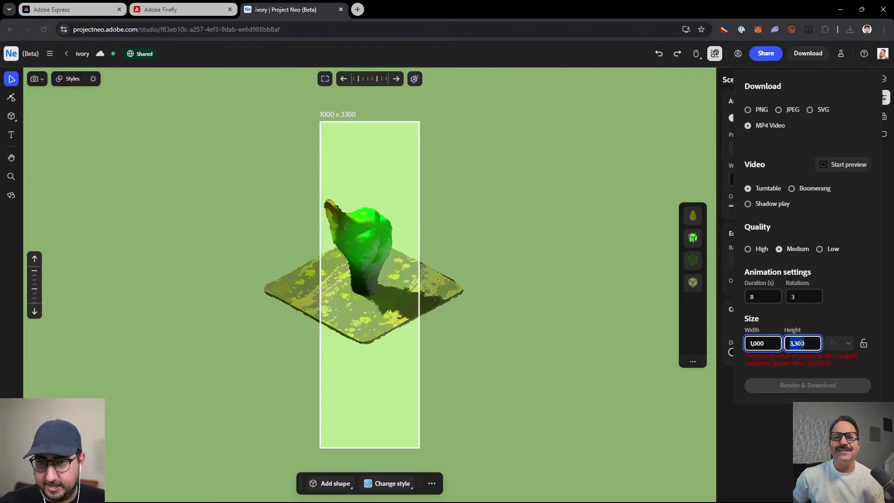
{"action": "type", "text": "300"}
{"action": "key", "text": "ctrl+z"}
{"action": "double_click", "coordinate": [769, 342]}
{"action": "double_click", "coordinate": [798, 343]}
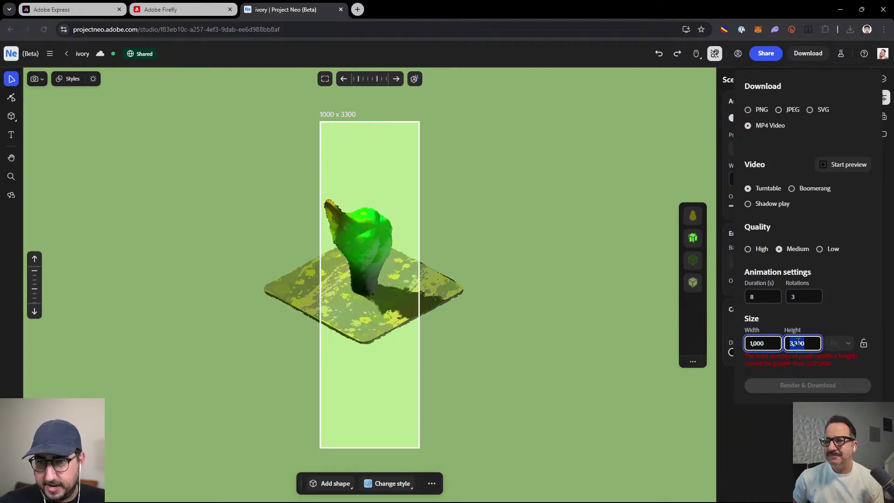
{"action": "type", "text": "500"}
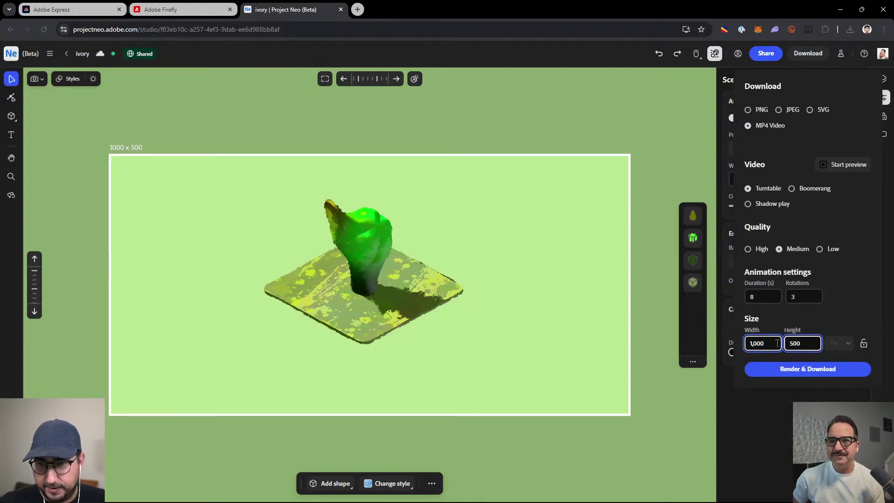
{"action": "key", "text": "ctrl+z"}
{"action": "double_click", "coordinate": [759, 345]}
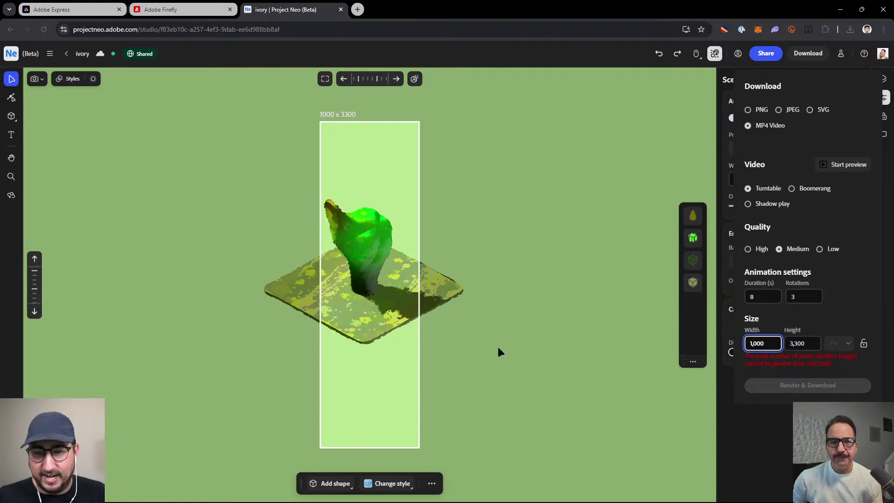
Step: Try setting the video height to 600 px and rendering the turntable, and leave the download settings
{"action": "left_click", "coordinate": [796, 344]}
{"action": "key", "text": "ctrl+a"}
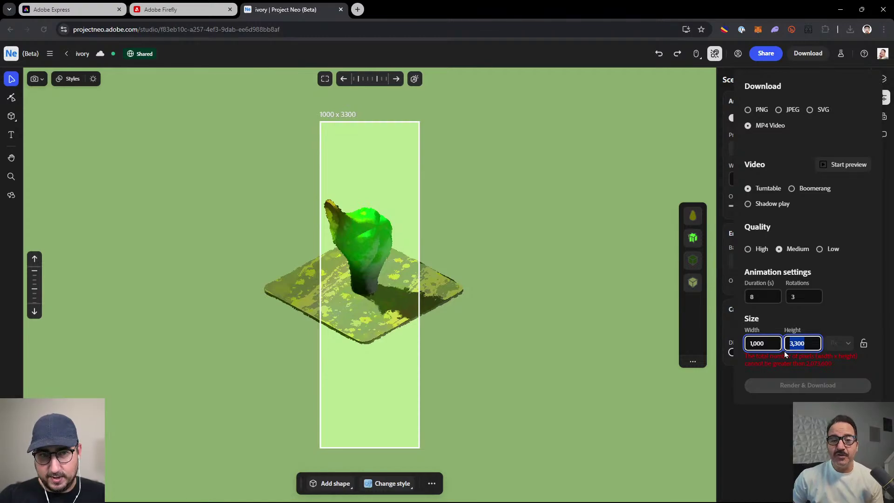
{"action": "type", "text": "600"}
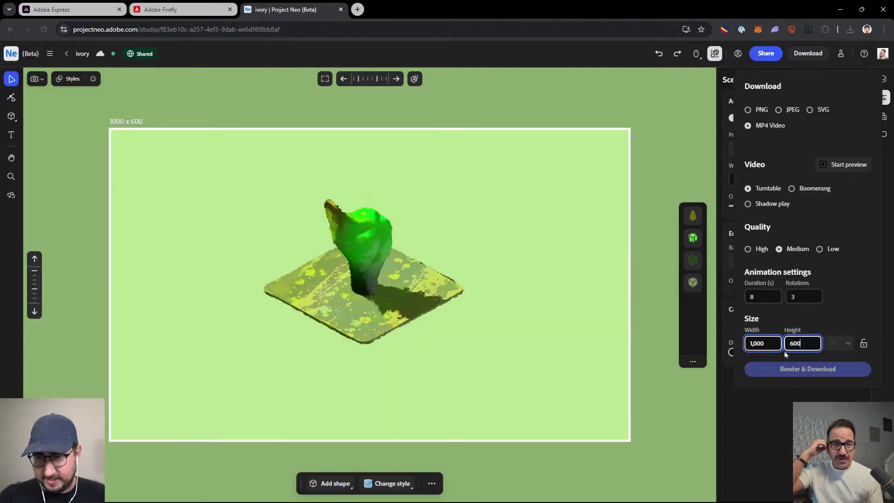
{"action": "key", "text": "ctrl+z"}
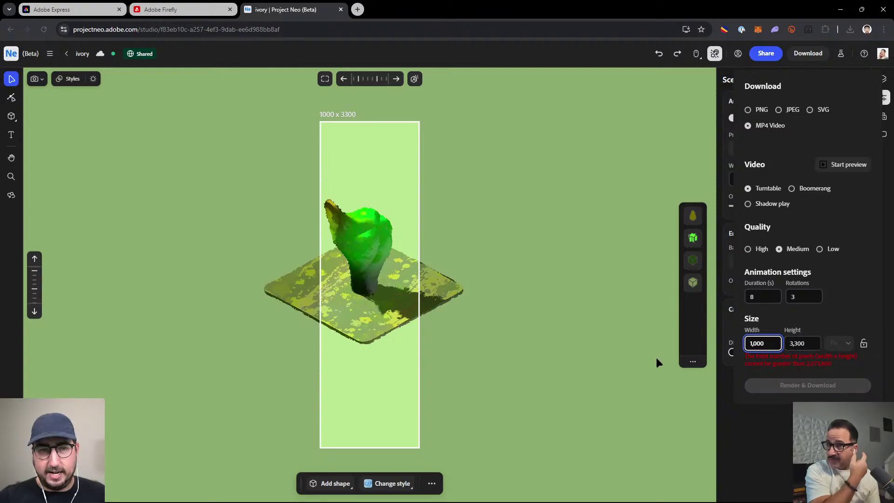
{"action": "left_click", "coordinate": [795, 343]}
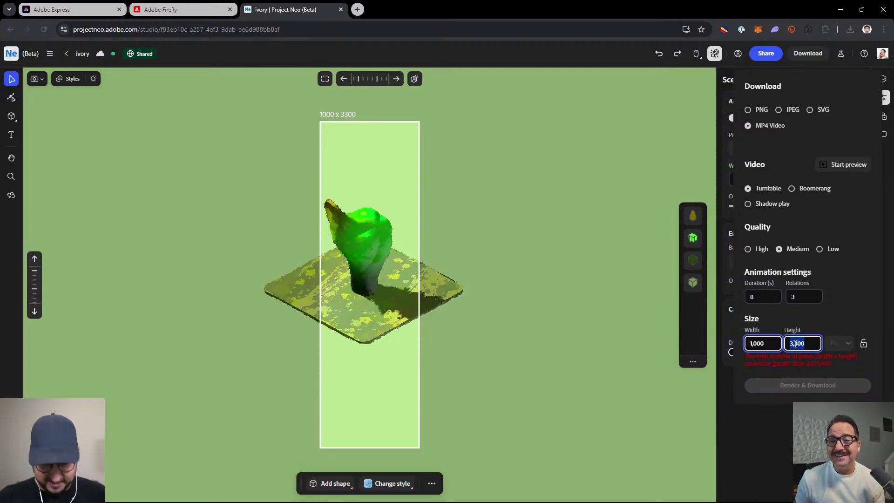
{"action": "type", "text": "600"}
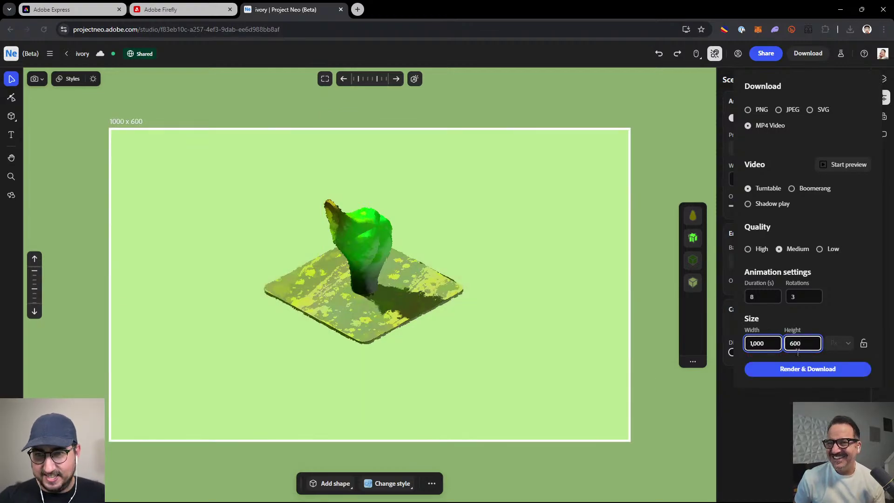
{"action": "left_click", "coordinate": [804, 372]}
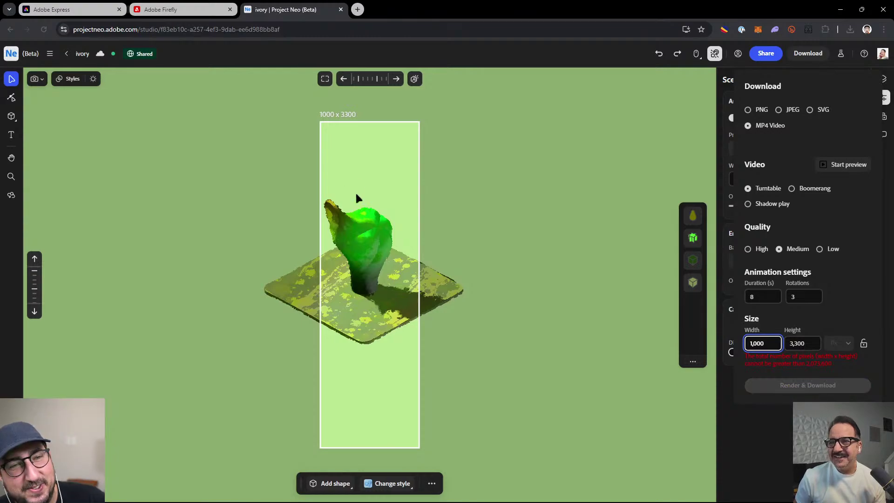
{"action": "left_click", "coordinate": [260, 178]}
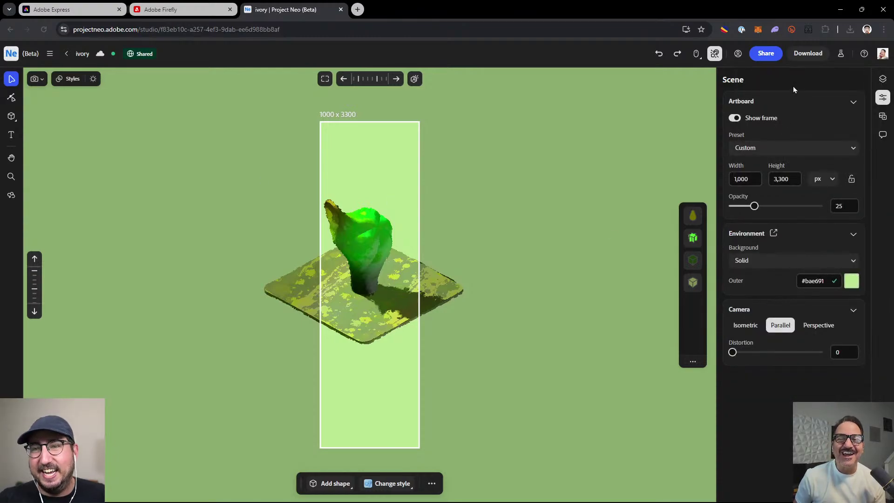
Step: Preview the turntable animation, switch the video type to Shadow play and preview that, and close the download settings
{"action": "left_click", "coordinate": [808, 53]}
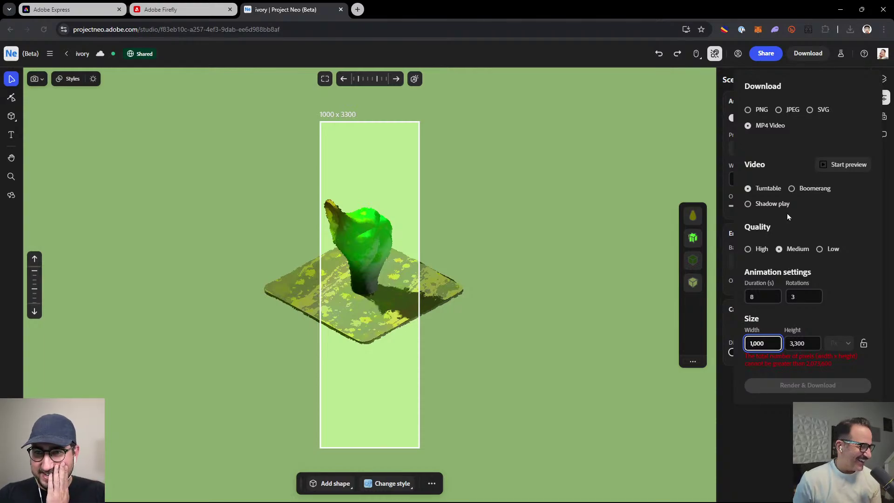
{"action": "left_click", "coordinate": [825, 168]}
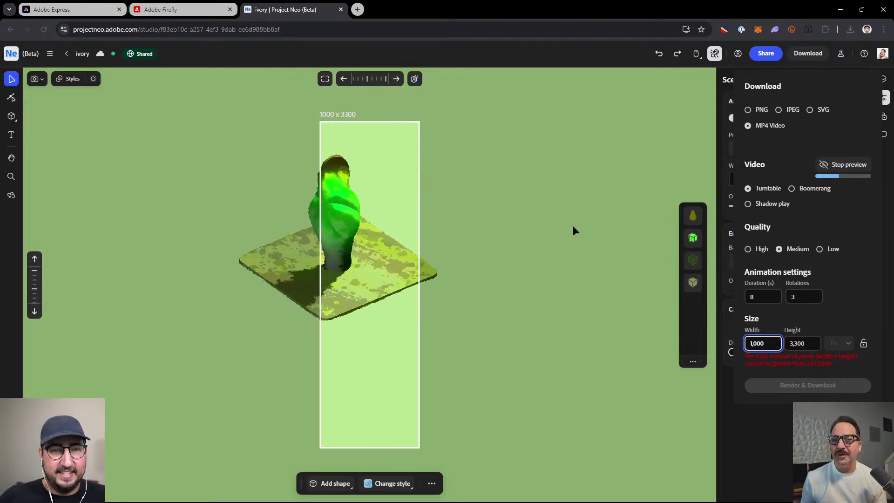
{"action": "left_click", "coordinate": [758, 206]}
{"action": "left_click", "coordinate": [831, 167]}
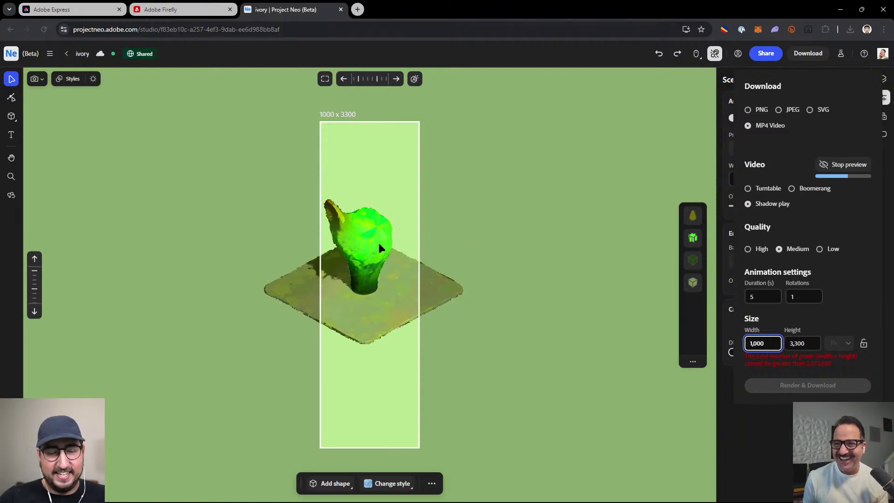
{"action": "key", "text": "Escape"}
Step: Zoom in on the green shape and preview the Shadow play animation at close range
{"action": "key", "text": "z"}
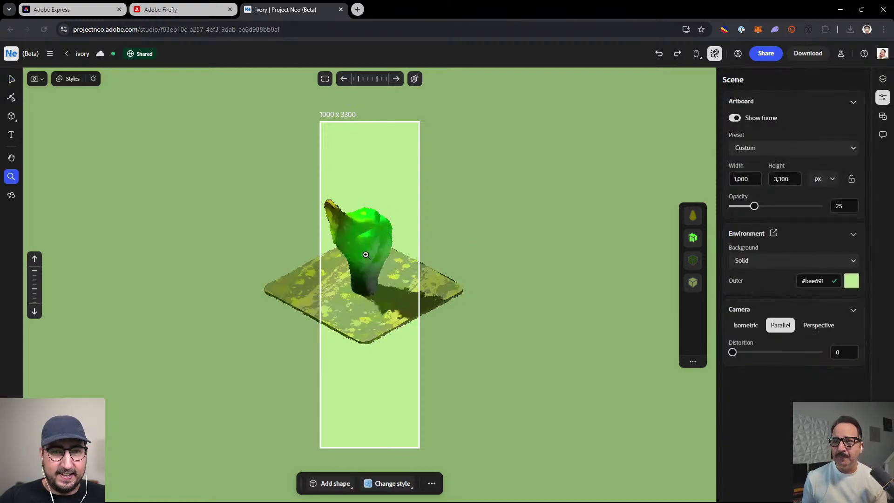
{"action": "left_click", "coordinate": [399, 262]}
{"action": "left_click", "coordinate": [399, 262]}
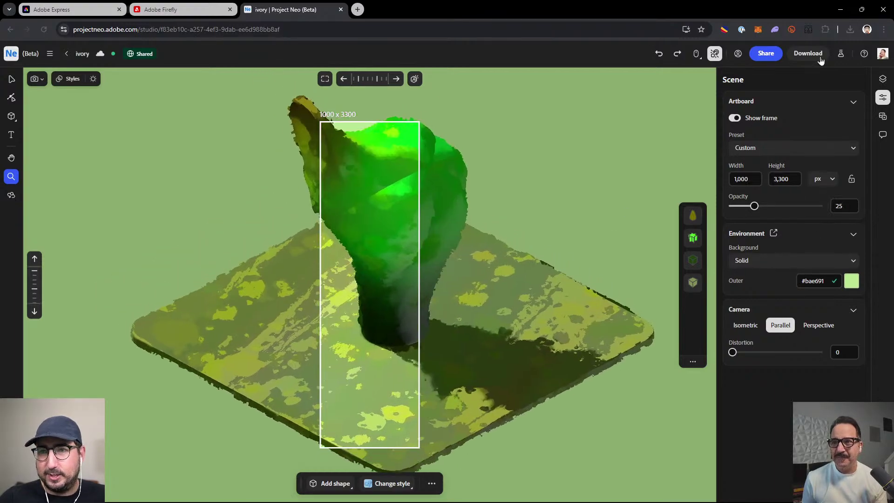
{"action": "left_click", "coordinate": [812, 56]}
{"action": "left_click", "coordinate": [844, 163]}
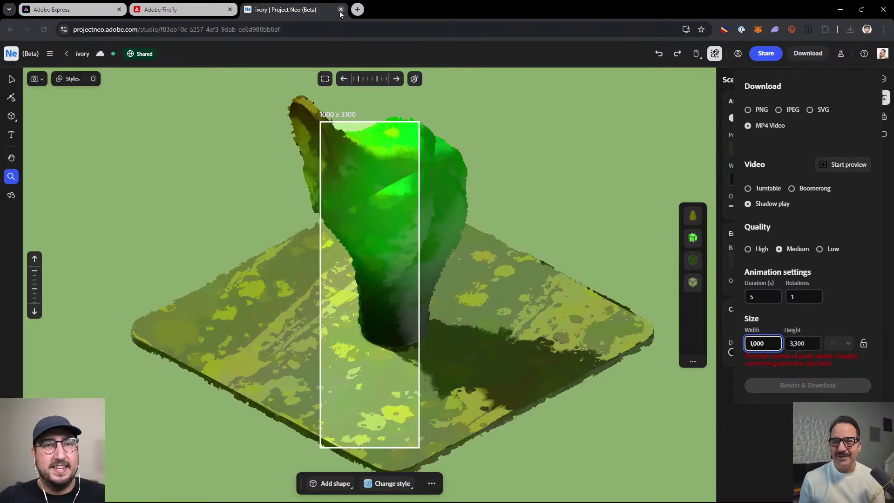
Step: Open the Santorini design from the Project Neo community gallery and create a new design from it
{"action": "left_click", "coordinate": [11, 55]}
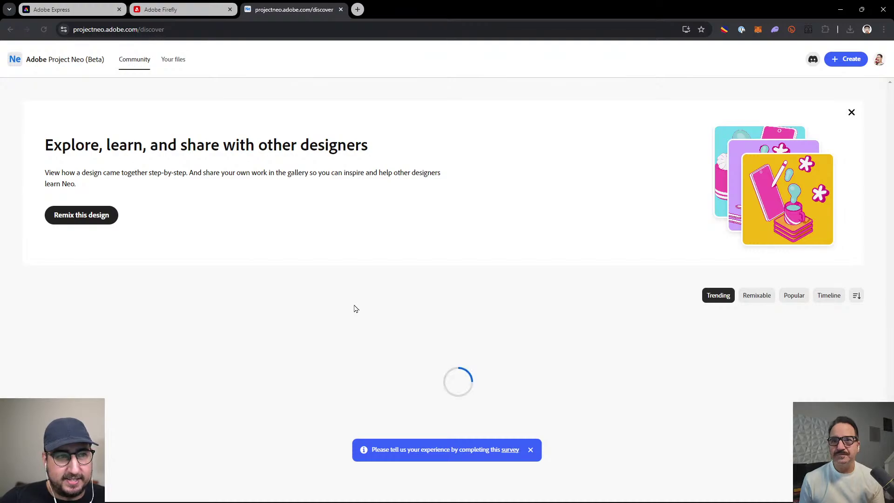
{"action": "scroll", "coordinate": [447, 297], "scroll_direction": "down", "scroll_amount": 1}
{"action": "scroll", "coordinate": [445, 297], "scroll_direction": "down", "scroll_amount": 3}
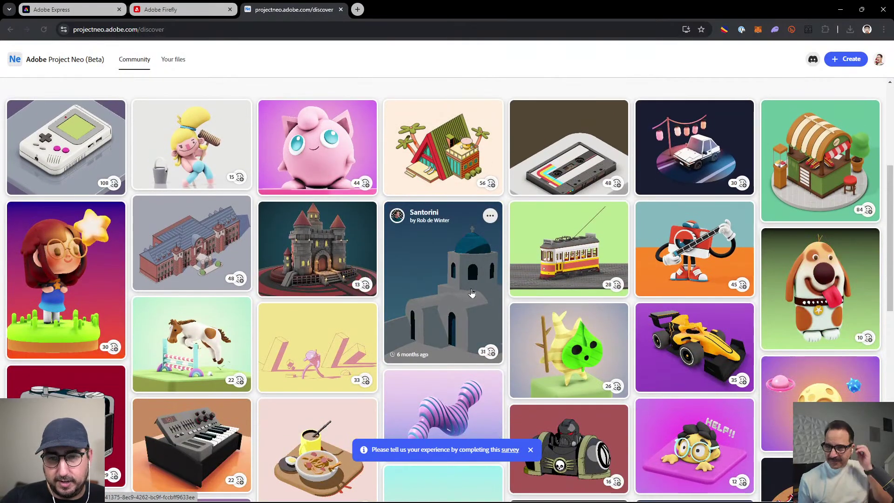
{"action": "left_click", "coordinate": [467, 292]}
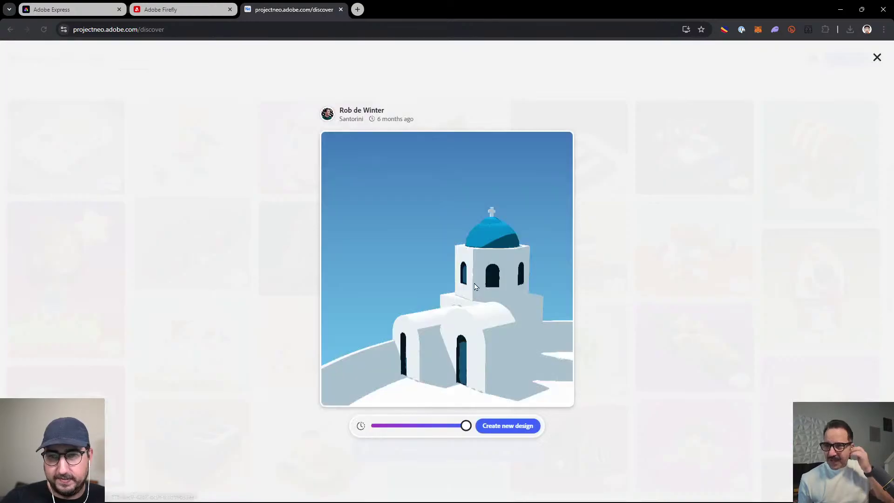
{"action": "left_click", "coordinate": [509, 425]}
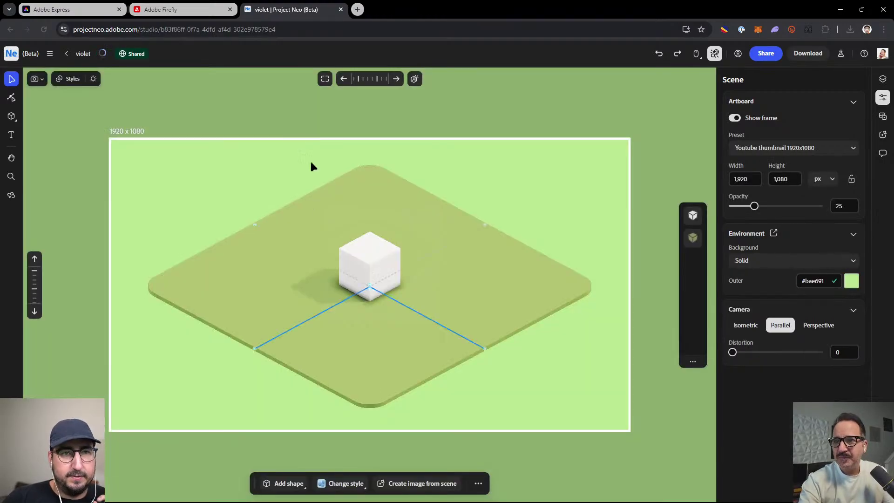
Step: Close the Project Neo tab and play the generated flying bikes video in Adobe Firefly several times
{"action": "left_click", "coordinate": [340, 9]}
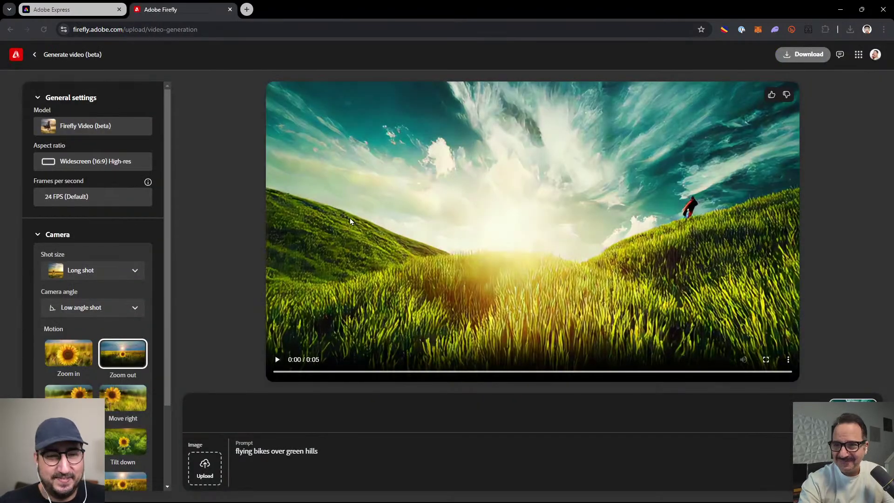
{"action": "left_click", "coordinate": [278, 359]}
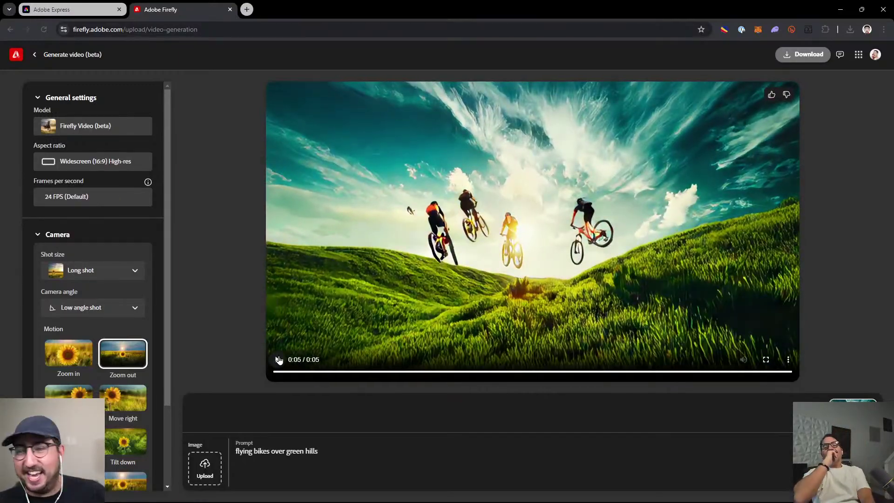
{"action": "left_click", "coordinate": [278, 359]}
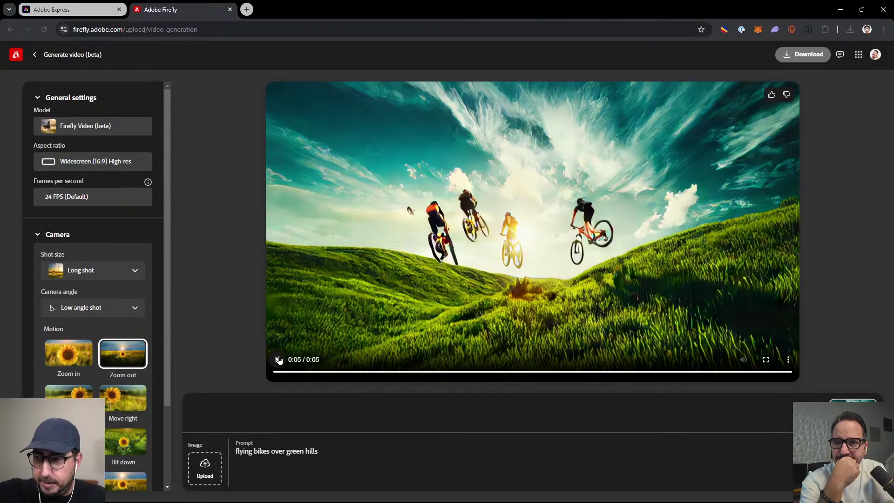
{"action": "left_click", "coordinate": [278, 359]}
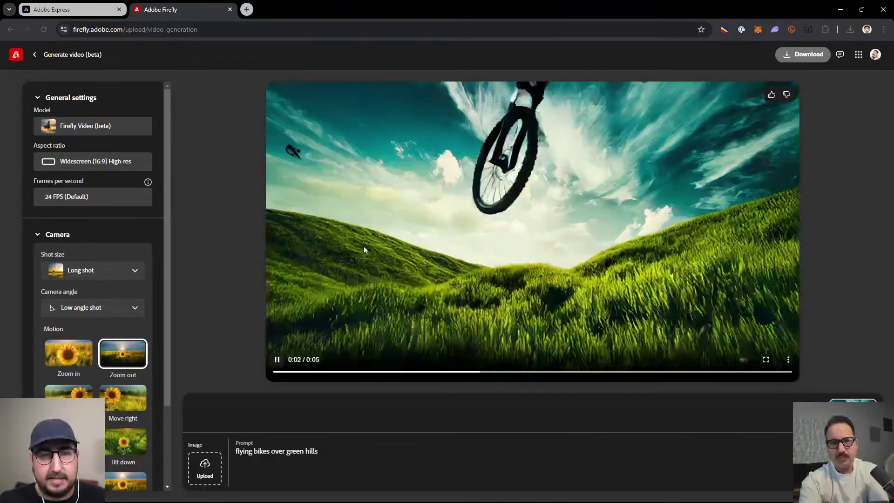
{"action": "left_click", "coordinate": [280, 359]}
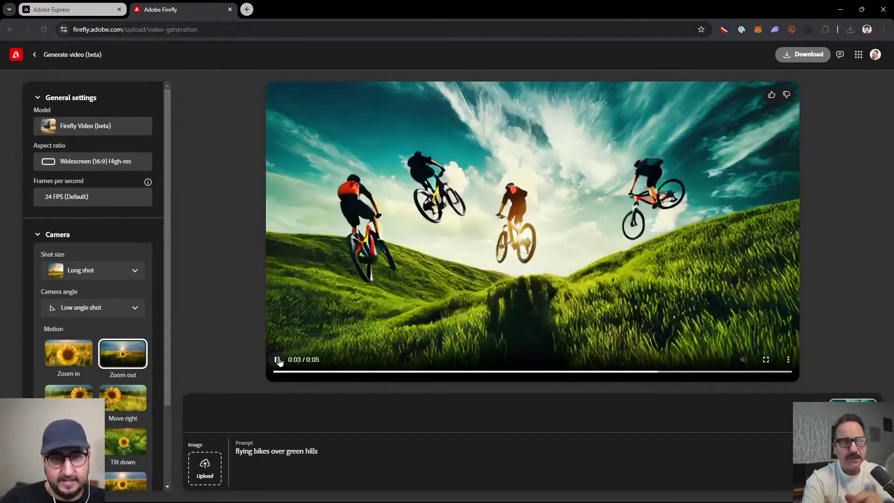
{"action": "left_click", "coordinate": [279, 360]}
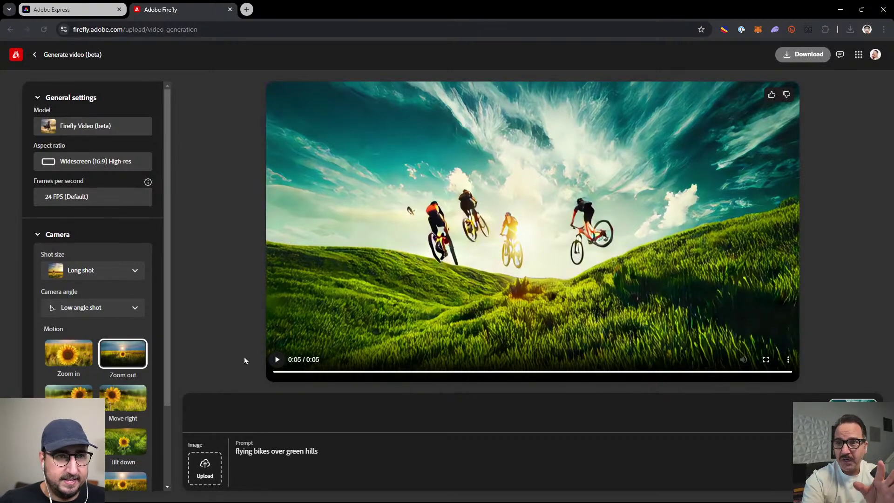
Step: Switch to Photoshop and create a new blank 1920 x 1080 px document at 72 ppi with a white background
{"action": "mouse_move", "coordinate": [277, 499]}
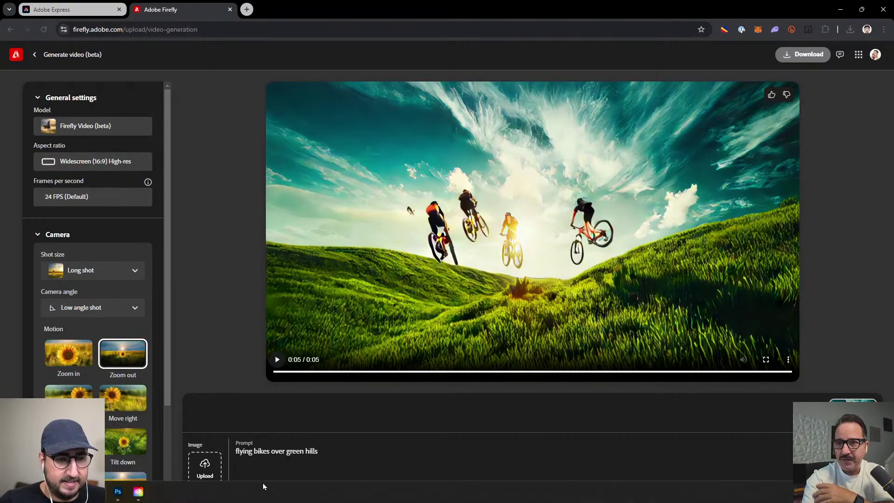
{"action": "left_click", "coordinate": [119, 495]}
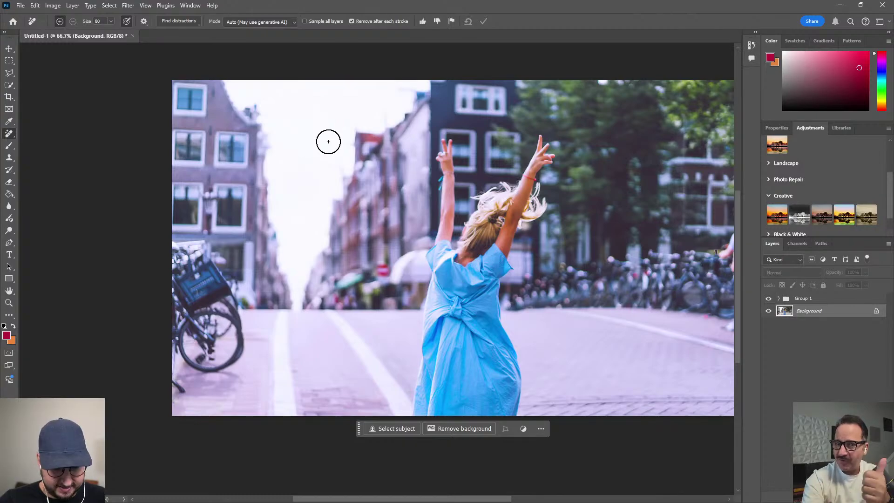
{"action": "key", "text": "ctrl+n"}
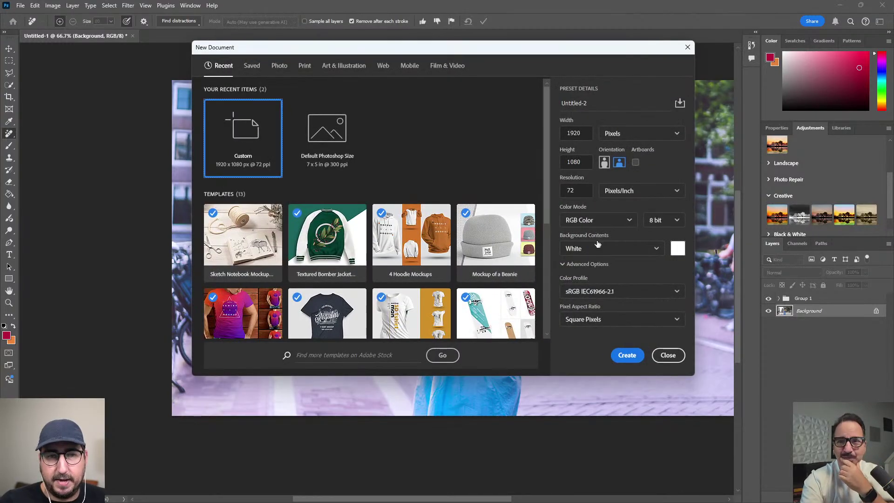
{"action": "left_click", "coordinate": [627, 354]}
Step: Add a text layer reading "OFFICE HOURS" in capitals, with each word on its own line
{"action": "key", "text": "t"}
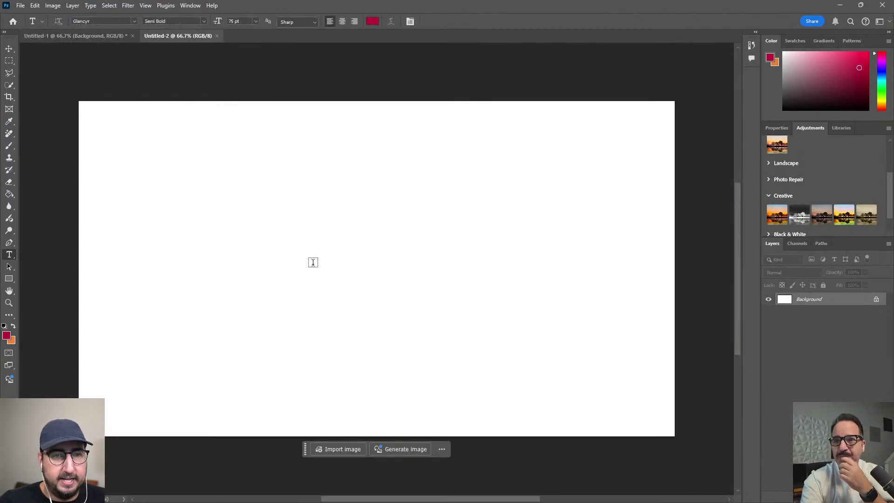
{"action": "left_click", "coordinate": [242, 255]}
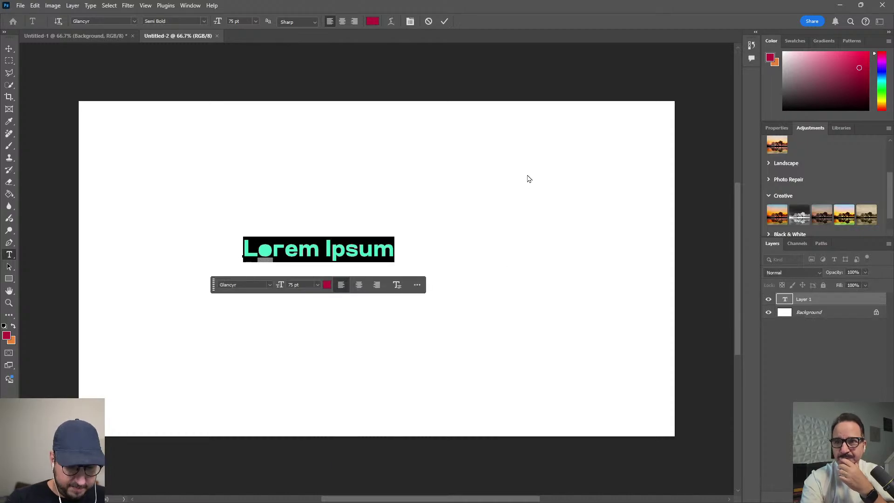
{"action": "type", "text": "office"}
{"action": "key", "text": "ctrl+a"}
{"action": "type", "text": "OFFICE"}
{"action": "key", "text": "Return"}
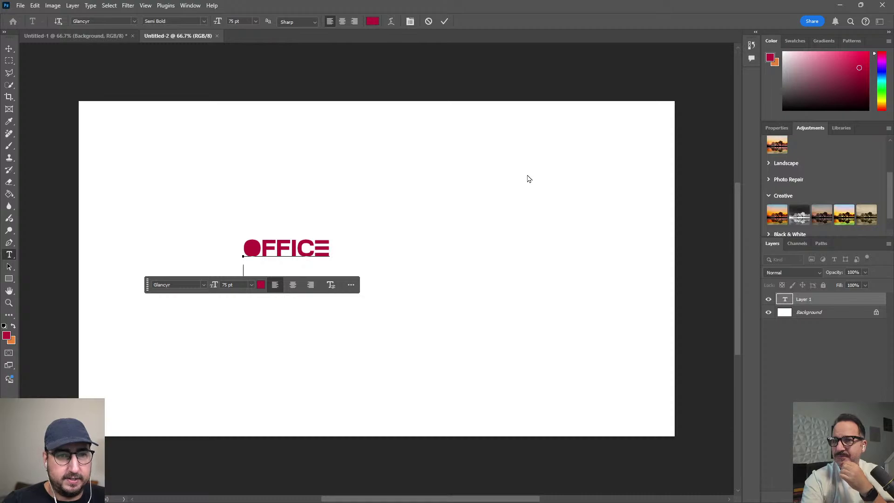
{"action": "type", "text": "HOURS"}
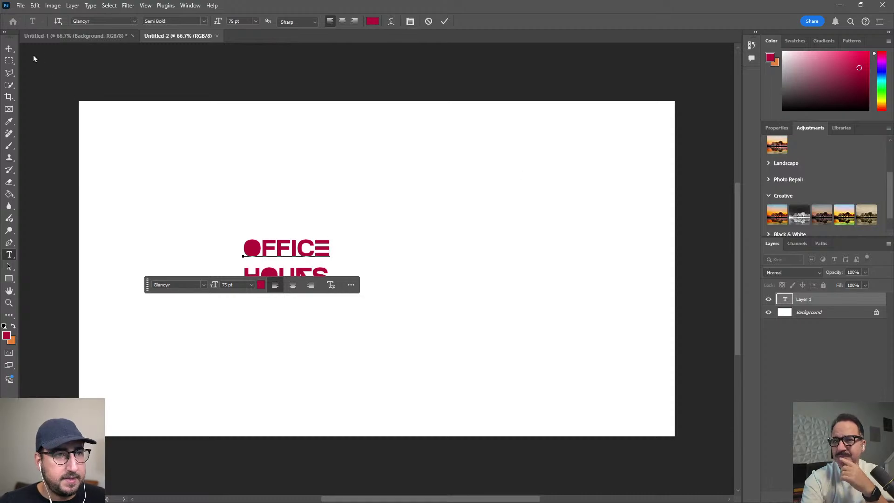
Step: Scale the OFFICE HOURS text up to about 487% and centre it on the canvas
{"action": "left_click", "coordinate": [9, 48]}
{"action": "key", "text": "ctrl+t"}
{"action": "left_click_drag", "start_coordinate": [329, 238], "coordinate": [479, 124]}
{"action": "left_click_drag", "start_coordinate": [386, 186], "coordinate": [477, 192]}
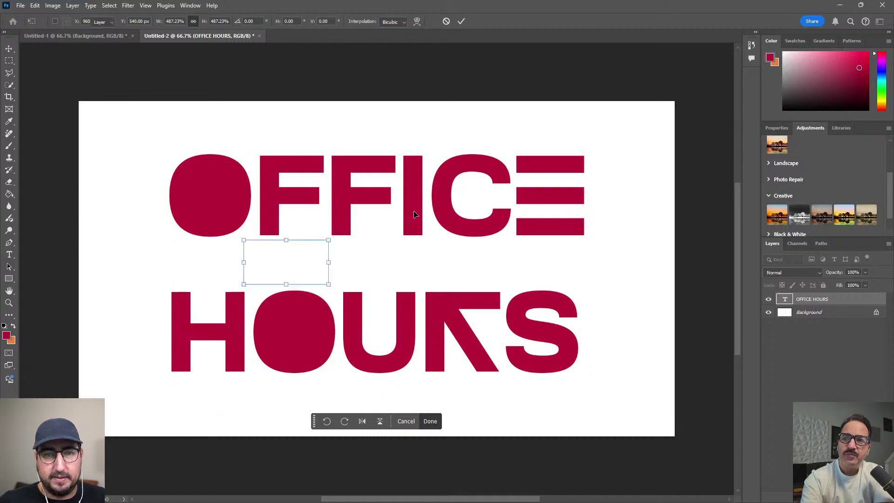
{"action": "key", "text": "Return"}
Step: Set the leading of all the OFFICE HOURS text to 300 pt and move the tightened text back to the canvas centre
{"action": "double_click", "coordinate": [372, 213]}
{"action": "key", "text": "ctrl+a"}
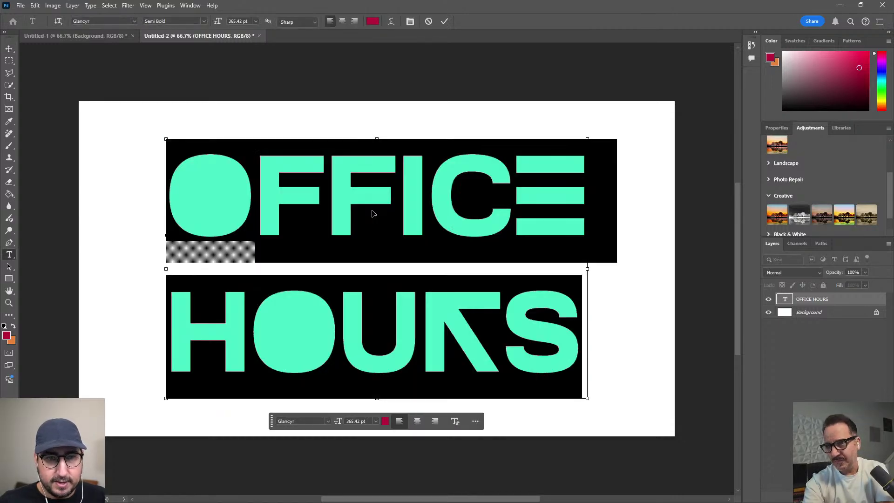
{"action": "key", "text": "ctrl+t"}
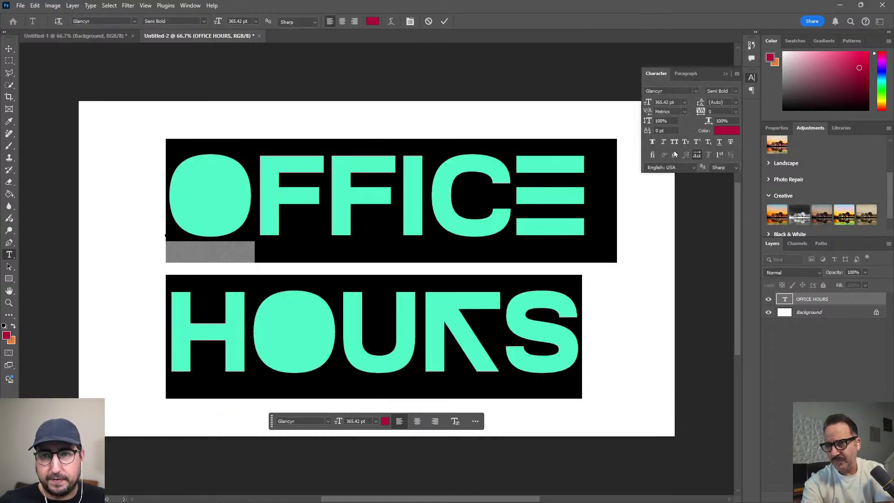
{"action": "left_click", "coordinate": [717, 102]}
{"action": "type", "text": "300"}
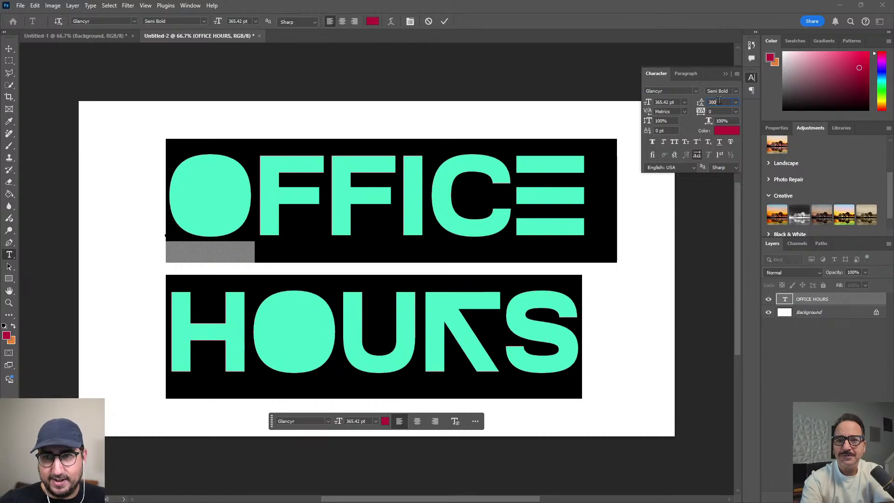
{"action": "key", "text": "Return"}
{"action": "left_click", "coordinate": [9, 48]}
{"action": "left_click_drag", "start_coordinate": [356, 214], "coordinate": [352, 245]}
{"action": "left_click", "coordinate": [724, 73]}
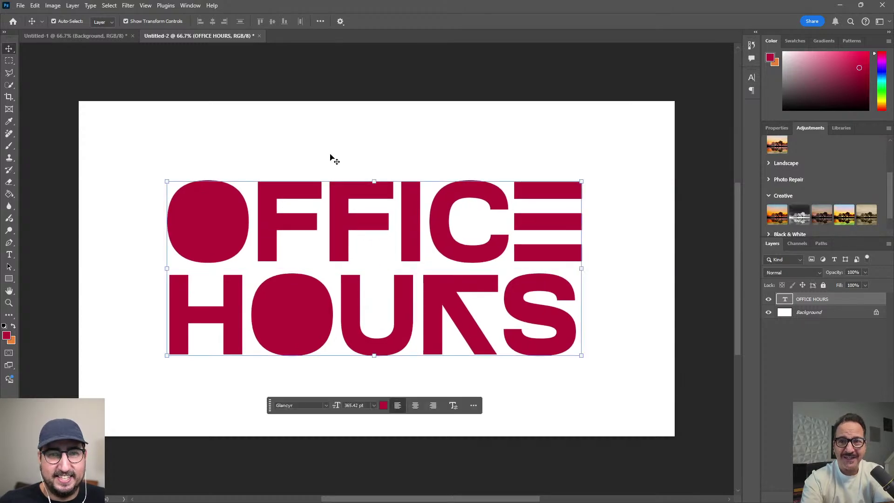
{"action": "key", "text": "ctrl+alt+s"}
{"action": "left_click", "coordinate": [110, 196]}
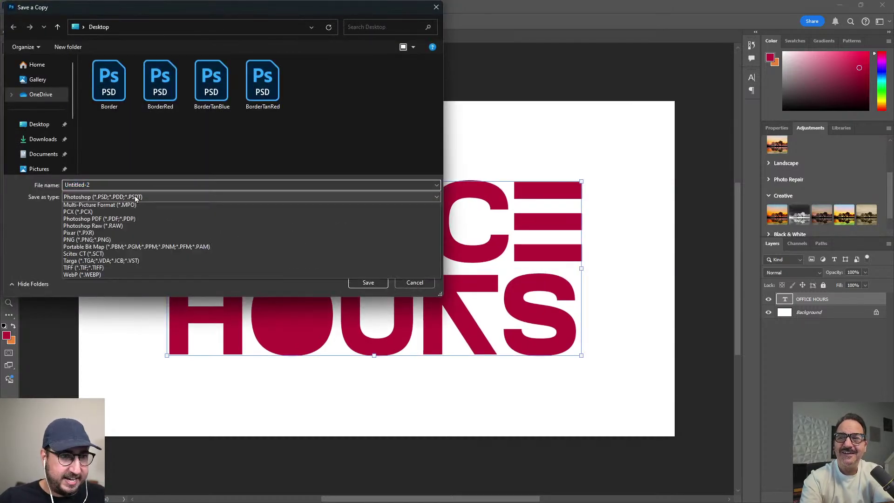
{"action": "left_click", "coordinate": [111, 269]}
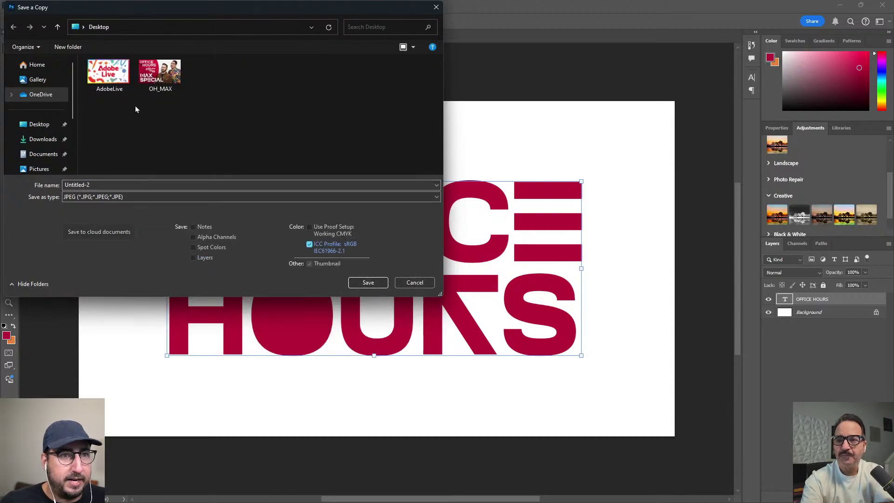
{"action": "left_click", "coordinate": [414, 283]}
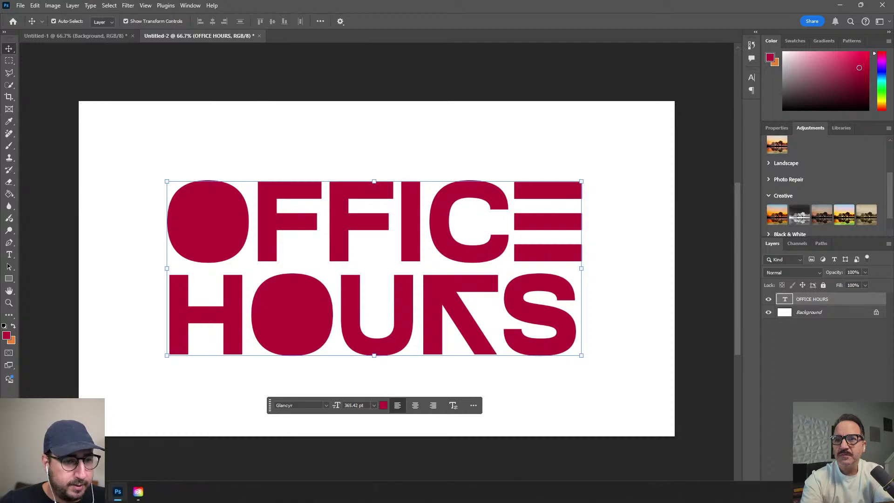
Step: Switch back to Adobe Firefly in the browser and replace the video prompt with "fun confetti, bubbles"
{"action": "left_click", "coordinate": [97, 491]}
{"action": "left_click", "coordinate": [75, 435]}
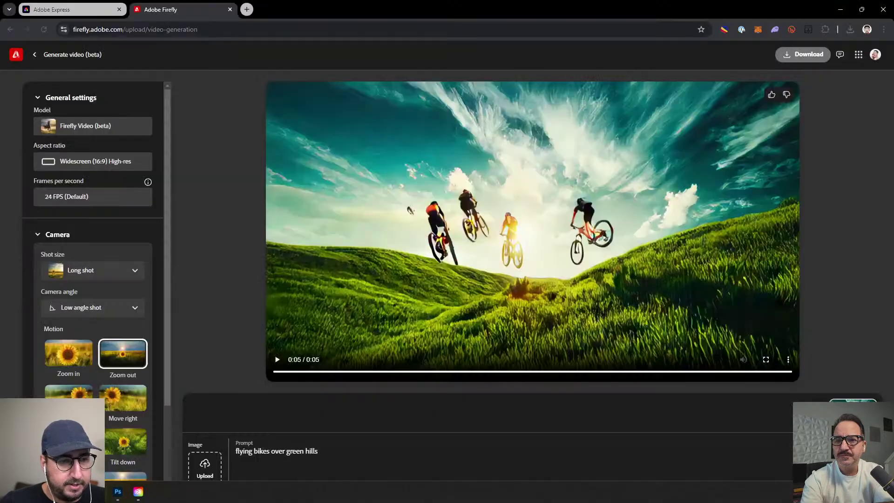
{"action": "triple_click", "coordinate": [281, 449]}
{"action": "key", "text": "BackSpace"}
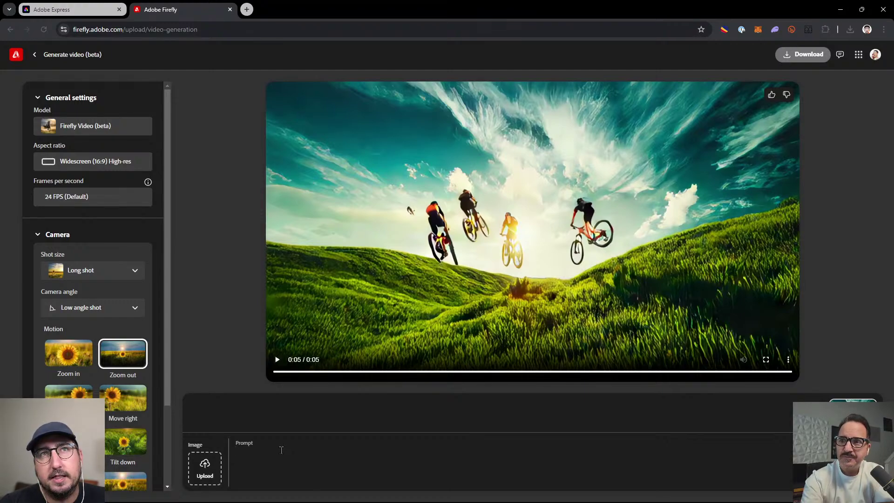
{"action": "type", "text": "fun"}
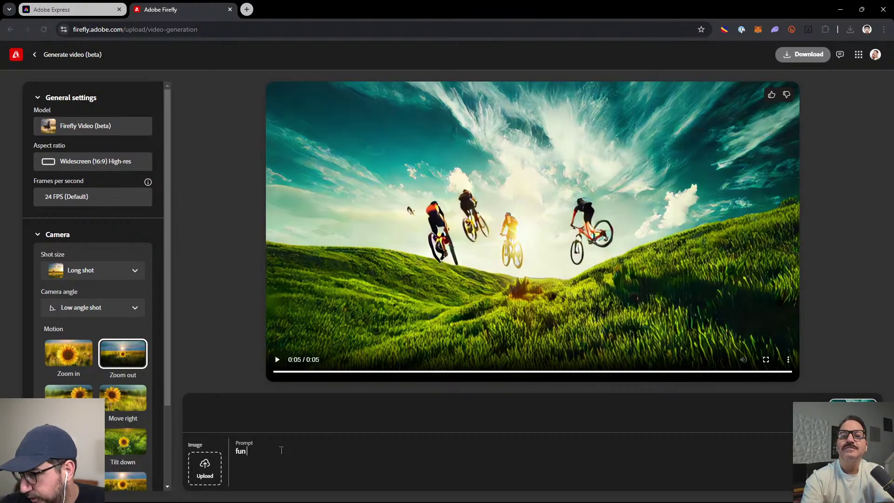
{"action": "type", "text": "confetti"}
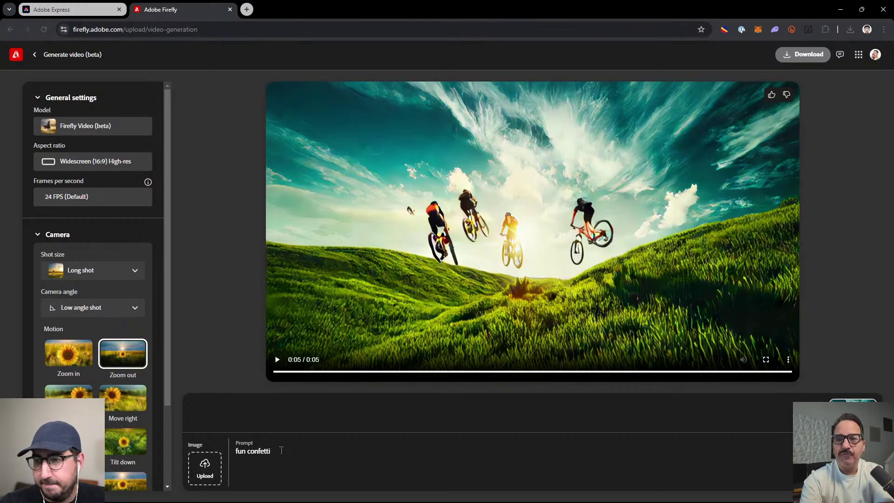
{"action": "type", "text": ", billo"}
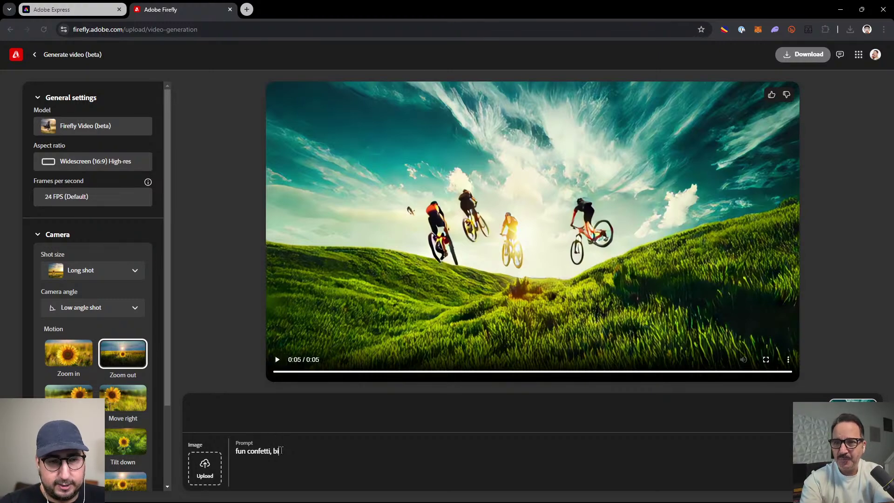
{"action": "key", "text": "BackSpace"}
{"action": "key", "text": "BackSpace"}
{"action": "type", "text": "ubbles"}
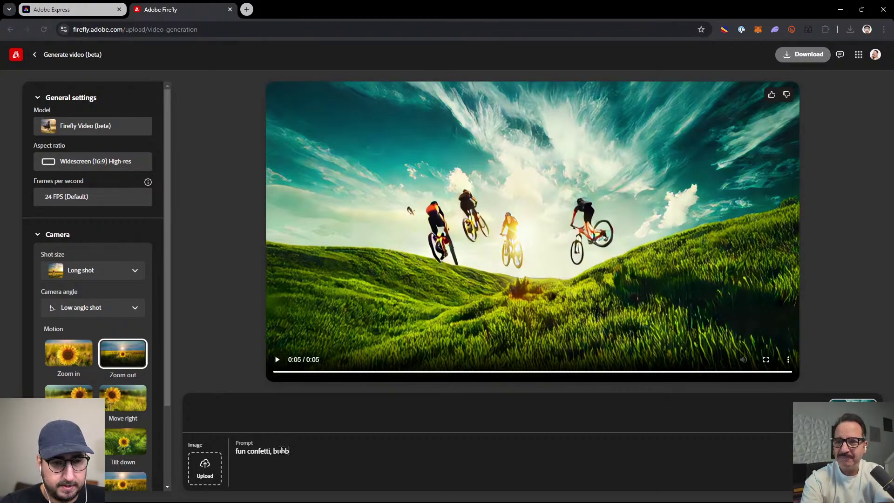
Step: Upload the AdobeLive image from the Desktop as the reference image for the video
{"action": "left_click", "coordinate": [217, 464]}
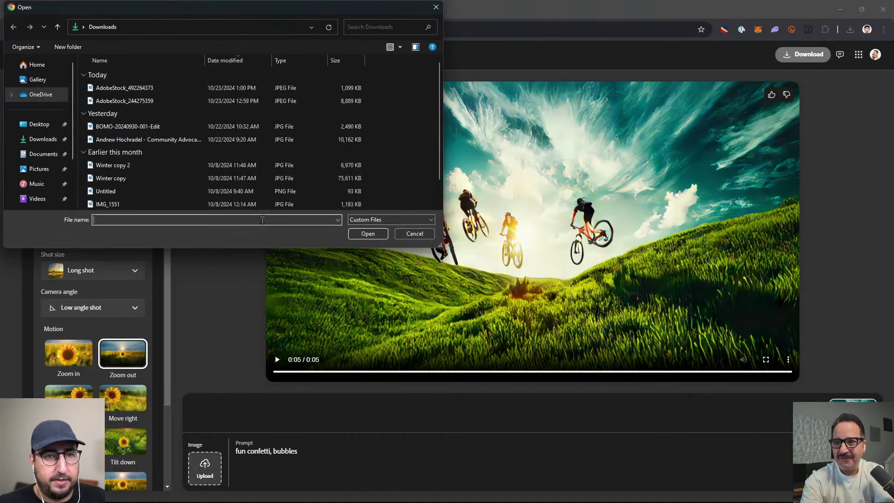
{"action": "left_click", "coordinate": [30, 125]}
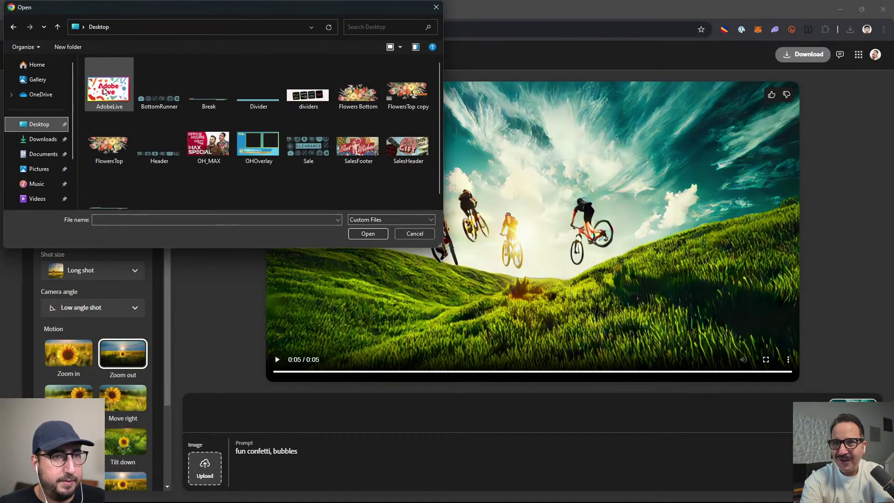
{"action": "left_click", "coordinate": [95, 93]}
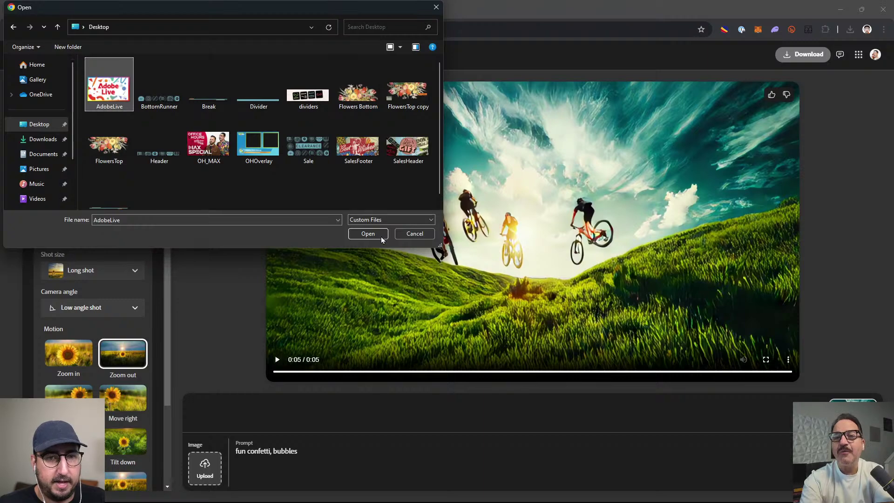
{"action": "double_click", "coordinate": [92, 97]}
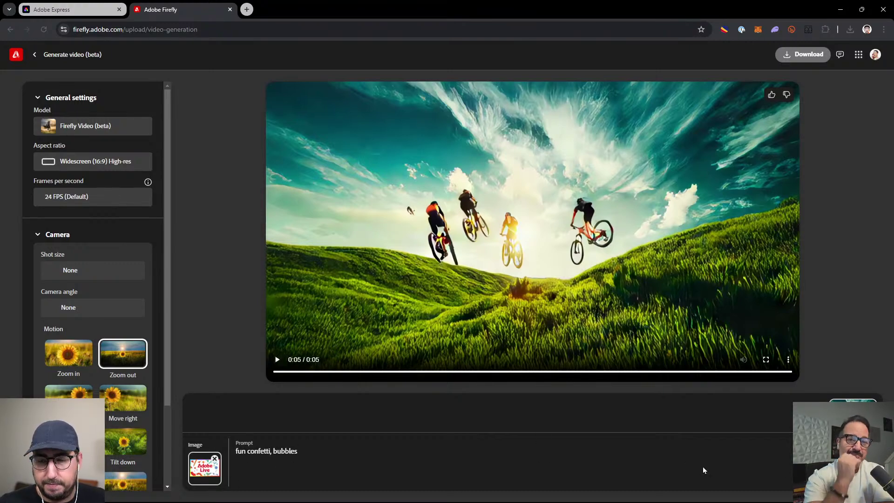
Step: Extend the prompt to "fun confetti, bubbles, bright, scribble" and generate the video
{"action": "left_click", "coordinate": [787, 452]}
{"action": "left_click", "coordinate": [315, 446]}
{"action": "type", "text": ", bright, scrubb"}
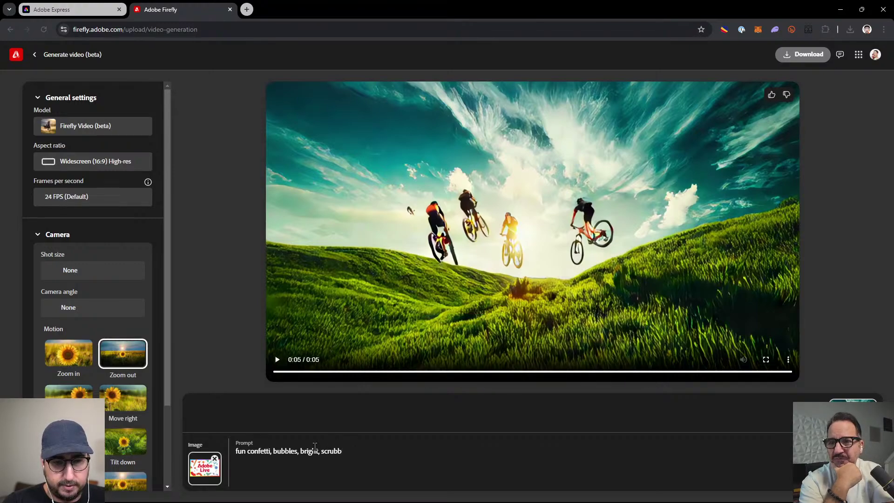
{"action": "key", "text": "BackSpace"}
{"action": "key", "text": "BackSpace"}
{"action": "key", "text": "BackSpace"}
{"action": "type", "text": "ibble"}
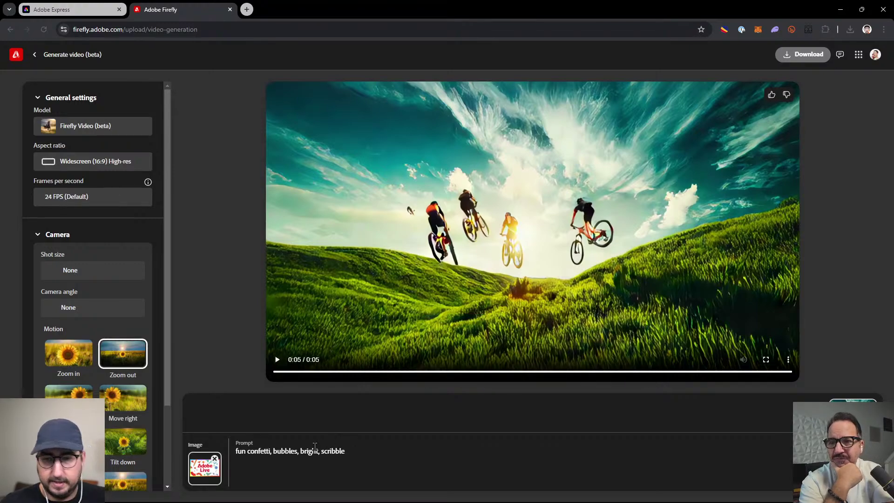
{"action": "key", "text": "Return"}
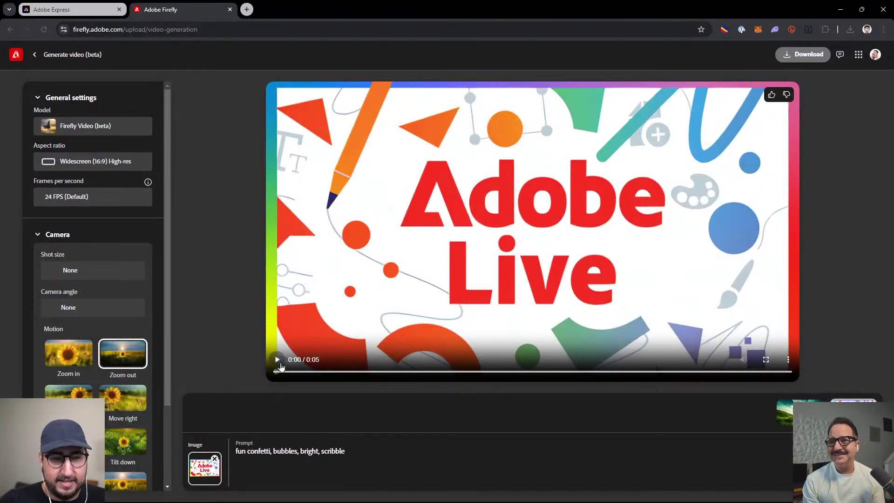
Step: Watch the generated Adobe Live video in full screen, then return to the normal view
{"action": "left_click", "coordinate": [765, 360]}
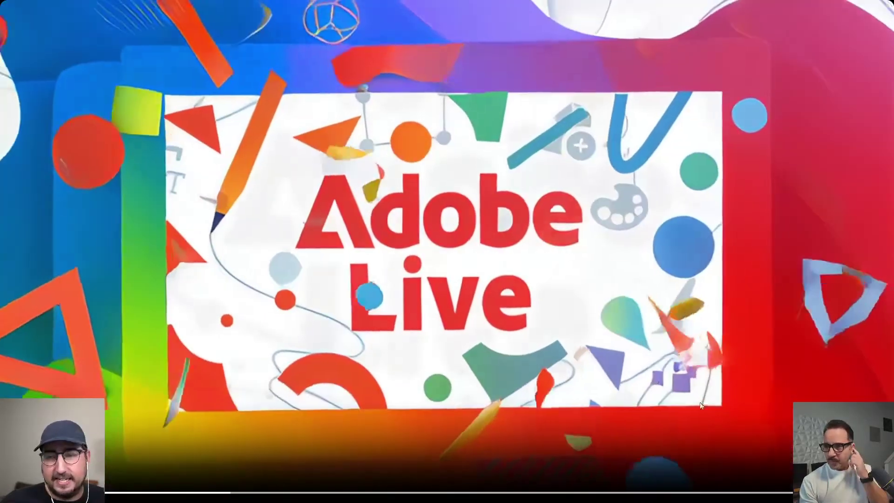
{"action": "key", "text": "Escape"}
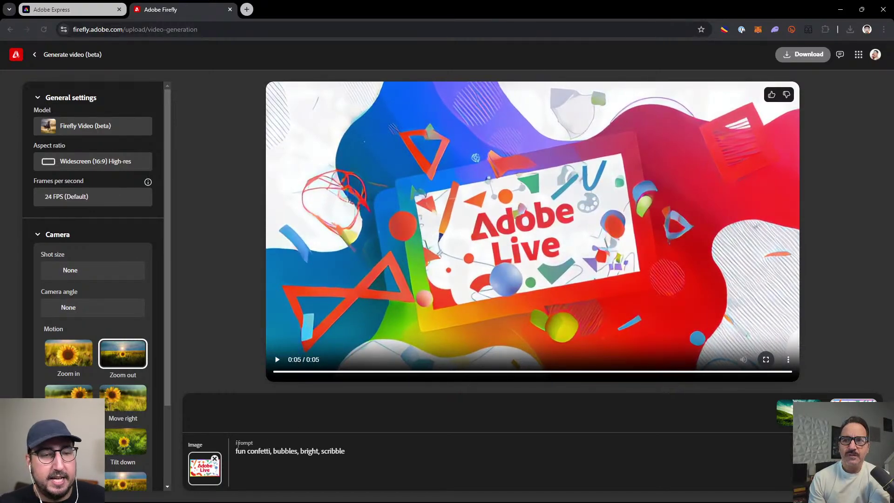
Step: Remove the current reference image and upload OH_MAX from the Desktop in its place
{"action": "left_click", "coordinate": [215, 459]}
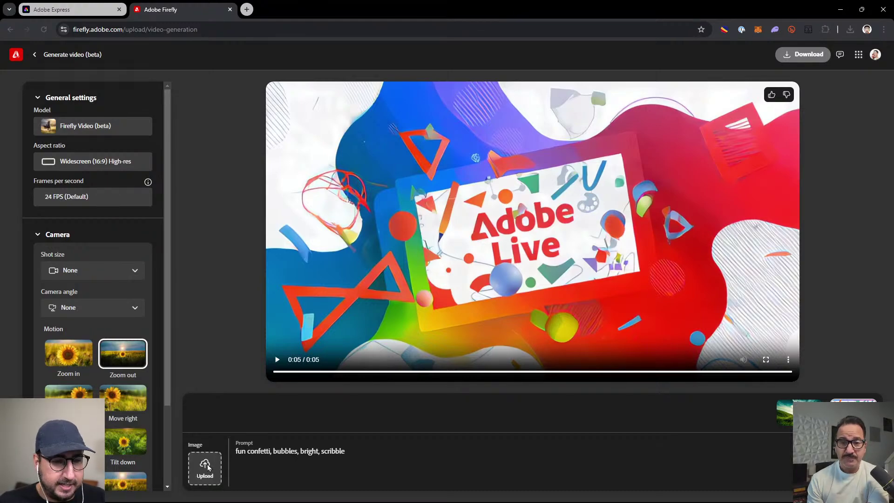
{"action": "left_click", "coordinate": [204, 468]}
{"action": "left_click", "coordinate": [216, 139]}
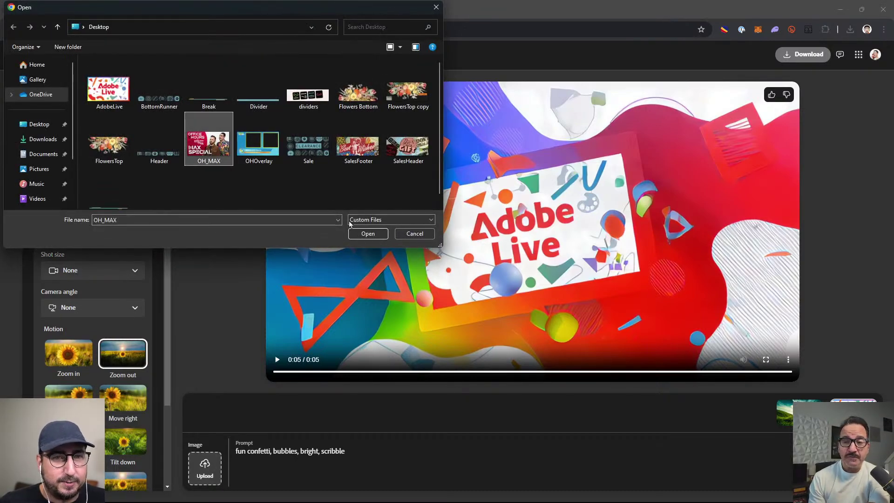
{"action": "left_click", "coordinate": [368, 233]}
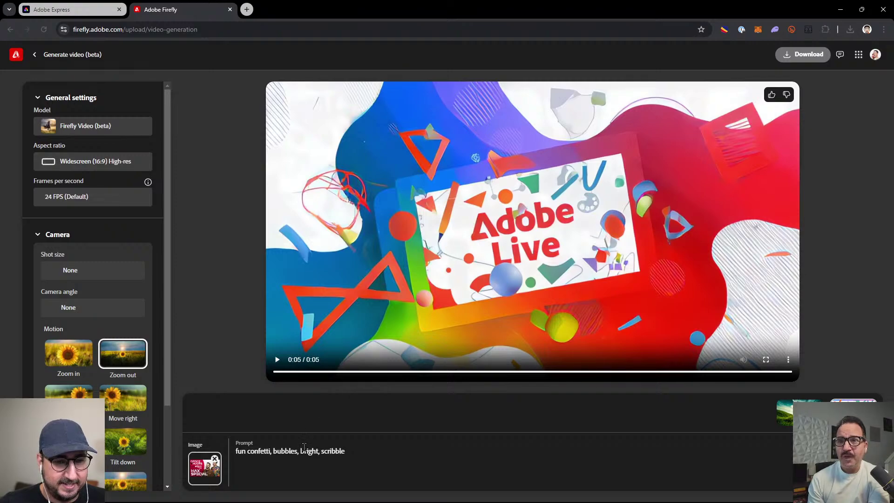
Step: Replace the prompt with "neon, lightning, dancing people" and generate a new video from the OH_MAX image
{"action": "left_click_drag", "start_coordinate": [351, 448], "coordinate": [242, 450]}
{"action": "type", "text": "neon, lightning, dancing people"}
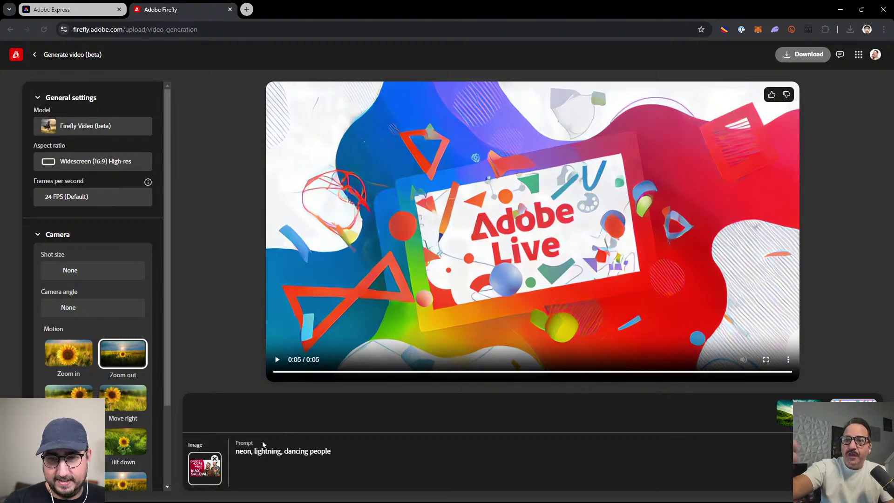
{"action": "left_click", "coordinate": [848, 469]}
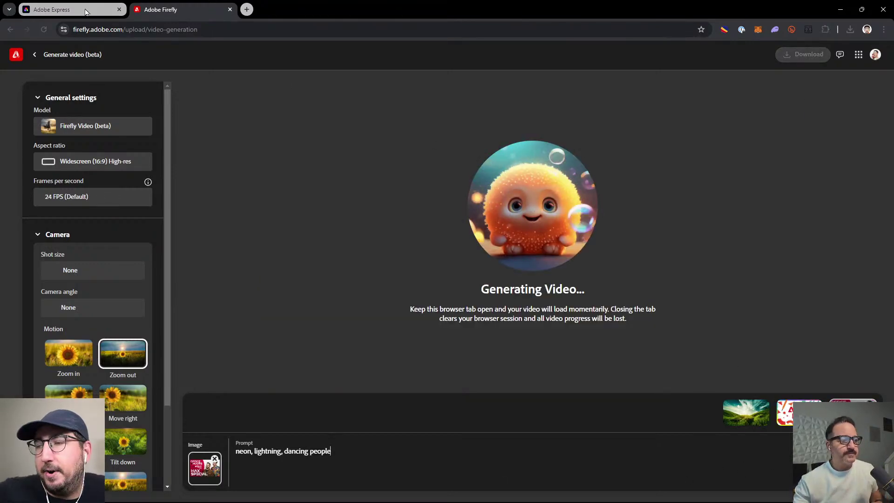
{"action": "mouse_move", "coordinate": [86, 12]}
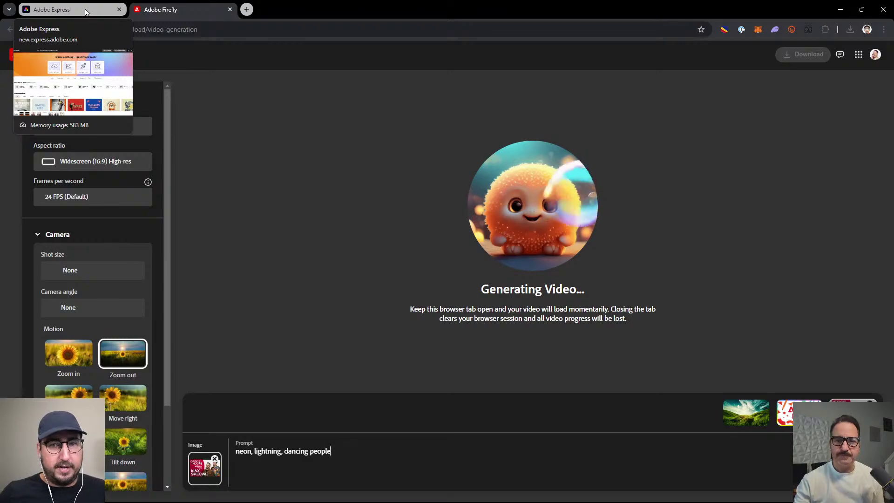
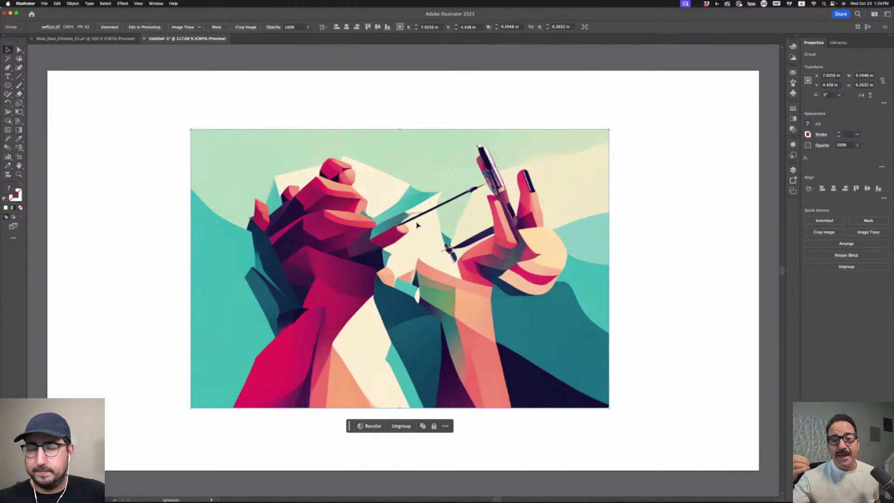
Step: Open Image Trace for the hands illustration, place its settings beside the artwork, and trace the image with the High Fidelity Photo preset
{"action": "left_click", "coordinate": [161, 3]}
{"action": "left_click", "coordinate": [200, 213]}
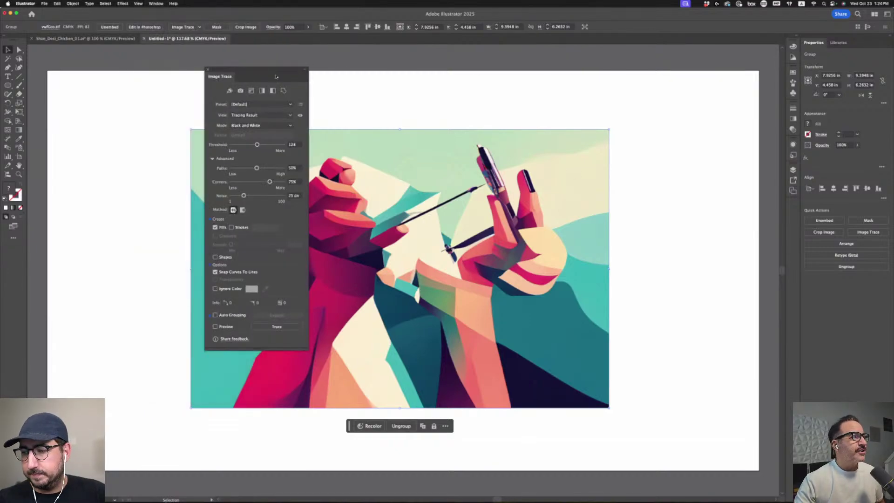
{"action": "left_click_drag", "start_coordinate": [272, 70], "coordinate": [693, 131]}
{"action": "left_click", "coordinate": [689, 165]}
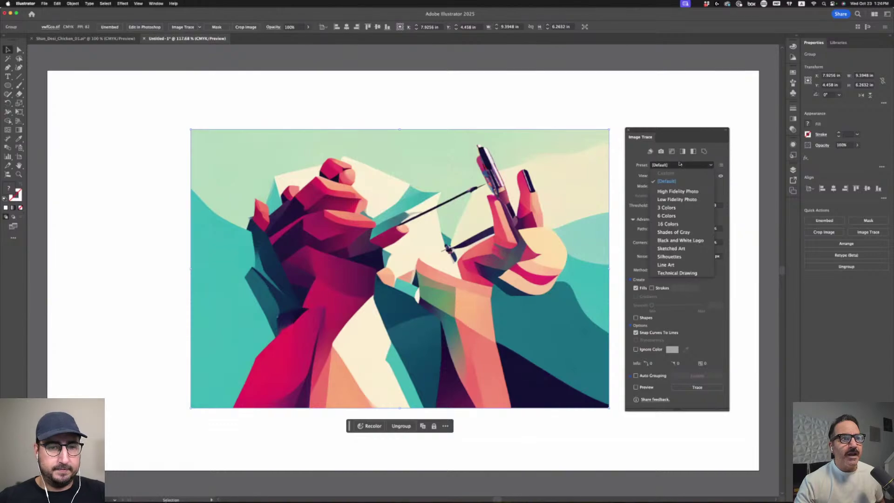
{"action": "left_click", "coordinate": [686, 191]}
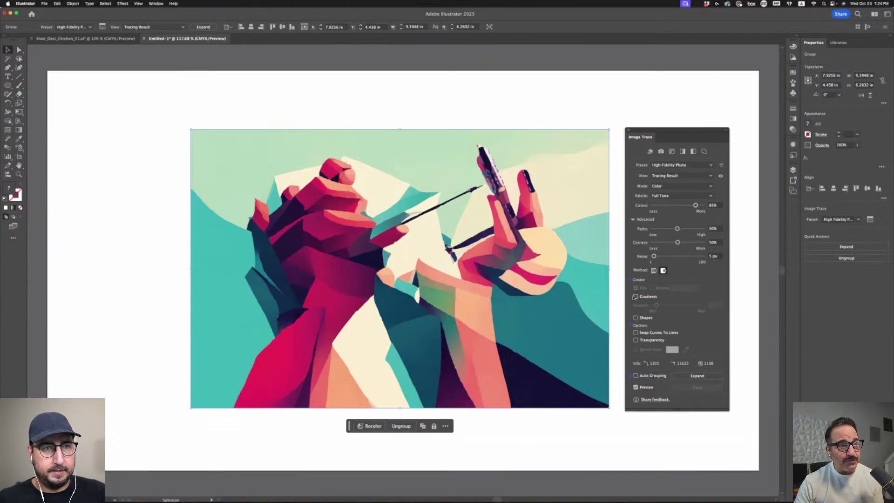
Step: Enable gradients in the tracing with smoothness at about 47%, expand it into editable vector artwork, and deselect it
{"action": "left_click", "coordinate": [636, 297]}
{"action": "left_click", "coordinate": [636, 297]}
{"action": "left_click_drag", "start_coordinate": [656, 304], "coordinate": [670, 305]}
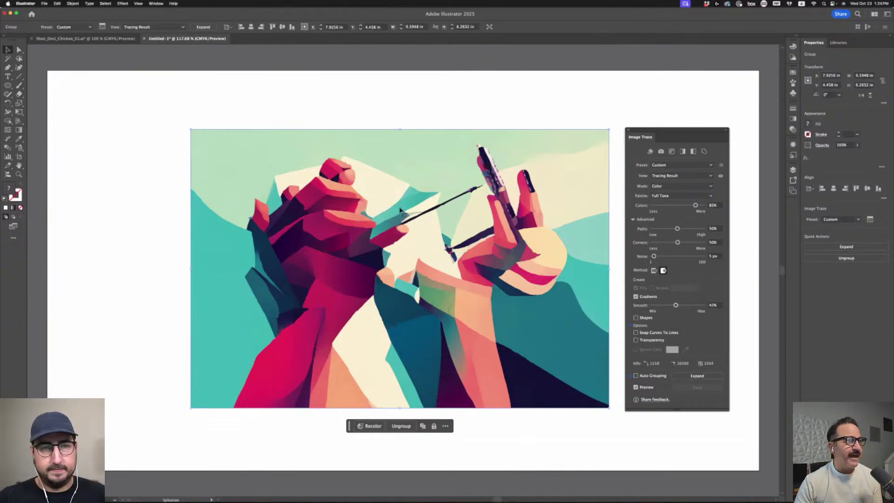
{"action": "left_click", "coordinate": [697, 376]}
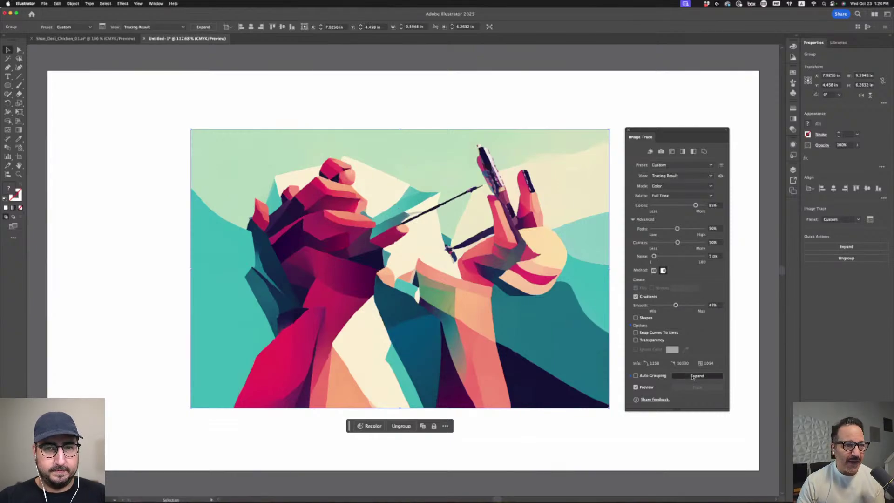
{"action": "left_click", "coordinate": [237, 437]}
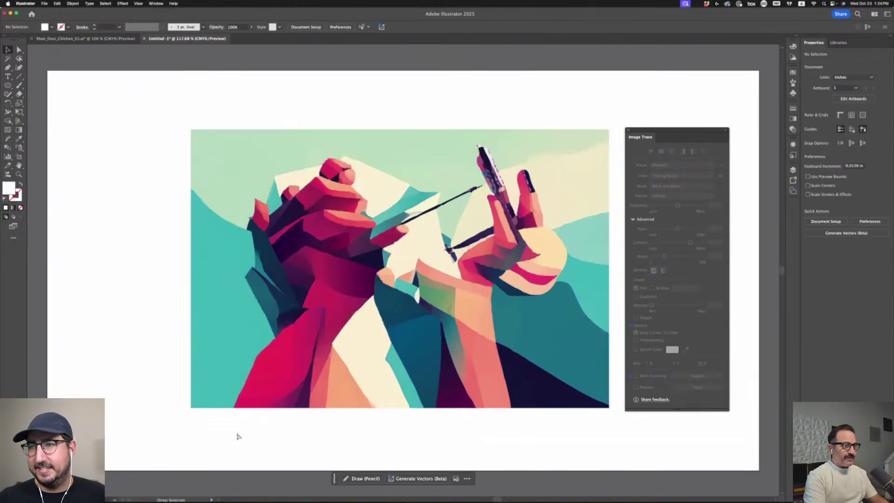
Step: Examine the traced hands artwork in outline view and inspect the purple gradient on the wrist up close
{"action": "key", "text": "super+y"}
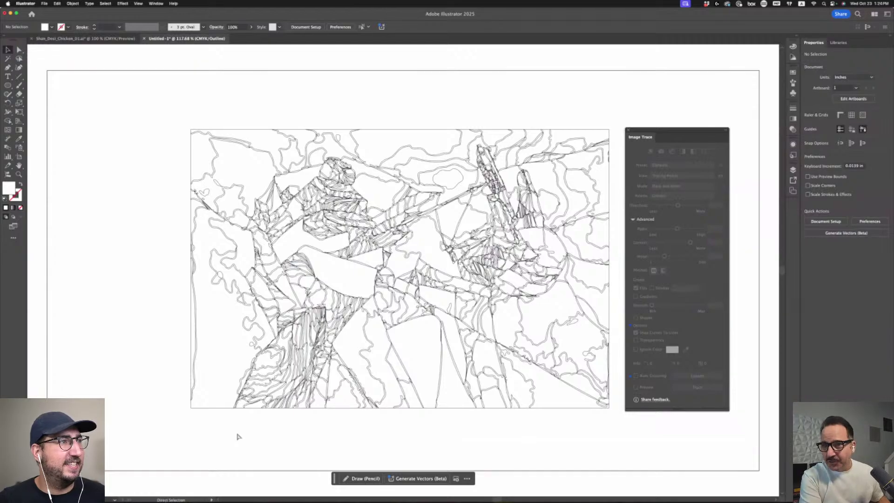
{"action": "key", "text": "super+y"}
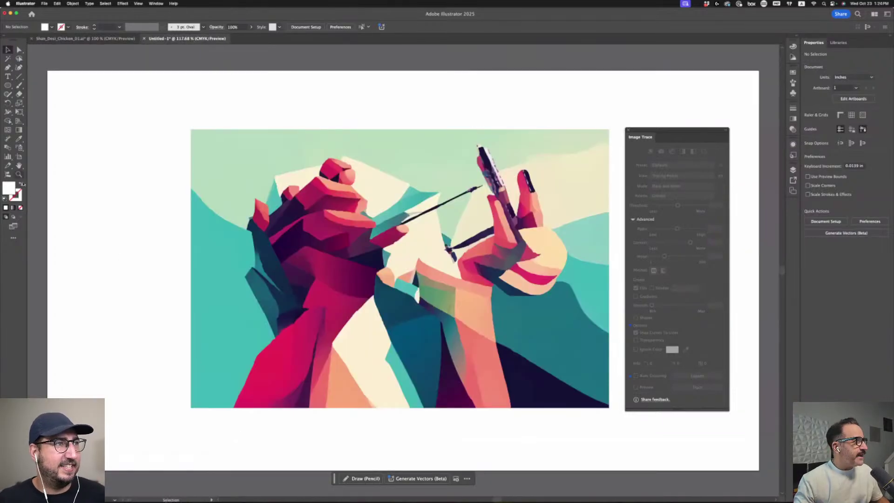
{"action": "key", "text": "z"}
{"action": "left_click_drag", "start_coordinate": [253, 280], "coordinate": [301, 317]}
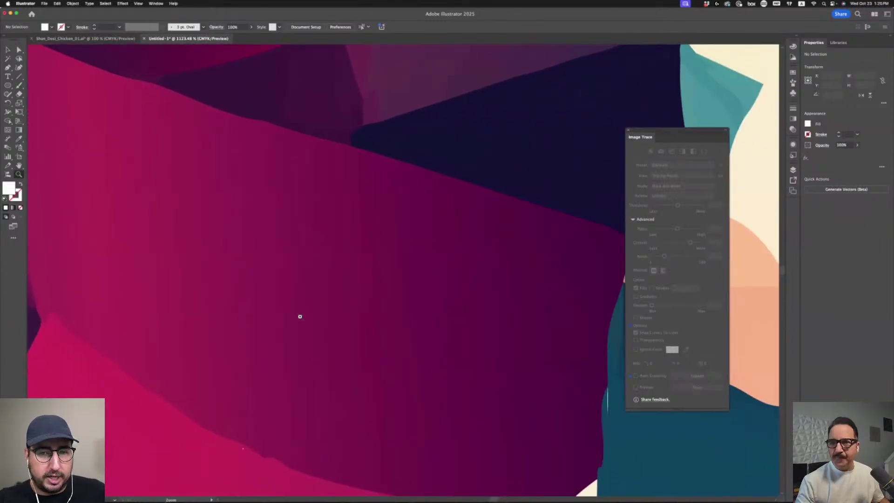
{"action": "key", "text": "super+minus"}
{"action": "key", "text": "super+minus"}
{"action": "key", "text": "super+minus"}
{"action": "key", "text": "super+minus"}
{"action": "key", "text": "super+minus"}
{"action": "key", "text": "super+minus"}
{"action": "key", "text": "super+minus"}
{"action": "key", "text": "super+minus"}
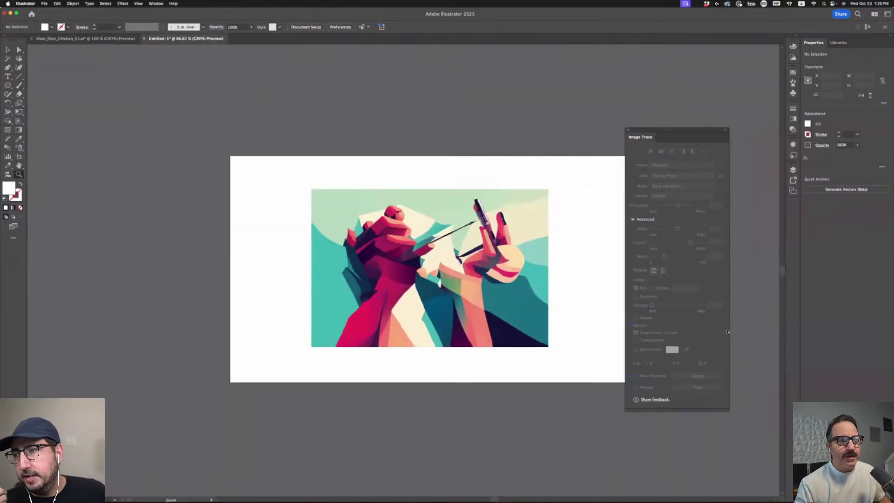
Step: Undo the expansion to return to the live trace, and enable Shapes and Snap Curves to Lines
{"action": "key", "text": "a"}
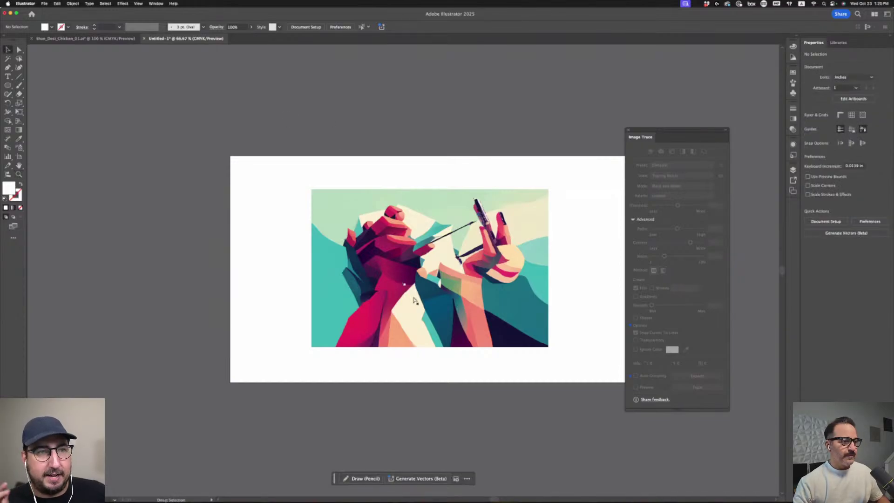
{"action": "key", "text": "super+z"}
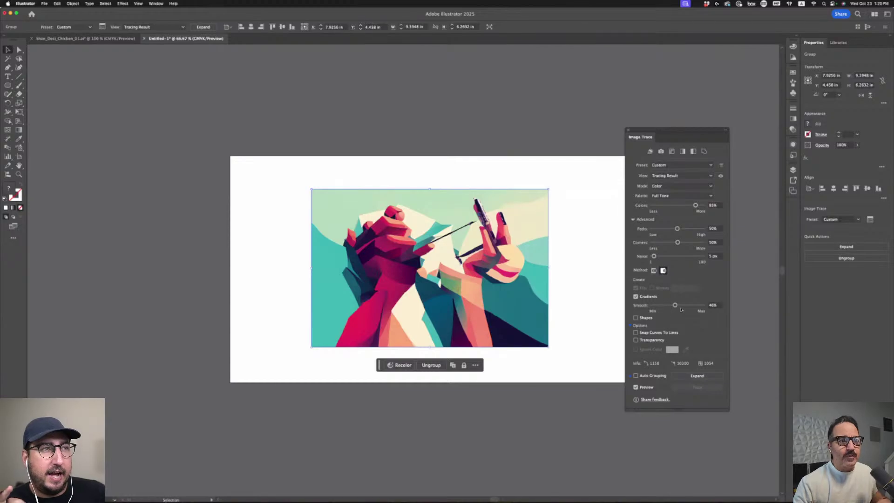
{"action": "left_click", "coordinate": [635, 318]}
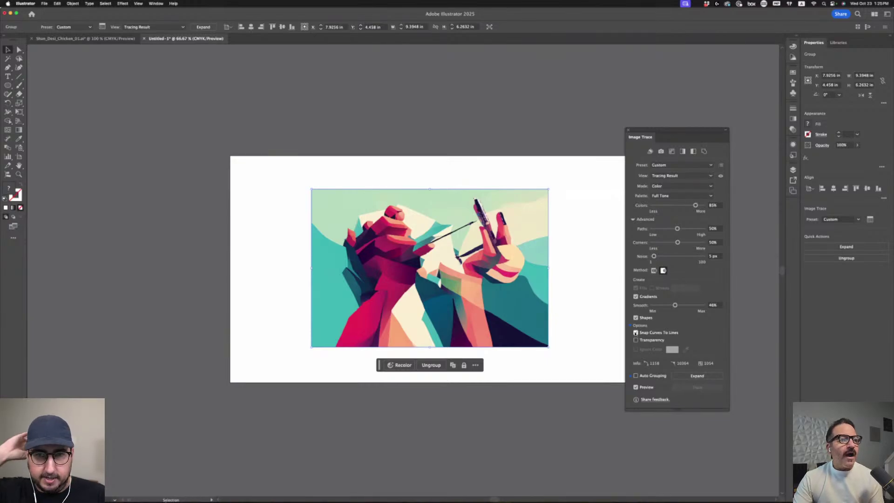
Step: Expand the trace into paths and shift all of its paths slightly up and to the left inside the group
{"action": "left_click", "coordinate": [697, 376]}
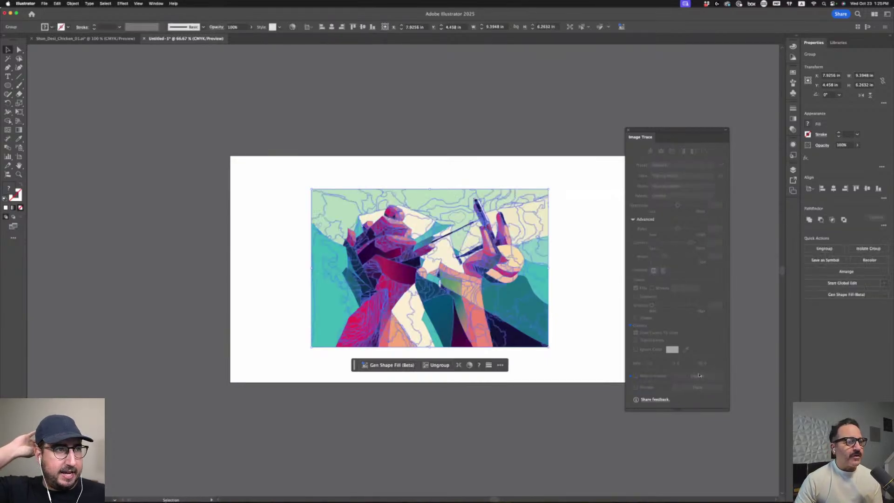
{"action": "left_click", "coordinate": [589, 342]}
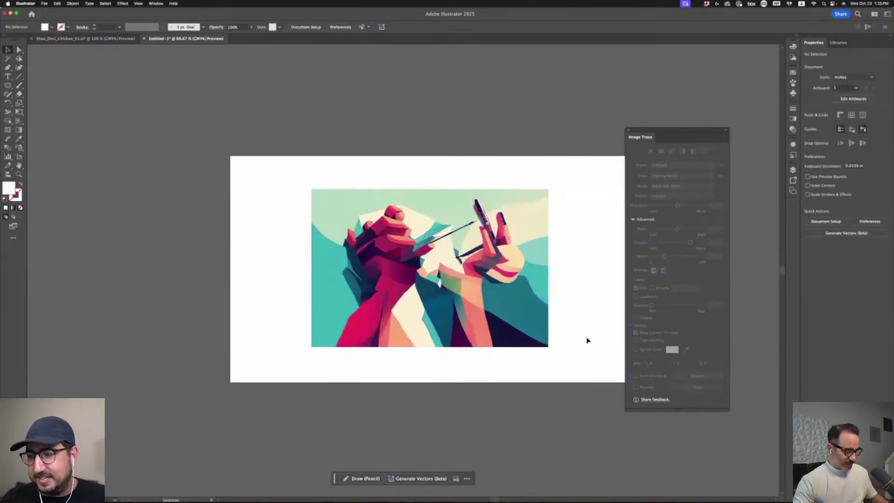
{"action": "double_click", "coordinate": [533, 309]}
{"action": "mouse_move", "coordinate": [534, 309]}
{"action": "left_mouse_down"}
{"action": "mouse_move", "coordinate": [532, 322]}
{"action": "mouse_move", "coordinate": [521, 299]}
{"action": "left_mouse_up"}
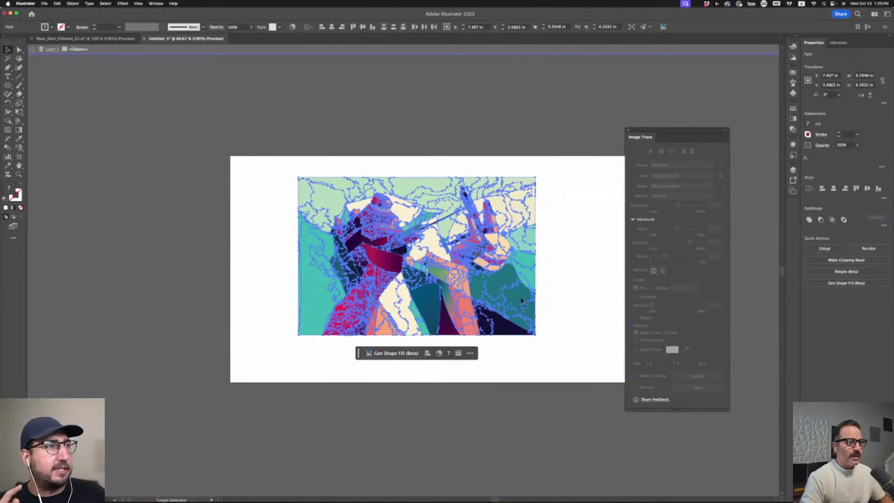
{"action": "left_click", "coordinate": [520, 50]}
{"action": "left_click", "coordinate": [401, 123]}
Step: Try pulling individual teal and cream shapes out of the artwork with Direct Selection, and undo the moves
{"action": "key", "text": "a"}
{"action": "left_click_drag", "start_coordinate": [495, 285], "coordinate": [569, 333]}
{"action": "key", "text": "super+z"}
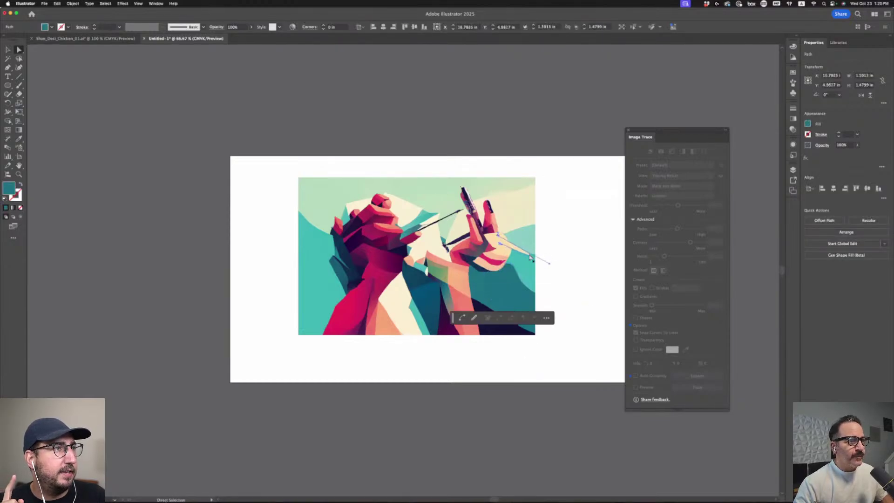
{"action": "left_click", "coordinate": [501, 247]}
{"action": "left_click", "coordinate": [596, 227]}
{"action": "left_click_drag", "start_coordinate": [500, 250], "coordinate": [573, 269]}
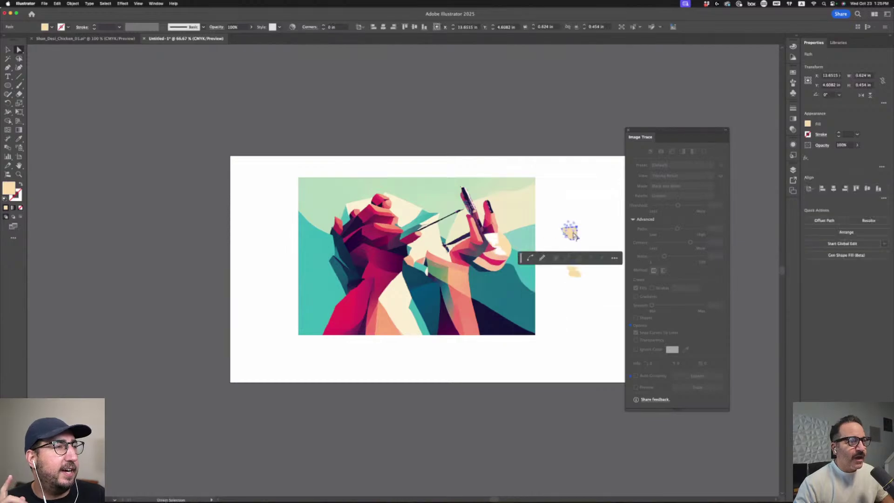
{"action": "key", "text": "super+z"}
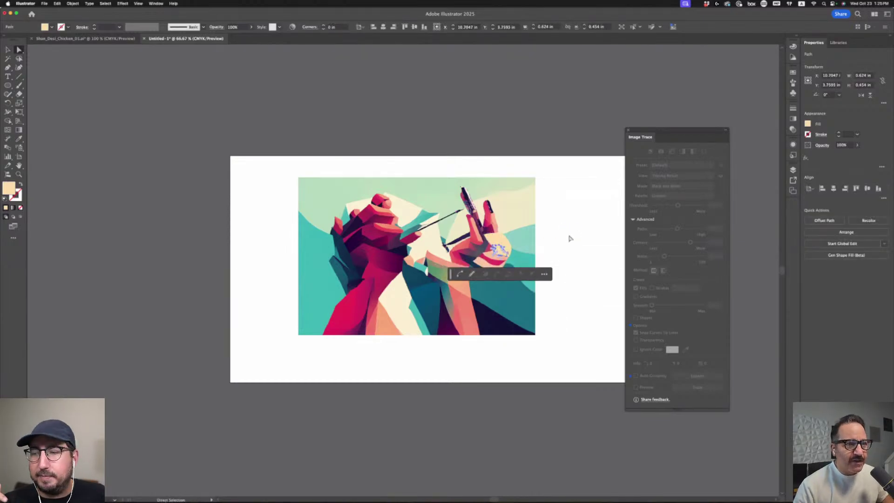
Step: Undo the artwork move and the expansion to return to the live trace
{"action": "left_click", "coordinate": [569, 238]}
{"action": "key", "text": "v"}
{"action": "key", "text": "super+a"}
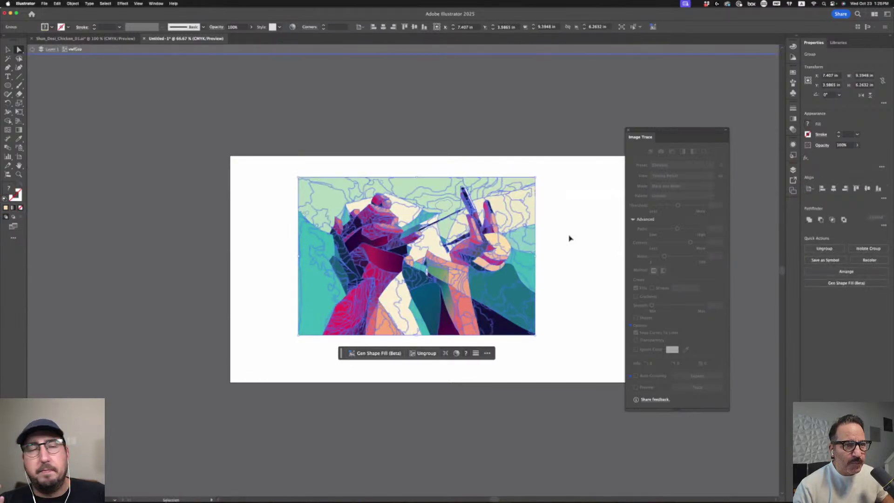
{"action": "key", "text": "super+z"}
{"action": "key", "text": "super+z"}
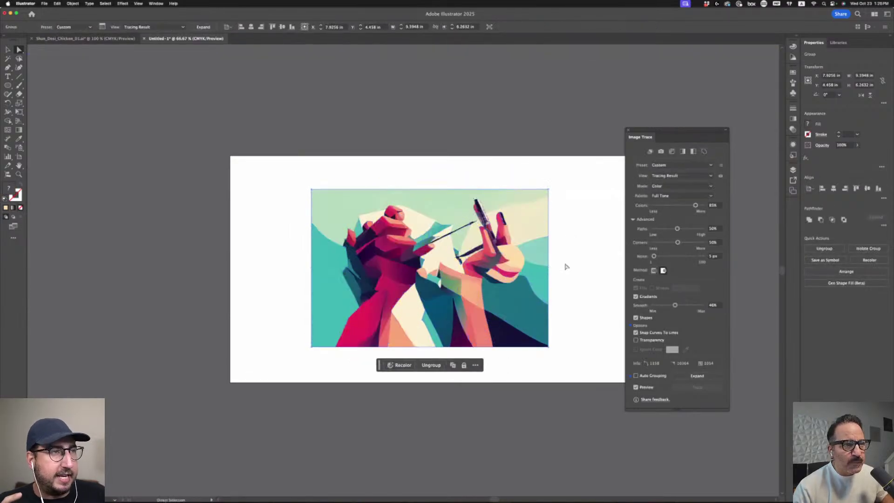
Step: Reselect the traced image and turn off Snap Curves to Lines
{"action": "left_click", "coordinate": [8, 50]}
{"action": "left_click", "coordinate": [275, 134]}
{"action": "left_click", "coordinate": [419, 209]}
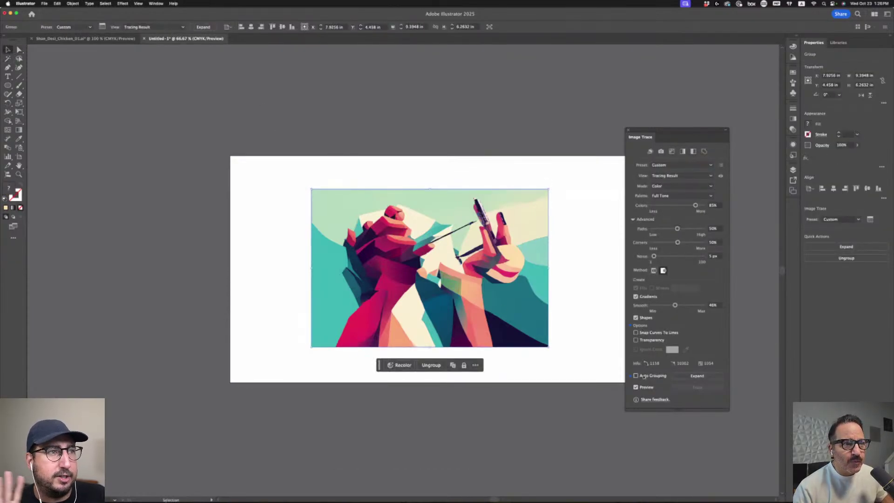
{"action": "left_click", "coordinate": [635, 341]}
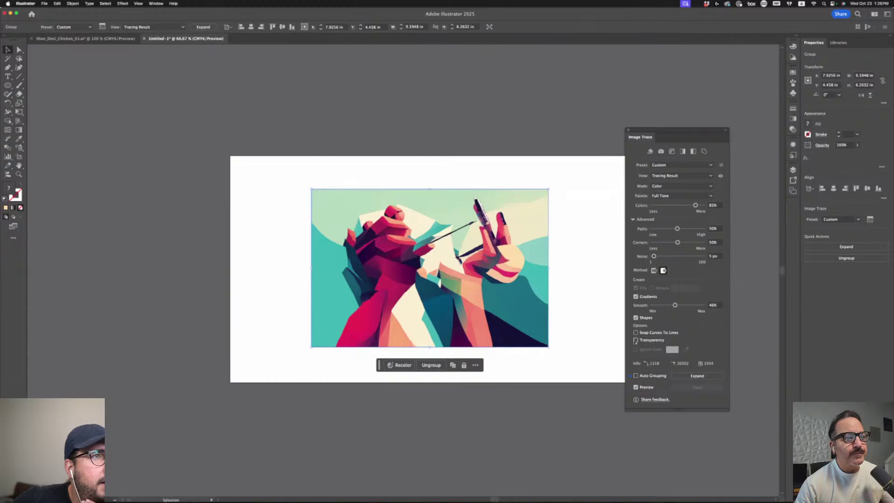
Step: Set the trace's Paths to 83%, Corners to 82% and gradient smoothness to 100%
{"action": "left_click", "coordinate": [694, 229]}
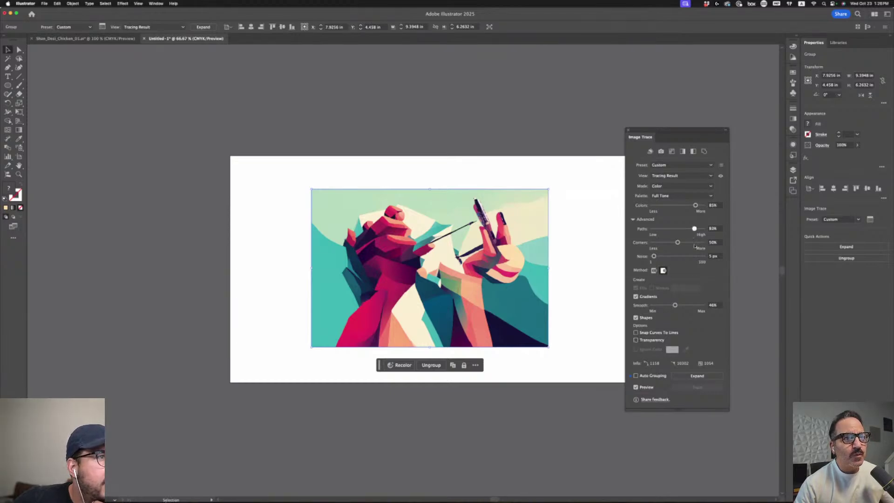
{"action": "left_click", "coordinate": [694, 242]}
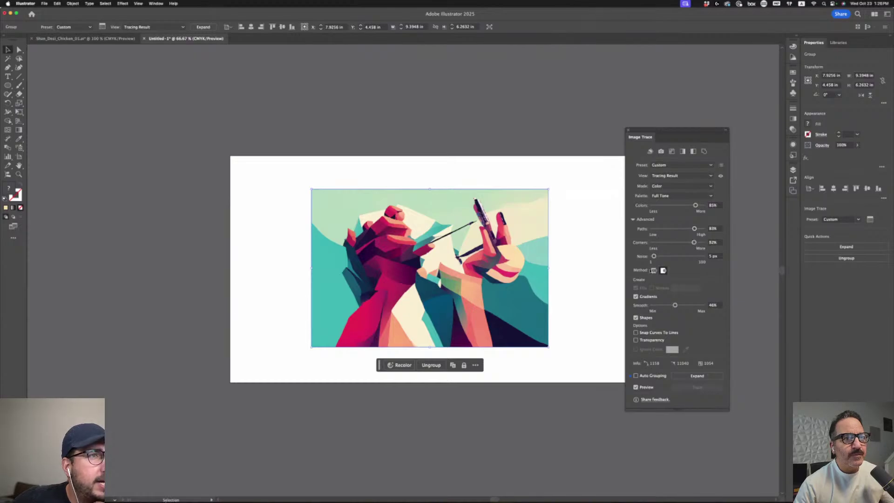
{"action": "left_click_drag", "start_coordinate": [675, 305], "coordinate": [703, 305]}
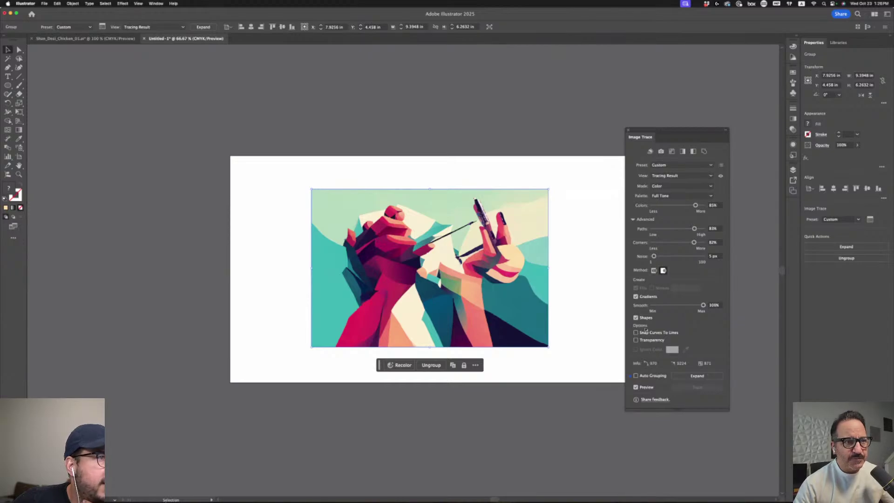
Step: Enable Snap Curves to Lines and Auto Grouping for the trace, and expand it into paths
{"action": "left_click", "coordinate": [636, 333]}
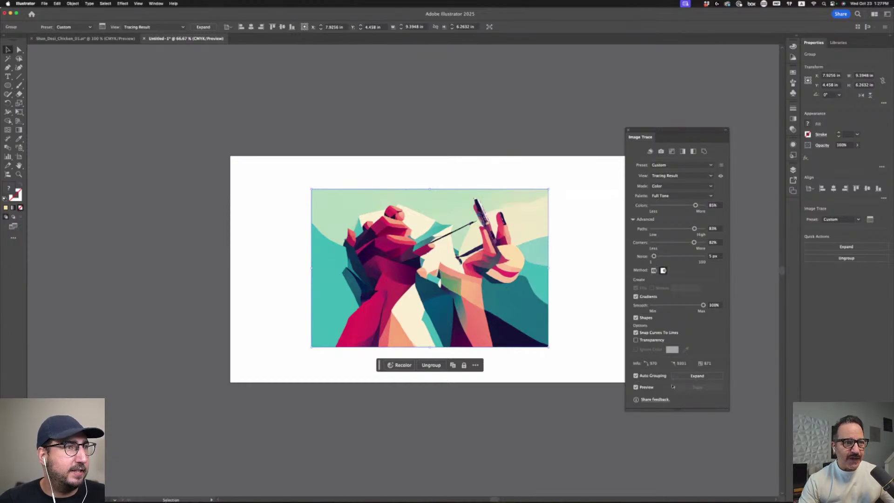
{"action": "left_click", "coordinate": [699, 376]}
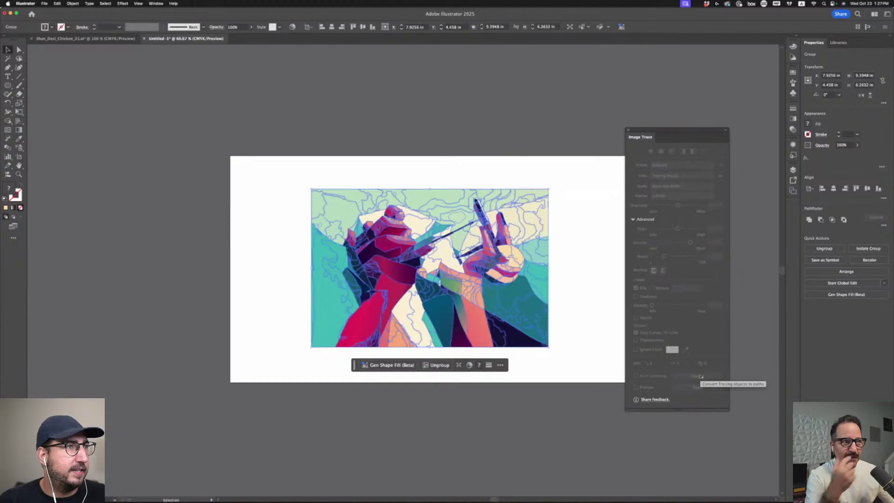
{"action": "left_click", "coordinate": [133, 229]}
Step: Try pulling the teal and mint background shapes out of the expanded artwork, and undo the moves
{"action": "key", "text": "a"}
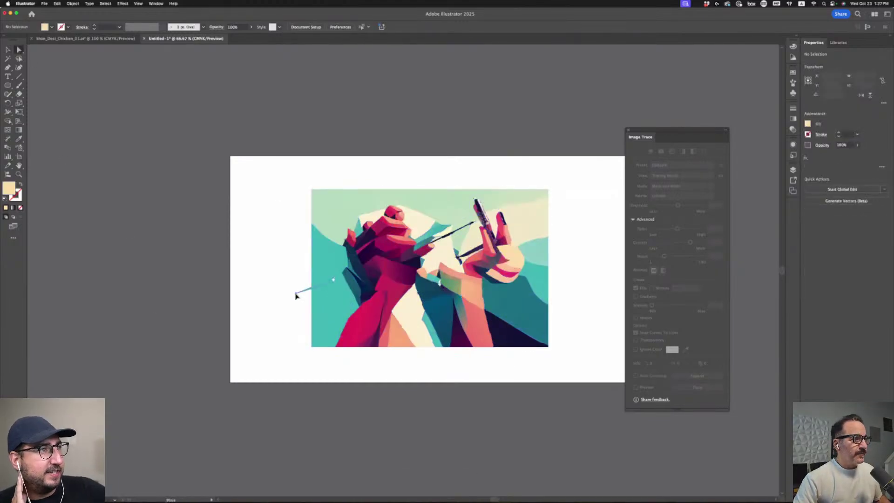
{"action": "left_click", "coordinate": [296, 296]}
{"action": "left_click_drag", "start_coordinate": [326, 298], "coordinate": [246, 307]}
{"action": "left_click", "coordinate": [338, 214]}
{"action": "left_click_drag", "start_coordinate": [337, 214], "coordinate": [254, 145]}
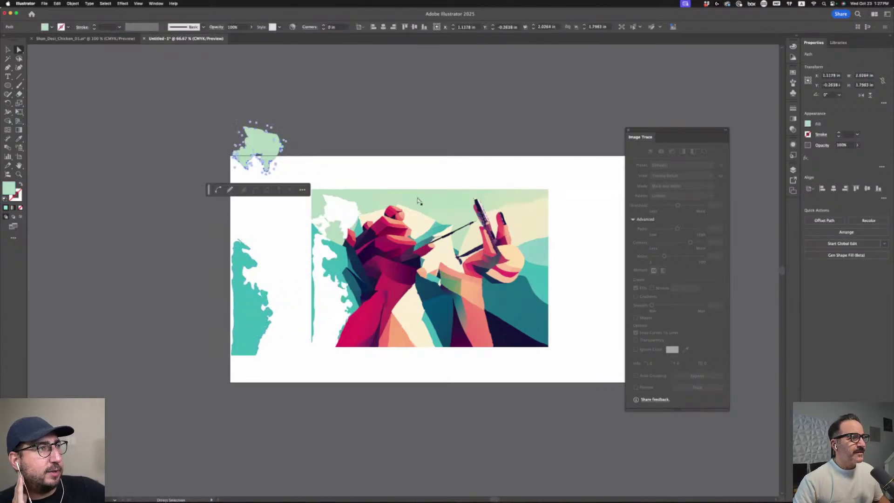
{"action": "key", "text": "super+z"}
{"action": "key", "text": "super+z"}
{"action": "key", "text": "super+z"}
{"action": "key", "text": "super+z"}
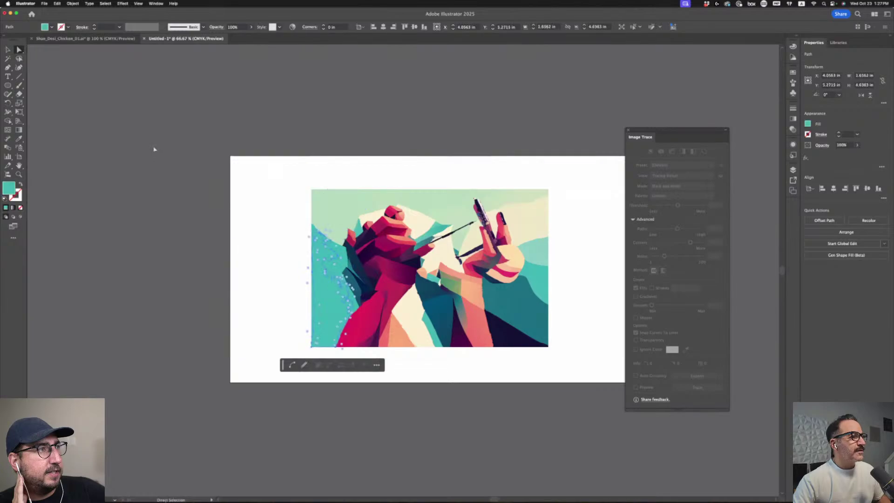
{"action": "left_click", "coordinate": [78, 118]}
Step: Try moving and ungrouping the expanded artwork to test how its pieces are grouped, undoing the trial edits
{"action": "key", "text": "v"}
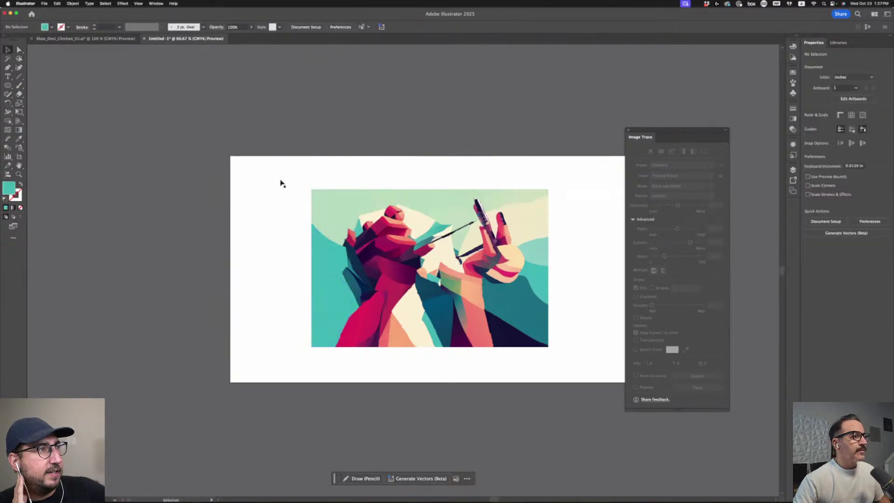
{"action": "left_click", "coordinate": [360, 234]}
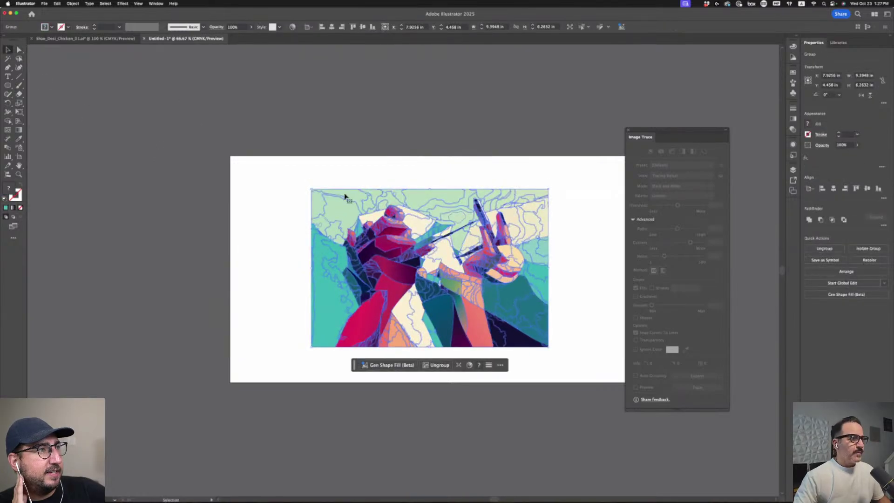
{"action": "mouse_move", "coordinate": [335, 209]}
{"action": "left_mouse_down"}
{"action": "mouse_move", "coordinate": [307, 174]}
{"action": "mouse_move", "coordinate": [303, 225]}
{"action": "mouse_move", "coordinate": [318, 166]}
{"action": "left_mouse_up"}
{"action": "key", "text": "super+shift+g"}
{"action": "left_click", "coordinate": [316, 196]}
{"action": "key", "text": "super+z"}
{"action": "left_click_drag", "start_coordinate": [371, 206], "coordinate": [426, 191]}
{"action": "key", "text": "super+z"}
{"action": "left_click", "coordinate": [441, 173]}
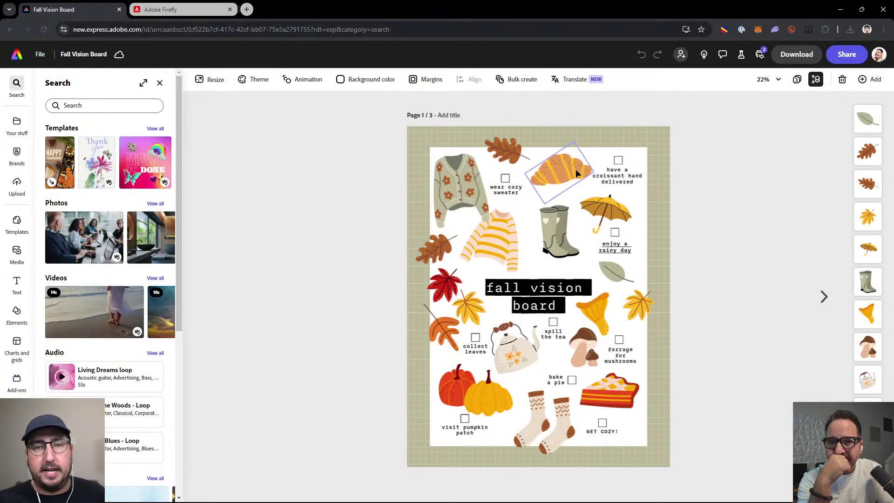
Step: In Adobe Express, apply the Popping animation to all text and objects on the Fall Vision Board page and preview it
{"action": "left_click", "coordinate": [296, 83]}
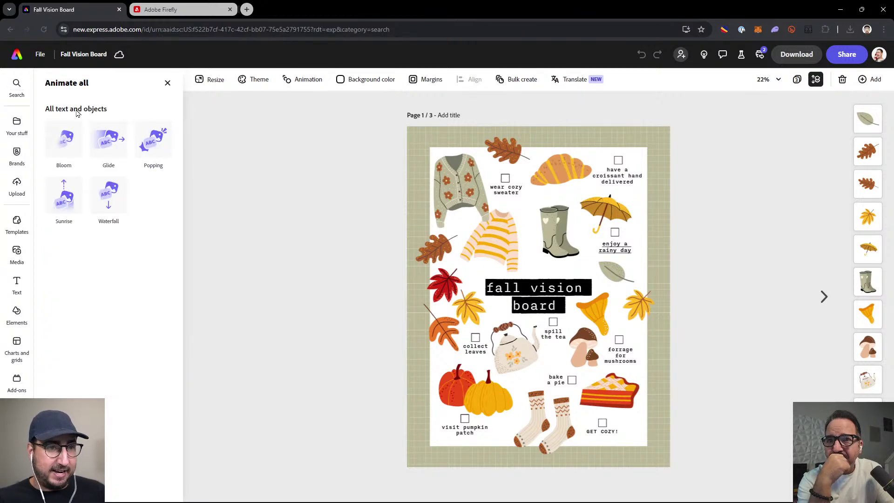
{"action": "left_click", "coordinate": [154, 148]}
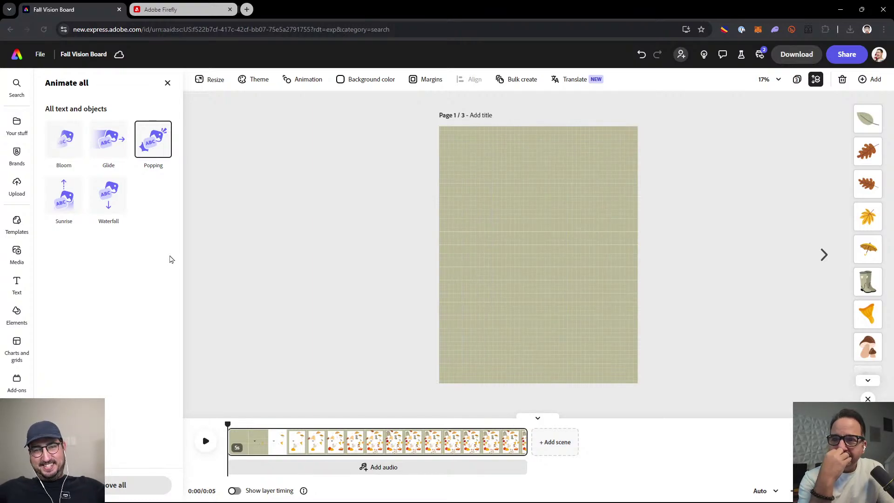
{"action": "left_click", "coordinate": [206, 441]}
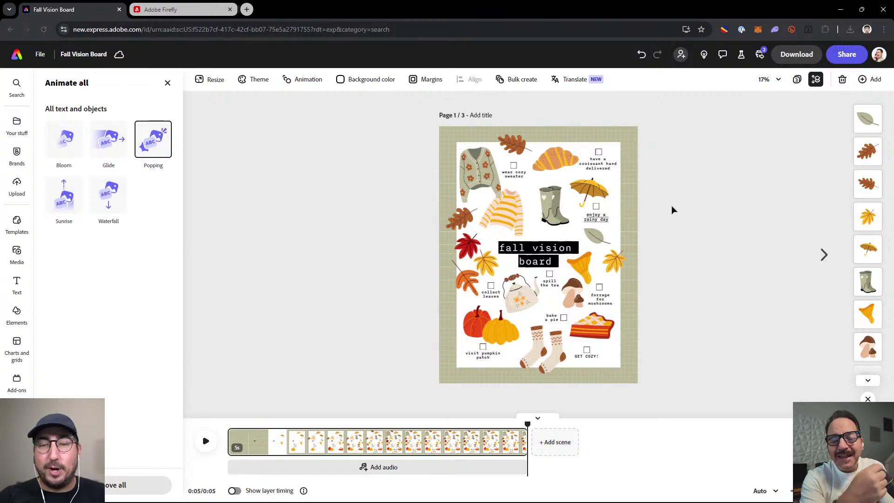
Step: Close the animation and search panels, and replay the page animation with the whole page in view
{"action": "scroll", "coordinate": [671, 210], "scroll_direction": "up", "scroll_amount": 3}
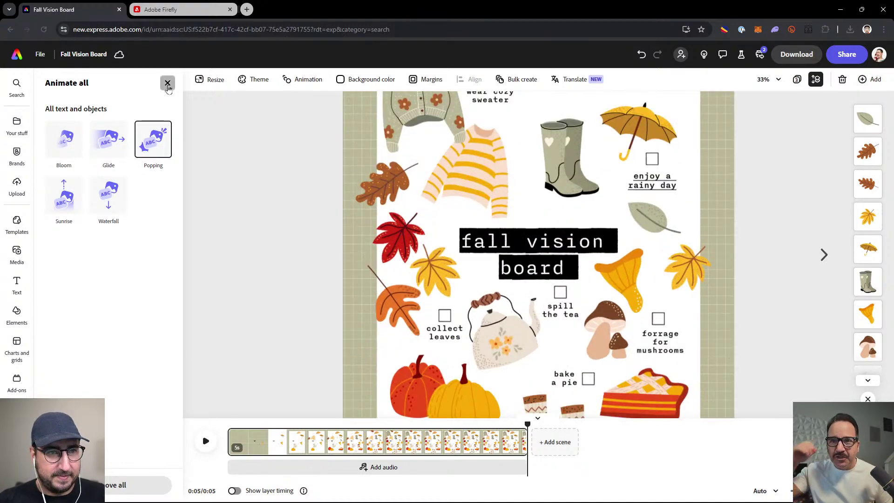
{"action": "left_click", "coordinate": [168, 82]}
{"action": "left_click", "coordinate": [159, 83]}
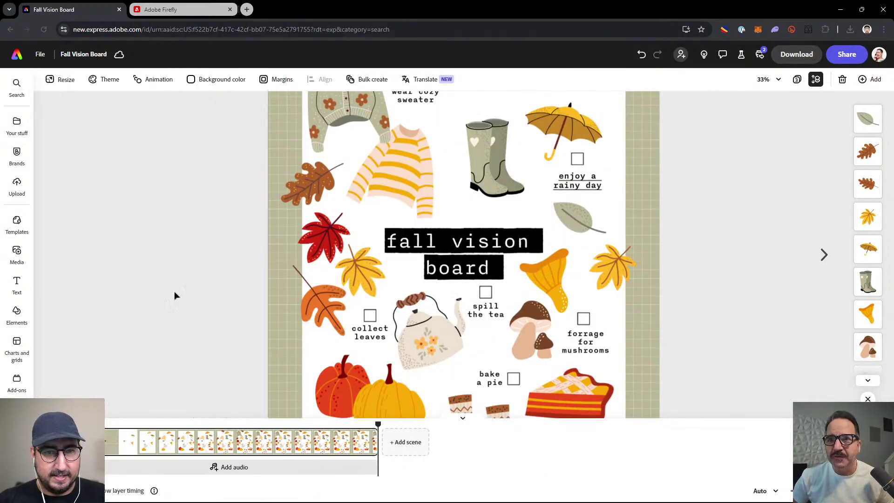
{"action": "key", "text": "ctrl+0"}
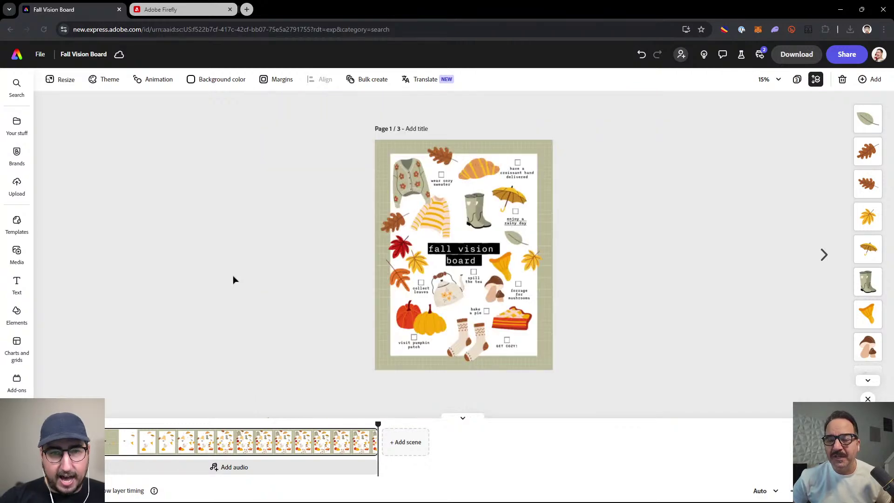
{"action": "left_click", "coordinate": [56, 442]}
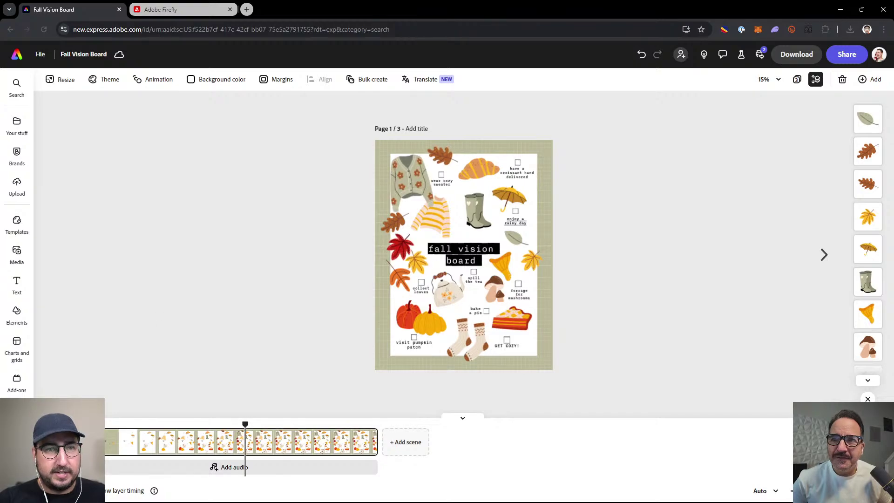
Step: Apply the Bloom animation to all text and objects on the page and preview it
{"action": "left_click", "coordinate": [165, 86]}
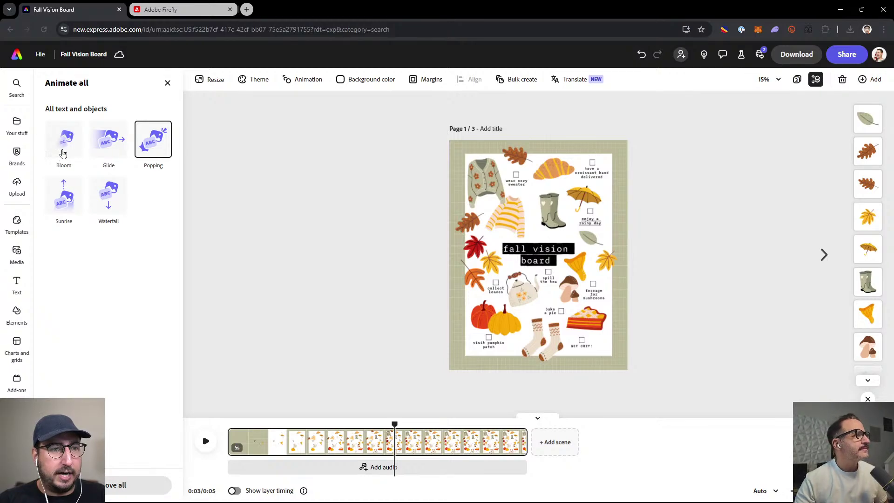
{"action": "left_click", "coordinate": [68, 146]}
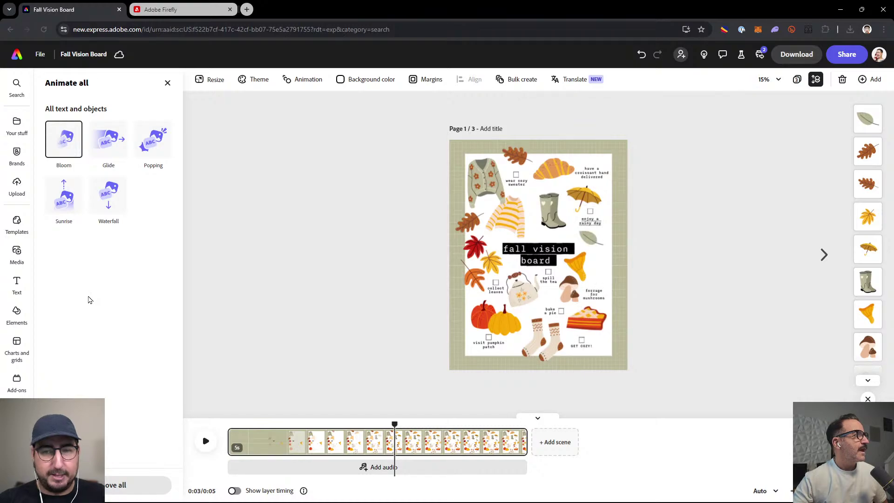
{"action": "left_click", "coordinate": [210, 435]}
{"action": "left_click", "coordinate": [210, 435]}
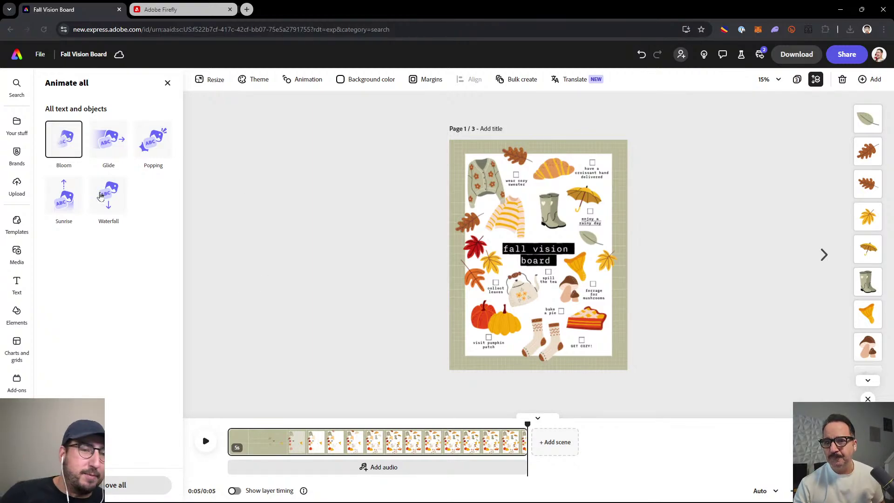
Step: Set the page animation to Waterfall, preview it, and leave the design for the Adobe Express home page
{"action": "left_click", "coordinate": [124, 200]}
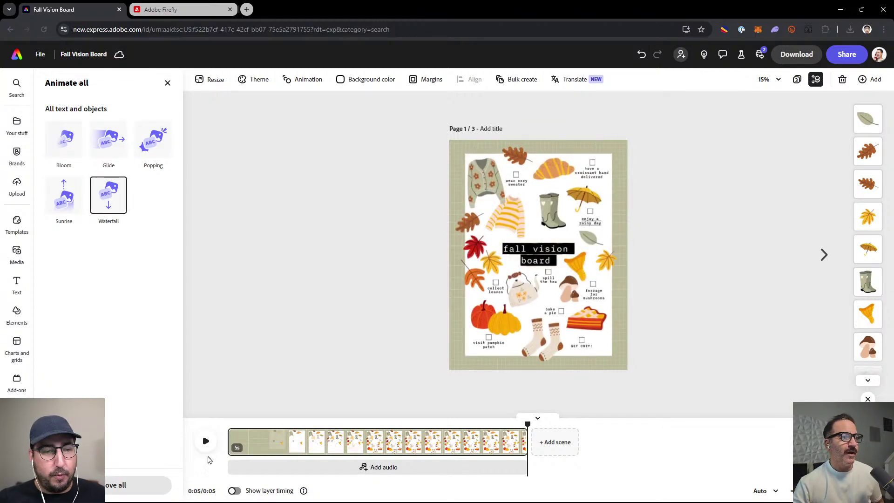
{"action": "left_click", "coordinate": [206, 440]}
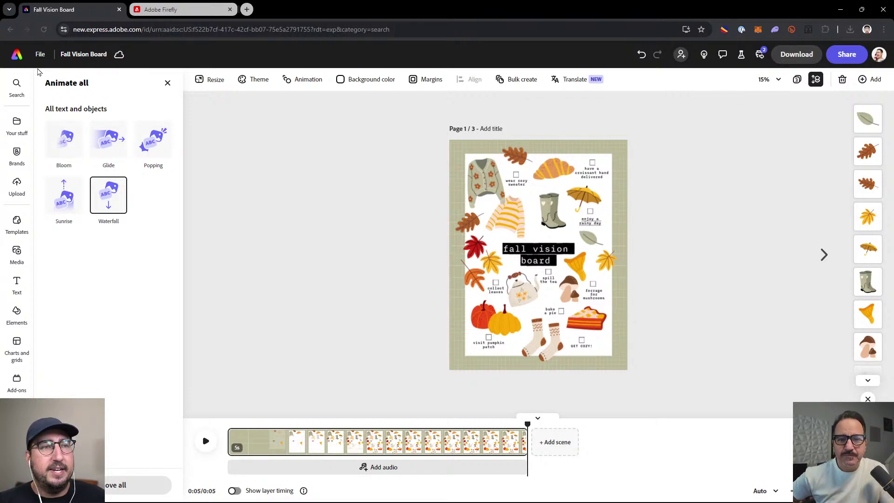
{"action": "left_click", "coordinate": [22, 58]}
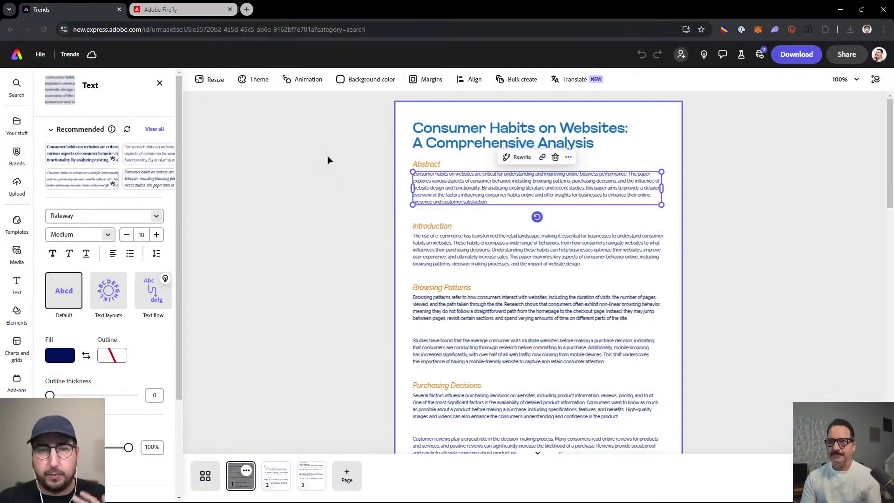
Step: Generate lengthened, casual-sounding rewrites of the Abstract paragraph in the Trends document
{"action": "key", "text": "Escape"}
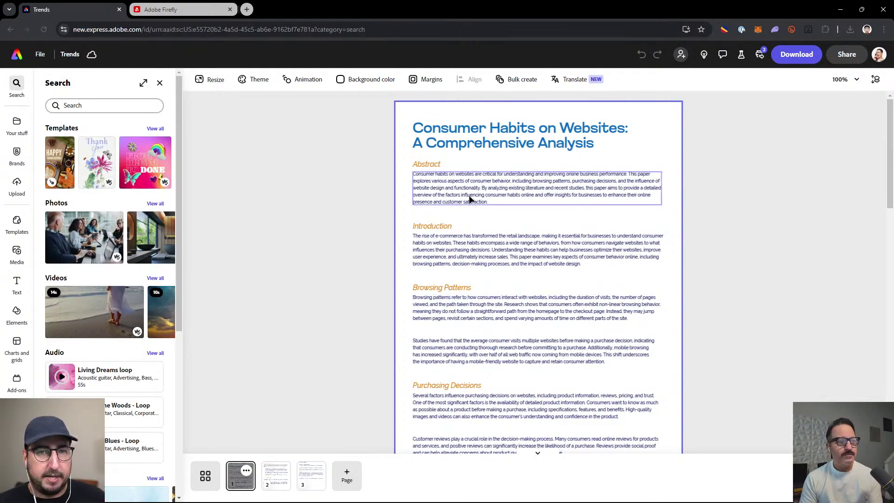
{"action": "key", "text": "ctrl+equal"}
{"action": "key", "text": "ctrl+equal"}
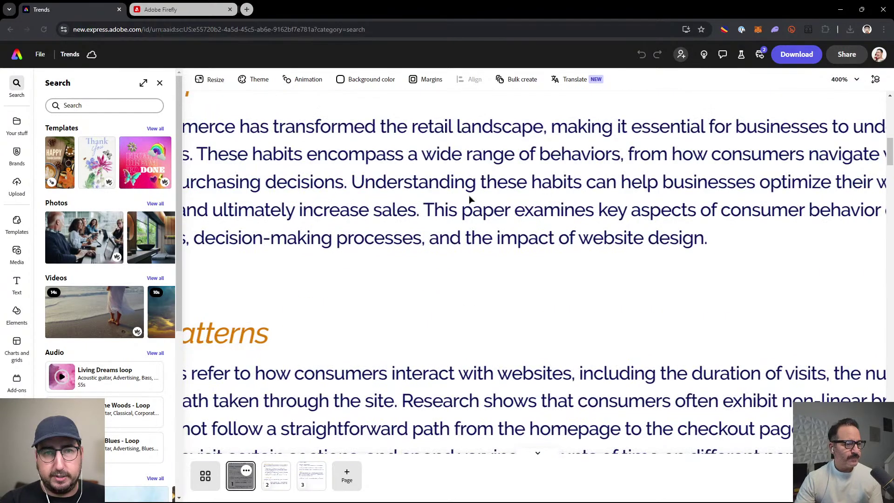
{"action": "key", "text": "ctrl+minus"}
{"action": "scroll", "coordinate": [469, 199], "scroll_direction": "up", "scroll_amount": 3}
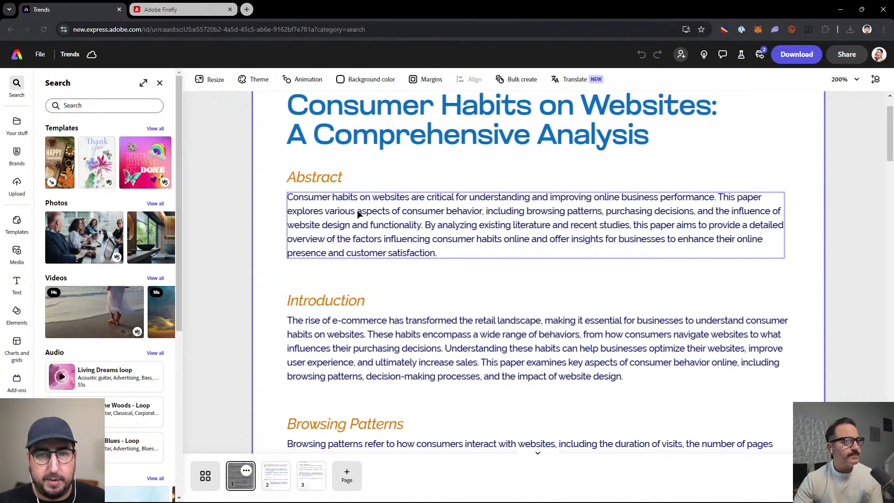
{"action": "left_click", "coordinate": [380, 219]}
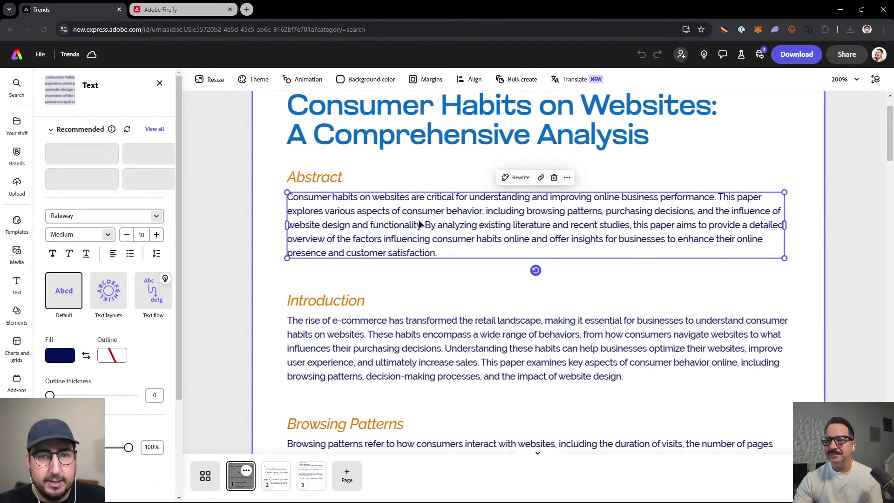
{"action": "left_click", "coordinate": [515, 177]}
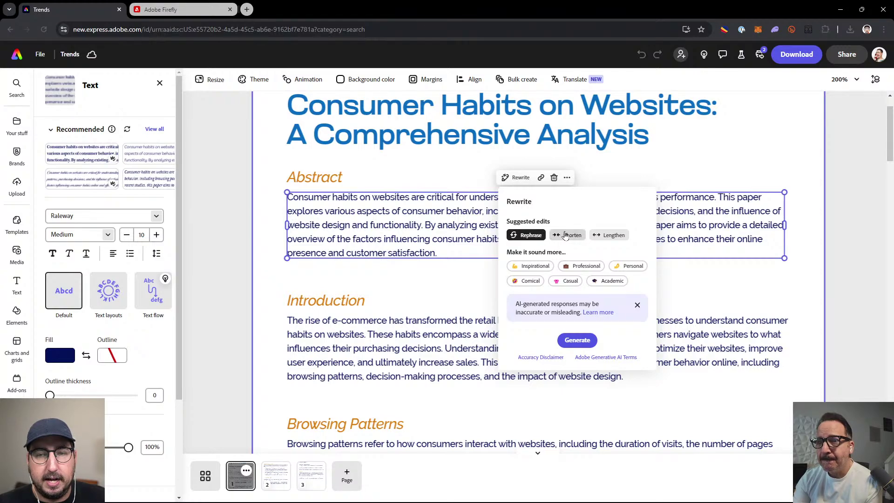
{"action": "left_click", "coordinate": [619, 238]}
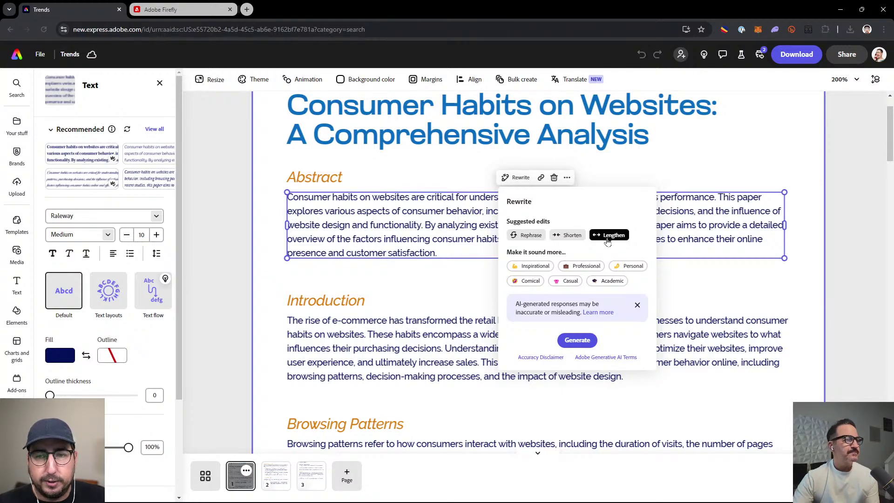
{"action": "left_click", "coordinate": [567, 280]}
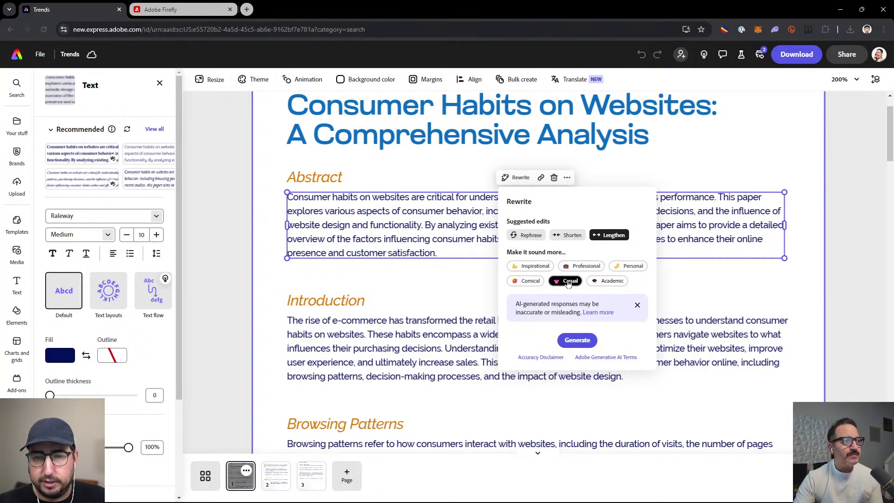
{"action": "left_click", "coordinate": [576, 340]}
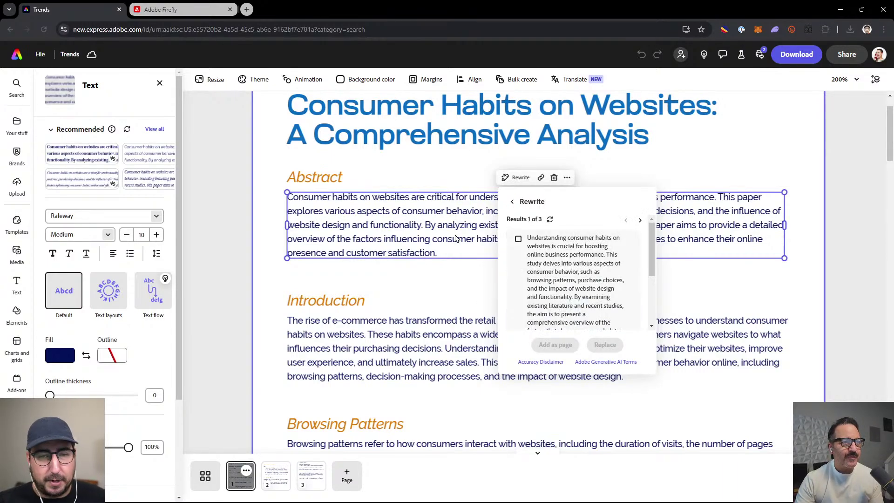
Step: Review the generated rewrites and replace the Abstract paragraph with the second result
{"action": "scroll", "coordinate": [539, 266], "scroll_direction": "down", "scroll_amount": 3}
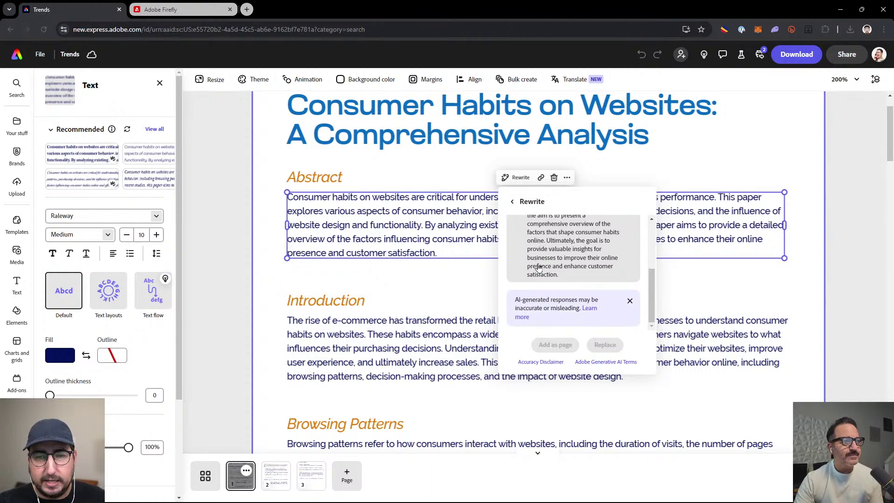
{"action": "scroll", "coordinate": [539, 267], "scroll_direction": "up", "scroll_amount": 3}
{"action": "left_click", "coordinate": [640, 220]}
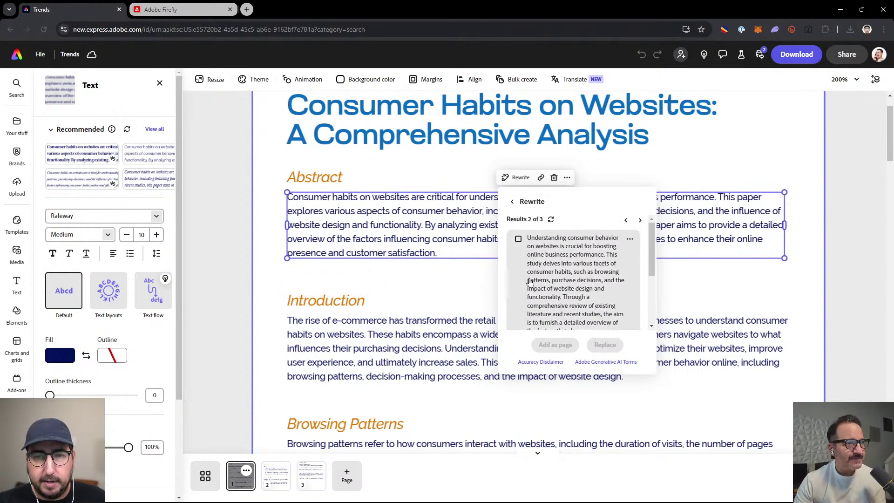
{"action": "scroll", "coordinate": [530, 282], "scroll_direction": "down", "scroll_amount": 3}
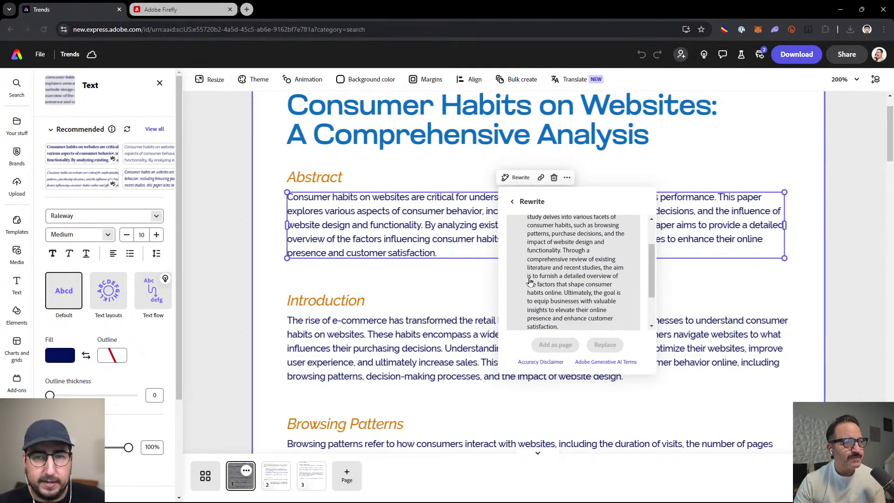
{"action": "scroll", "coordinate": [532, 279], "scroll_direction": "up", "scroll_amount": 3}
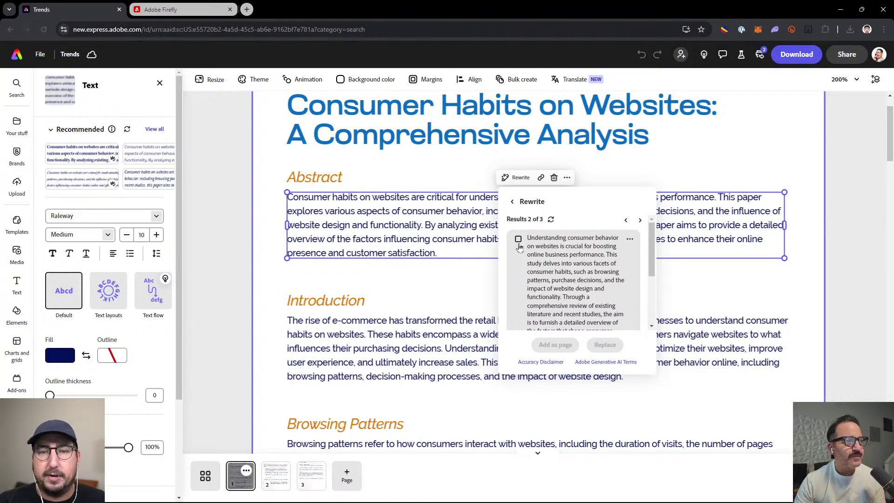
{"action": "left_click", "coordinate": [518, 239]}
{"action": "left_click", "coordinate": [608, 345]}
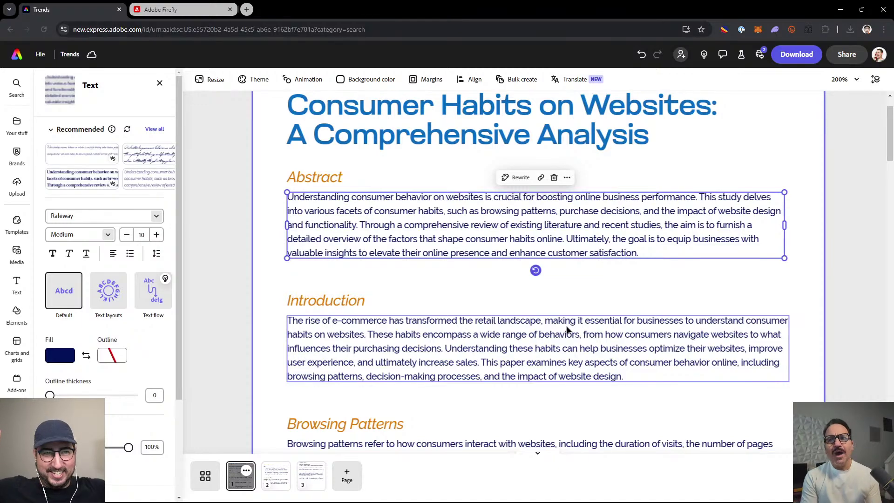
Step: Generate shortened, comical-sounding rewrites of the Introduction paragraph
{"action": "left_click", "coordinate": [403, 347]}
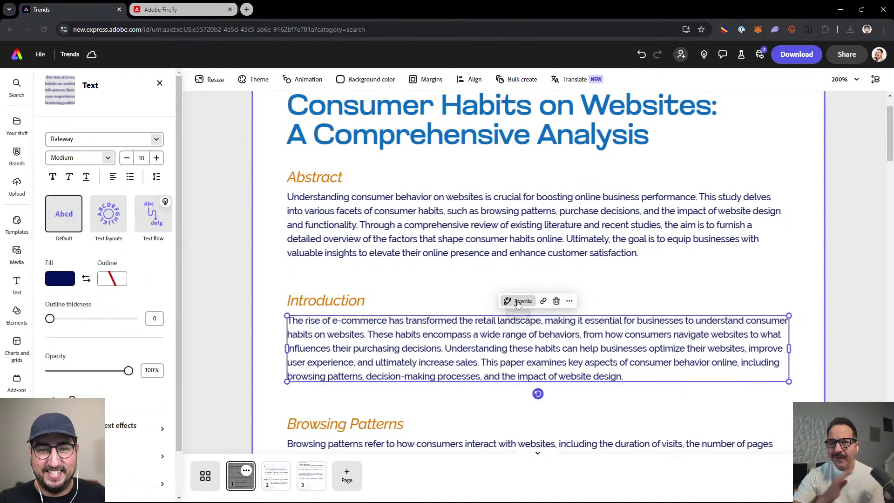
{"action": "left_click", "coordinate": [520, 301]}
{"action": "left_click", "coordinate": [569, 359]}
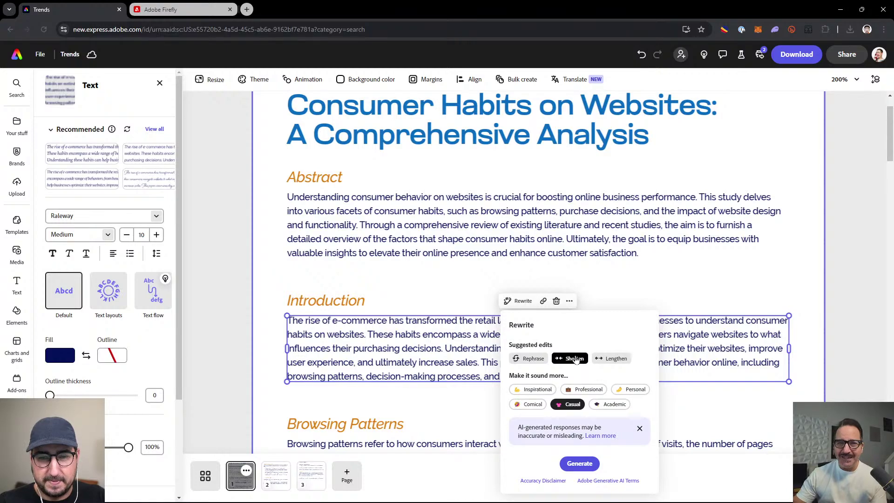
{"action": "left_click", "coordinate": [529, 404]}
{"action": "left_click", "coordinate": [577, 463]}
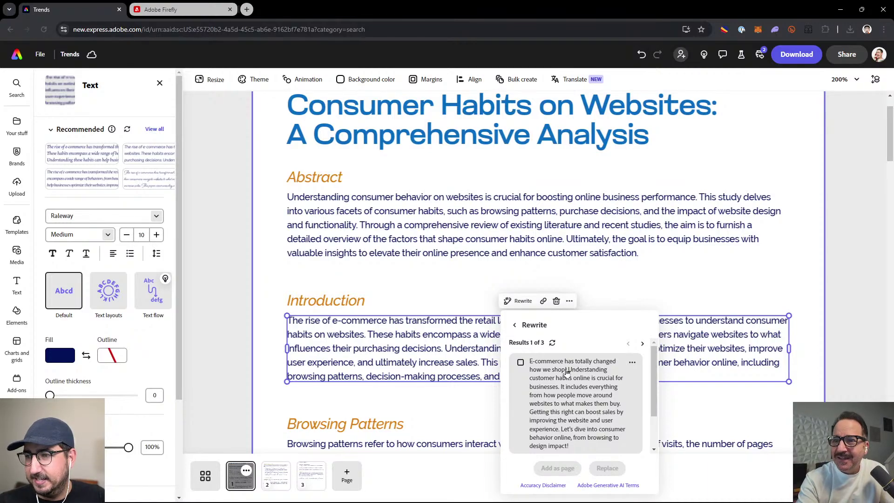
Step: Replace the Introduction paragraph with the first generated rewrite and deselect it to review the page
{"action": "left_click", "coordinate": [566, 371]}
{"action": "left_click", "coordinate": [607, 468]}
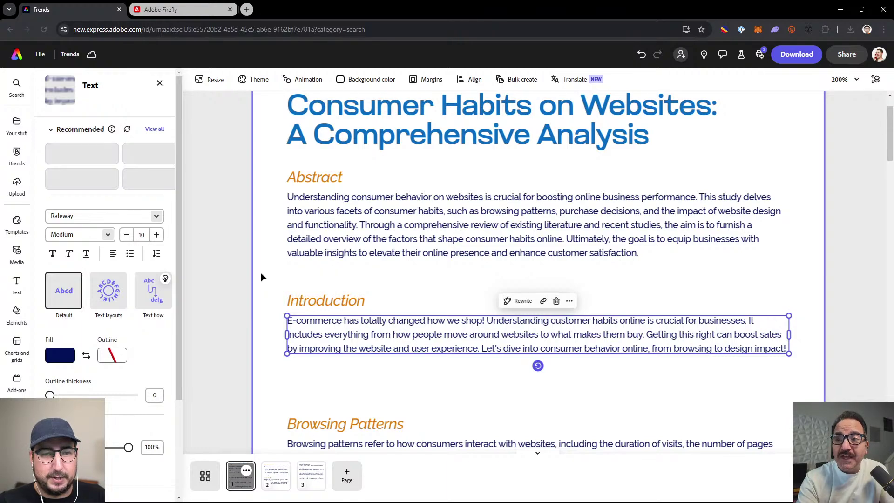
{"action": "left_click", "coordinate": [234, 275]}
{"action": "scroll", "coordinate": [233, 277], "scroll_direction": "down", "scroll_amount": 2}
{"action": "scroll", "coordinate": [234, 277], "scroll_direction": "down", "scroll_amount": 1}
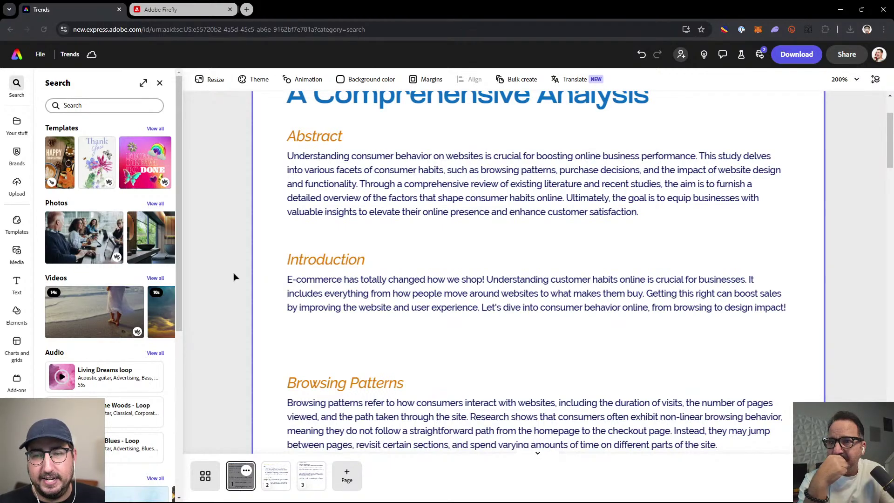
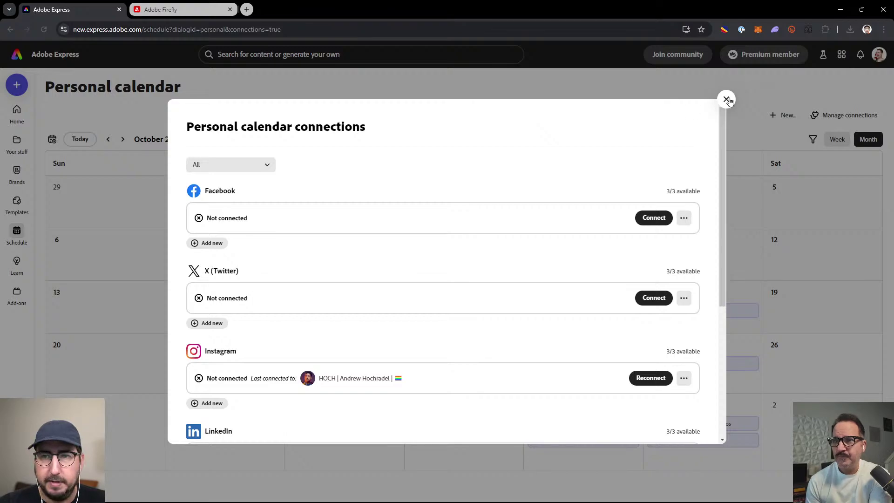
Step: Examine the new post options, the unscheduled posts area and the account connections of the Personal calendar
{"action": "left_click", "coordinate": [784, 116]}
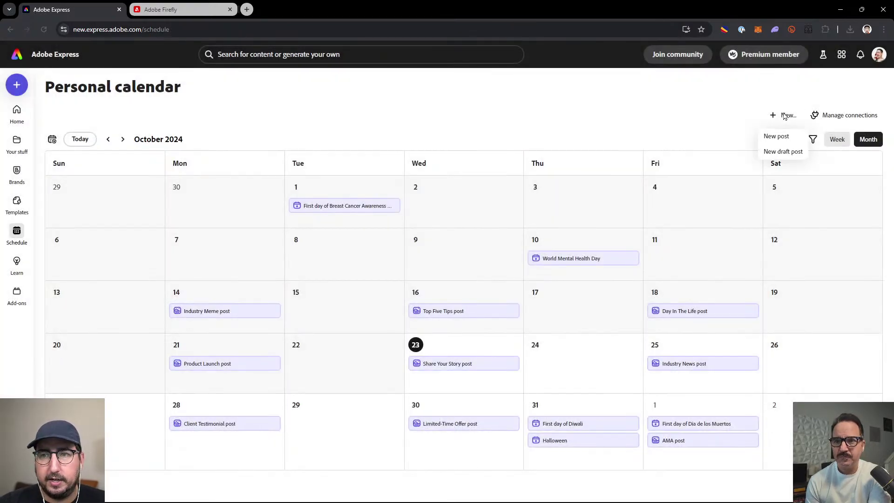
{"action": "left_click", "coordinate": [42, 142]}
{"action": "left_click", "coordinate": [53, 141]}
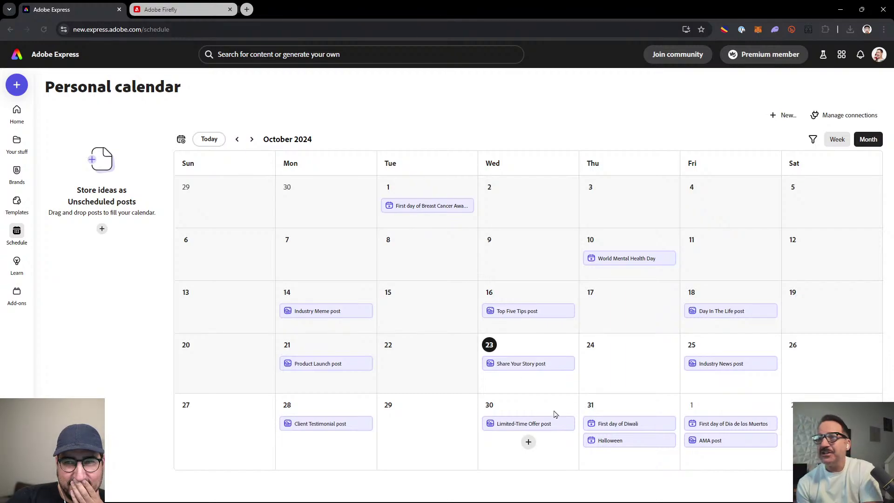
{"action": "left_click", "coordinate": [833, 122]}
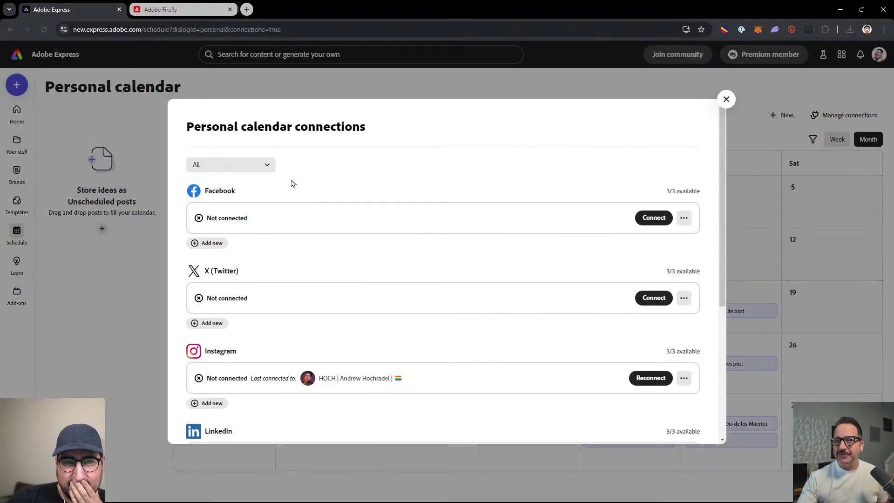
{"action": "left_click", "coordinate": [726, 99]}
{"action": "left_click", "coordinate": [786, 115]}
{"action": "left_click", "coordinate": [670, 120]}
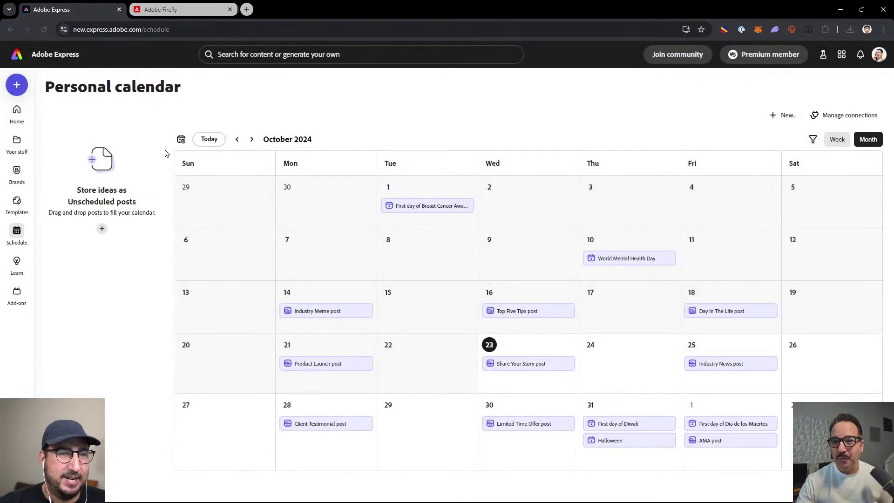
{"action": "left_click", "coordinate": [181, 139]}
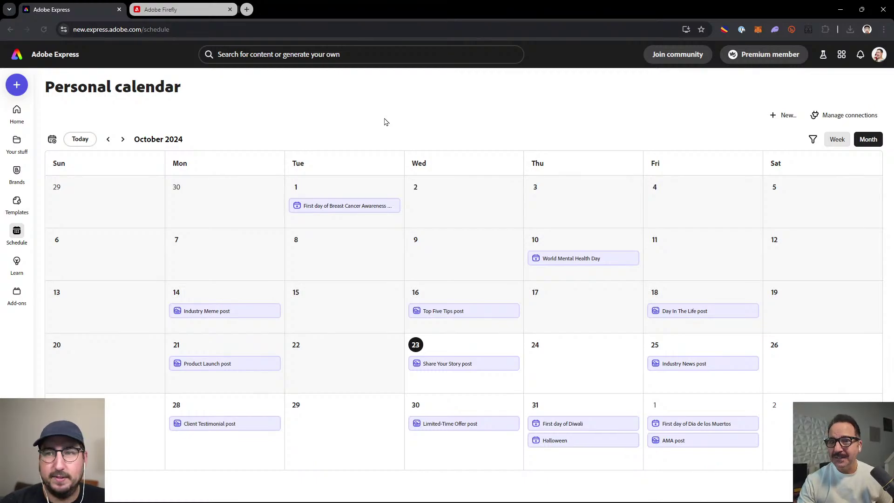
Step: Review which social networks can be connected to the Personal calendar, and return to the home page
{"action": "left_click", "coordinate": [845, 114]}
{"action": "scroll", "coordinate": [409, 162], "scroll_direction": "down", "scroll_amount": 4}
{"action": "scroll", "coordinate": [409, 161], "scroll_direction": "down", "scroll_amount": 1}
{"action": "scroll", "coordinate": [407, 159], "scroll_direction": "up", "scroll_amount": 5}
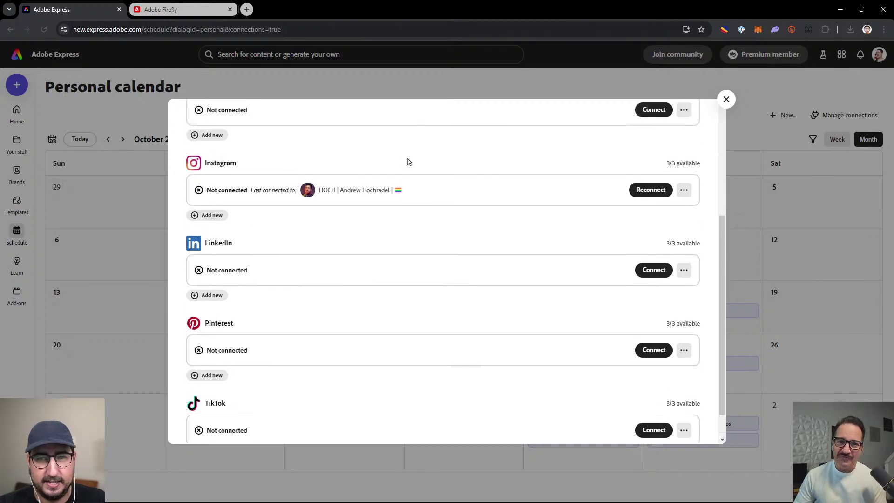
{"action": "left_click", "coordinate": [726, 99]}
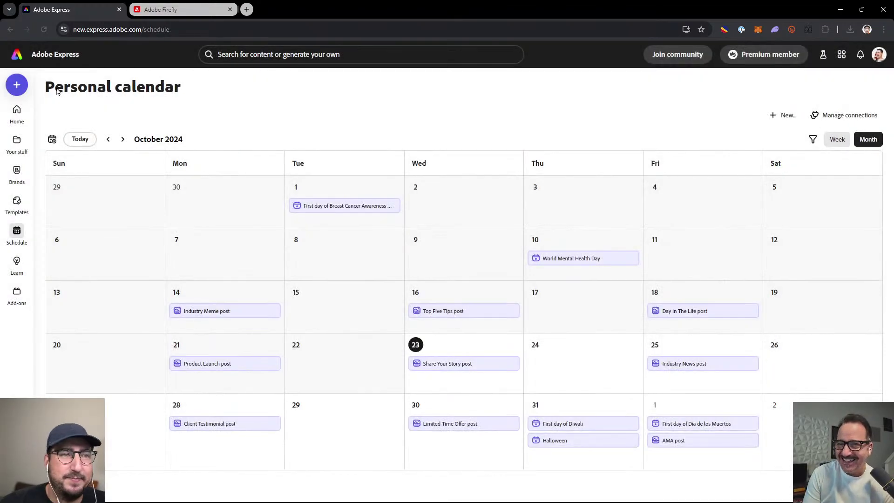
{"action": "left_click", "coordinate": [15, 64]}
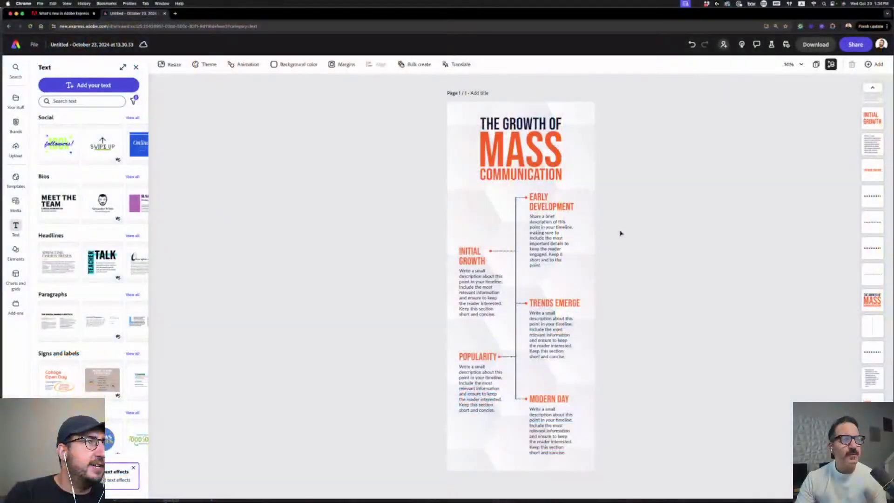
Step: Compare the translation settings for the whole page with those for the Early Development description
{"action": "left_click", "coordinate": [569, 235]}
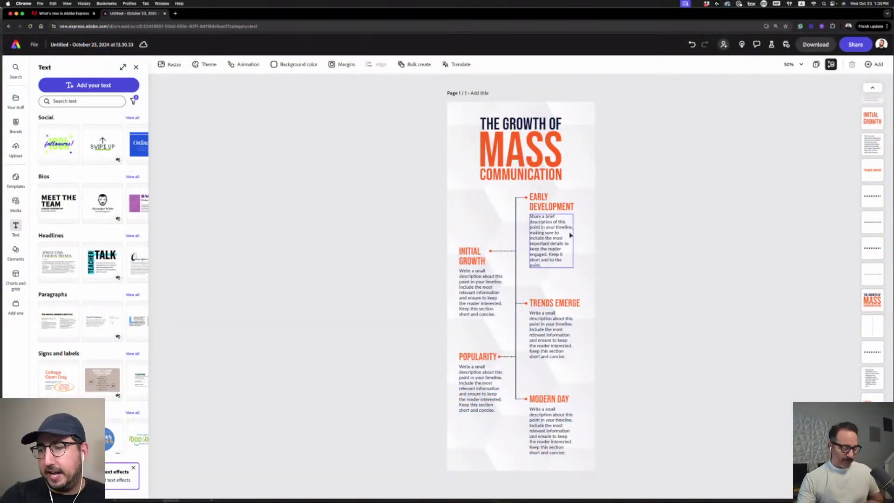
{"action": "key", "text": "super+equal"}
{"action": "scroll", "coordinate": [569, 235], "scroll_direction": "up", "scroll_amount": 1}
{"action": "left_click", "coordinate": [568, 235]}
{"action": "left_click", "coordinate": [456, 64]}
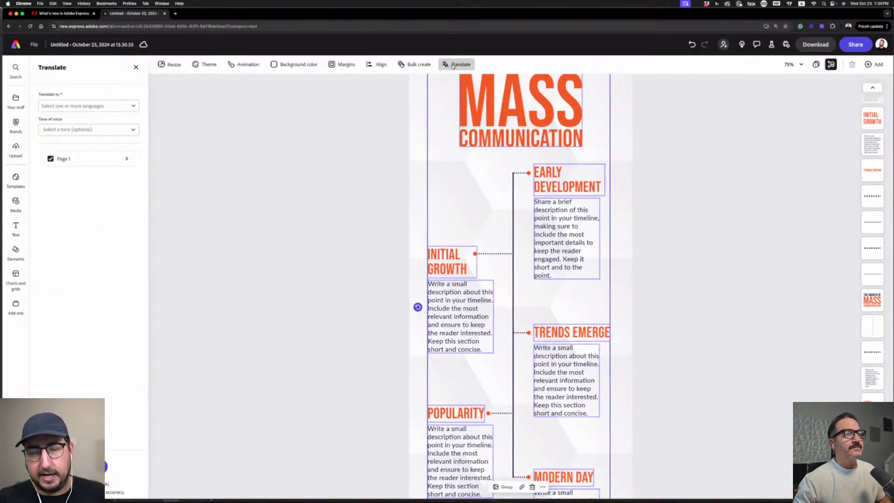
{"action": "left_click", "coordinate": [542, 231]}
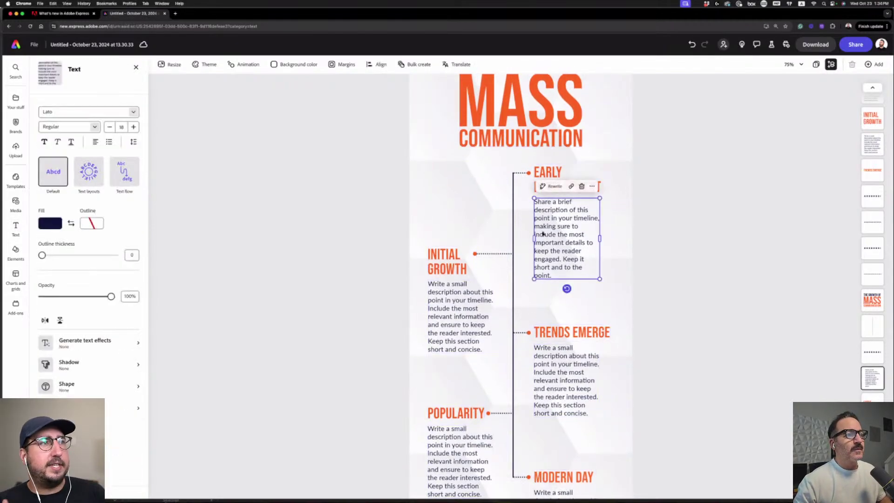
{"action": "left_click", "coordinate": [457, 64]}
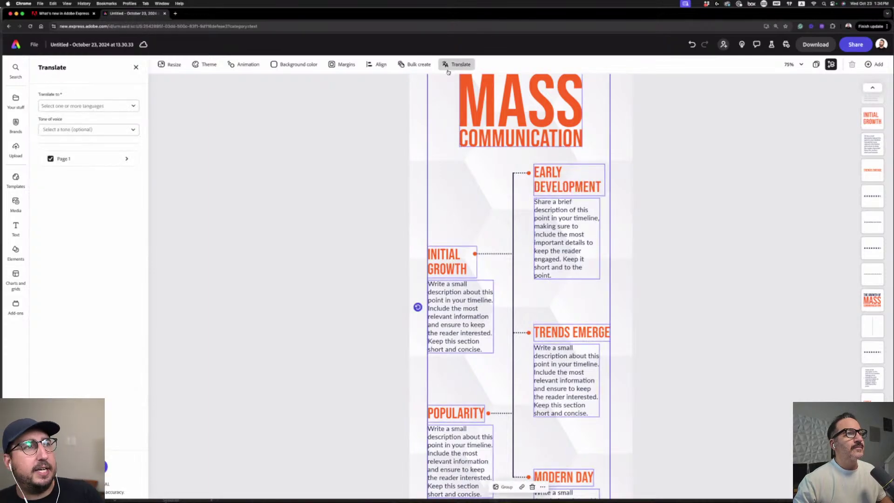
{"action": "left_click", "coordinate": [245, 117]}
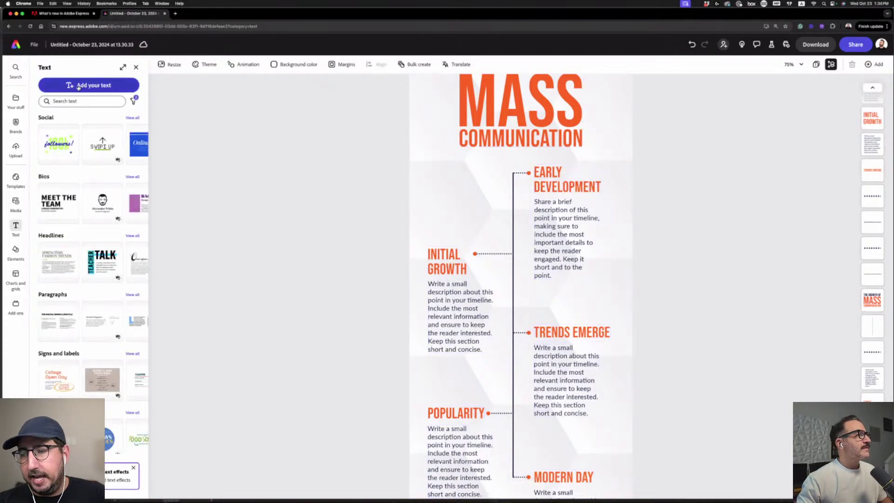
Step: Translate page 1 into Czech with an informal tone of voice
{"action": "left_click", "coordinate": [457, 65]}
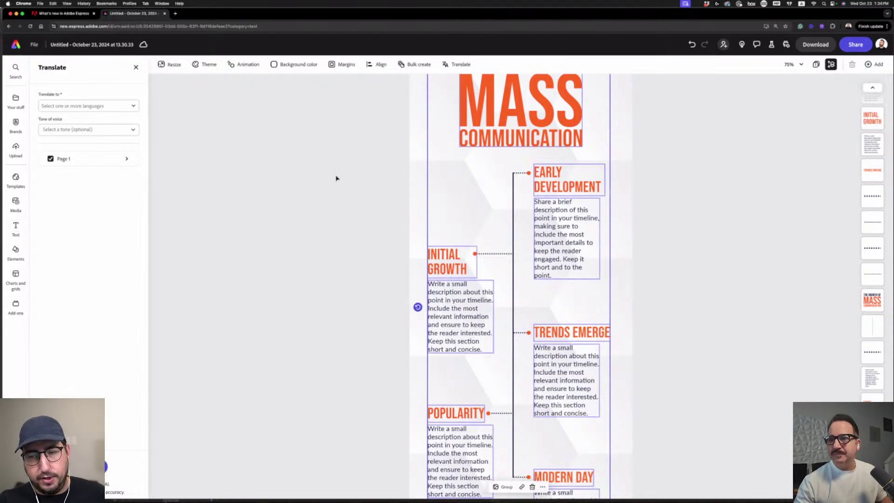
{"action": "left_click", "coordinate": [89, 106]}
{"action": "scroll", "coordinate": [79, 156], "scroll_direction": "down", "scroll_amount": 1}
{"action": "scroll", "coordinate": [78, 158], "scroll_direction": "down", "scroll_amount": 2}
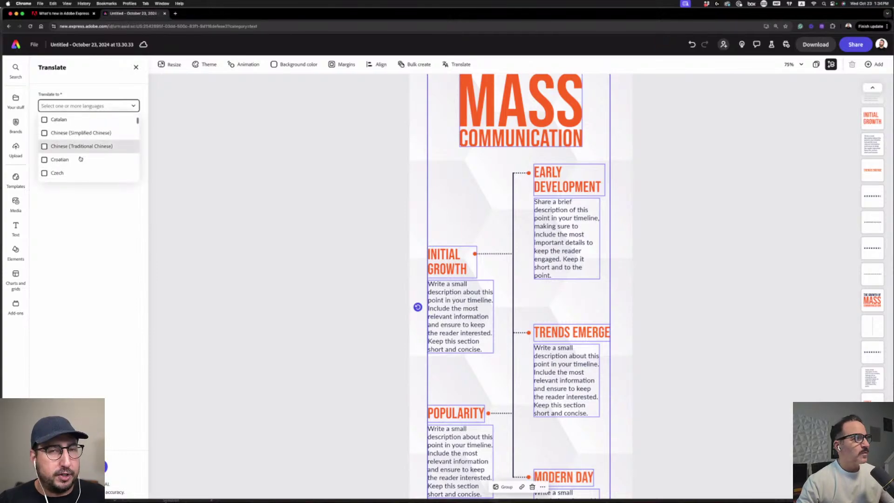
{"action": "left_click", "coordinate": [69, 167]}
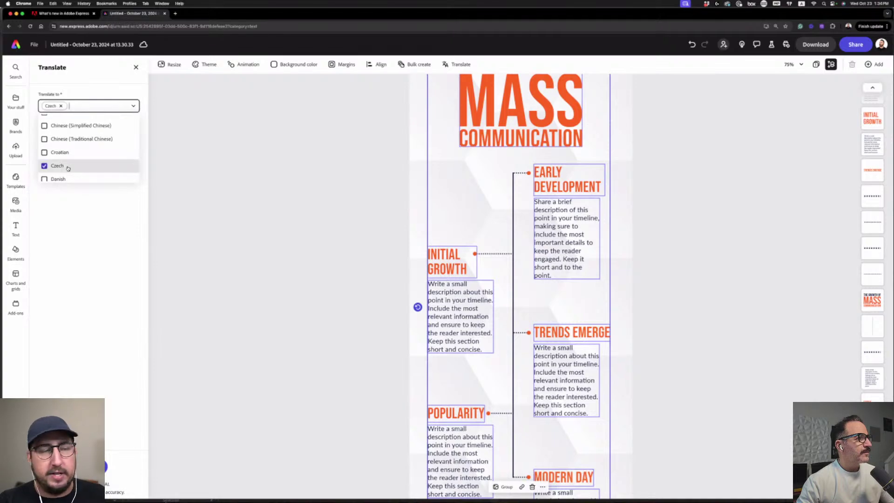
{"action": "left_click", "coordinate": [78, 230]}
{"action": "left_click", "coordinate": [74, 130]}
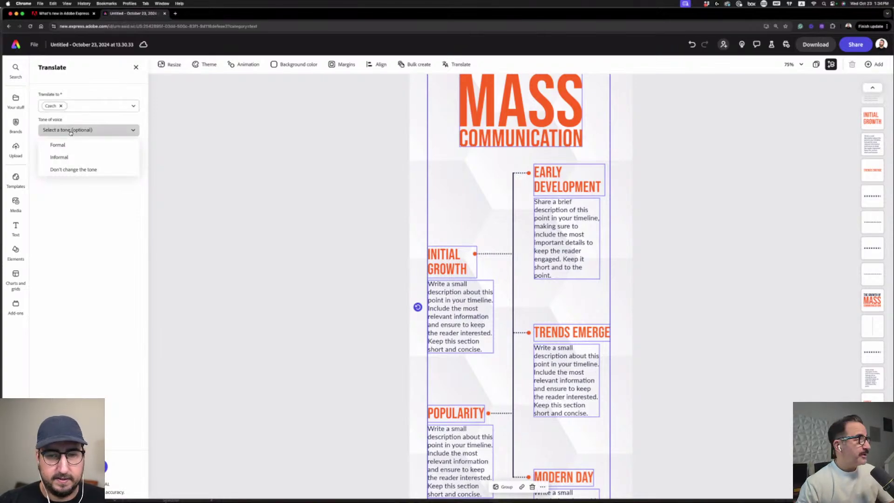
{"action": "left_click", "coordinate": [73, 159]}
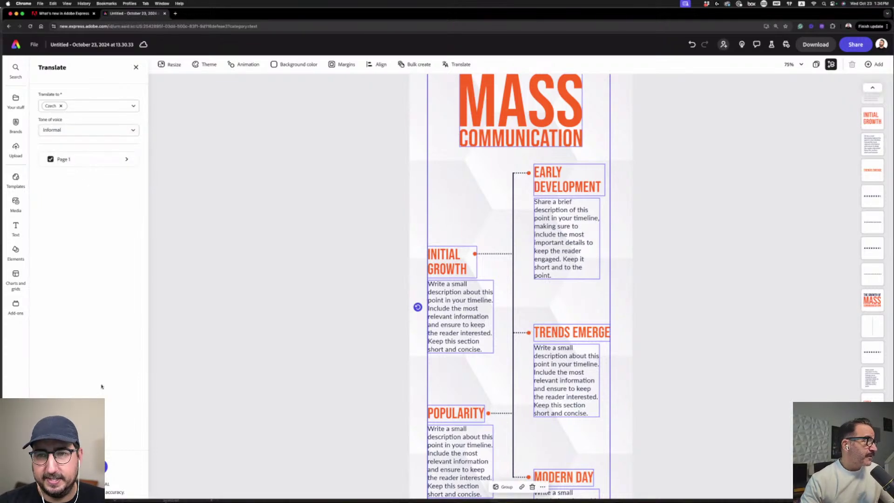
{"action": "left_click", "coordinate": [84, 466]}
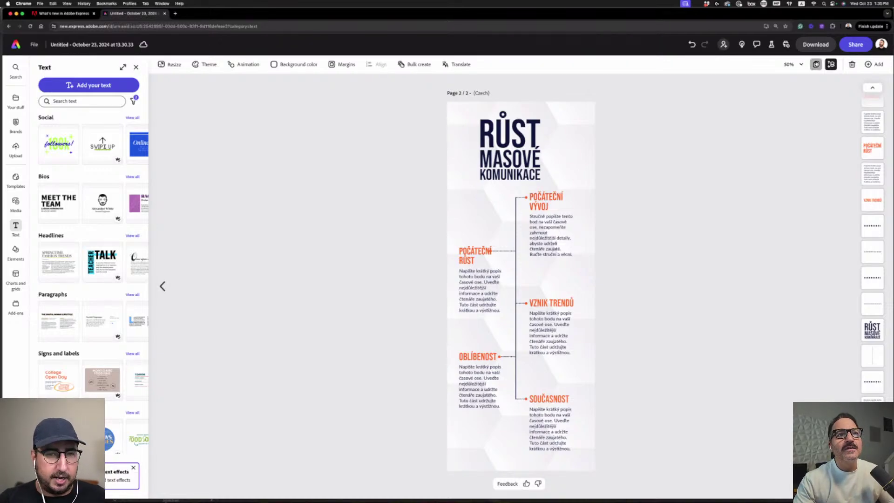
Step: Compare the Czech page with the original English page of the infographic
{"action": "left_click", "coordinate": [816, 64]}
{"action": "left_click", "coordinate": [48, 185]}
{"action": "double_click", "coordinate": [46, 196]}
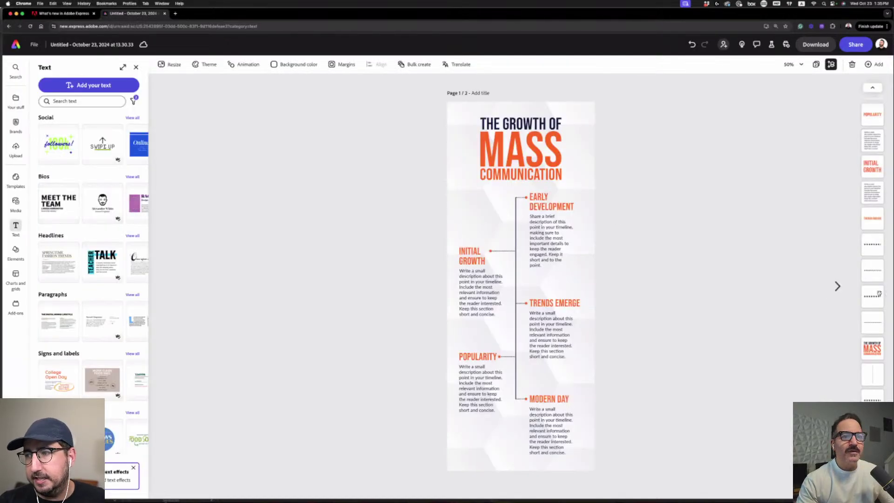
{"action": "left_click", "coordinate": [838, 286]}
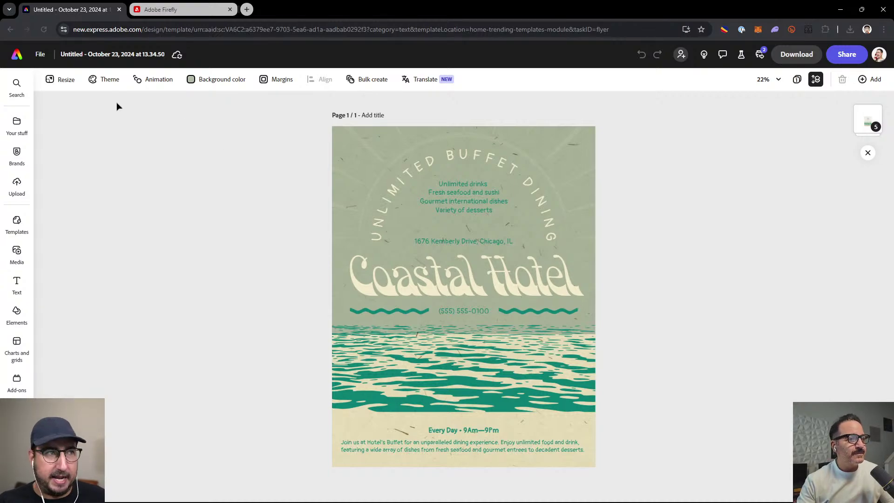
Step: Choose Instagram square post, Poster, Facebook page cover and Facebook group cover as resize formats for the Coastal Hotel flyer
{"action": "left_click", "coordinate": [65, 80]}
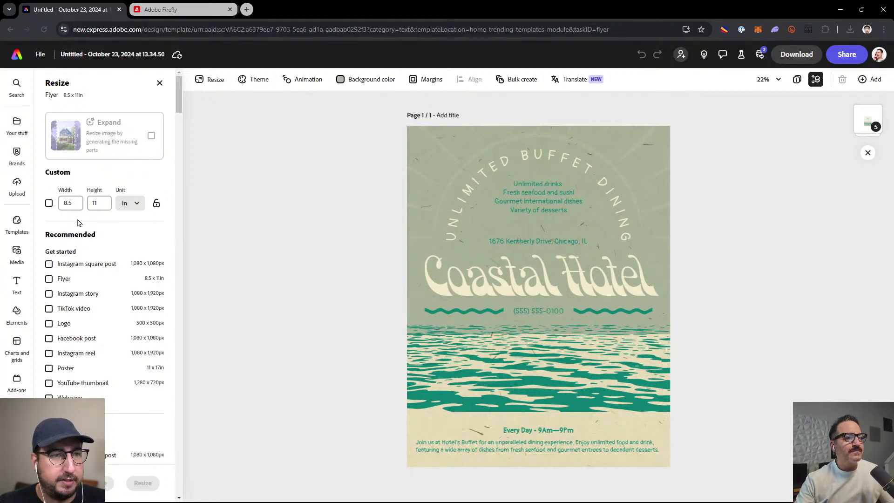
{"action": "left_click", "coordinate": [66, 266]}
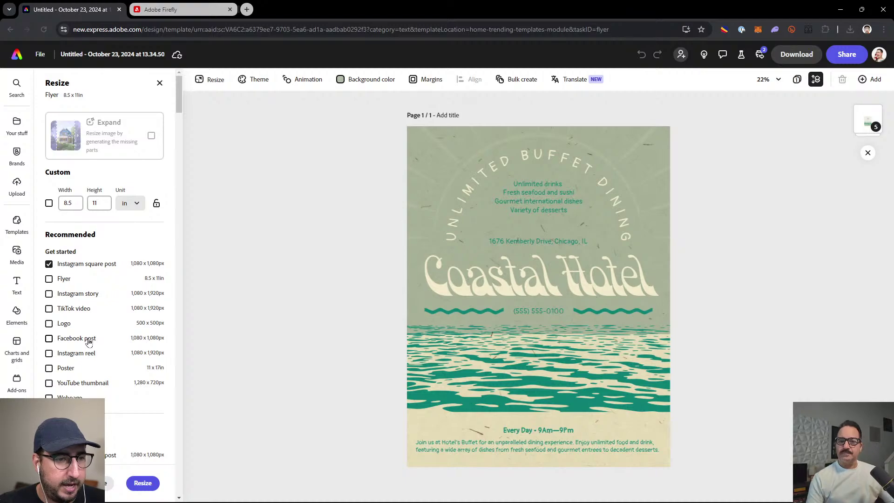
{"action": "left_click", "coordinate": [66, 368]}
{"action": "scroll", "coordinate": [95, 322], "scroll_direction": "down", "scroll_amount": 4}
{"action": "scroll", "coordinate": [95, 322], "scroll_direction": "down", "scroll_amount": 4}
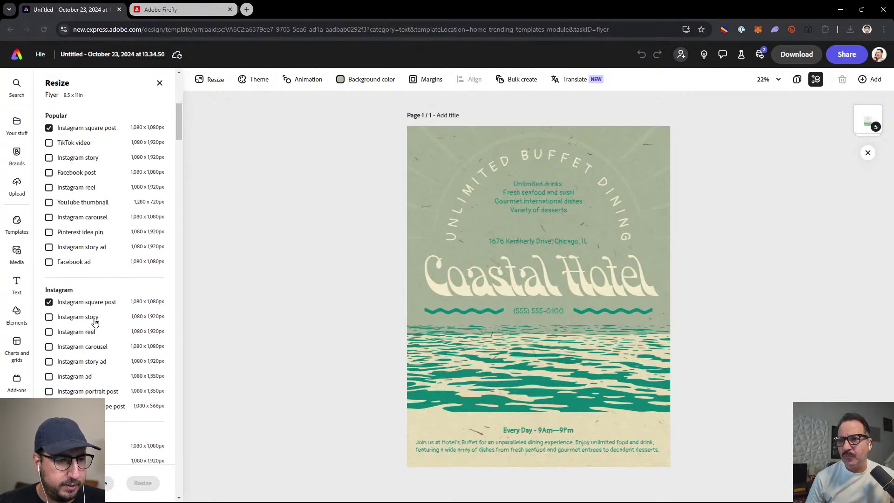
{"action": "left_click", "coordinate": [79, 321]}
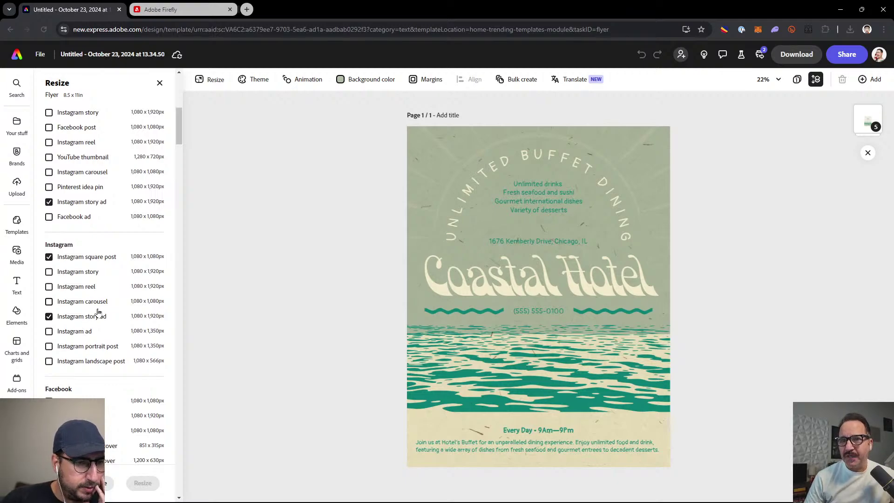
{"action": "left_click", "coordinate": [89, 317]}
{"action": "scroll", "coordinate": [90, 317], "scroll_direction": "down", "scroll_amount": 4}
{"action": "left_click", "coordinate": [86, 292]}
{"action": "left_click", "coordinate": [88, 304]}
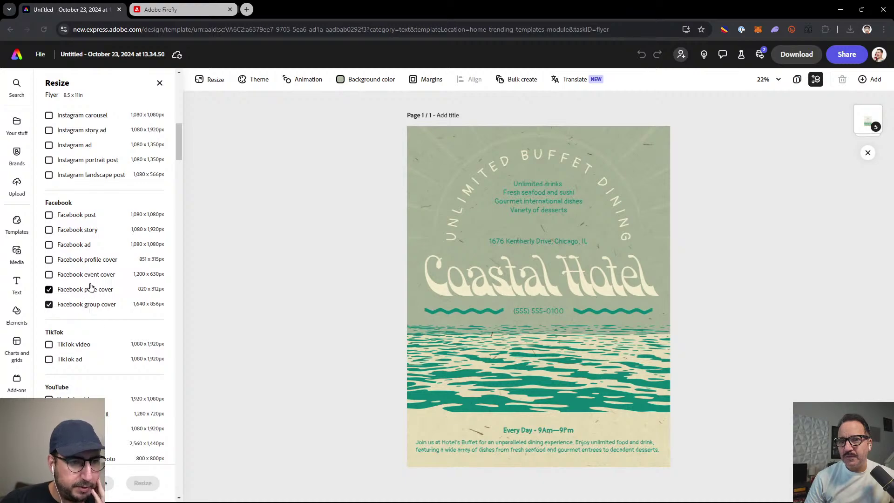
Step: Check which criteria images must meet for the Expand resize option
{"action": "scroll", "coordinate": [86, 368], "scroll_direction": "up", "scroll_amount": 1}
{"action": "scroll", "coordinate": [86, 368], "scroll_direction": "up", "scroll_amount": 15}
{"action": "mouse_move", "coordinate": [123, 147]}
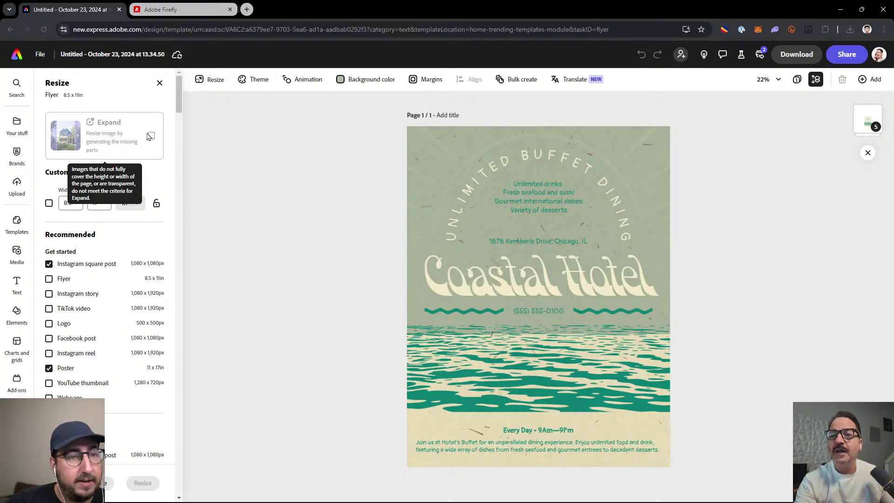
Step: Remove the grainy texture image that overlays the Coastal Hotel flyer, keeping the rest of the design
{"action": "left_click", "coordinate": [451, 166]}
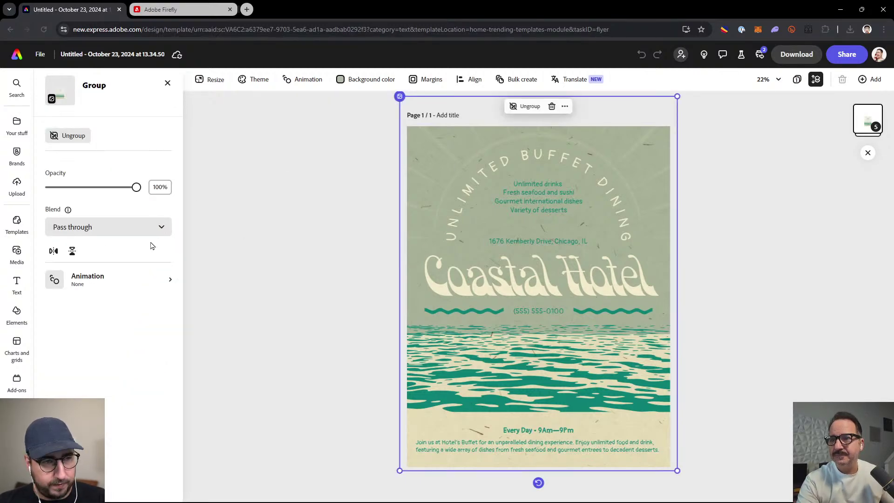
{"action": "key", "text": "Delete"}
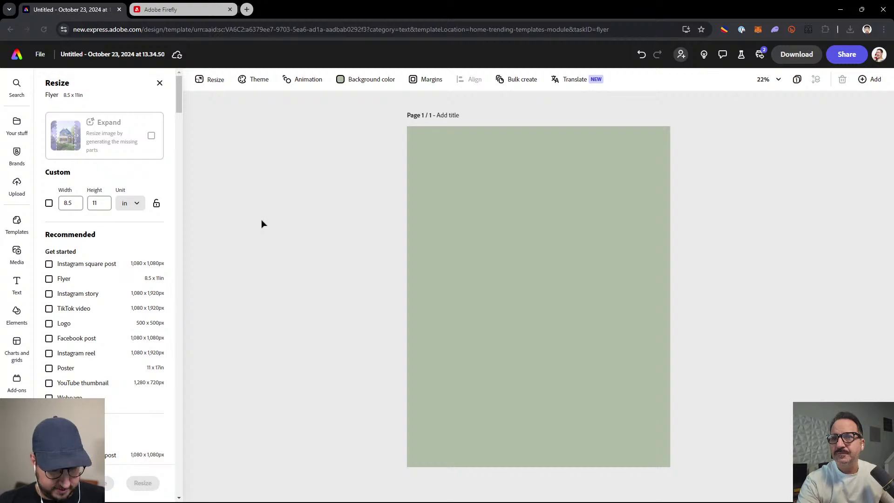
{"action": "left_click", "coordinate": [434, 141]}
{"action": "double_click", "coordinate": [435, 148]}
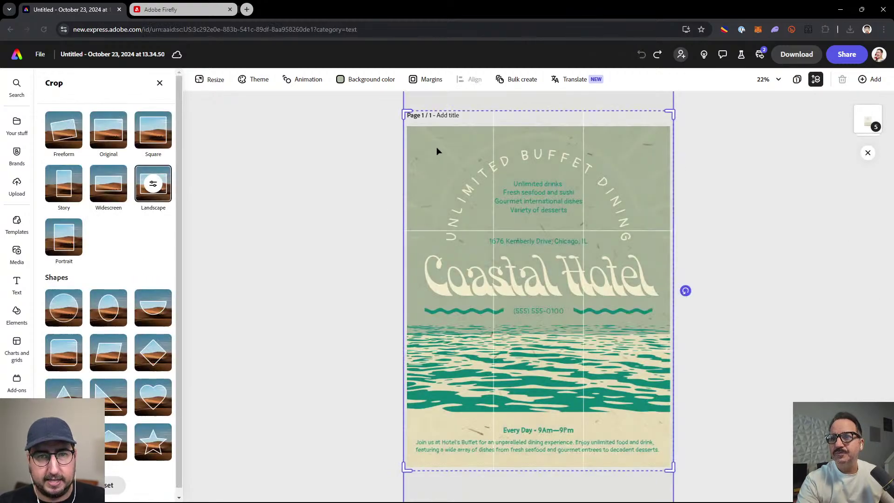
{"action": "left_click", "coordinate": [319, 192]}
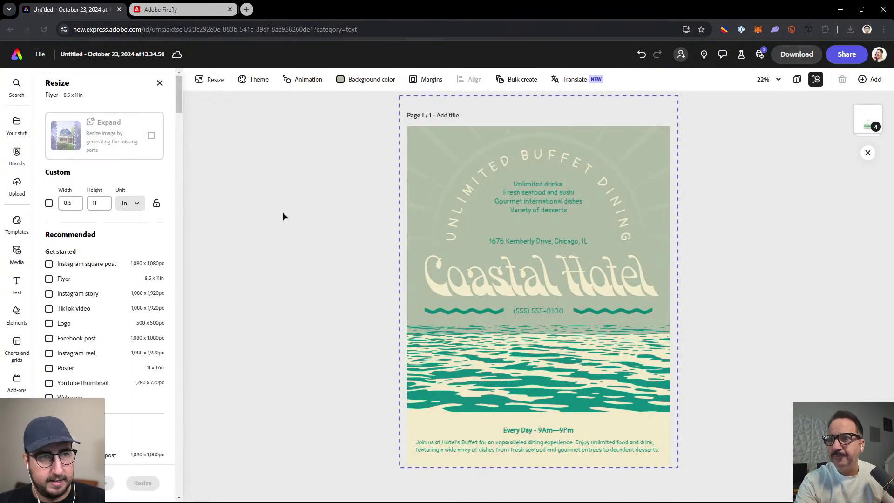
Step: Ungroup the whole flyer design and the nested group holding the sea image and cream footer
{"action": "left_click", "coordinate": [466, 352]}
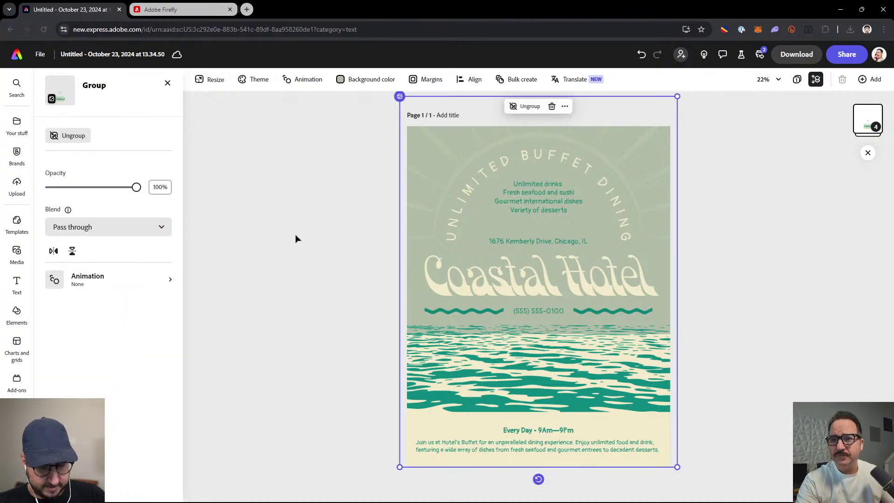
{"action": "key", "text": "ctrl+shift+g"}
{"action": "left_click", "coordinate": [371, 165]}
{"action": "left_click", "coordinate": [426, 141]}
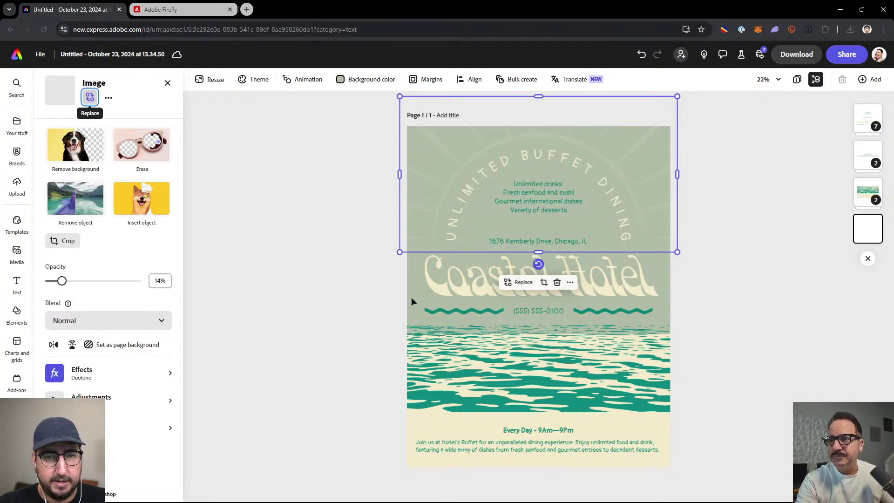
{"action": "left_click", "coordinate": [431, 375]}
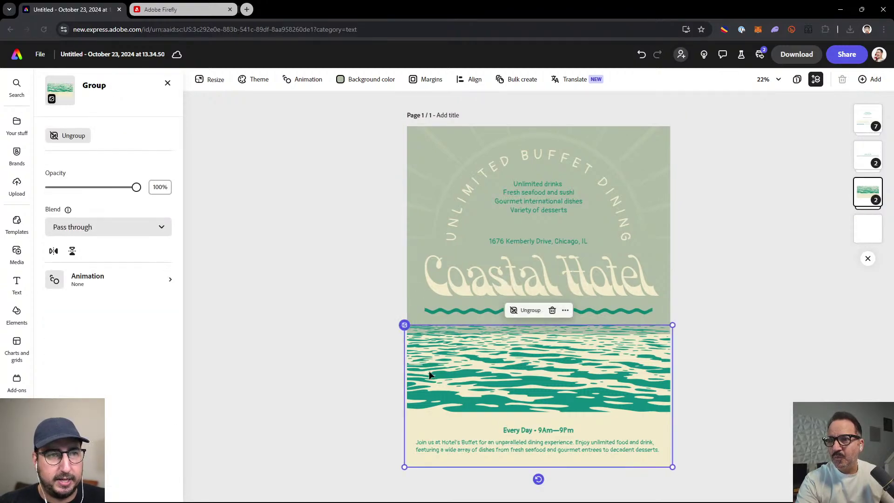
{"action": "key", "text": "ctrl+shift+g"}
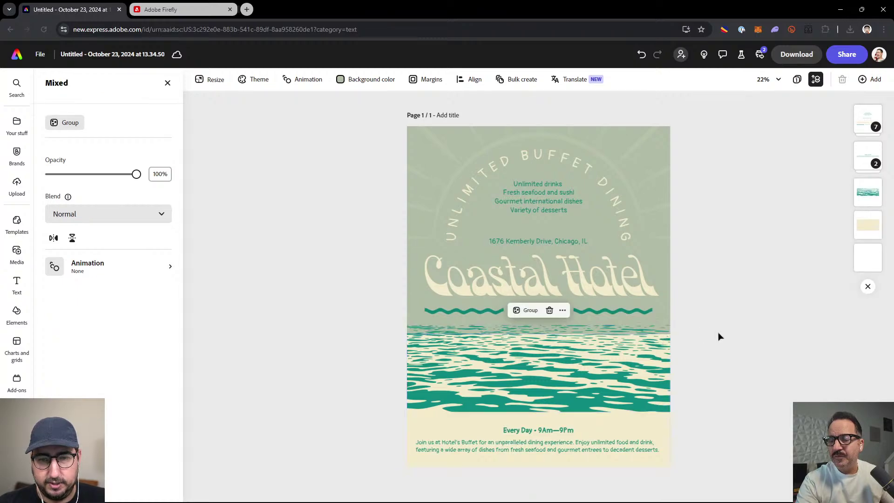
Step: Enlarge the sea image and shift it slightly so it covers the full page width
{"action": "left_click", "coordinate": [666, 337]}
{"action": "left_click_drag", "start_coordinate": [669, 325], "coordinate": [689, 311]}
{"action": "left_click", "coordinate": [685, 319]}
{"action": "left_click_drag", "start_coordinate": [629, 343], "coordinate": [636, 345]}
Step: Ungroup the headline, contact text and wavy lines in the upper part of the flyer
{"action": "left_click", "coordinate": [610, 312]}
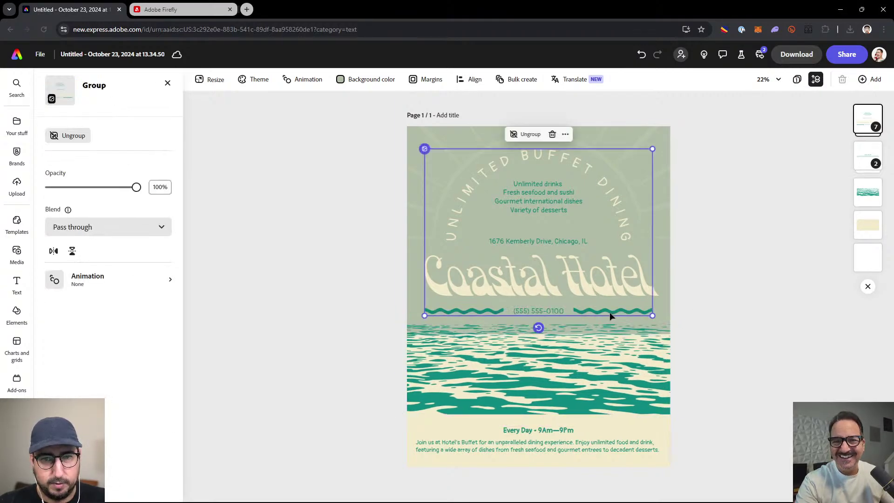
{"action": "key", "text": "ctrl+shift+g"}
{"action": "left_click", "coordinate": [716, 303]}
Step: Delete the two wavy lines on either side of the phone number
{"action": "left_click", "coordinate": [600, 314]}
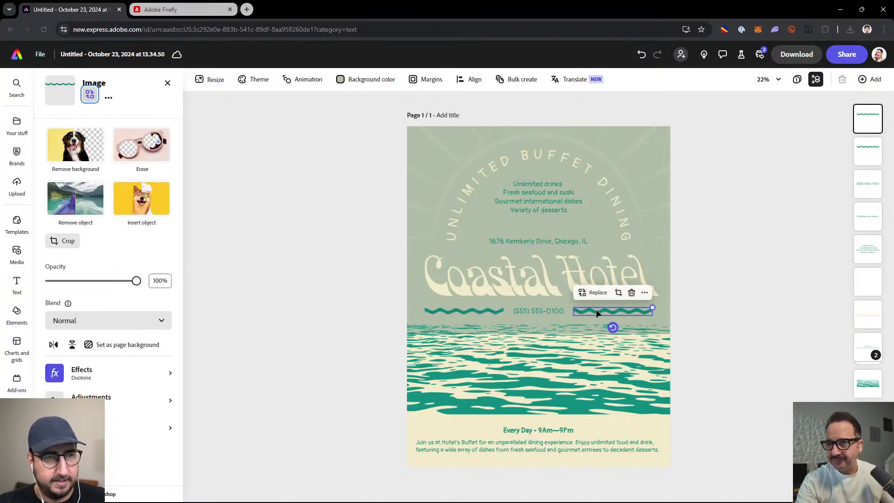
{"action": "left_click", "coordinate": [491, 312], "text": "shift"}
{"action": "key", "text": "Delete"}
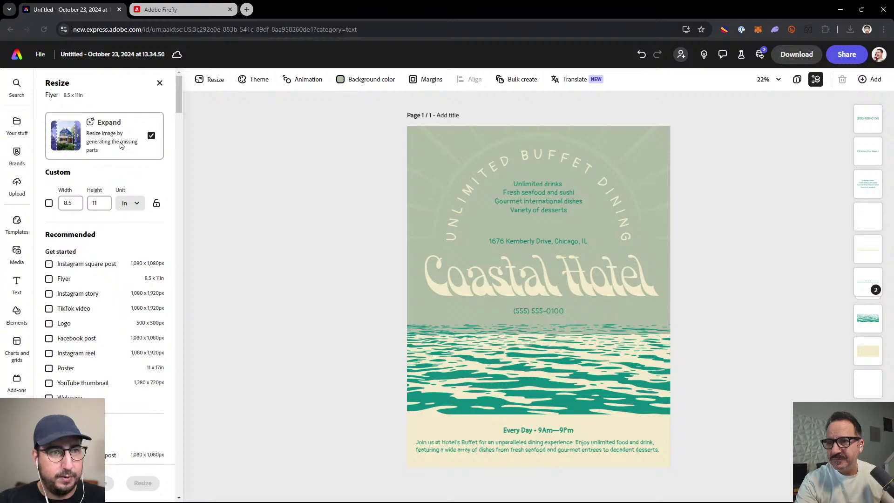
Step: Undo the deletion of the two wavy lines
{"action": "key", "text": "ctrl+z"}
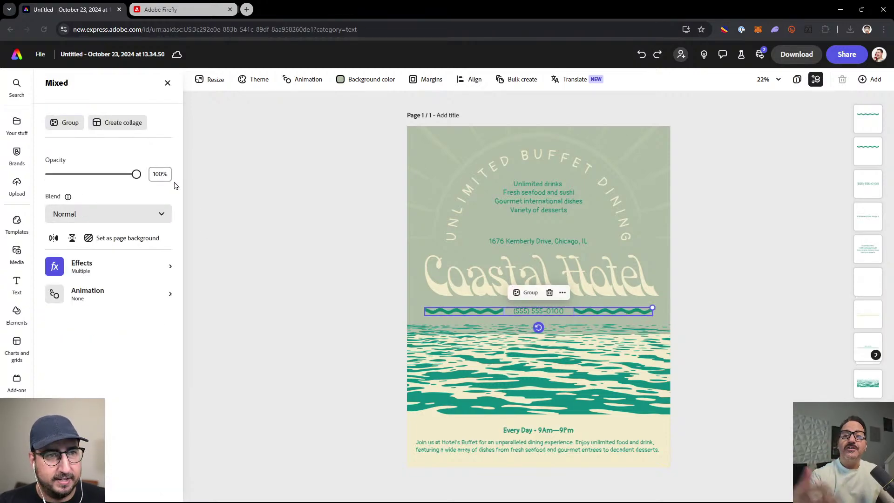
{"action": "key", "text": "ctrl+z"}
{"action": "key", "text": "ctrl+z"}
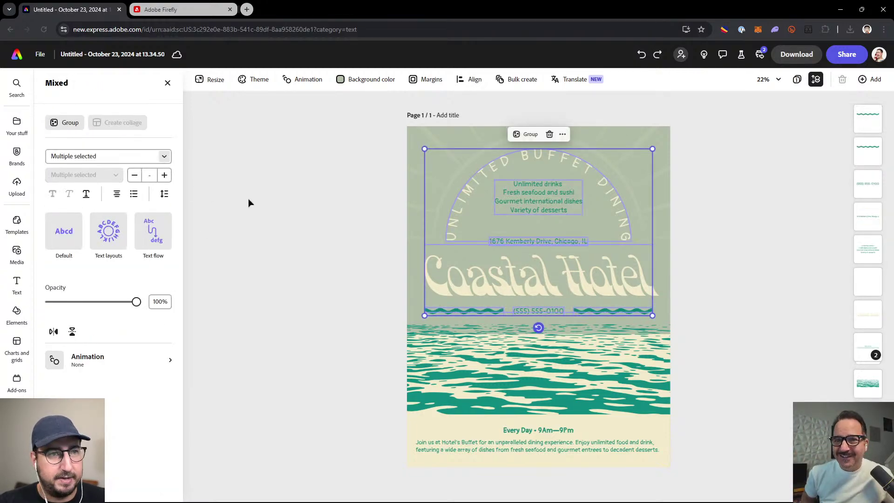
{"action": "key", "text": "ctrl+z"}
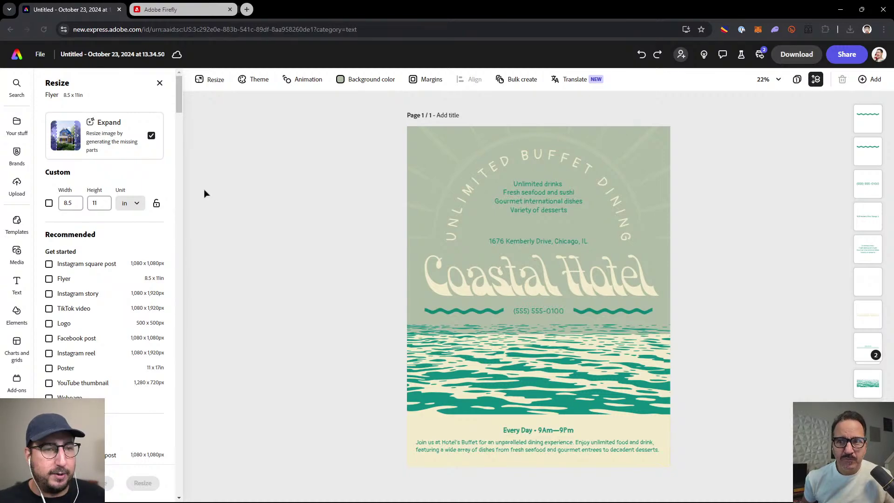
{"action": "scroll", "coordinate": [107, 291], "scroll_direction": "down", "scroll_amount": 9}
{"action": "scroll", "coordinate": [102, 298], "scroll_direction": "up", "scroll_amount": 4}
{"action": "scroll", "coordinate": [103, 298], "scroll_direction": "up", "scroll_amount": 8}
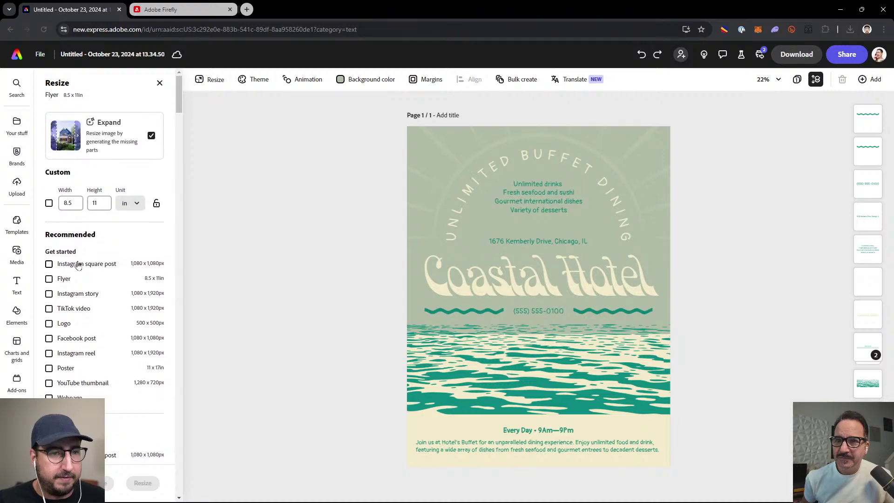
{"action": "left_click", "coordinate": [63, 280]}
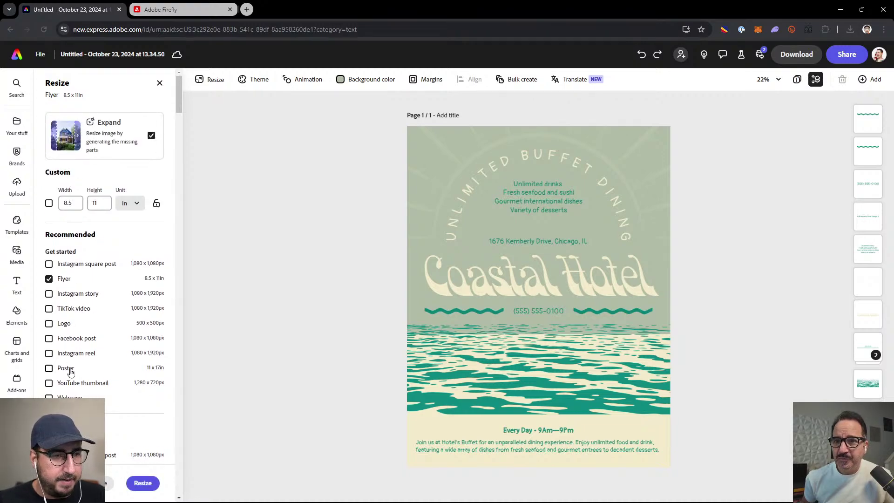
{"action": "left_click", "coordinate": [48, 368]}
{"action": "scroll", "coordinate": [71, 354], "scroll_direction": "down", "scroll_amount": 3}
{"action": "scroll", "coordinate": [70, 330], "scroll_direction": "up", "scroll_amount": 2}
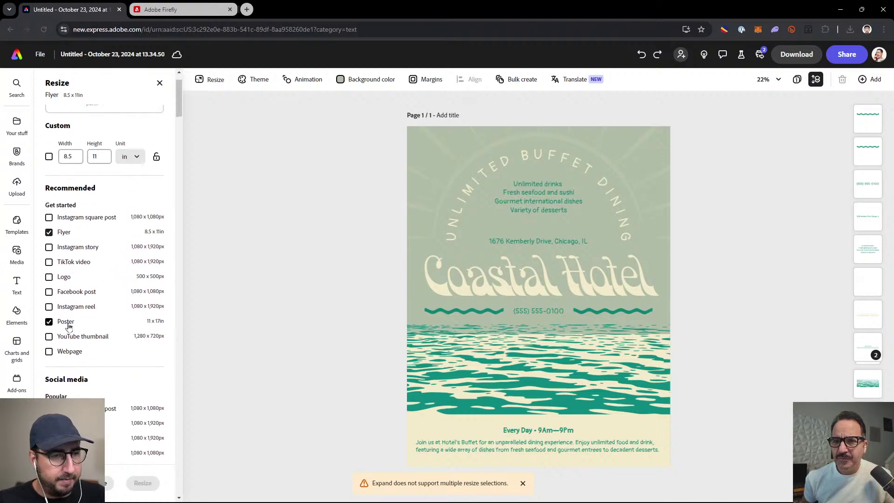
{"action": "left_click", "coordinate": [67, 325]}
{"action": "left_click", "coordinate": [65, 233]}
Step: Try resizing the flyer to the Facebook group cover format (1,640 x 856 px), and undo the resize
{"action": "scroll", "coordinate": [84, 279], "scroll_direction": "down", "scroll_amount": 4}
{"action": "scroll", "coordinate": [84, 279], "scroll_direction": "down", "scroll_amount": 6}
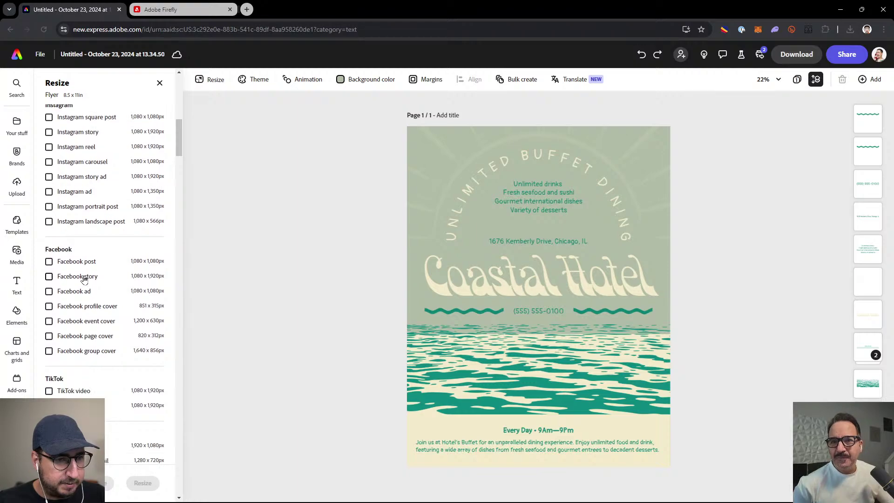
{"action": "left_click", "coordinate": [88, 352]}
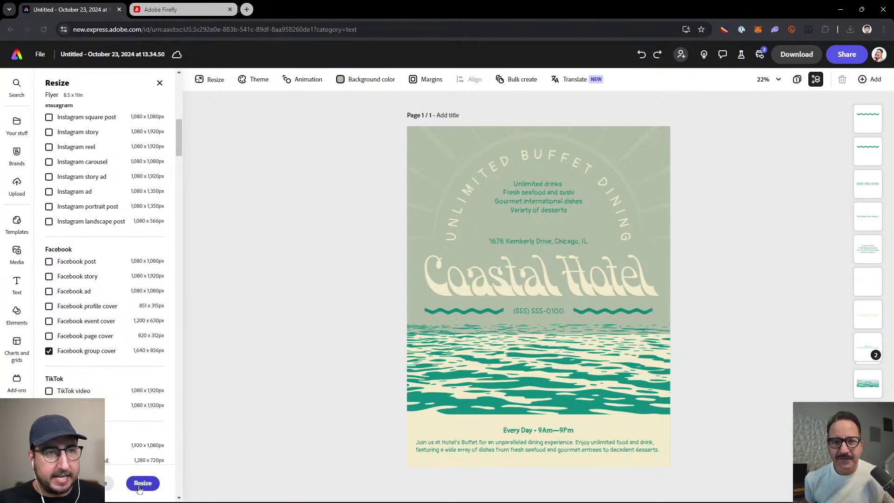
{"action": "scroll", "coordinate": [77, 336], "scroll_direction": "up", "scroll_amount": 12}
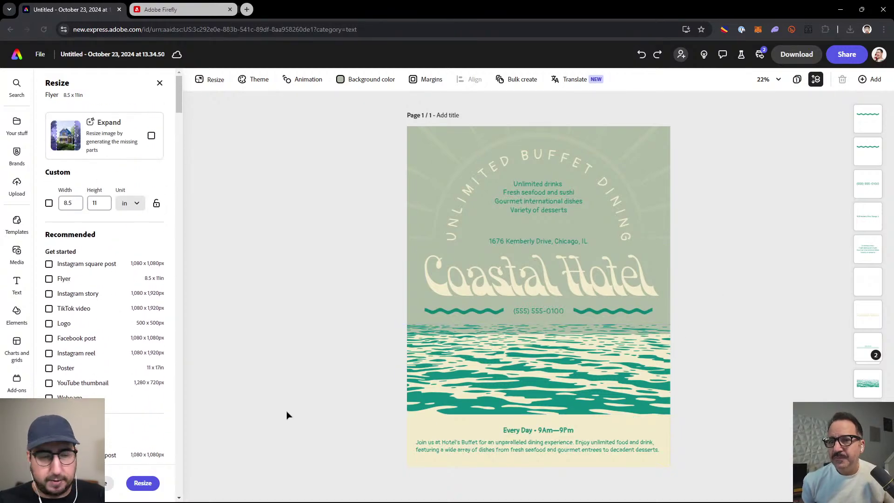
{"action": "left_click", "coordinate": [143, 484]}
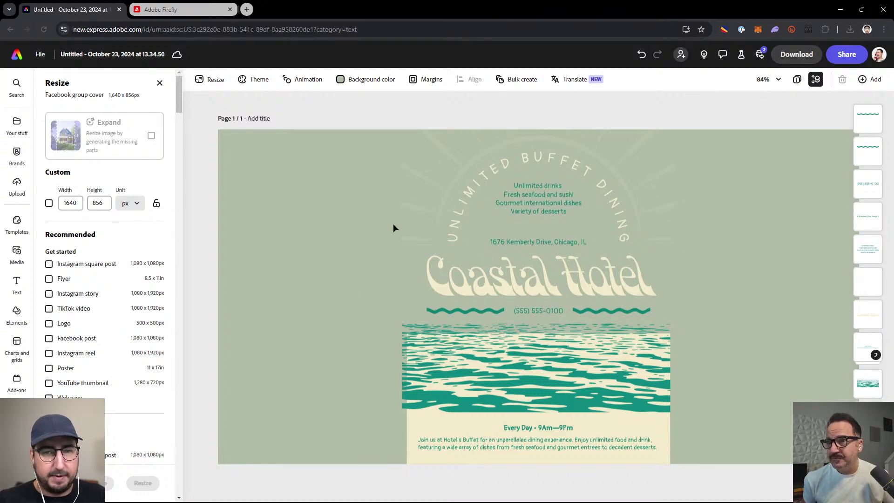
{"action": "left_click", "coordinate": [512, 347]}
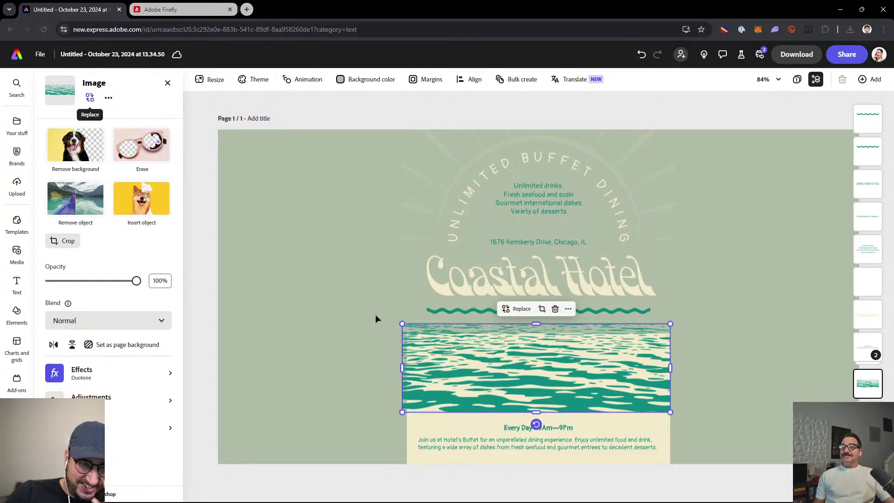
{"action": "key", "text": "ctrl+z"}
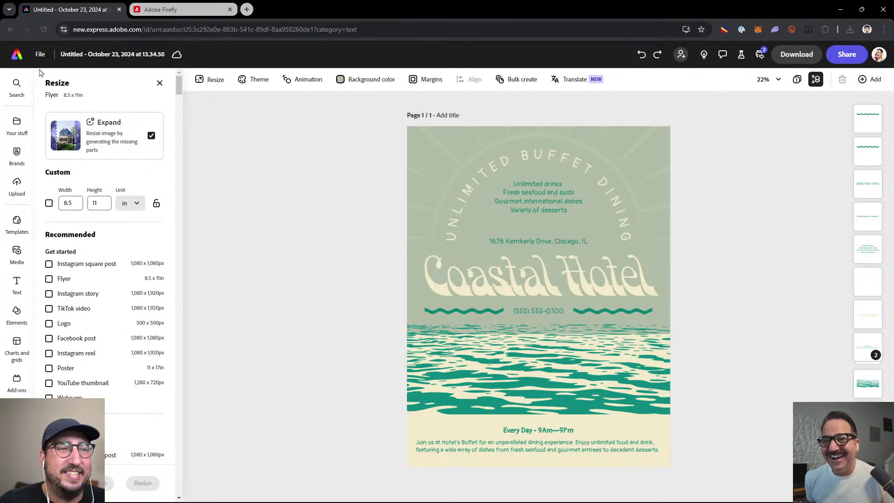
Step: Start a new design from the studio photo "image (3)" in the recent files and set it as the page background
{"action": "left_click", "coordinate": [18, 57]}
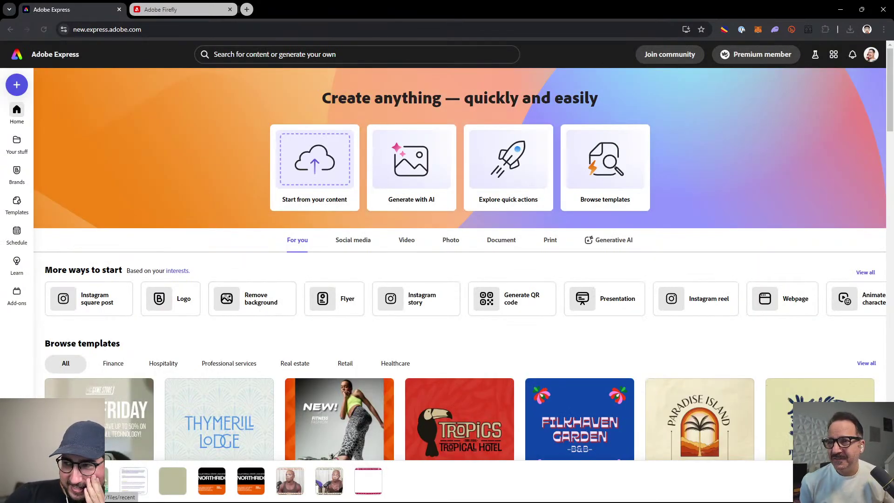
{"action": "scroll", "coordinate": [452, 321], "scroll_direction": "down", "scroll_amount": 4}
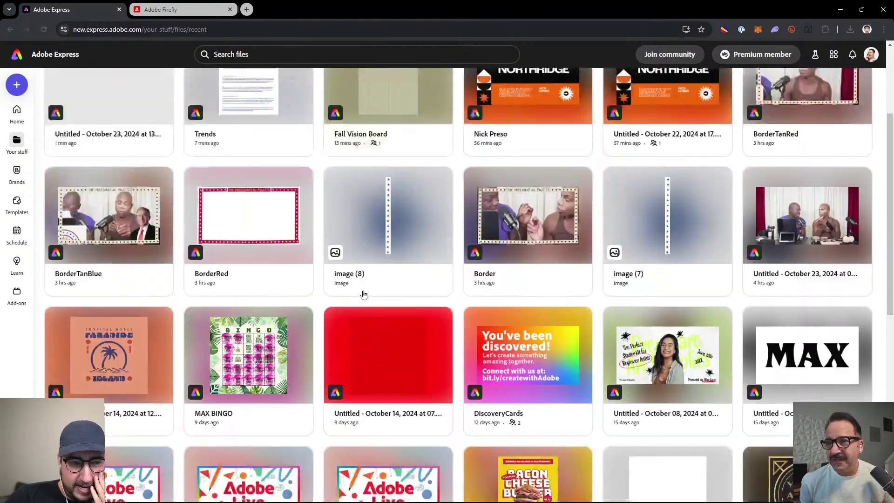
{"action": "scroll", "coordinate": [363, 294], "scroll_direction": "down", "scroll_amount": 4}
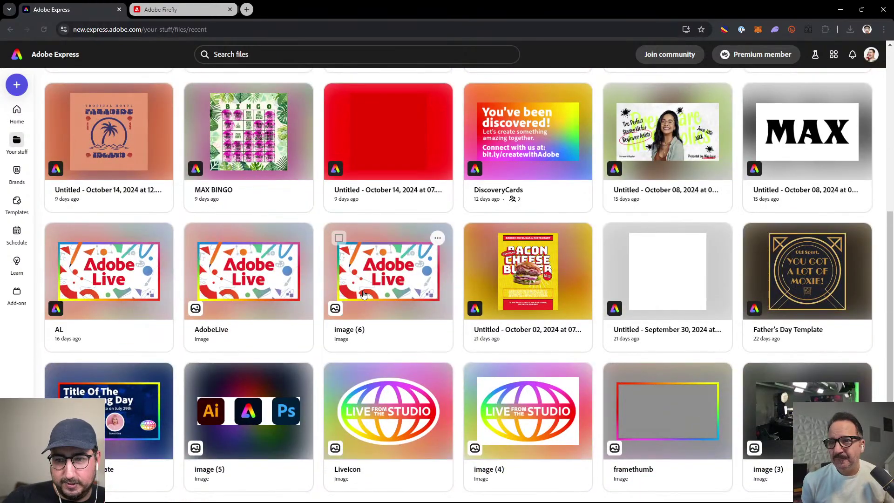
{"action": "scroll", "coordinate": [363, 294], "scroll_direction": "down", "scroll_amount": 3}
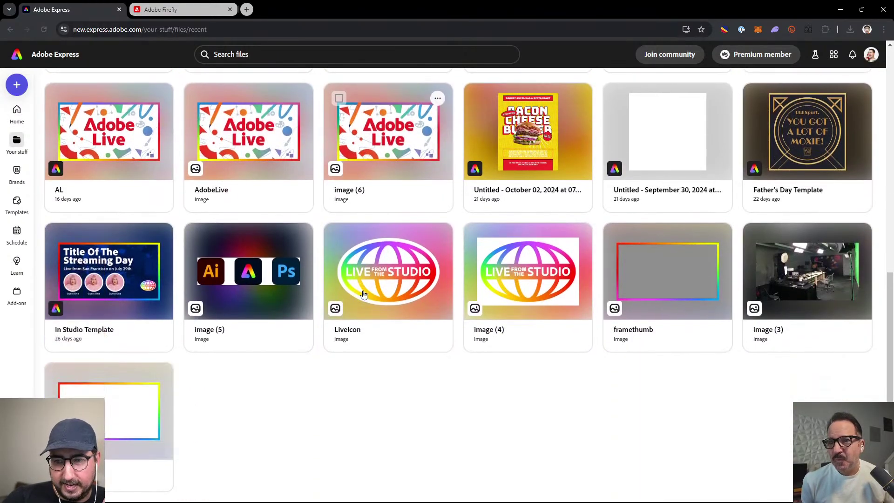
{"action": "left_click", "coordinate": [794, 277]}
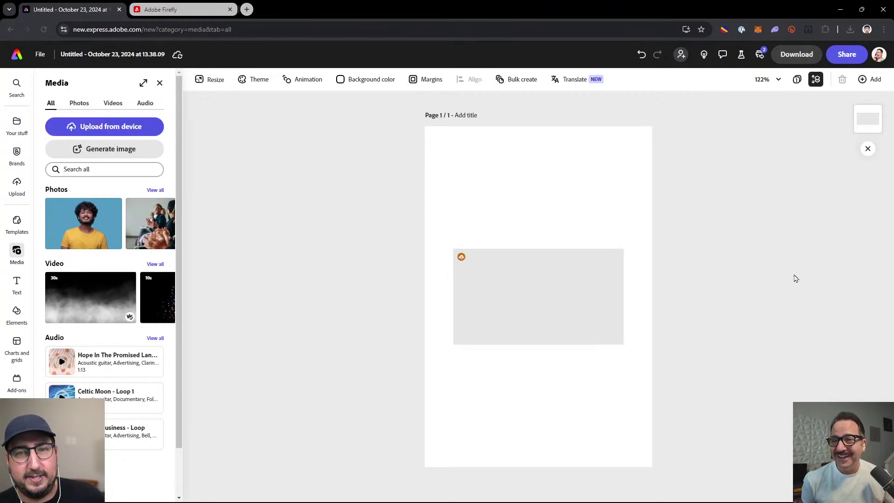
{"action": "left_click", "coordinate": [470, 297]}
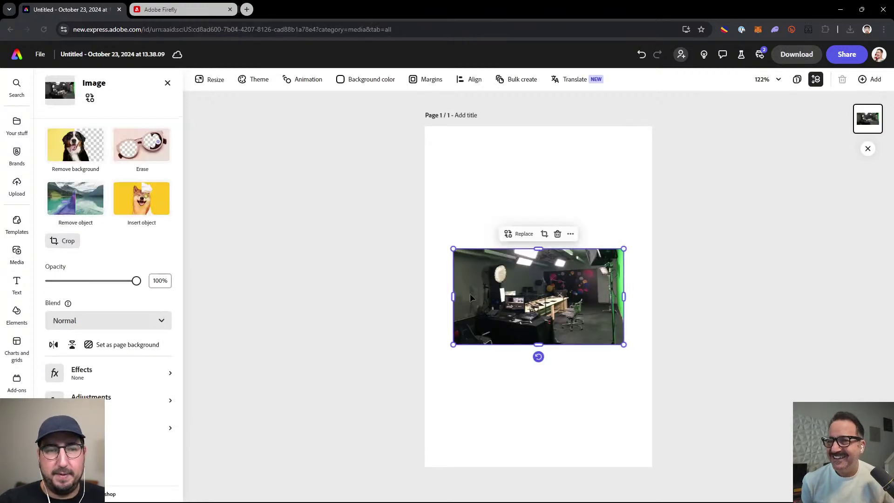
{"action": "left_click", "coordinate": [117, 344]}
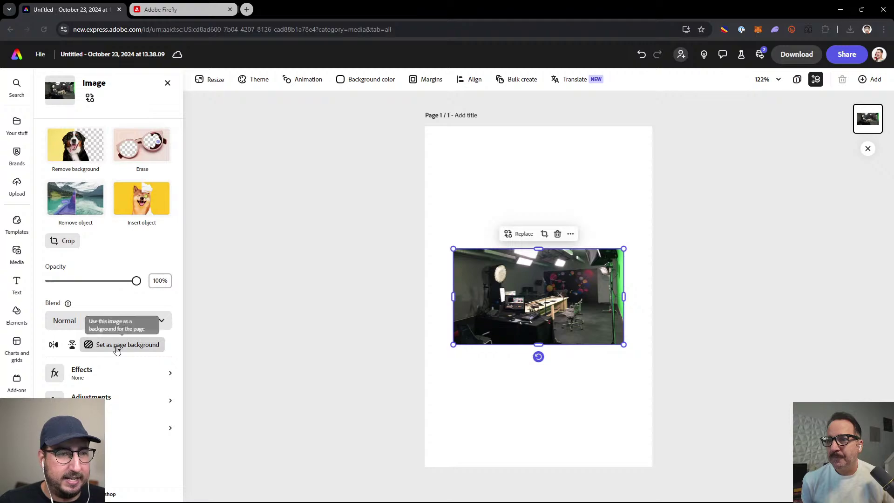
Step: Resize the studio photo design to Instagram landscape post (1,080 x 566 px) with generative Expand enabled
{"action": "left_click", "coordinate": [211, 79]}
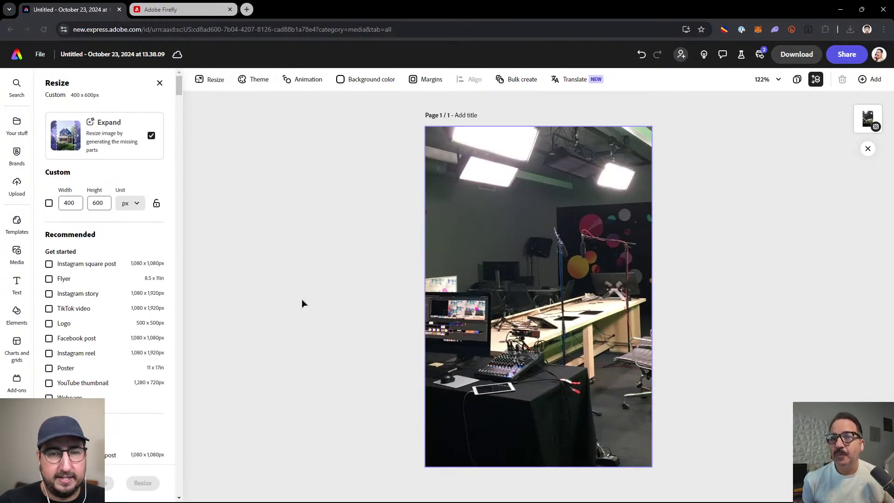
{"action": "scroll", "coordinate": [71, 347], "scroll_direction": "down", "scroll_amount": 6}
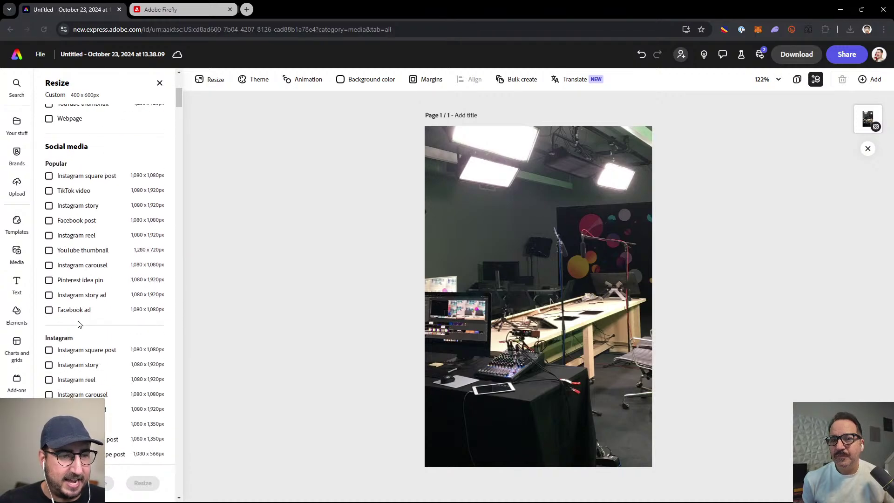
{"action": "scroll", "coordinate": [80, 309], "scroll_direction": "down", "scroll_amount": 2}
{"action": "left_click", "coordinate": [74, 362]}
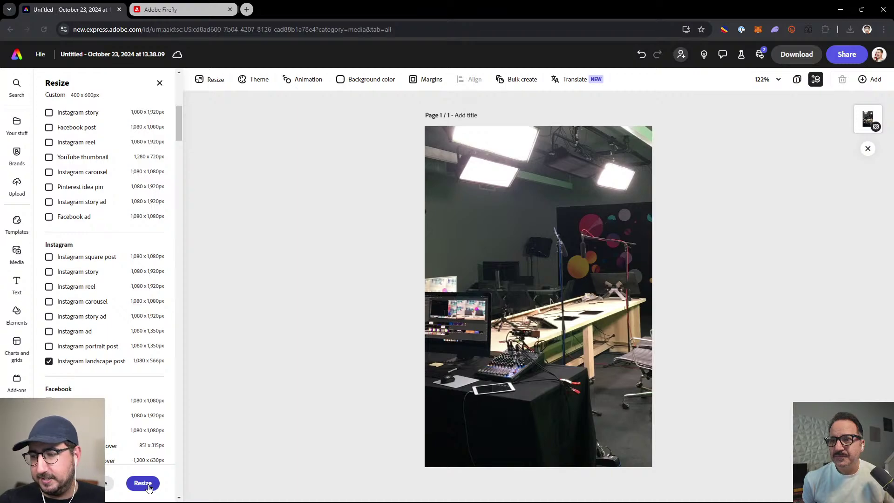
{"action": "scroll", "coordinate": [135, 372], "scroll_direction": "up", "scroll_amount": 10}
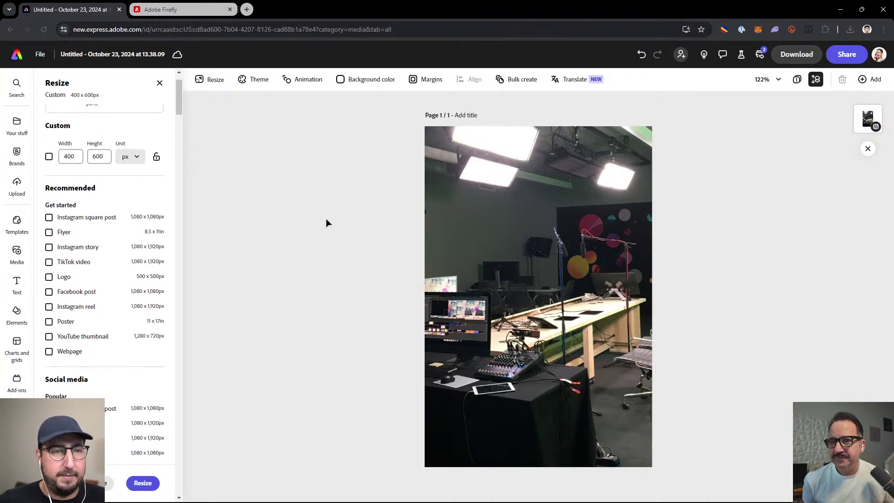
{"action": "scroll", "coordinate": [137, 263], "scroll_direction": "up", "scroll_amount": 2}
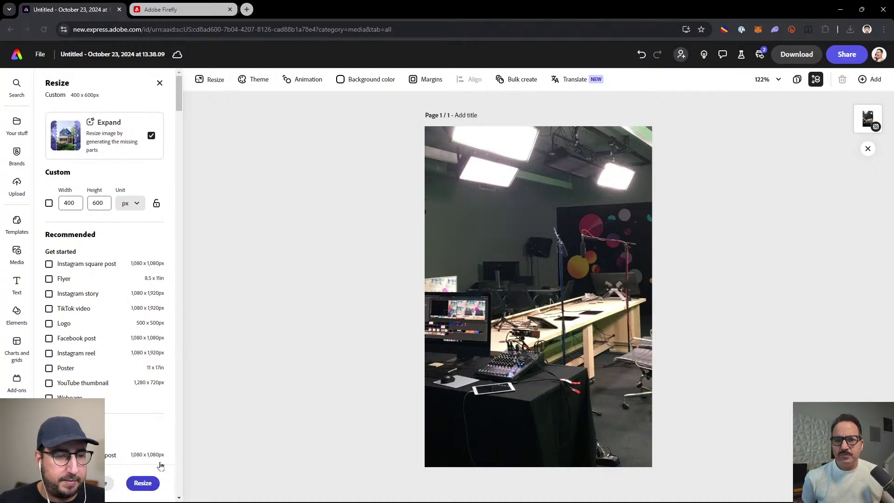
{"action": "left_click", "coordinate": [150, 482]}
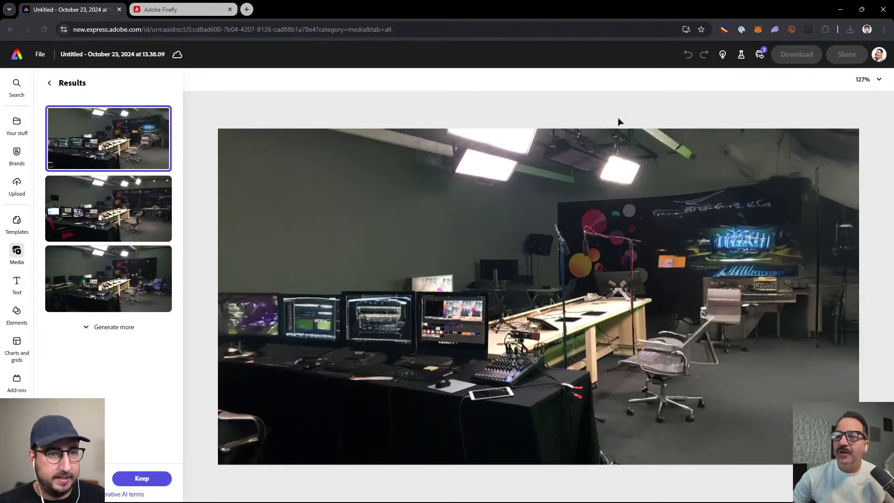
Step: Compare the generated expansions of the studio photo and keep the second result
{"action": "left_click", "coordinate": [105, 209]}
{"action": "left_click", "coordinate": [97, 269]}
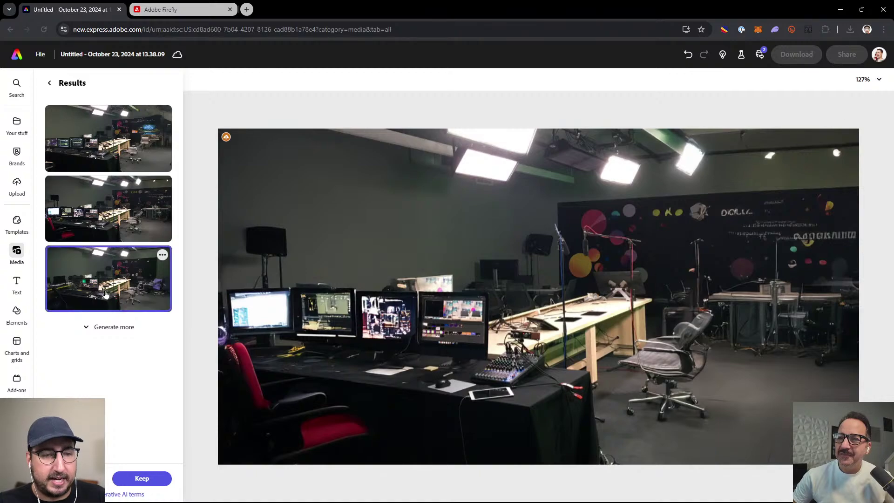
{"action": "left_click", "coordinate": [149, 214]}
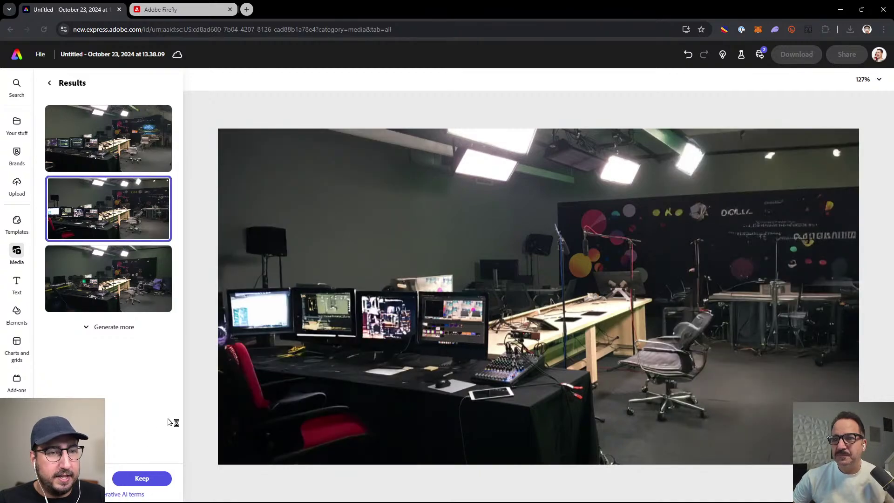
{"action": "left_click", "coordinate": [135, 475]}
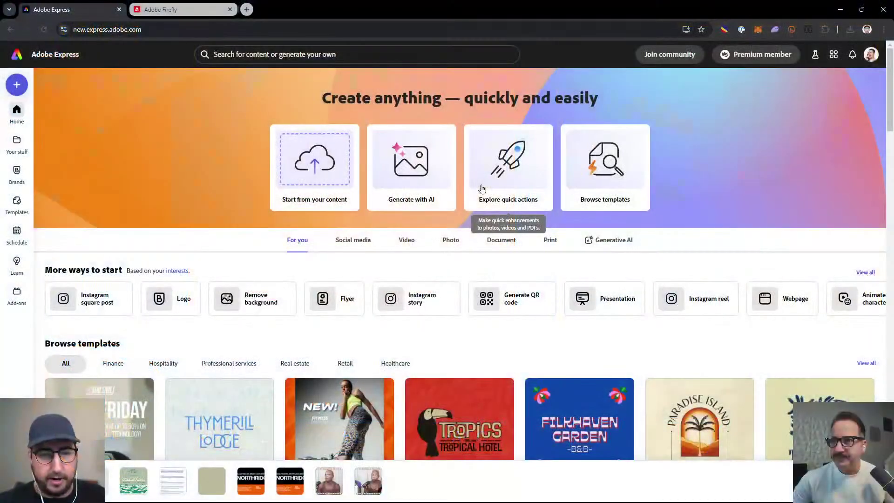
Step: Open the landscape Wilkins Hotel & Resort template with the sunset lagoon from the home page templates
{"action": "scroll", "coordinate": [440, 242], "scroll_direction": "down", "scroll_amount": 8}
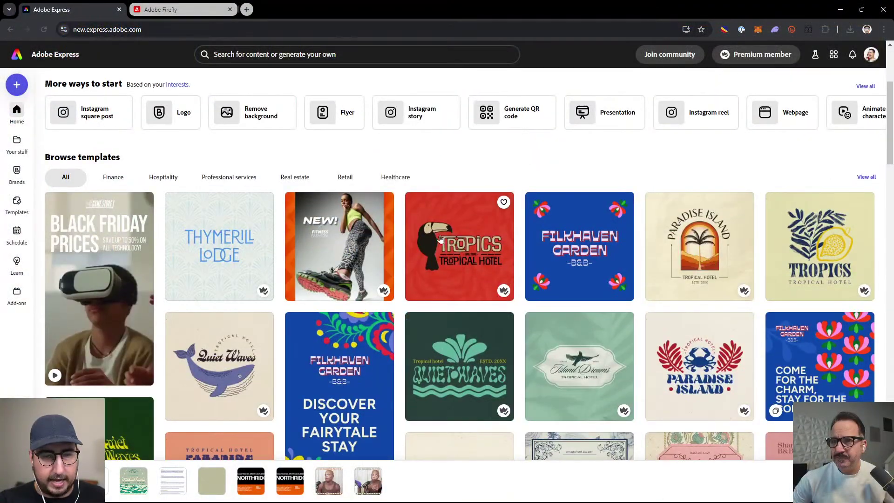
{"action": "scroll", "coordinate": [440, 242], "scroll_direction": "down", "scroll_amount": 10}
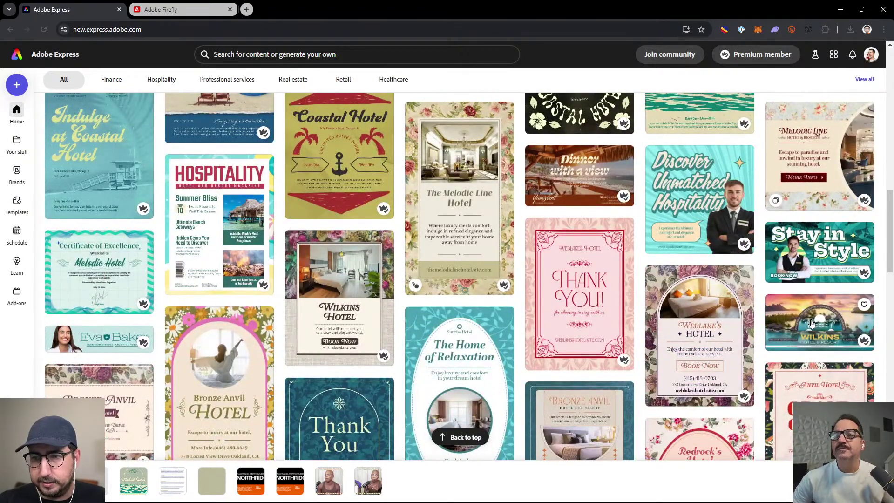
{"action": "left_click", "coordinate": [811, 322]}
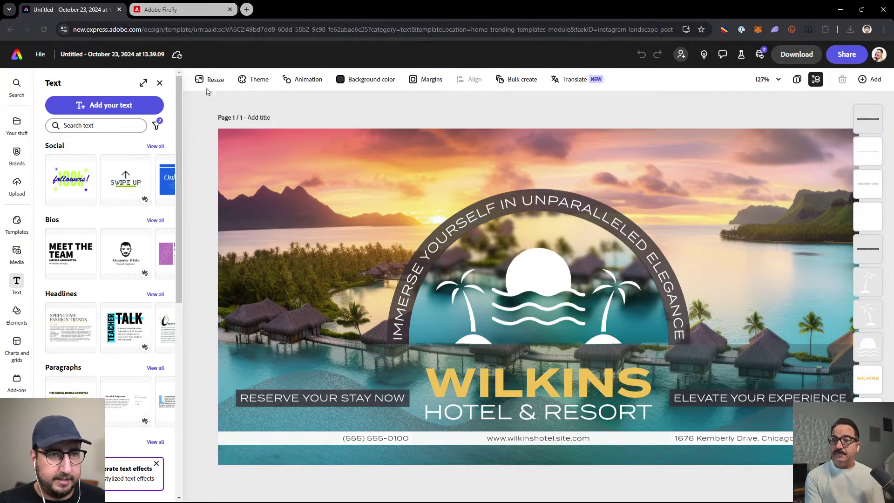
Step: Resize the Wilkins design to Instagram reel (1,080 x 1,920 px) with Expand and keep the third generated result
{"action": "left_click", "coordinate": [209, 79]}
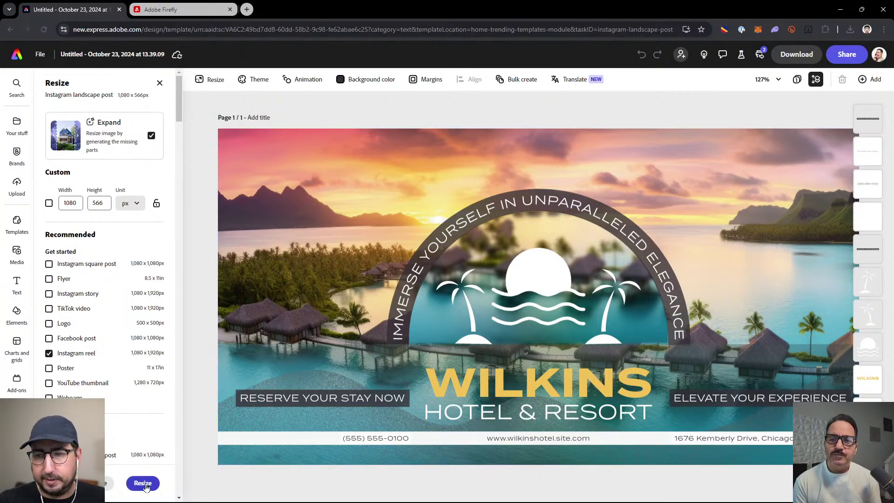
{"action": "left_click", "coordinate": [144, 483]}
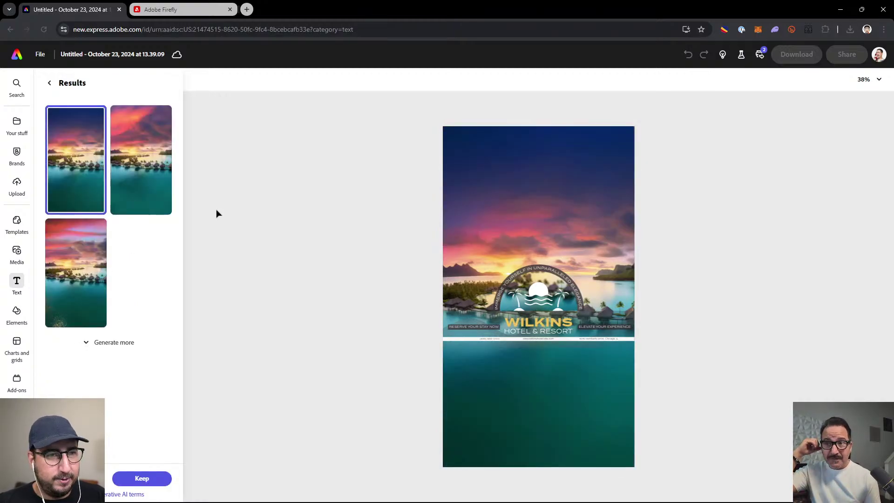
{"action": "left_click", "coordinate": [146, 188]}
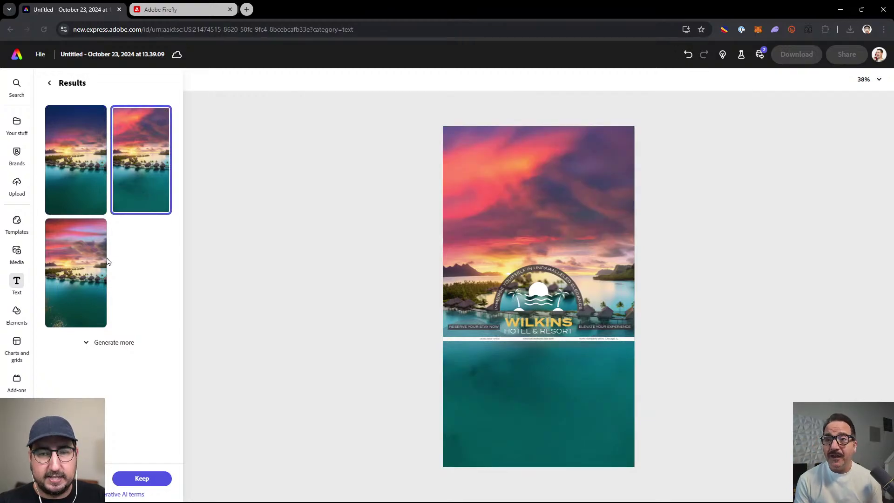
{"action": "left_click", "coordinate": [82, 278]}
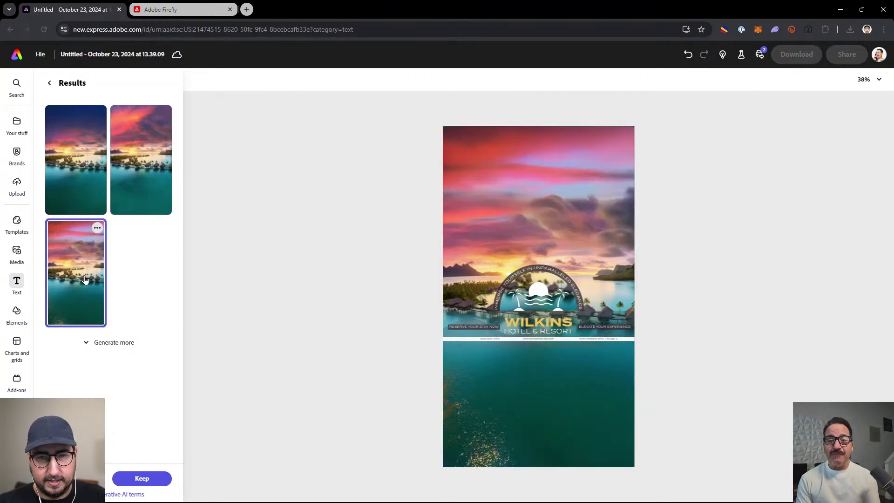
{"action": "left_click", "coordinate": [148, 477]}
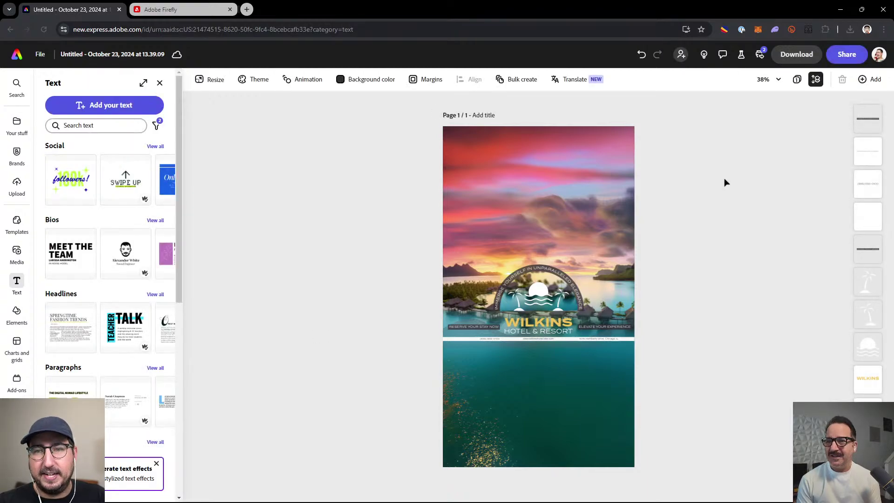
Step: Examine the expanded Wilkins reel design up close, checking the logo, the text bands and the generated water area below
{"action": "left_click", "coordinate": [535, 285]}
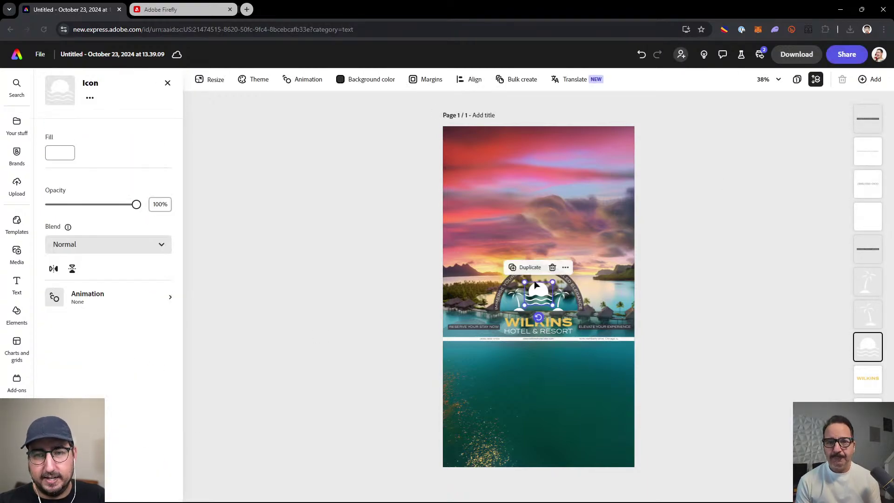
{"action": "left_click", "coordinate": [717, 207]}
{"action": "scroll", "coordinate": [527, 247], "scroll_direction": "up", "scroll_amount": 5}
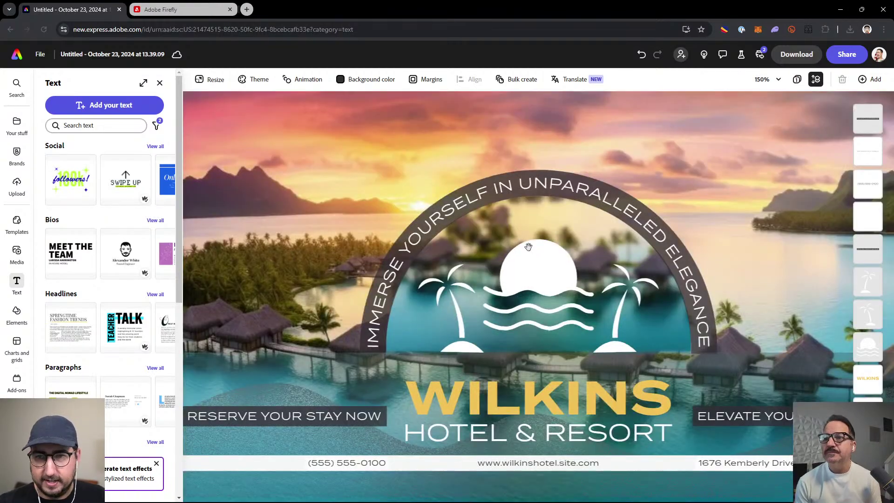
{"action": "scroll", "coordinate": [528, 246], "scroll_direction": "up", "scroll_amount": 6}
{"action": "scroll", "coordinate": [528, 256], "scroll_direction": "down", "scroll_amount": 6}
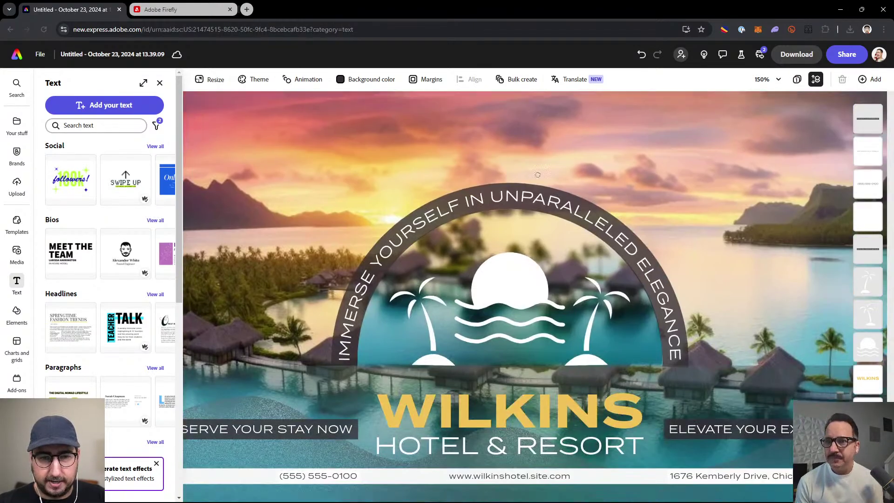
{"action": "scroll", "coordinate": [530, 263], "scroll_direction": "down", "scroll_amount": 6}
{"action": "scroll", "coordinate": [537, 325], "scroll_direction": "down", "scroll_amount": 5}
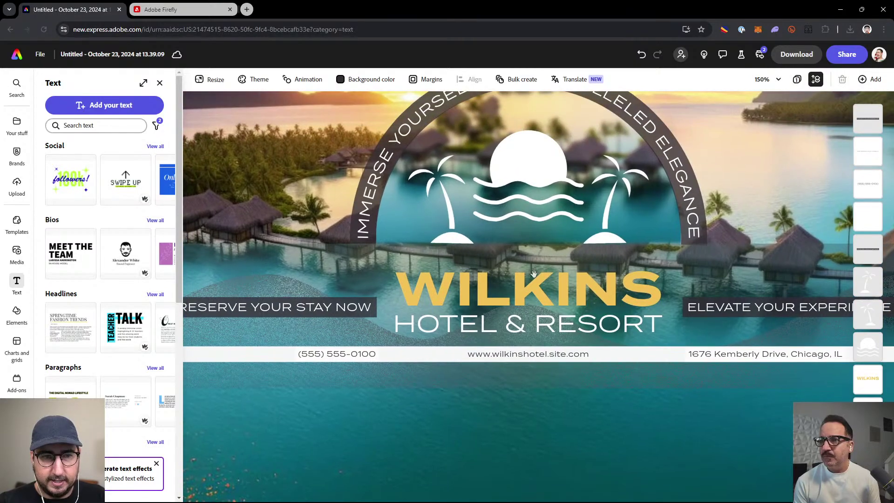
{"action": "scroll", "coordinate": [537, 328], "scroll_direction": "down", "scroll_amount": 3}
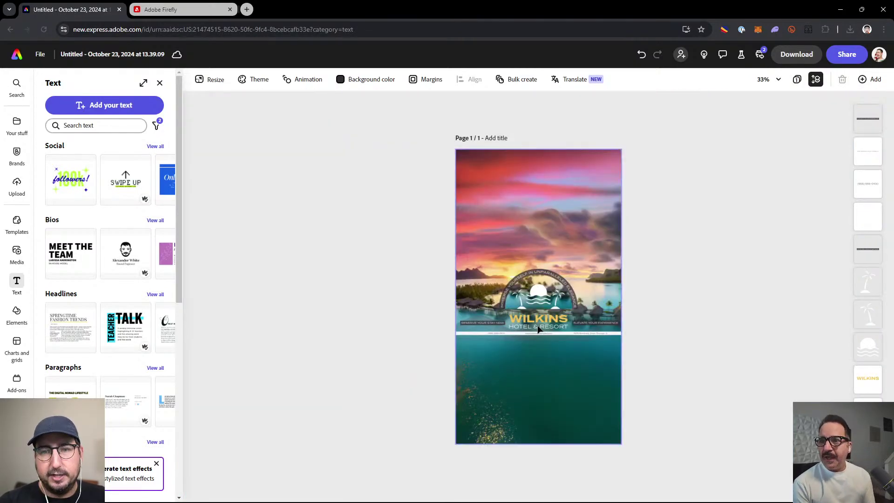
Step: Enlarge the arched sunset-and-palms emblem to nearly the page width and centre it in the sky above the horizon
{"action": "left_click_drag", "start_coordinate": [424, 250], "coordinate": [624, 292]}
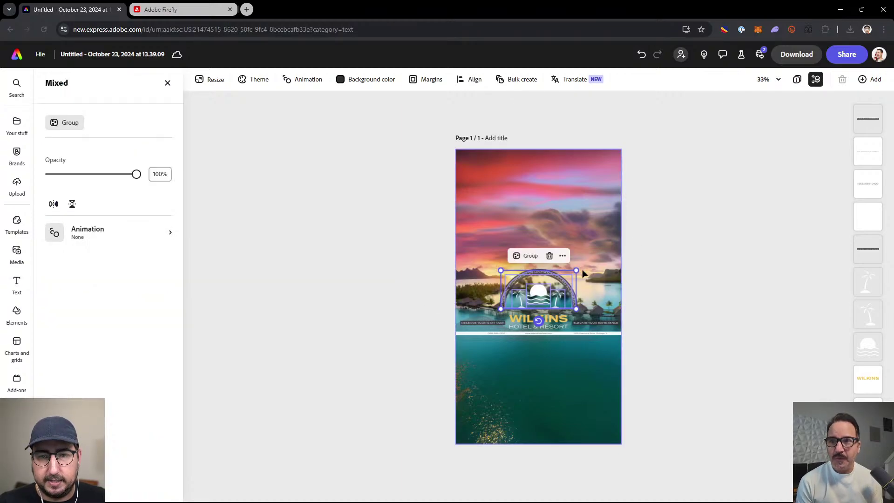
{"action": "left_click_drag", "start_coordinate": [576, 270], "coordinate": [612, 195]}
{"action": "left_click_drag", "start_coordinate": [538, 260], "coordinate": [538, 205]}
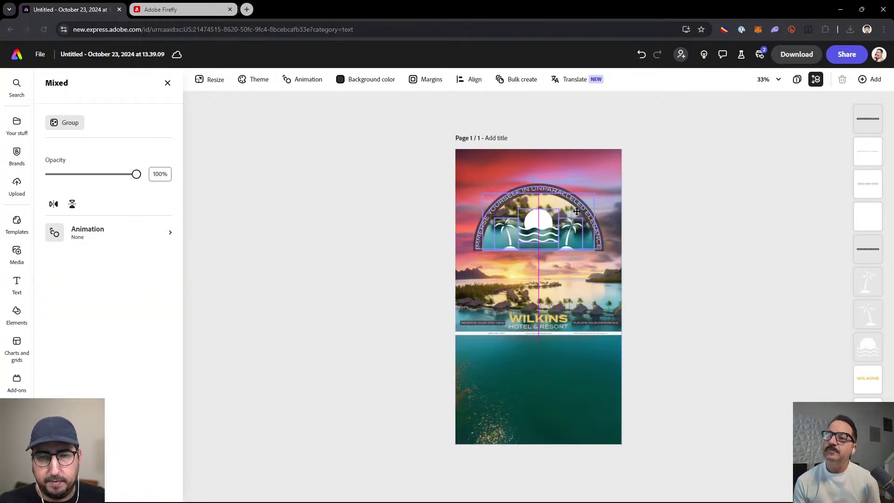
{"action": "left_click_drag", "start_coordinate": [425, 303], "coordinate": [656, 365]}
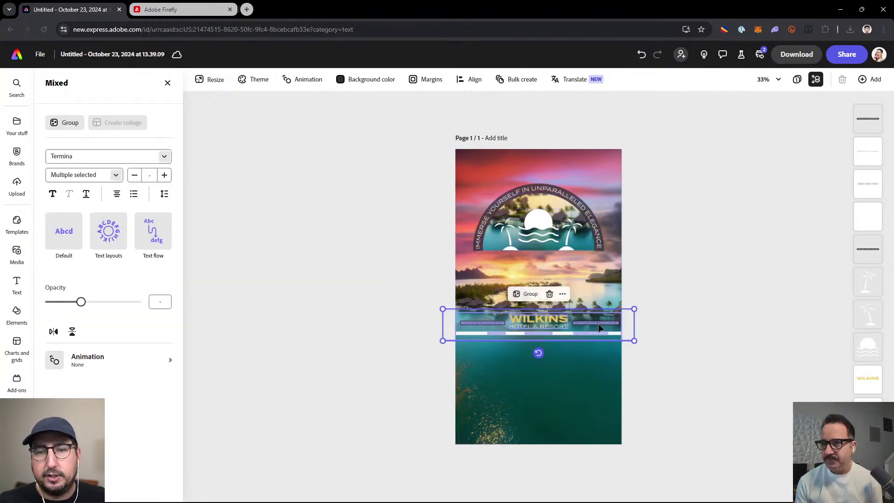
{"action": "left_click", "coordinate": [674, 337]}
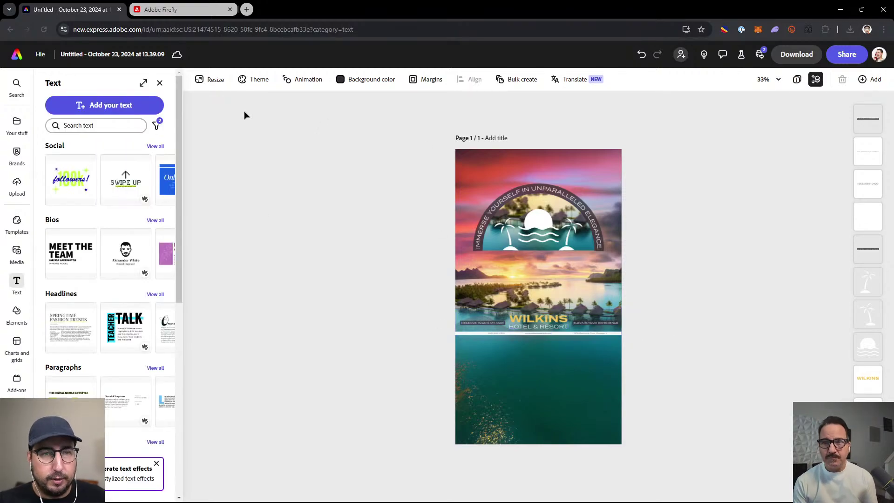
{"action": "left_click", "coordinate": [209, 80]}
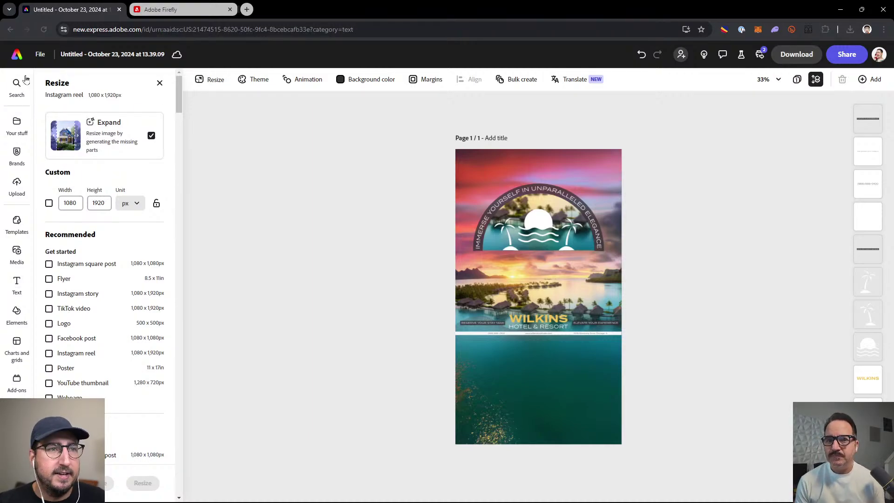
{"action": "left_click", "coordinate": [17, 56]}
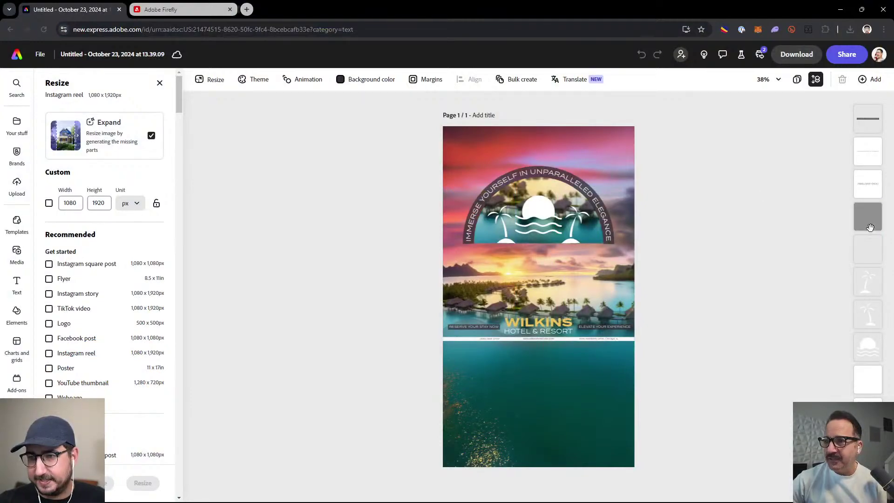
Step: Set the background image's saturation to 59 and raise its warmth slightly
{"action": "scroll", "coordinate": [867, 261], "scroll_direction": "down", "scroll_amount": 3}
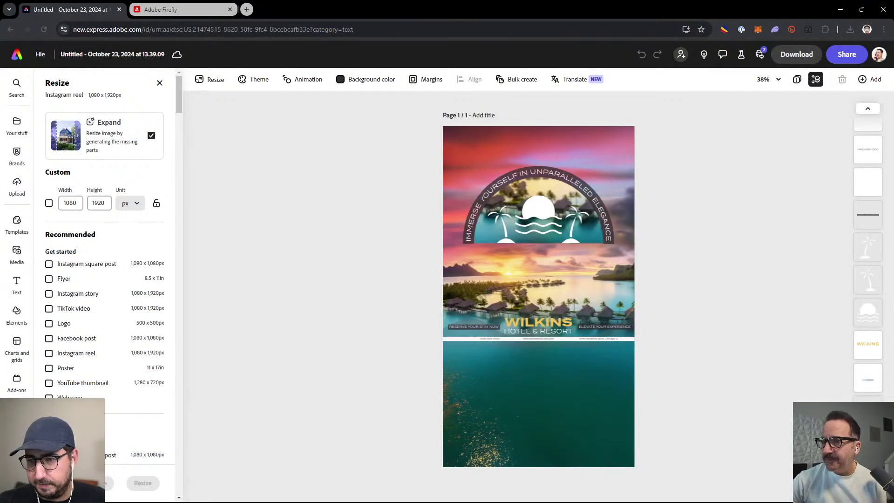
{"action": "left_click", "coordinate": [868, 414]}
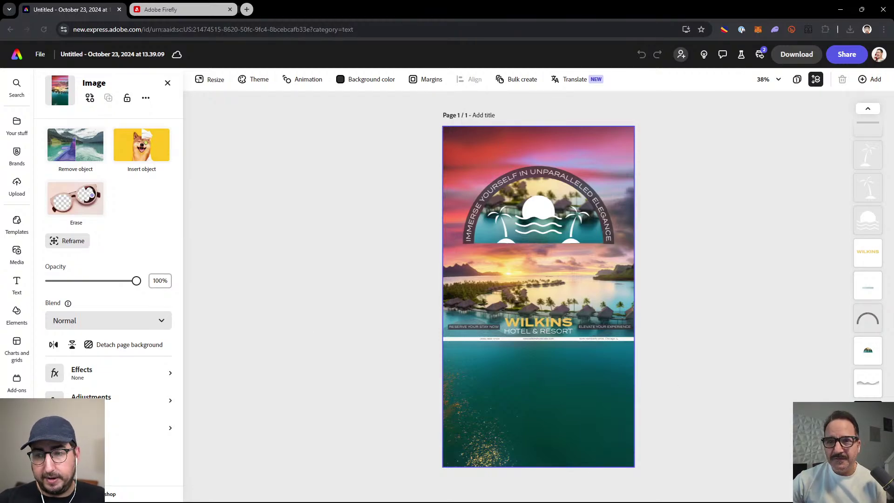
{"action": "left_click", "coordinate": [105, 400]}
{"action": "left_click_drag", "start_coordinate": [95, 307], "coordinate": [68, 305]}
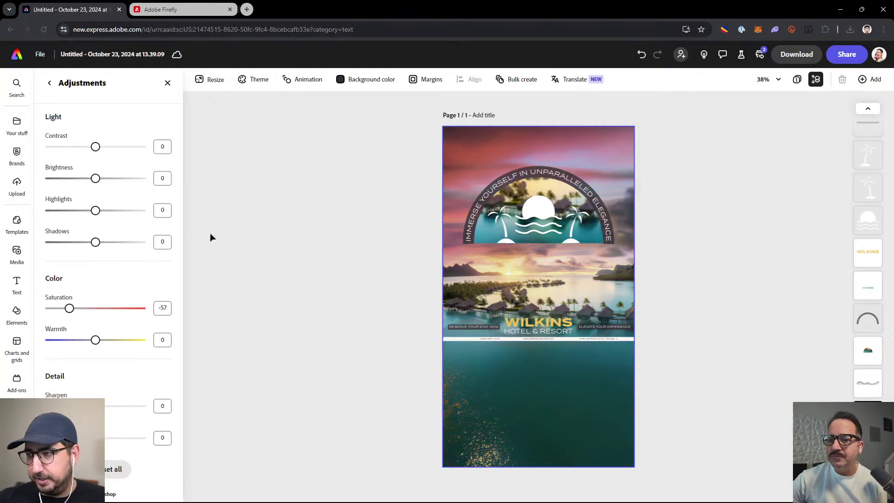
{"action": "left_click", "coordinate": [124, 307]}
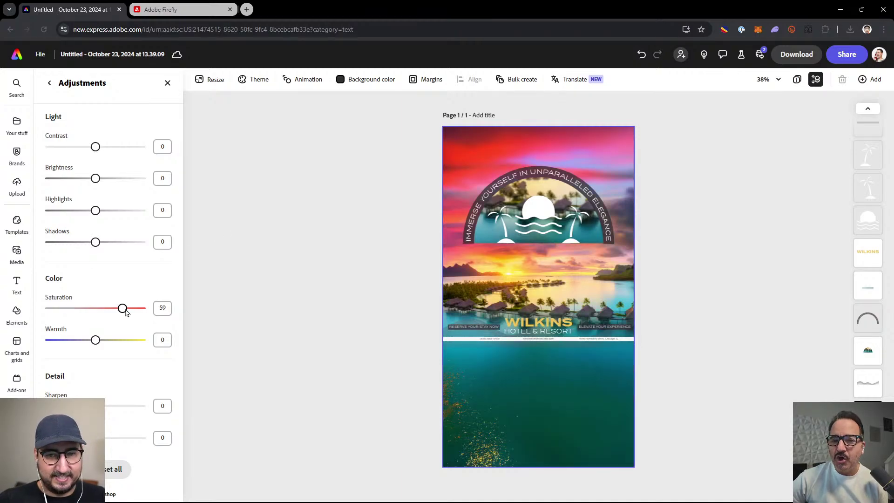
{"action": "left_click_drag", "start_coordinate": [106, 343], "coordinate": [111, 344]}
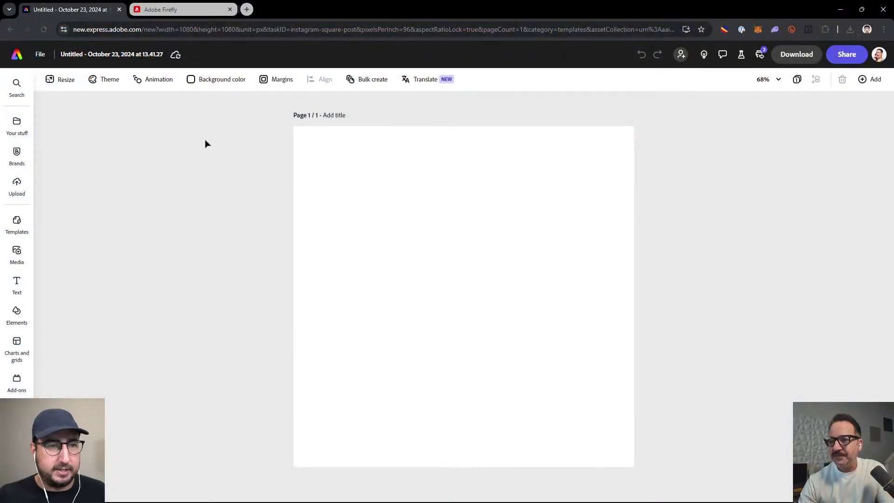
Step: Add the rounded flower shape with a hollow centre to the blank page, enlarge it and position it in the upper middle
{"action": "left_click", "coordinate": [17, 311]}
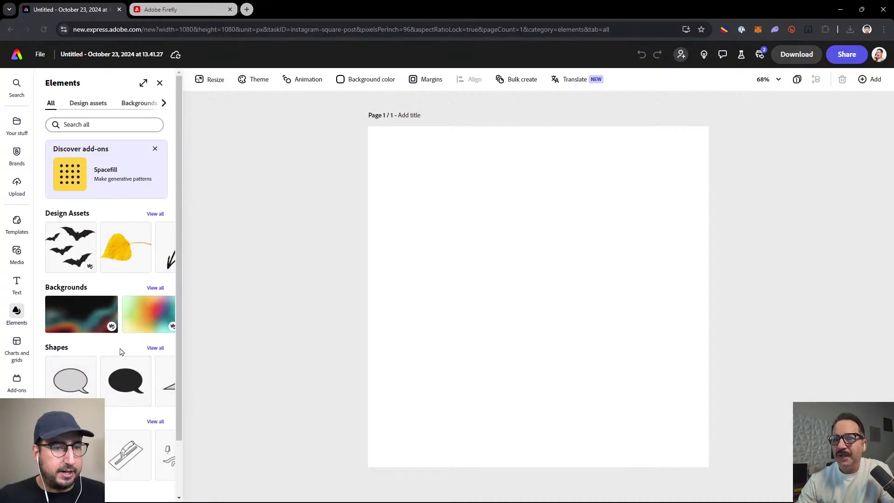
{"action": "scroll", "coordinate": [123, 368], "scroll_direction": "down", "scroll_amount": 2}
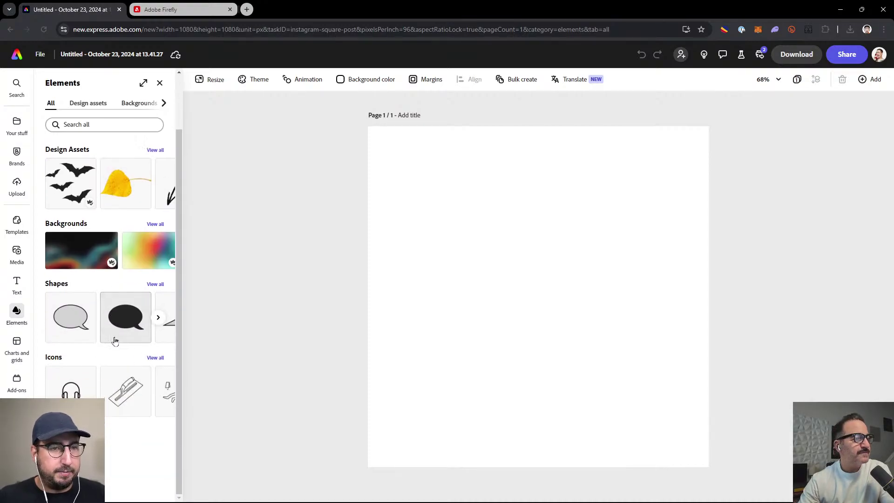
{"action": "left_click", "coordinate": [155, 284]}
{"action": "scroll", "coordinate": [112, 230], "scroll_direction": "down", "scroll_amount": 2}
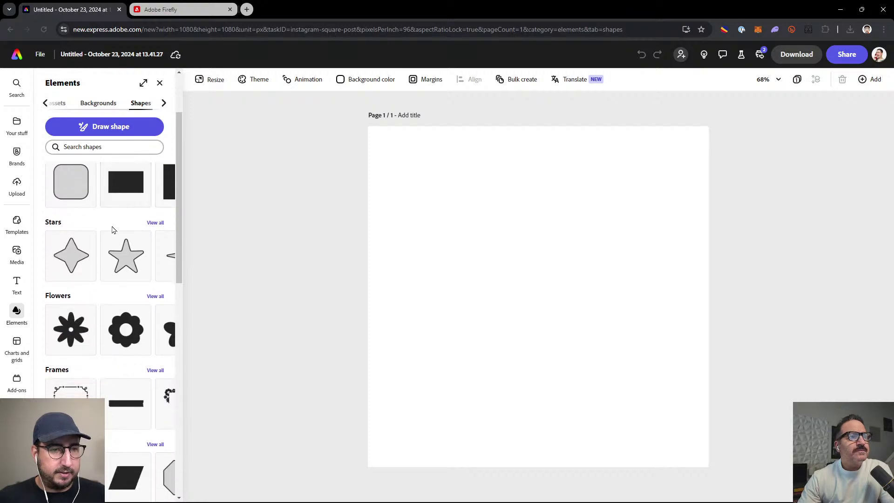
{"action": "left_click", "coordinate": [121, 330]}
{"action": "left_click", "coordinate": [551, 267]}
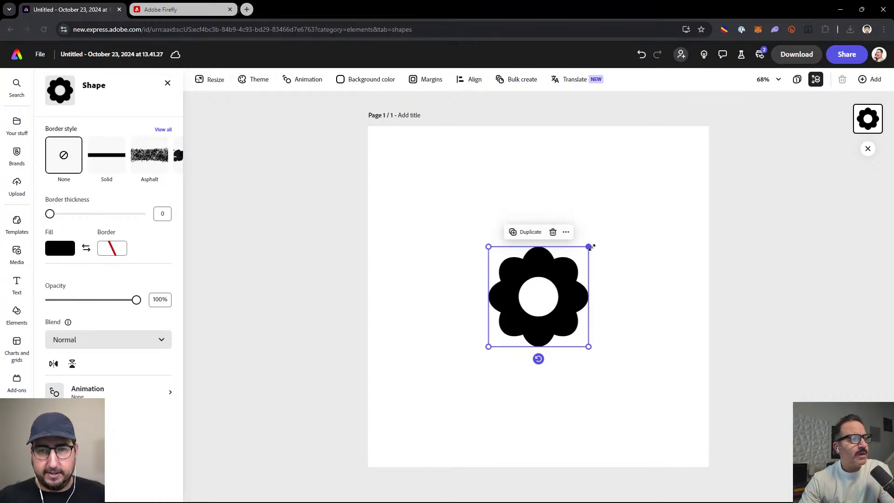
{"action": "left_click_drag", "start_coordinate": [591, 248], "coordinate": [697, 139]}
{"action": "left_click_drag", "start_coordinate": [611, 183], "coordinate": [569, 191]}
Step: Try the Asphalt, Bubble, Floral and Neon border styles on the flower in turn
{"action": "left_click", "coordinate": [150, 157]}
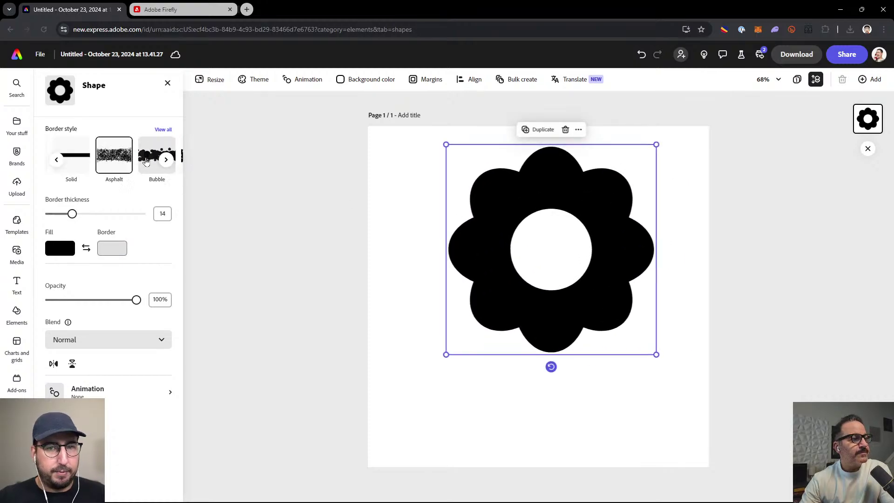
{"action": "left_click", "coordinate": [153, 167]}
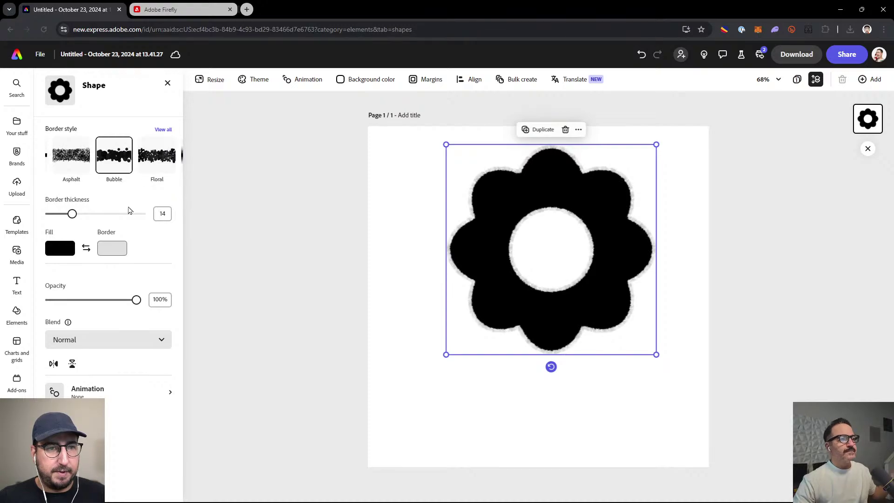
{"action": "left_click", "coordinate": [145, 167]}
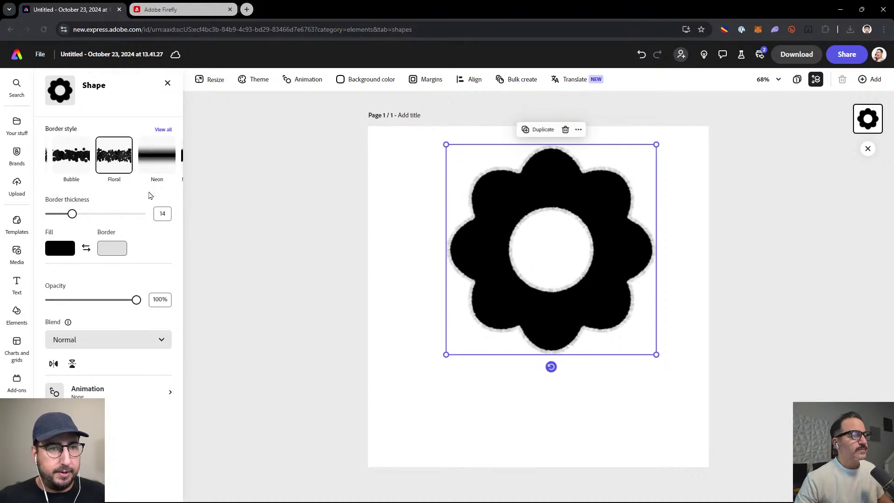
{"action": "left_click", "coordinate": [148, 168]}
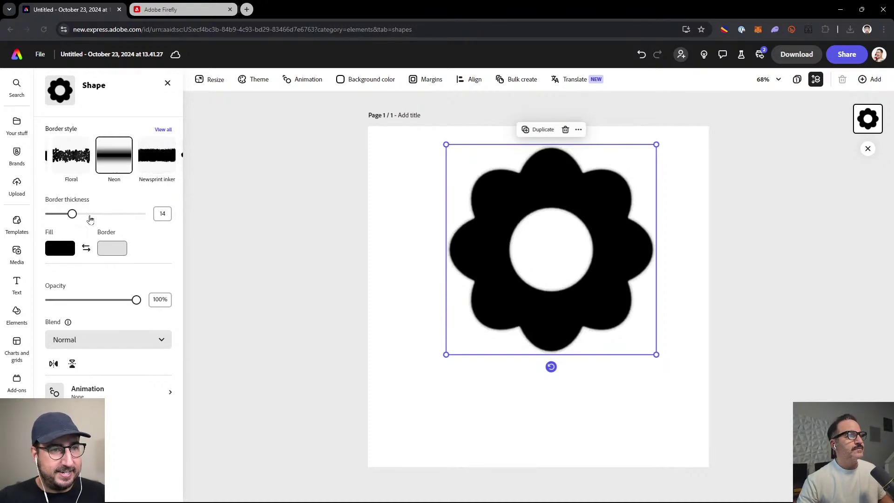
Step: Fill the flower with the red Subace - Retro Font brand colour and set its border to the palette's pink
{"action": "left_click", "coordinate": [62, 253]}
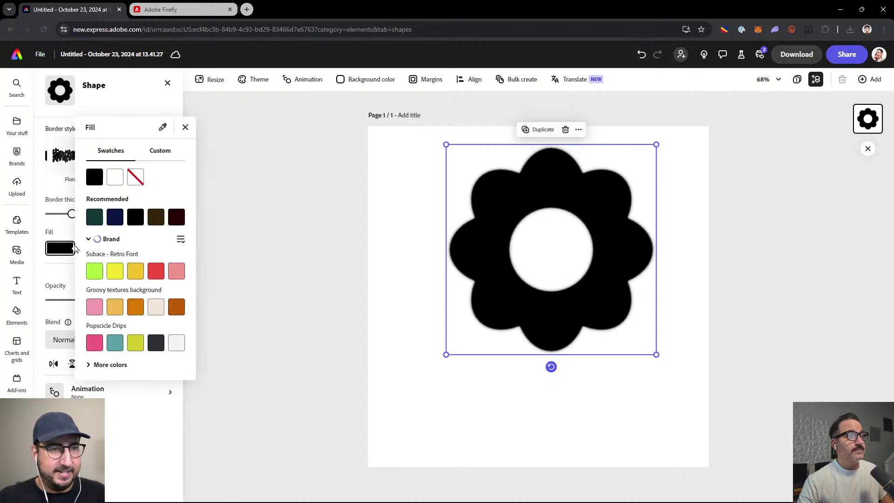
{"action": "left_click", "coordinate": [158, 274]}
{"action": "left_click", "coordinate": [62, 235]}
{"action": "left_click", "coordinate": [103, 244]}
{"action": "left_click", "coordinate": [229, 273]}
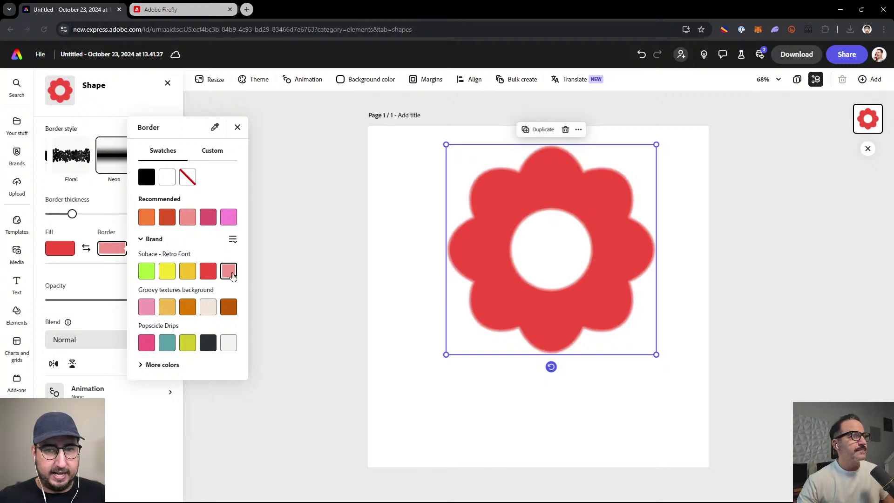
{"action": "left_click", "coordinate": [269, 249]}
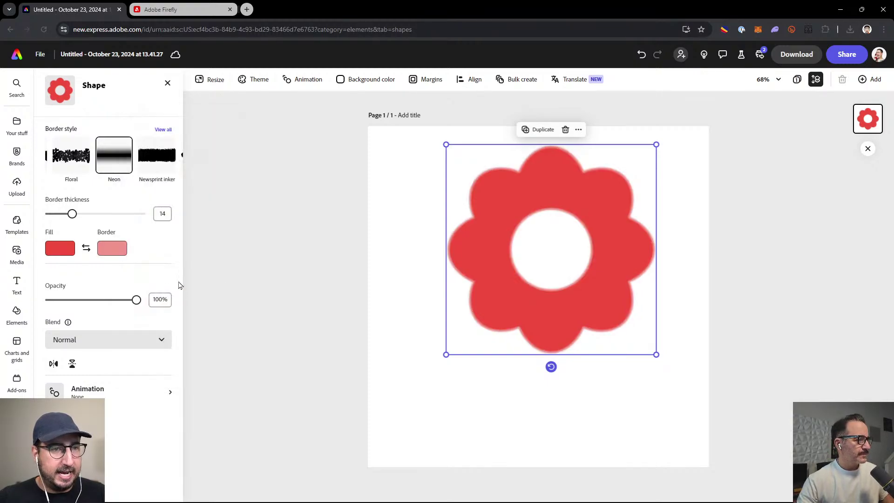
Step: Give the flower a Newsprint inker border in the same red as its fill and shift it toward the page's left edge
{"action": "left_click", "coordinate": [156, 174]}
{"action": "left_click_drag", "start_coordinate": [523, 197], "coordinate": [454, 224]}
{"action": "left_click", "coordinate": [101, 249]}
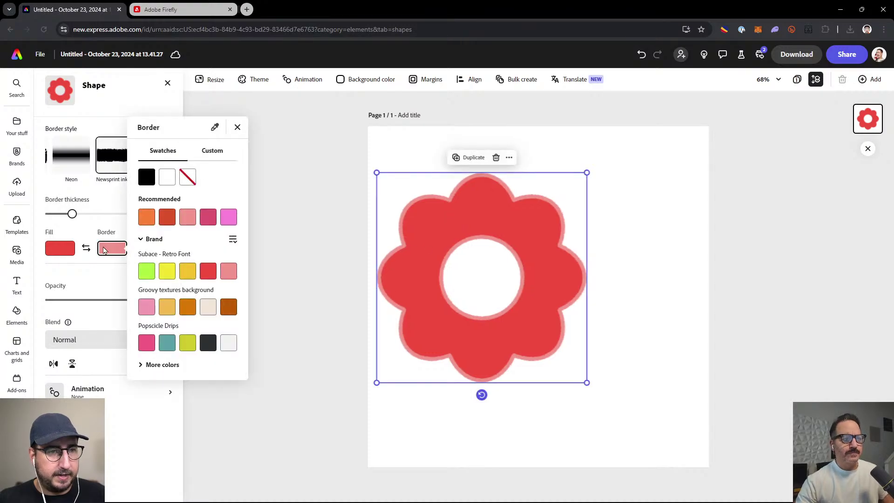
{"action": "left_click", "coordinate": [208, 270]}
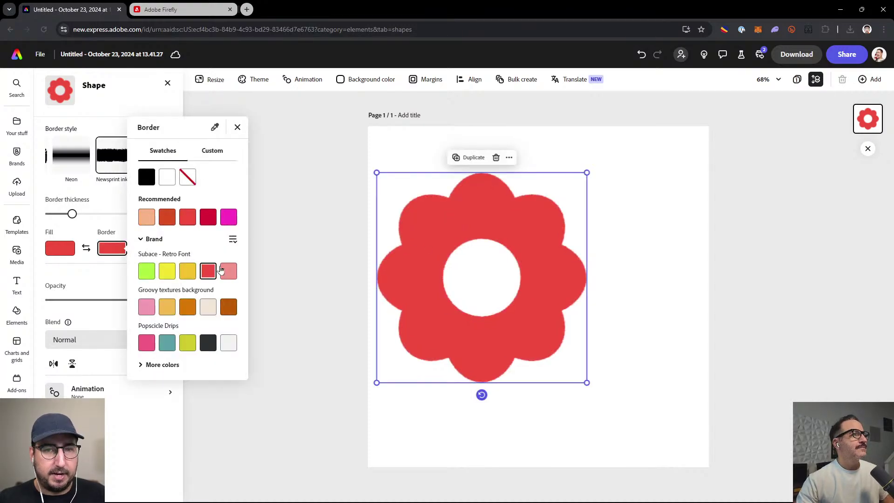
{"action": "left_click", "coordinate": [530, 230]}
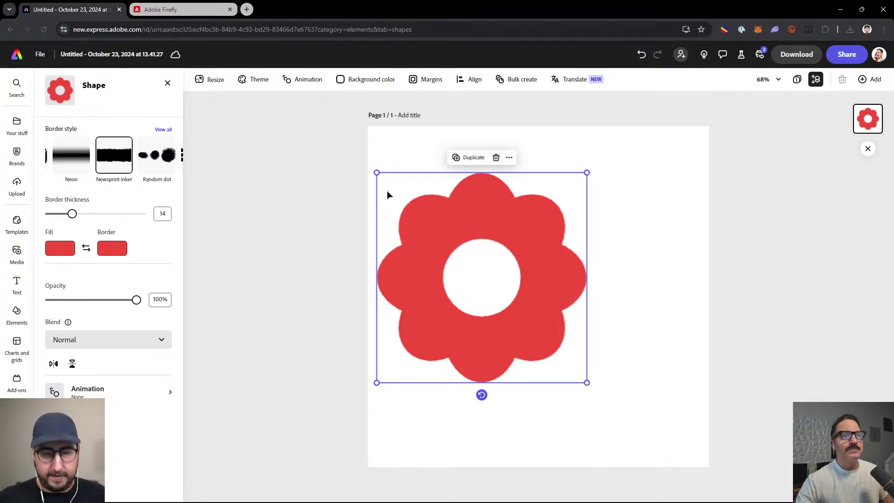
Step: Inspect the flower's rough edge up close and change its border style to Random dot
{"action": "scroll", "coordinate": [389, 194], "scroll_direction": "up", "scroll_amount": 5}
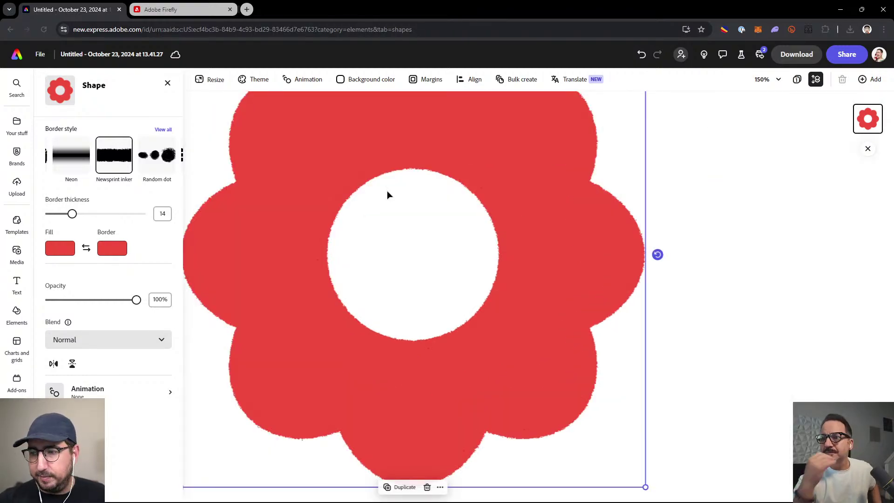
{"action": "scroll", "coordinate": [491, 258], "scroll_direction": "up", "scroll_amount": 5}
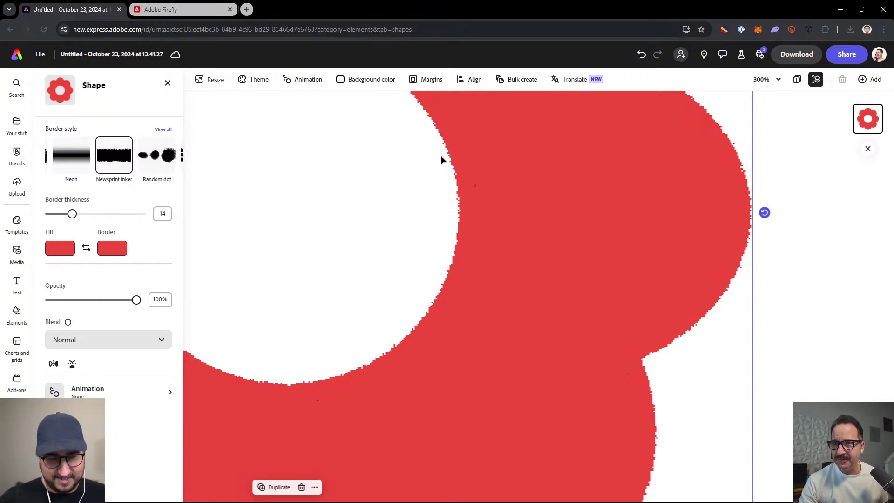
{"action": "scroll", "coordinate": [441, 159], "scroll_direction": "down", "scroll_amount": 8}
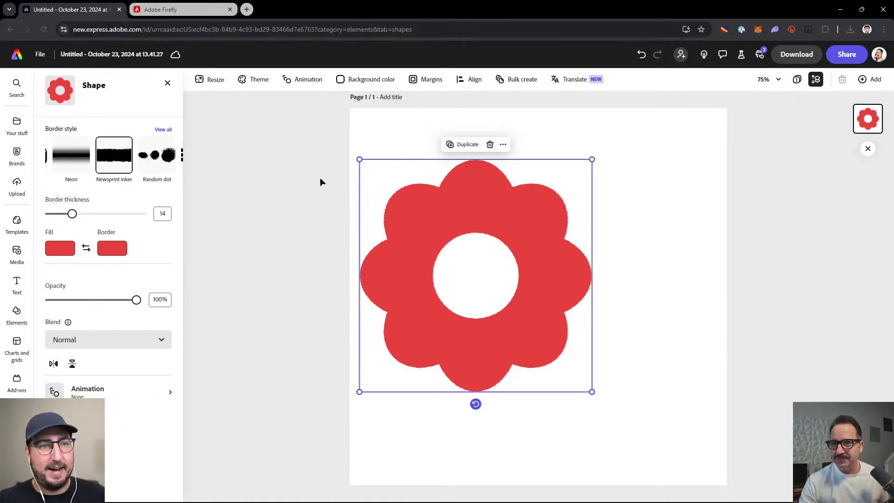
{"action": "left_click", "coordinate": [157, 155]}
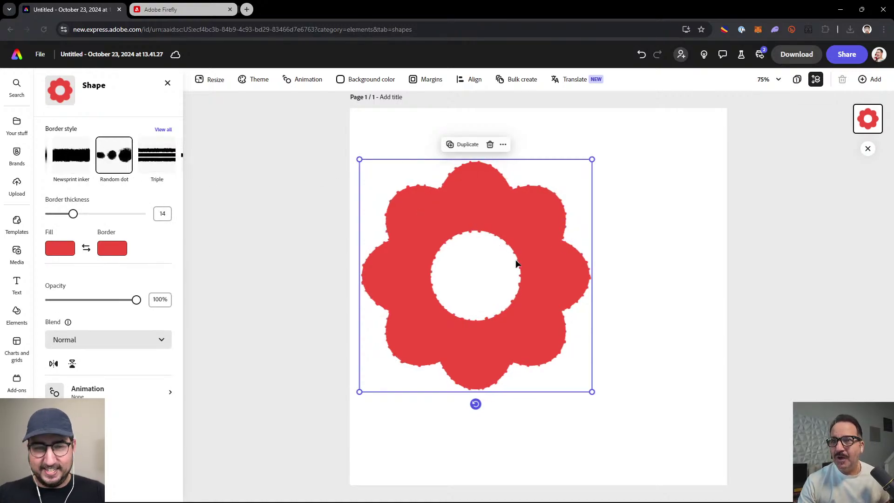
{"action": "left_click", "coordinate": [173, 160]}
{"action": "left_click", "coordinate": [56, 160]}
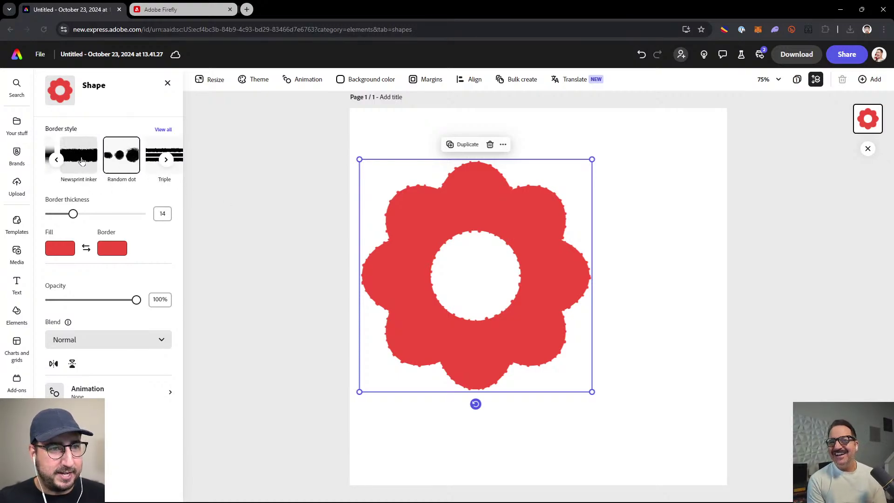
Step: Try the Triple border style on the flower, apply Dotted instead, and inspect the dotted edge up close
{"action": "left_click", "coordinate": [165, 130]}
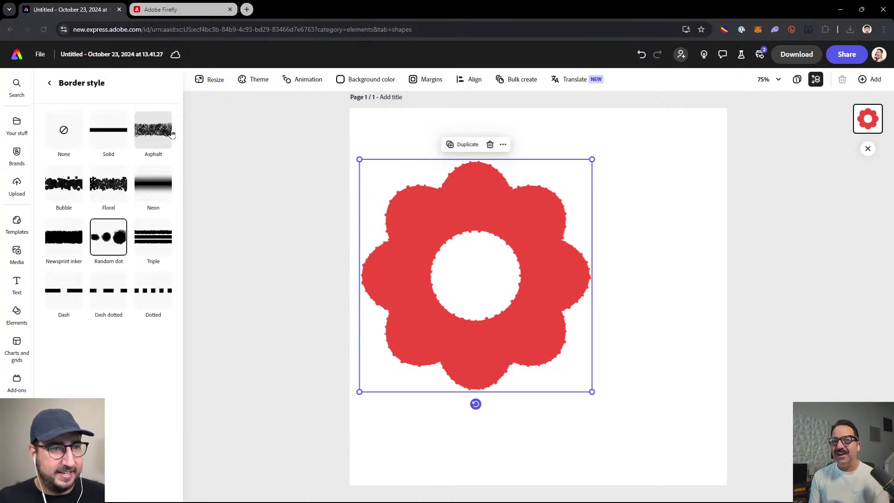
{"action": "left_click", "coordinate": [153, 238]}
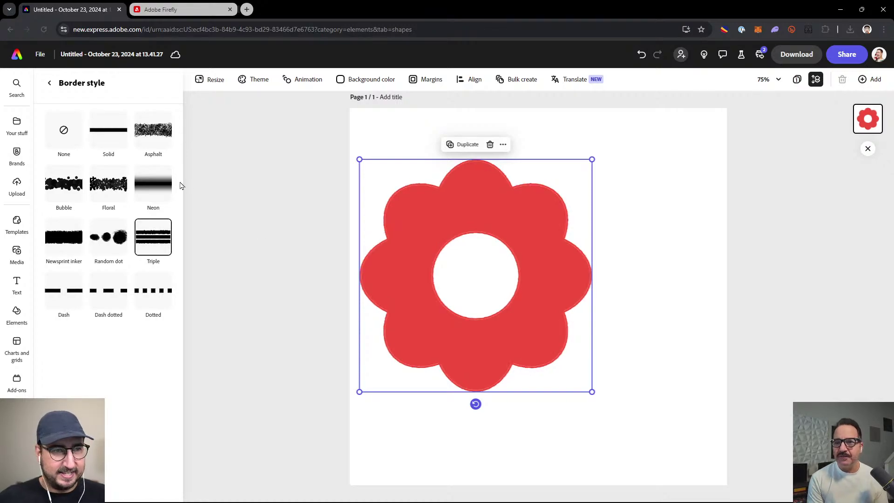
{"action": "left_click", "coordinate": [153, 288]}
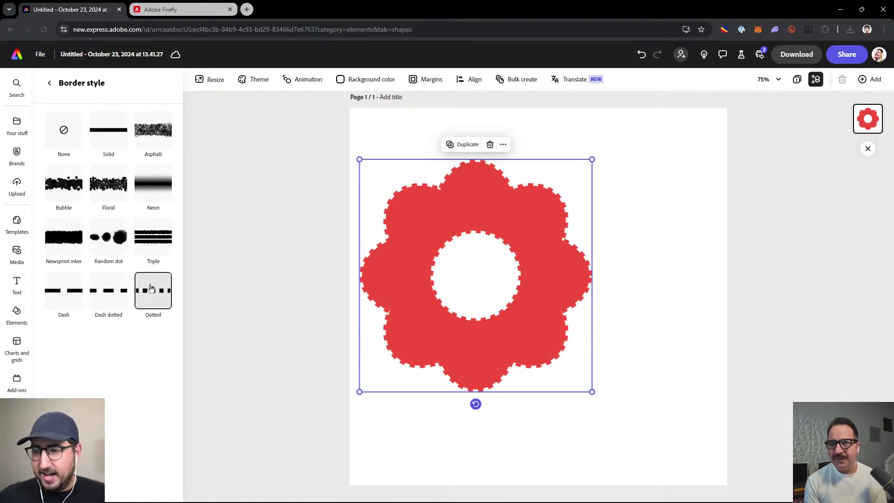
{"action": "left_click", "coordinate": [316, 208]}
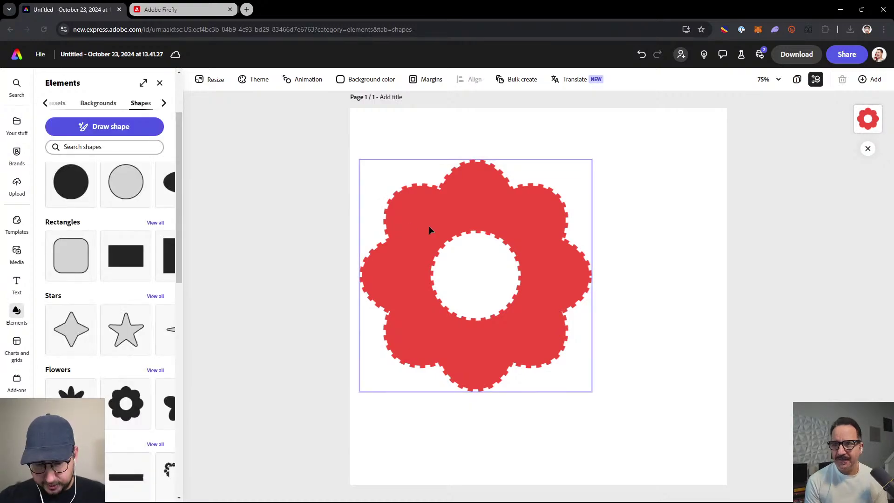
{"action": "scroll", "coordinate": [429, 230], "scroll_direction": "up", "scroll_amount": 5}
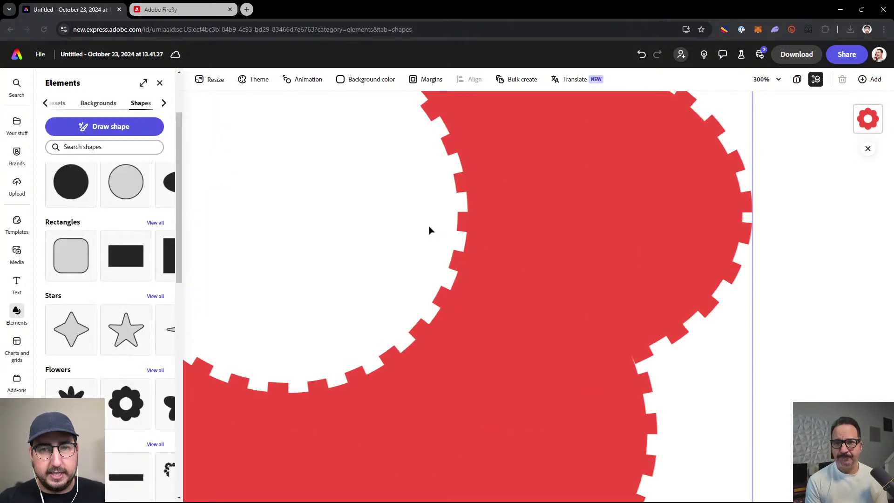
{"action": "scroll", "coordinate": [429, 230], "scroll_direction": "down", "scroll_amount": 5}
Step: Move the flower to the horizontal centre of the page and set its border thickness to 38
{"action": "left_click", "coordinate": [429, 230]}
{"action": "left_click_drag", "start_coordinate": [429, 230], "coordinate": [490, 248]}
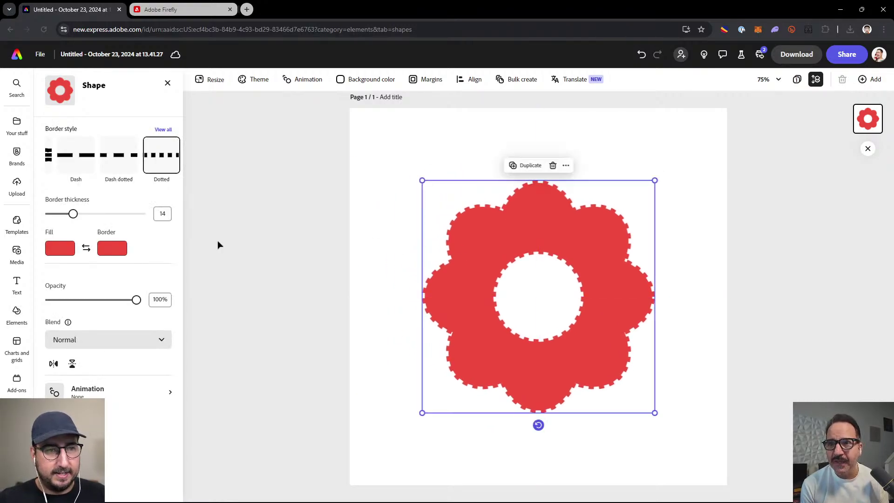
{"action": "left_click_drag", "start_coordinate": [73, 213], "coordinate": [112, 215]}
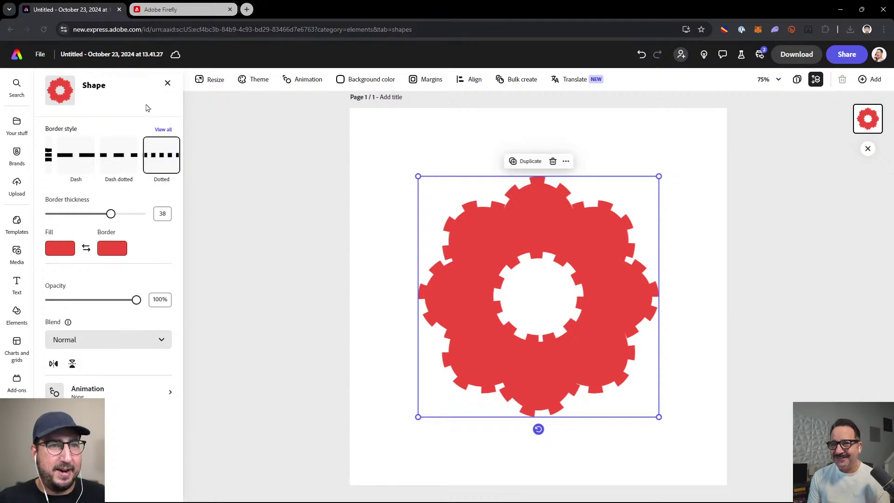
{"action": "left_click", "coordinate": [168, 83]}
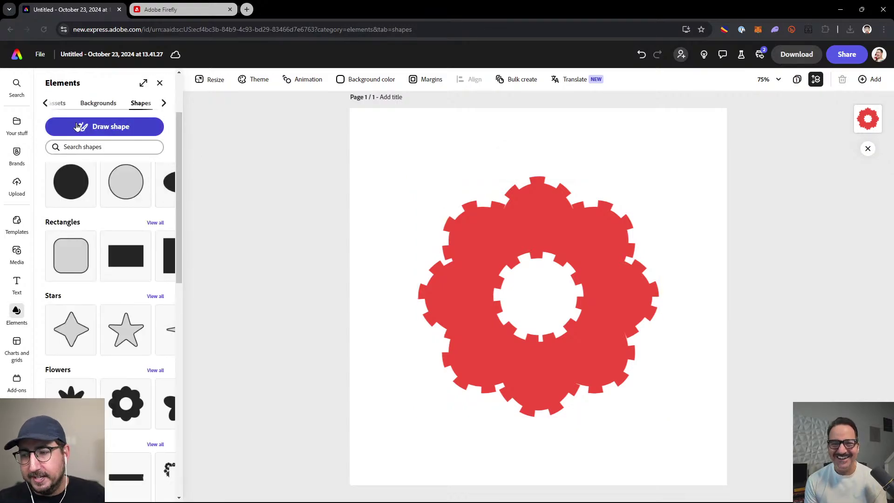
Step: Try drawing a freehand star beside the flower's upper-left petals with an Asphalt border at thickness 18
{"action": "left_click", "coordinate": [119, 129]}
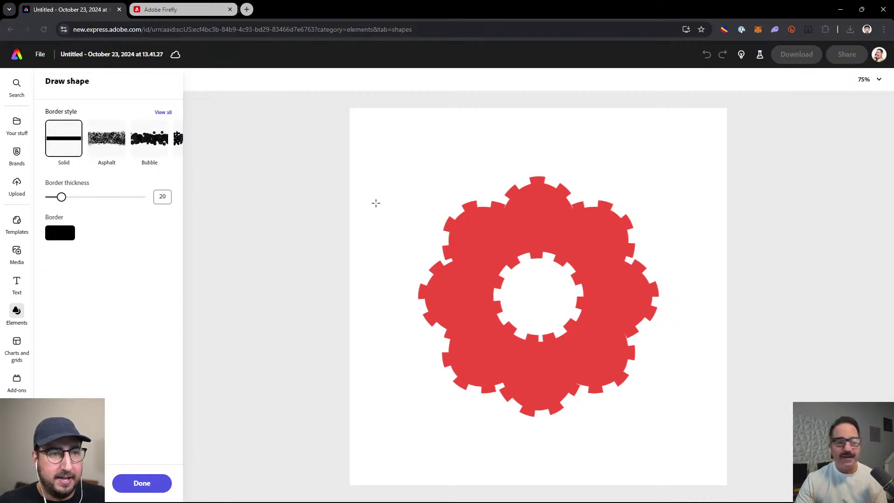
{"action": "mouse_move", "coordinate": [382, 228]}
{"action": "left_mouse_down"}
{"action": "mouse_move", "coordinate": [399, 142]}
{"action": "mouse_move", "coordinate": [423, 227]}
{"action": "mouse_move", "coordinate": [379, 182]}
{"action": "mouse_move", "coordinate": [358, 176]}
{"action": "mouse_move", "coordinate": [395, 207]}
{"action": "mouse_move", "coordinate": [373, 224]}
{"action": "left_mouse_up"}
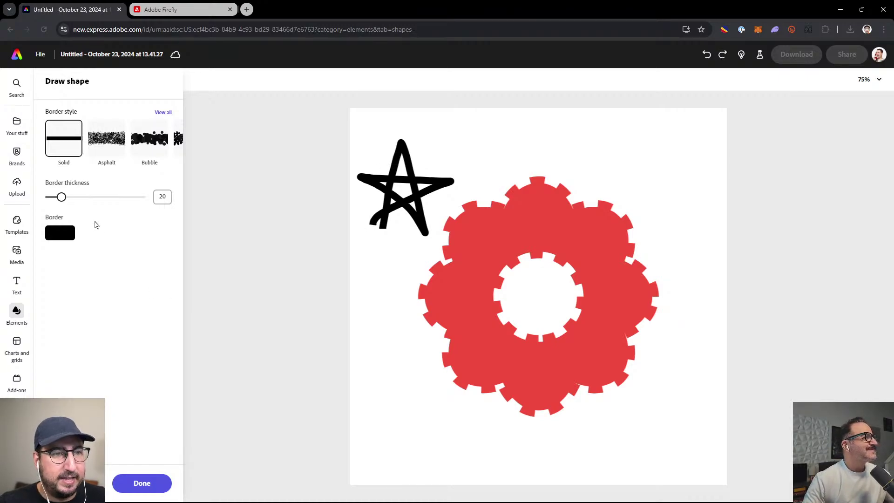
{"action": "left_click", "coordinate": [101, 152]}
{"action": "left_click_drag", "start_coordinate": [81, 200], "coordinate": [60, 197]}
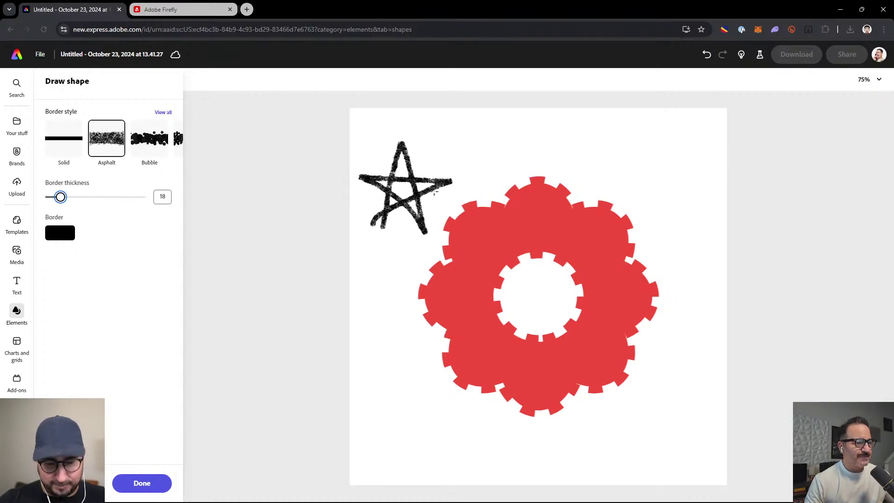
Step: Inspect the star's Asphalt texture up close and leave shape drawing without keeping the star
{"action": "key", "text": "ctrl+plus"}
{"action": "key", "text": "ctrl+0"}
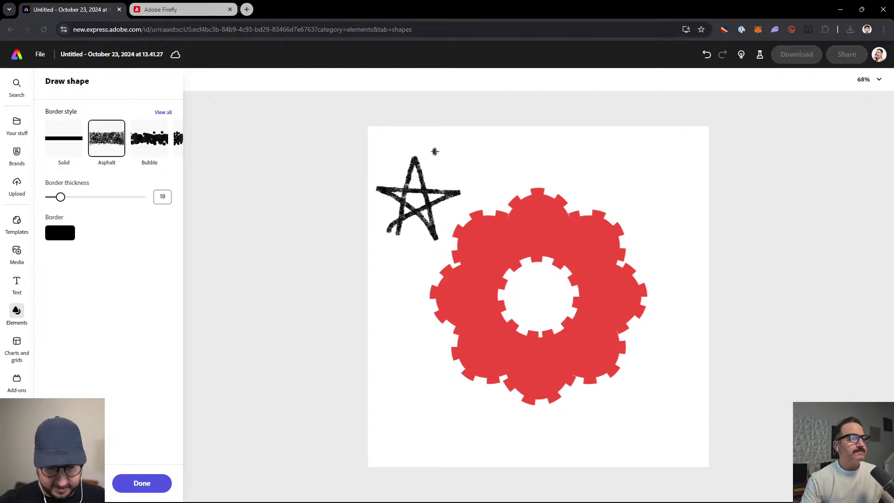
{"action": "scroll", "coordinate": [435, 151], "scroll_direction": "up", "scroll_amount": 5}
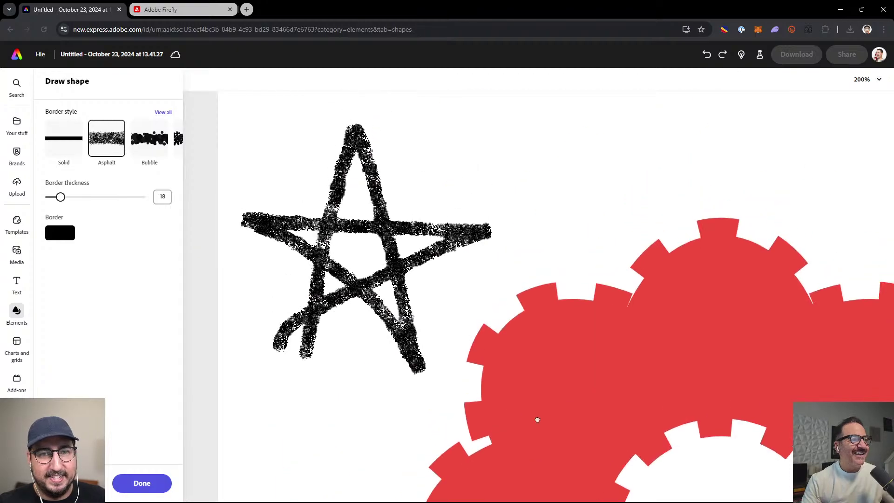
{"action": "left_click_drag", "start_coordinate": [537, 420], "coordinate": [537, 426]}
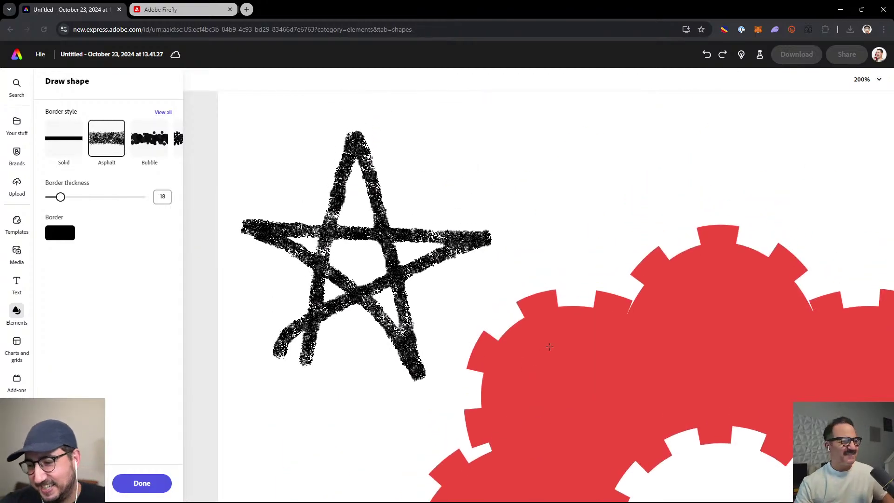
{"action": "scroll", "coordinate": [549, 346], "scroll_direction": "down", "scroll_amount": 5}
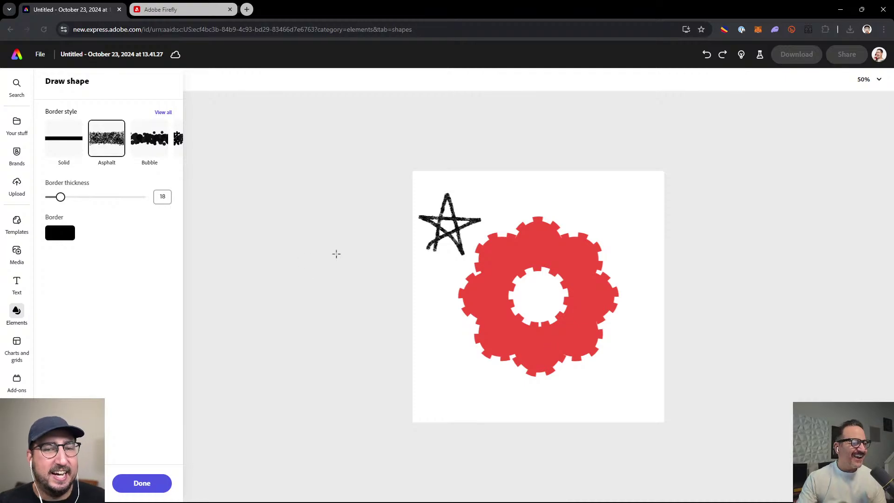
{"action": "left_click", "coordinate": [448, 217]}
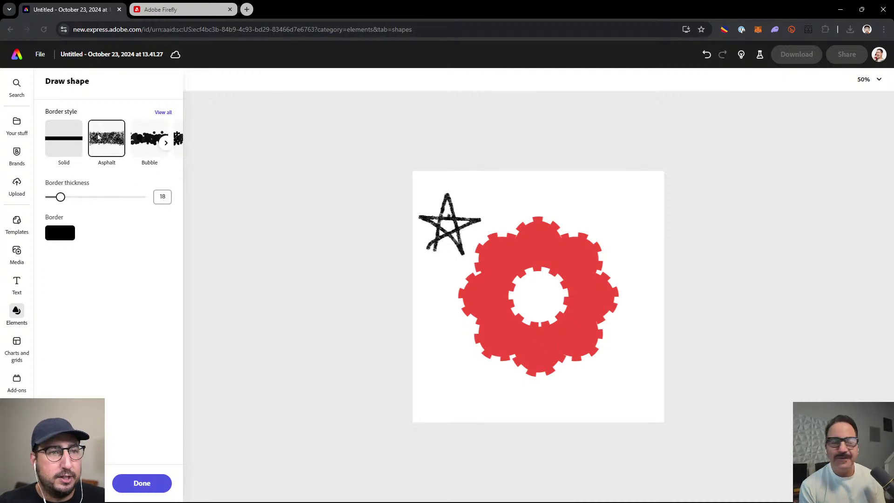
{"action": "key", "text": "Escape"}
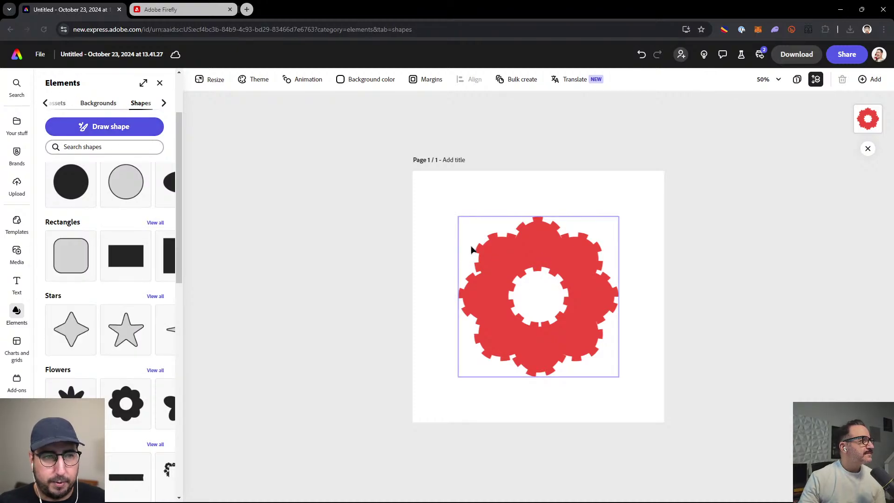
Step: Draw a freehand star above the flower and a wavy line across the page's upper-right corner, using Asphalt at thickness 44
{"action": "left_click", "coordinate": [110, 128]}
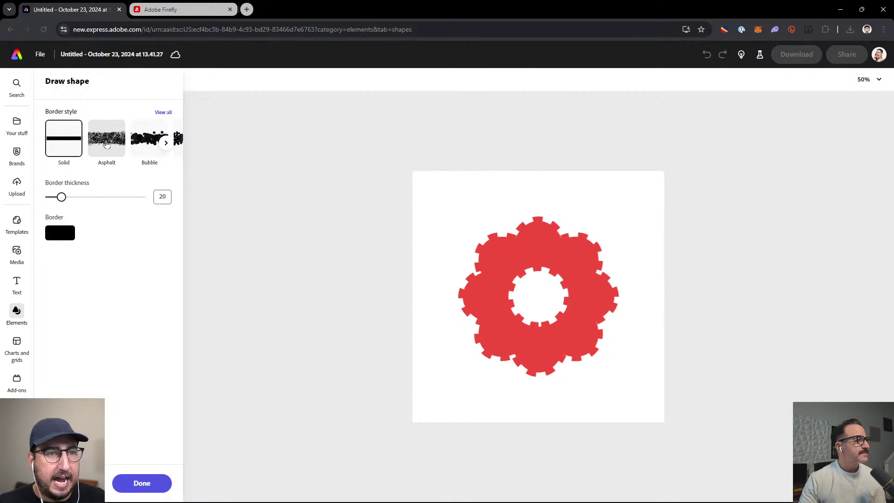
{"action": "left_click", "coordinate": [106, 142]}
{"action": "mouse_move", "coordinate": [61, 196]}
{"action": "left_mouse_down"}
{"action": "mouse_move", "coordinate": [83, 197]}
{"action": "mouse_move", "coordinate": [75, 199]}
{"action": "left_mouse_up"}
{"action": "mouse_move", "coordinate": [465, 234]}
{"action": "left_mouse_down"}
{"action": "mouse_move", "coordinate": [484, 185]}
{"action": "mouse_move", "coordinate": [507, 205]}
{"action": "mouse_move", "coordinate": [465, 236]}
{"action": "left_mouse_up"}
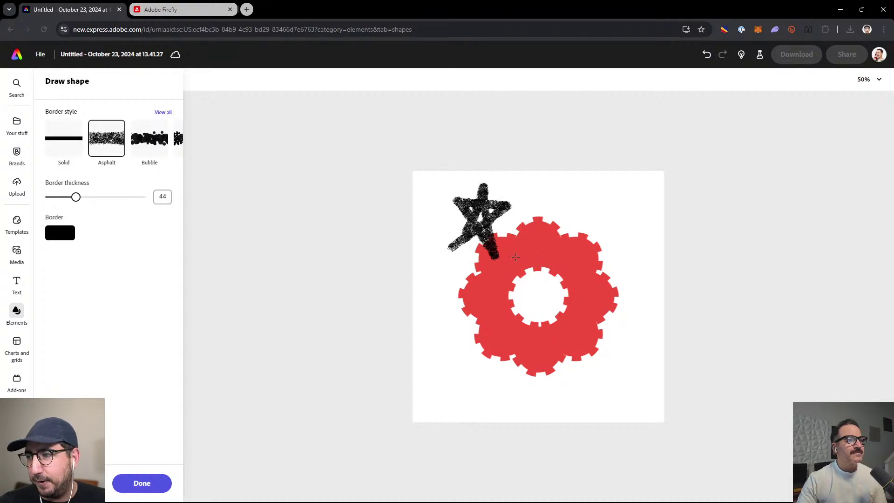
{"action": "mouse_move", "coordinate": [563, 172]}
{"action": "left_mouse_down"}
{"action": "mouse_move", "coordinate": [614, 204]}
{"action": "mouse_move", "coordinate": [670, 272]}
{"action": "left_mouse_up"}
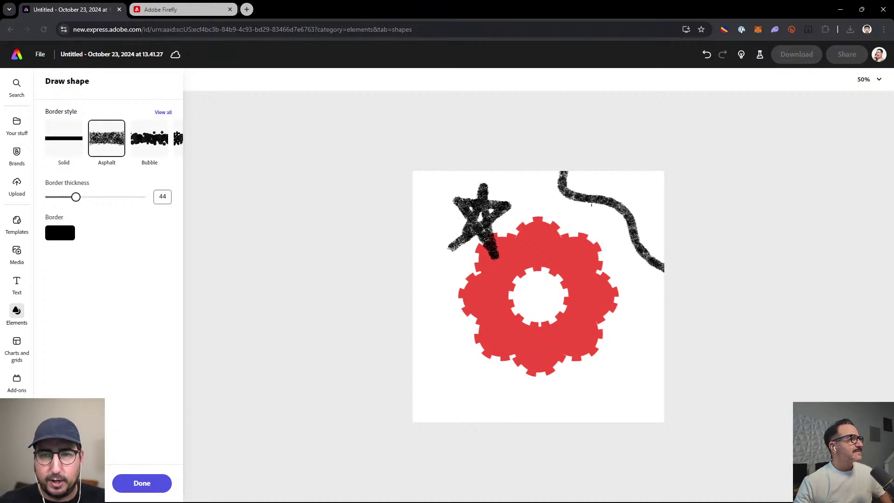
{"action": "left_click", "coordinate": [154, 482]}
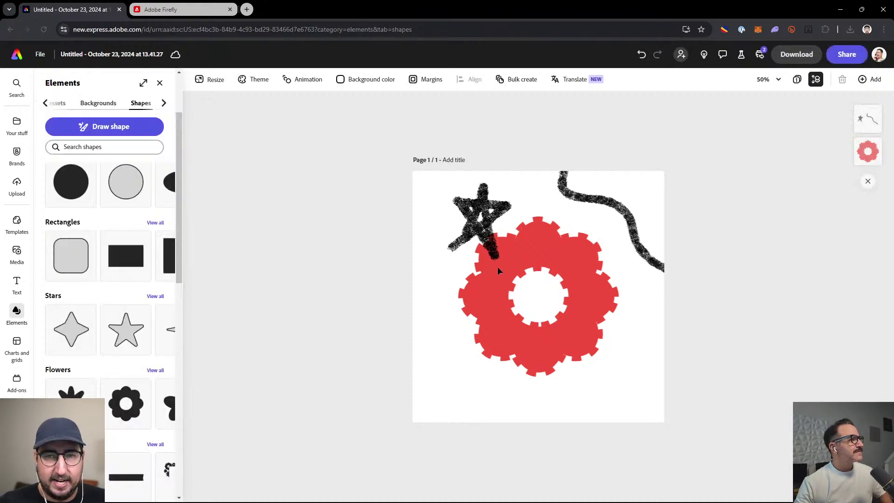
{"action": "left_click", "coordinate": [564, 206]}
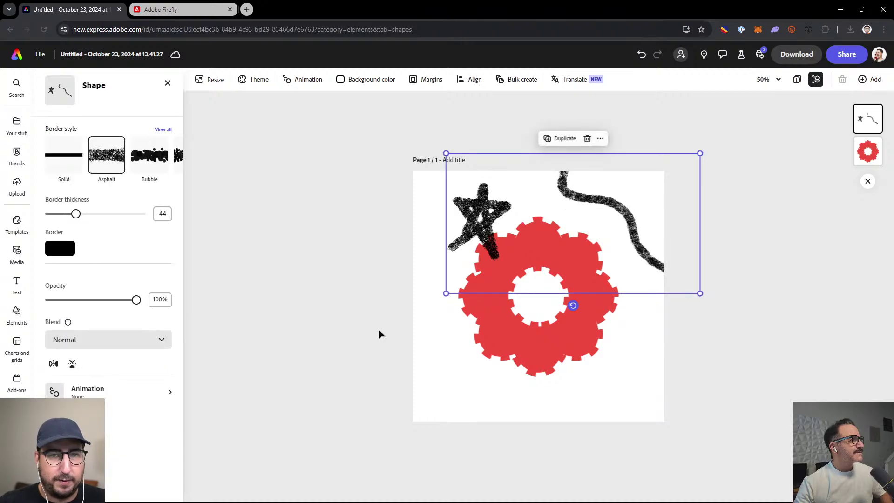
{"action": "left_click", "coordinate": [440, 324]}
Step: Draw a wavy line across the page's lower-left corner in the Newsprint inker style and set its thickness to 80
{"action": "left_click", "coordinate": [110, 127]}
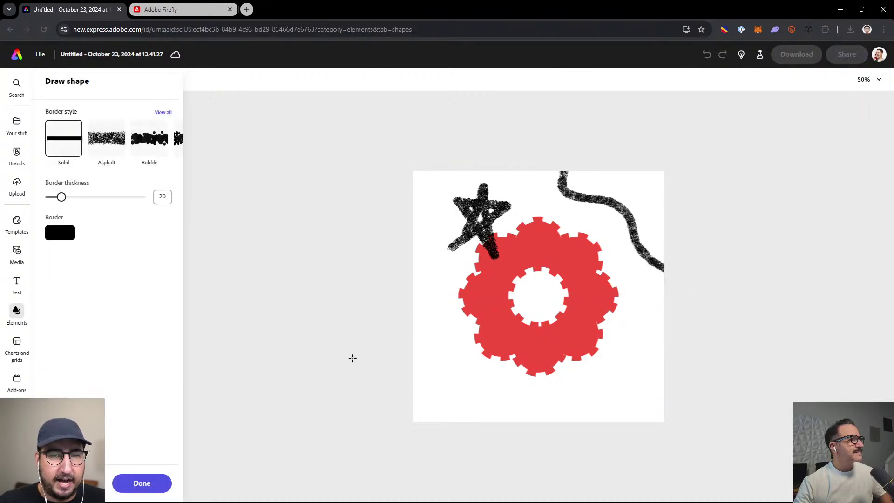
{"action": "left_click", "coordinate": [163, 112]}
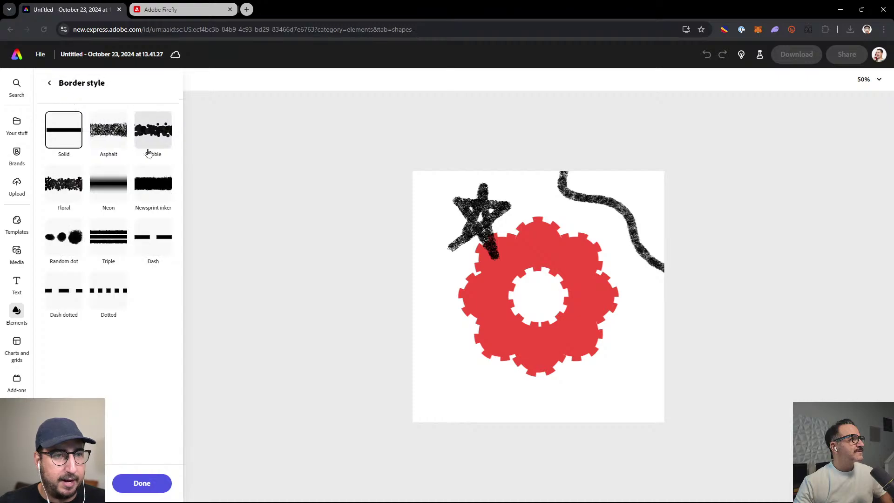
{"action": "left_click", "coordinate": [153, 184]}
{"action": "mouse_move", "coordinate": [374, 274]}
{"action": "left_mouse_down"}
{"action": "mouse_move", "coordinate": [463, 338]}
{"action": "mouse_move", "coordinate": [493, 392]}
{"action": "mouse_move", "coordinate": [582, 441]}
{"action": "left_mouse_up"}
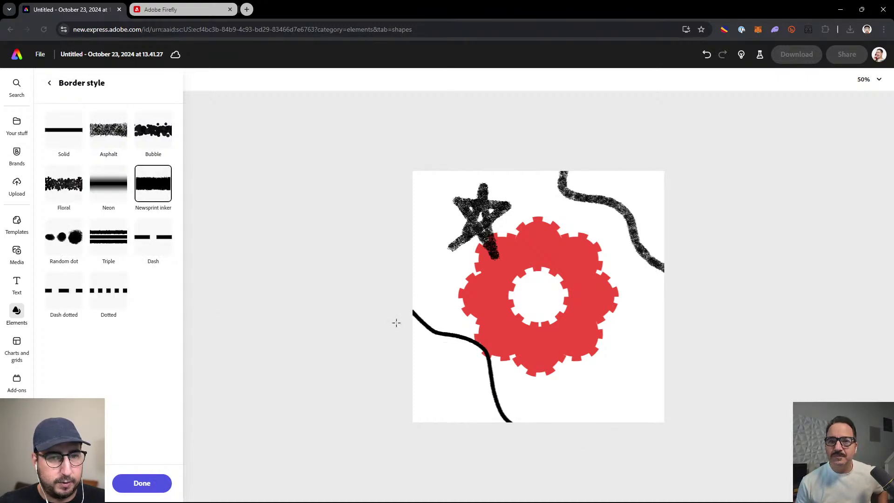
{"action": "left_click", "coordinate": [49, 83]}
{"action": "left_click_drag", "start_coordinate": [60, 196], "coordinate": [98, 197]}
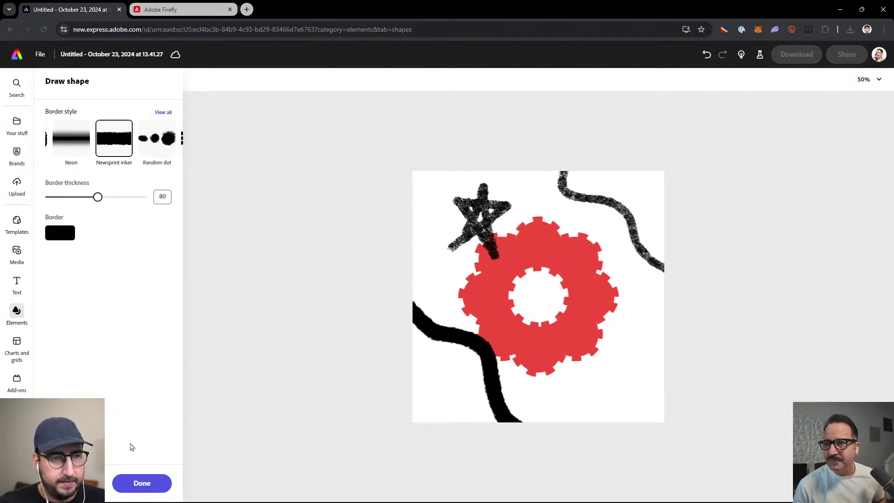
Step: Colour the lower-left wavy line with the yellow from the Subace - Retro Font brand palette and finish the drawing
{"action": "left_click", "coordinate": [60, 236]}
{"action": "left_click", "coordinate": [153, 261]}
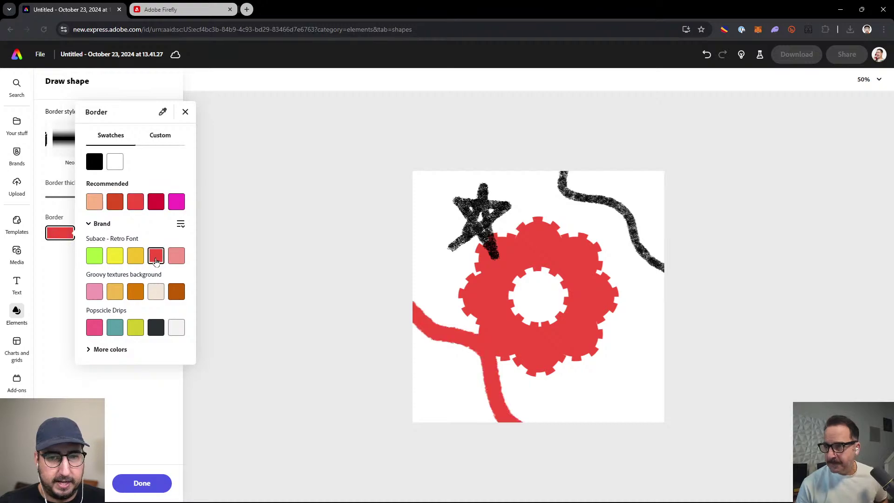
{"action": "left_click", "coordinate": [136, 261]}
{"action": "left_click", "coordinate": [142, 484]}
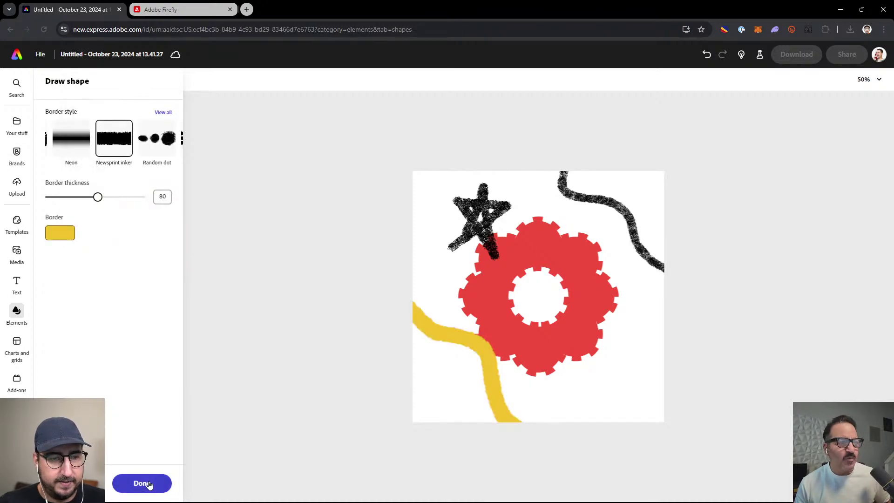
Step: Preview the Flicker entrance animation on the yellow line and apply the Pop entrance animation instead
{"action": "left_click", "coordinate": [466, 342]}
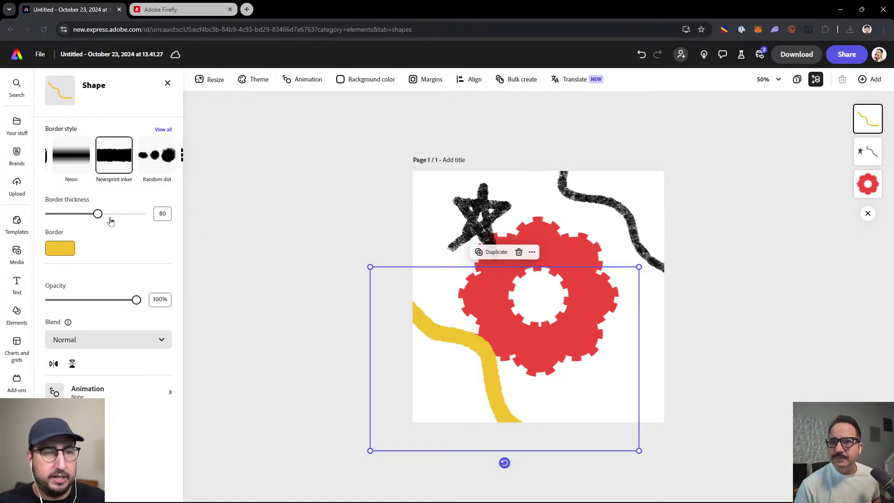
{"action": "left_click", "coordinate": [106, 392]}
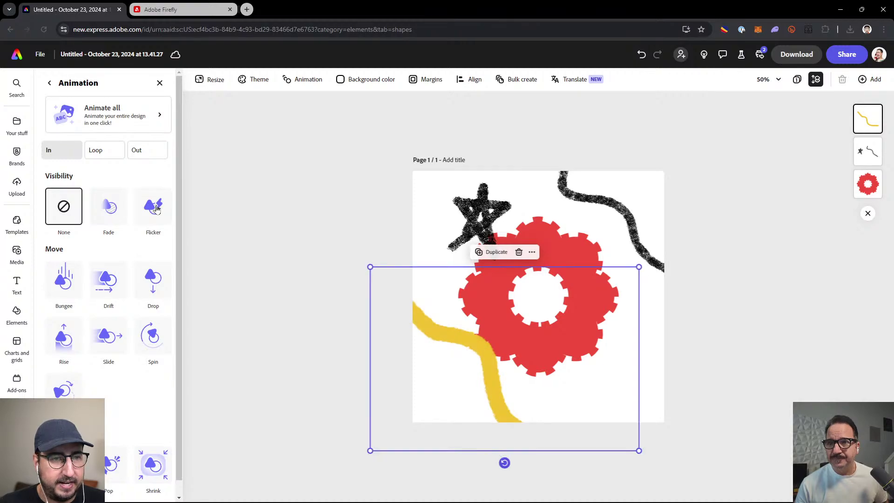
{"action": "left_click", "coordinate": [157, 208]}
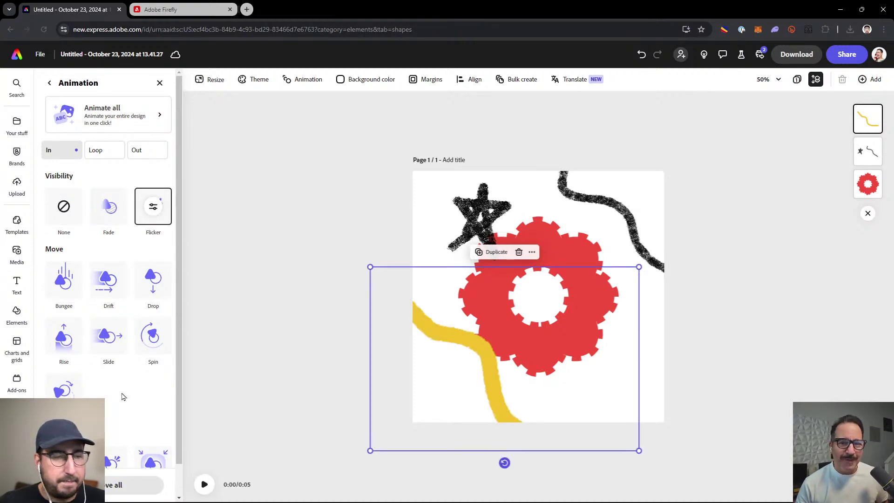
{"action": "scroll", "coordinate": [122, 396], "scroll_direction": "down", "scroll_amount": 1}
{"action": "left_click", "coordinate": [108, 430]}
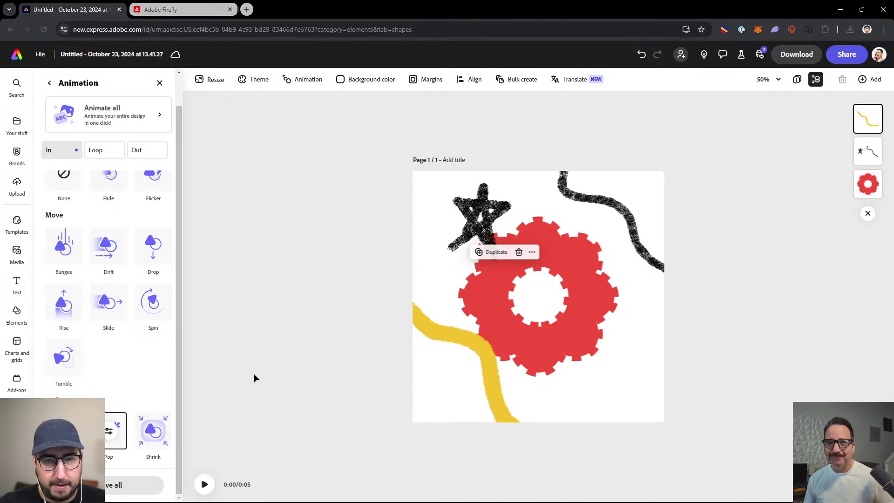
{"action": "left_click", "coordinate": [302, 264]}
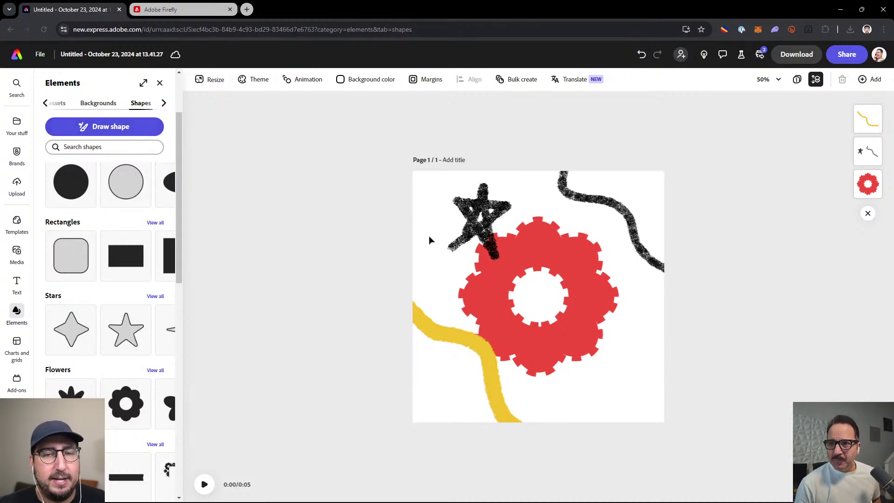
Step: Examine the full set of border styles for the black freehand star and wavy line, and leave the drawing
{"action": "left_click", "coordinate": [541, 228]}
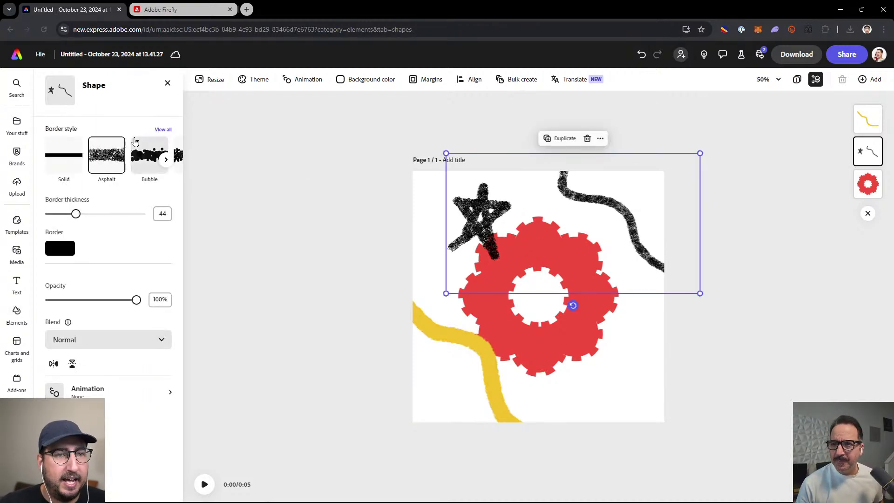
{"action": "left_click", "coordinate": [163, 129]}
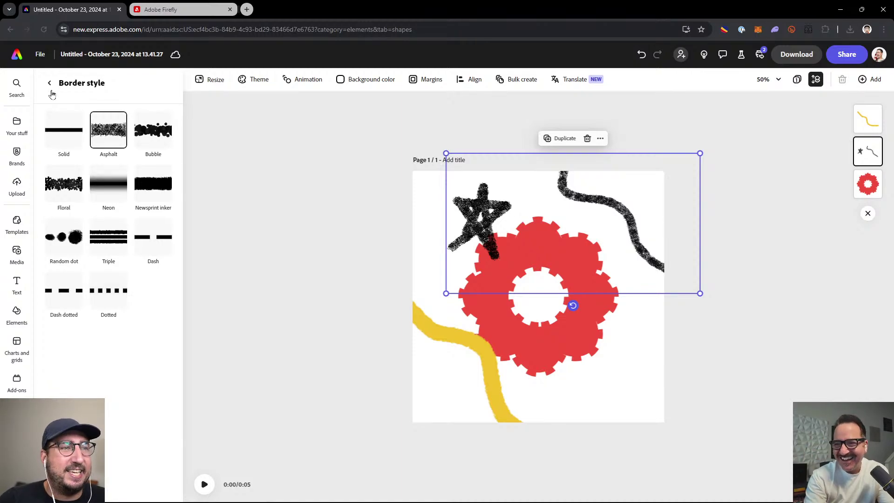
{"action": "left_click", "coordinate": [17, 57]}
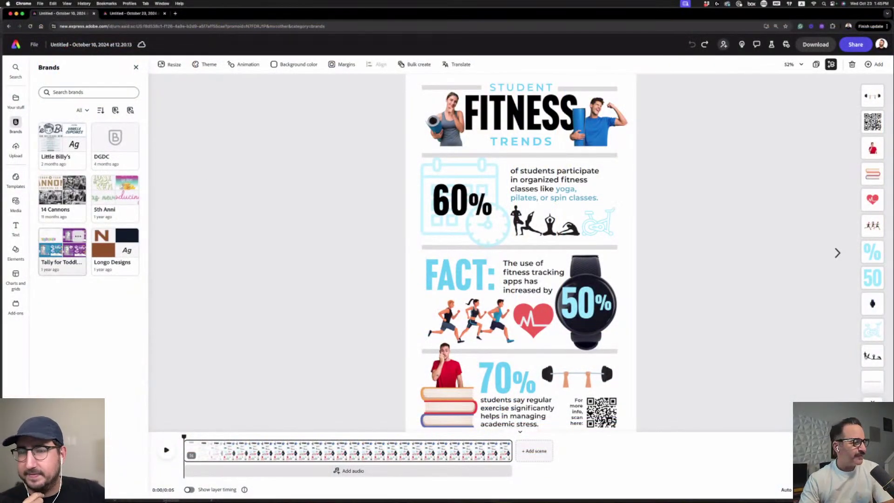
Step: Play the Student Fitness Trends infographic's animation and apply the 5th Anni brand to the infographic
{"action": "left_click", "coordinate": [166, 451]}
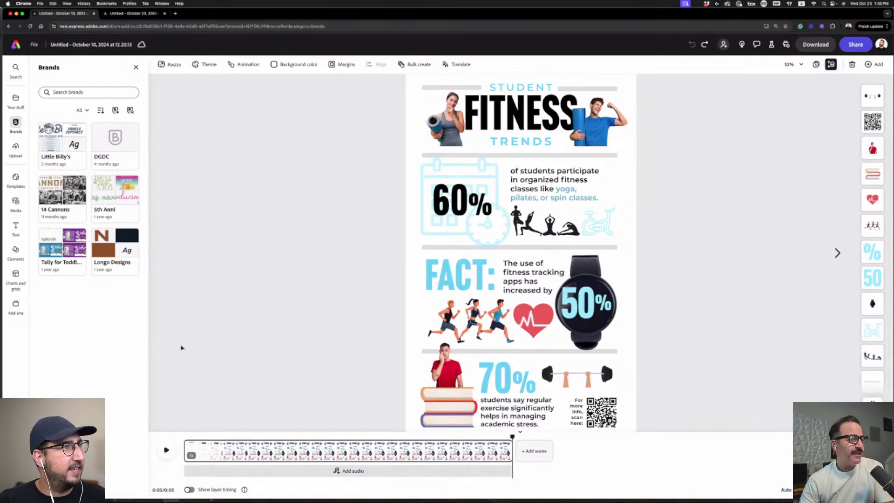
{"action": "left_click", "coordinate": [119, 204]}
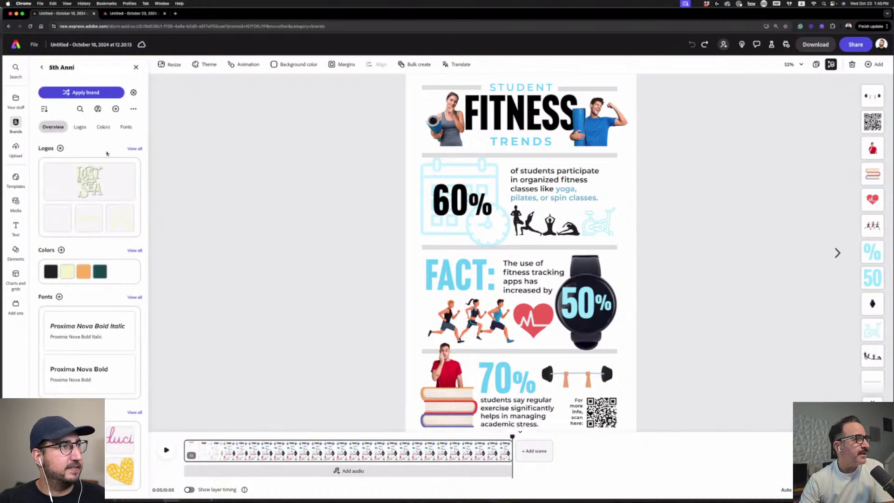
{"action": "left_click", "coordinate": [103, 127]}
{"action": "left_click", "coordinate": [89, 92]}
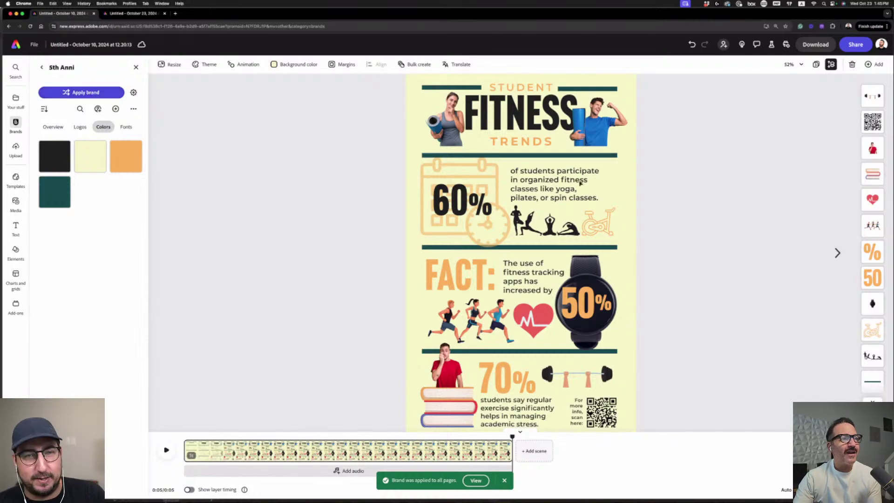
Step: Rewrite the text beside 60% in a Comical tone and replace it with "A bunch of students dive into fitness classes, from yoga to spin sessions!"
{"action": "left_click", "coordinate": [554, 186]}
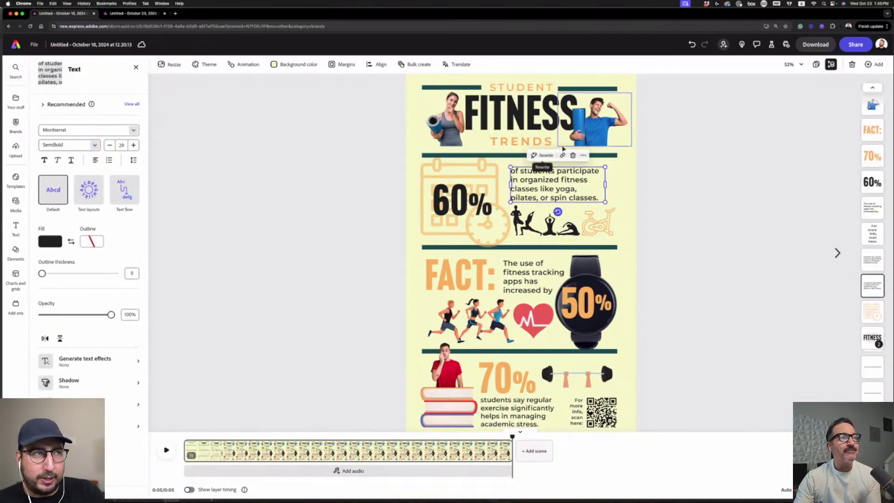
{"action": "left_click", "coordinate": [543, 155]}
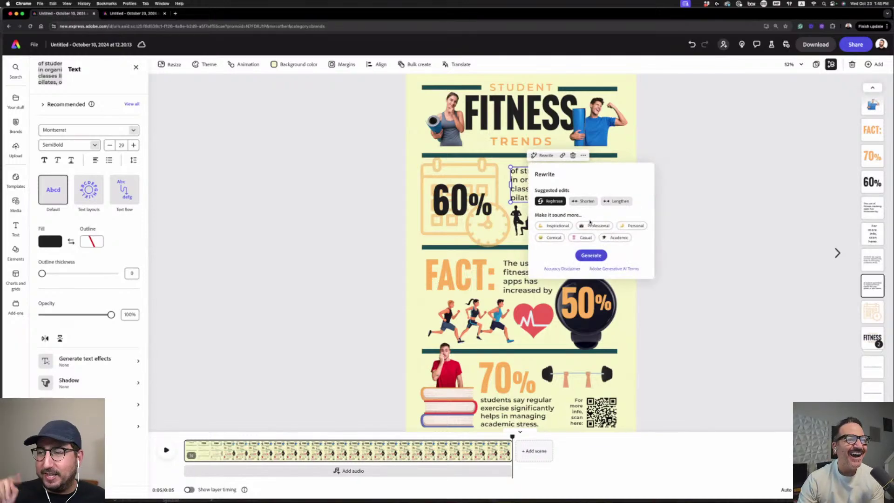
{"action": "left_click", "coordinate": [552, 237]}
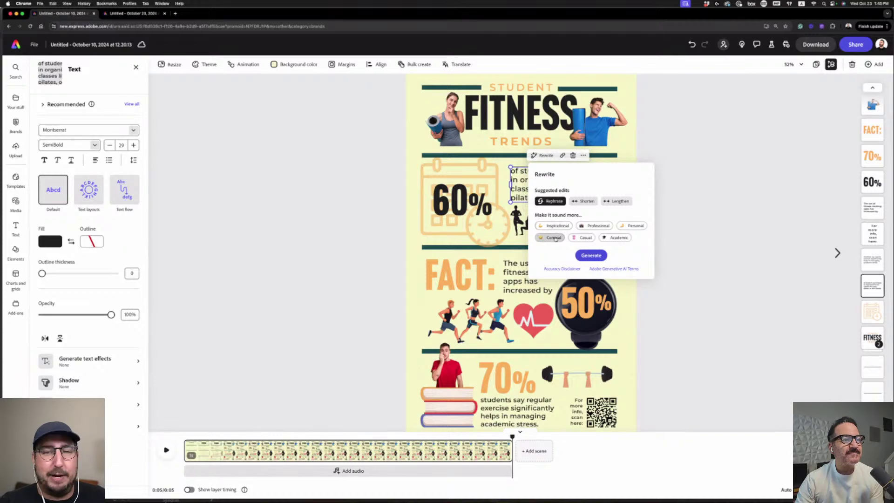
{"action": "left_click", "coordinate": [591, 256]}
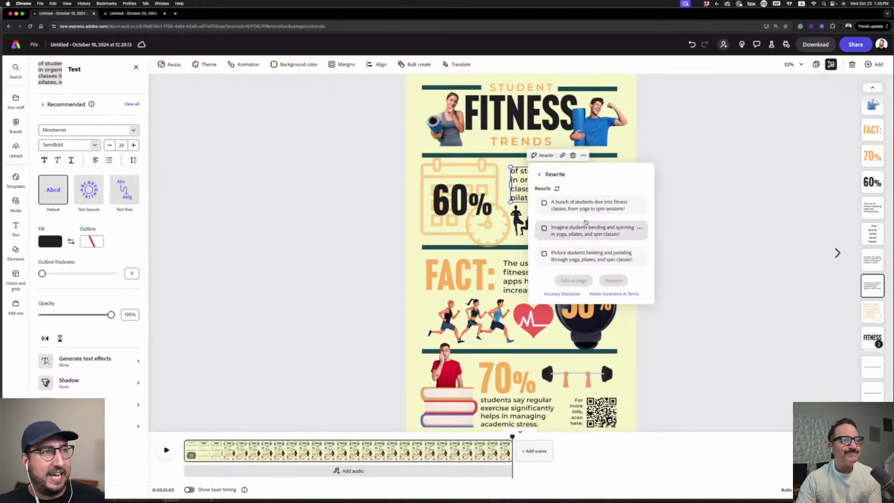
{"action": "left_click", "coordinate": [586, 204]}
{"action": "left_click", "coordinate": [613, 280]}
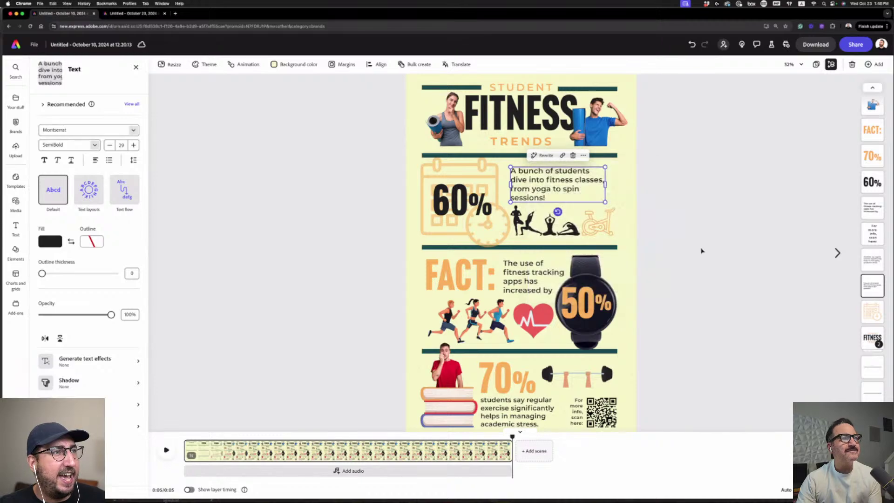
{"action": "left_click", "coordinate": [701, 251]}
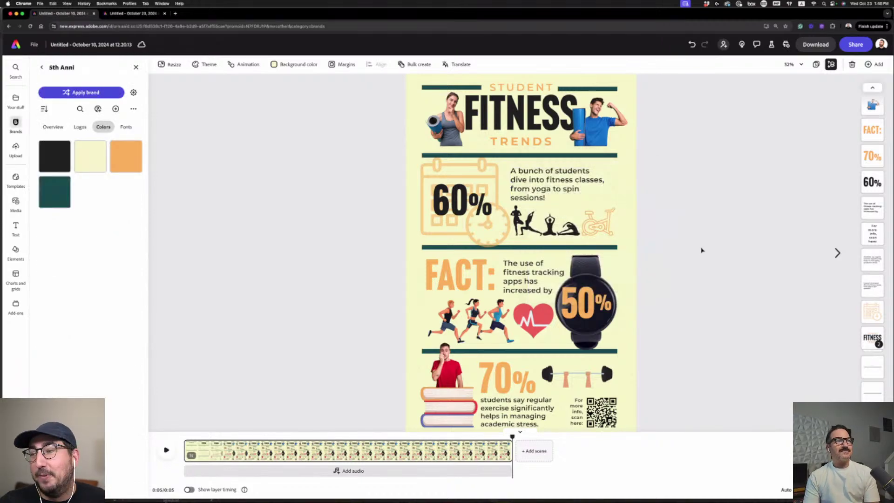